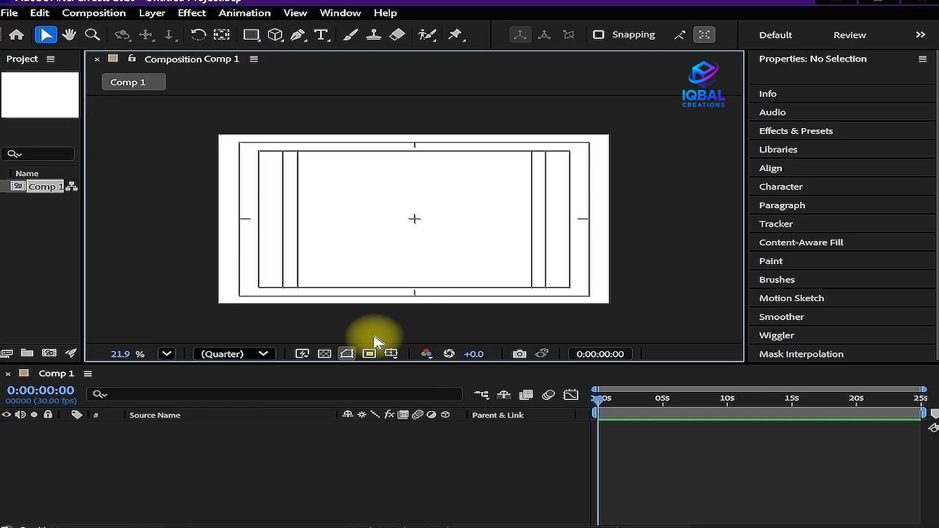
Create a new composition named strips, 1920 px wide and 150 px high
key(ctrl+n)
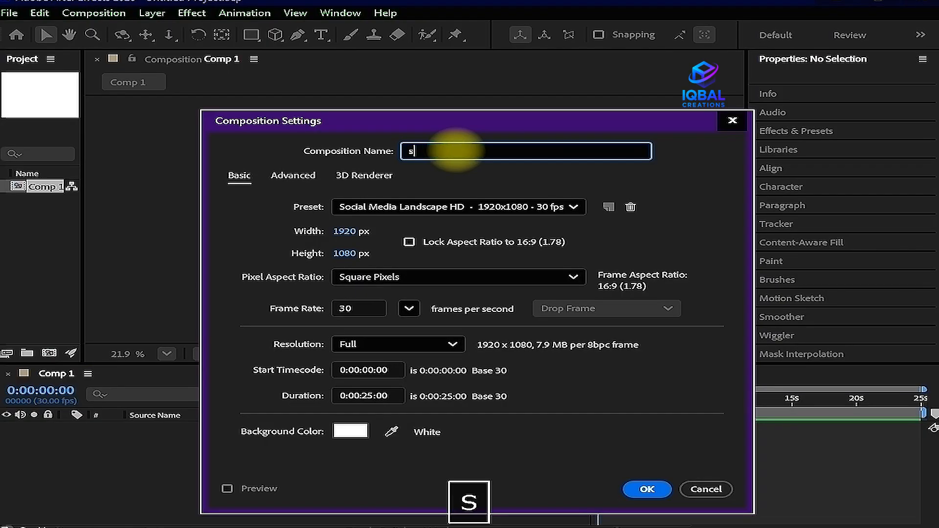
text(s)
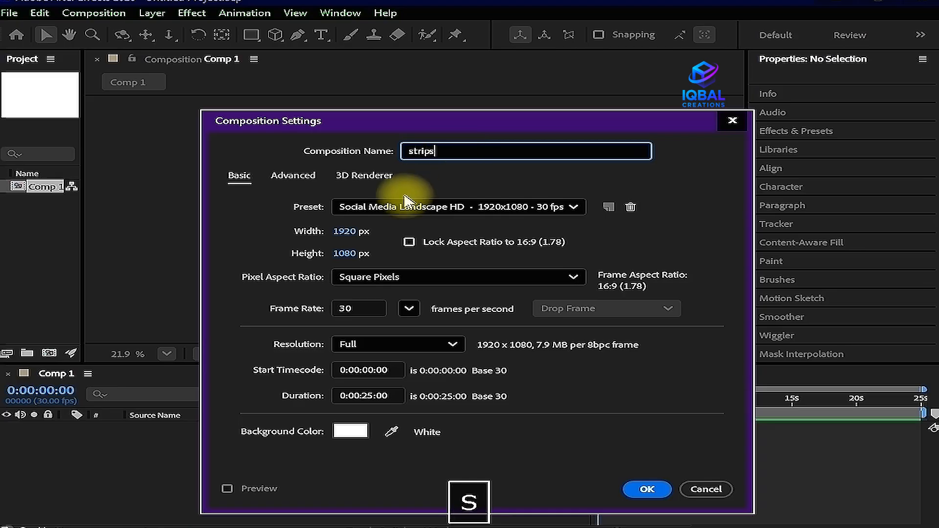
click(360, 251)
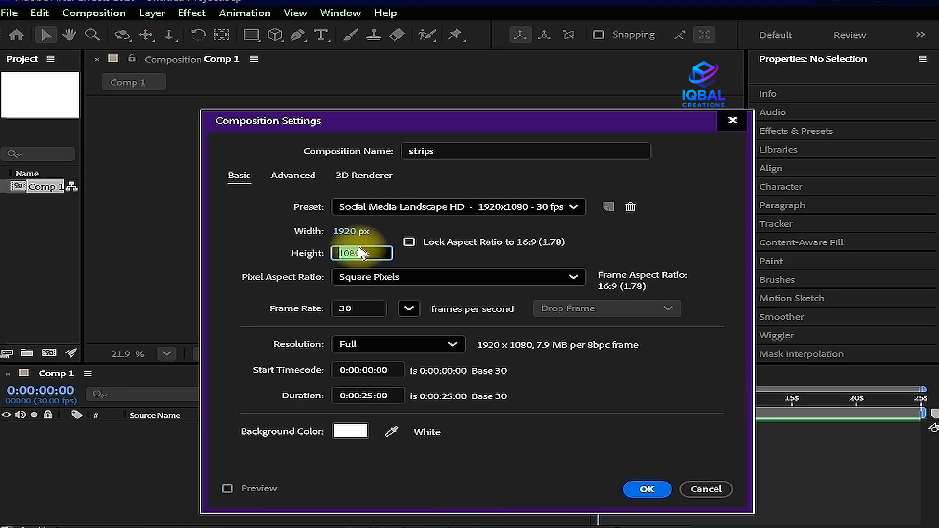
text(1)
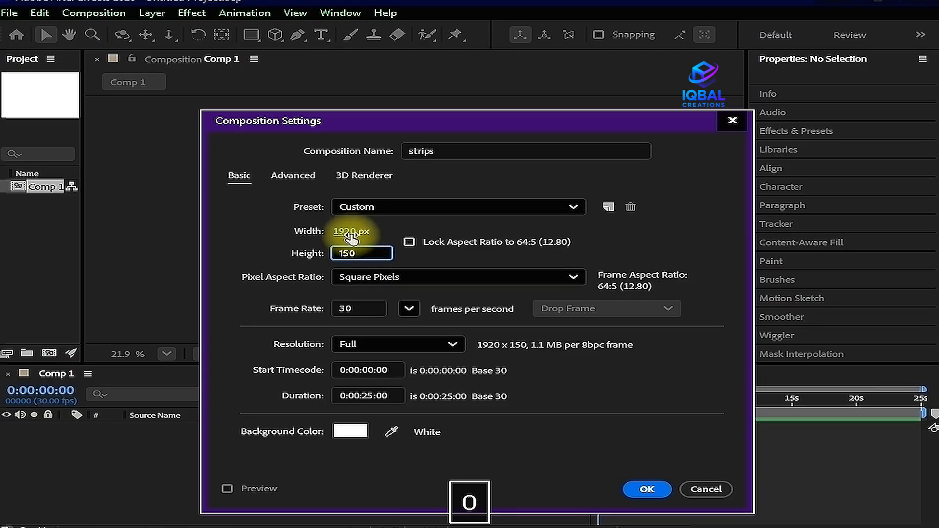
click(350, 233)
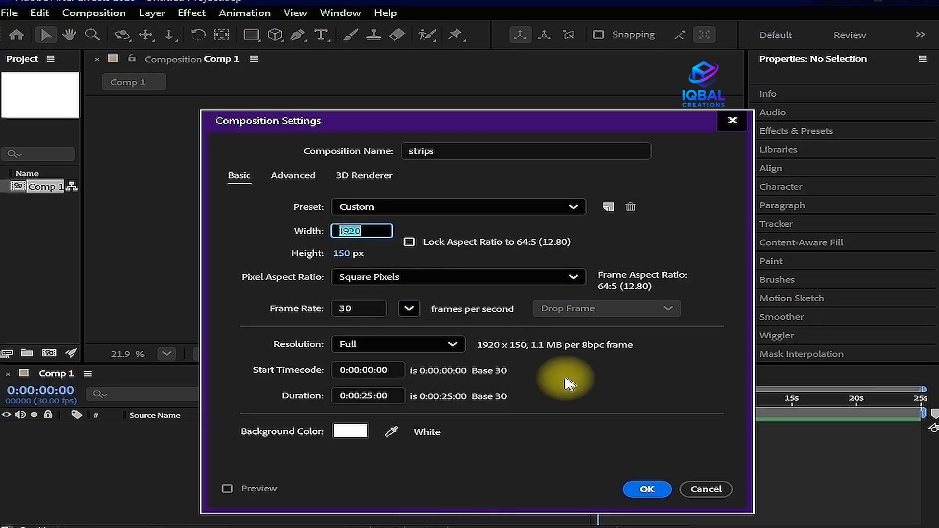
click(645, 489)
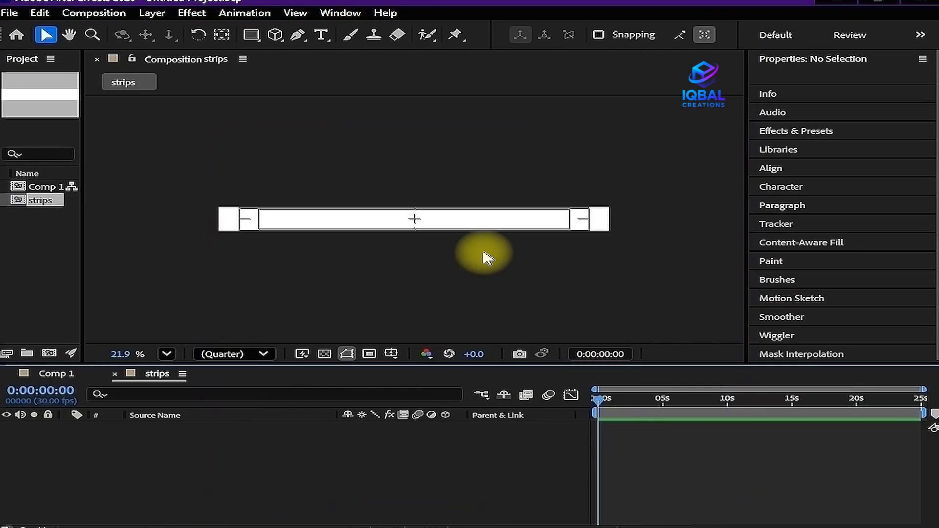
scroll(401, 206, up, 2)
right_click(524, 426)
mouse_move(604, 338)
click(347, 114)
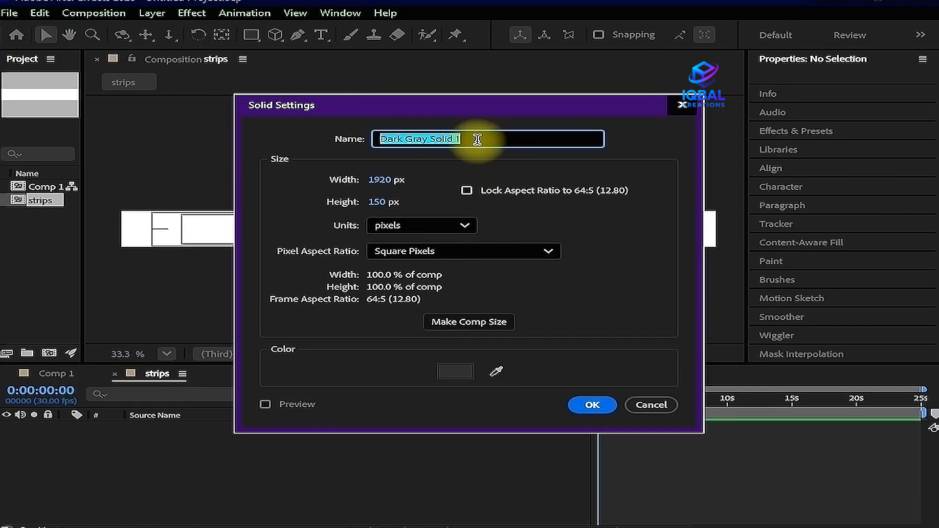
click(592, 405)
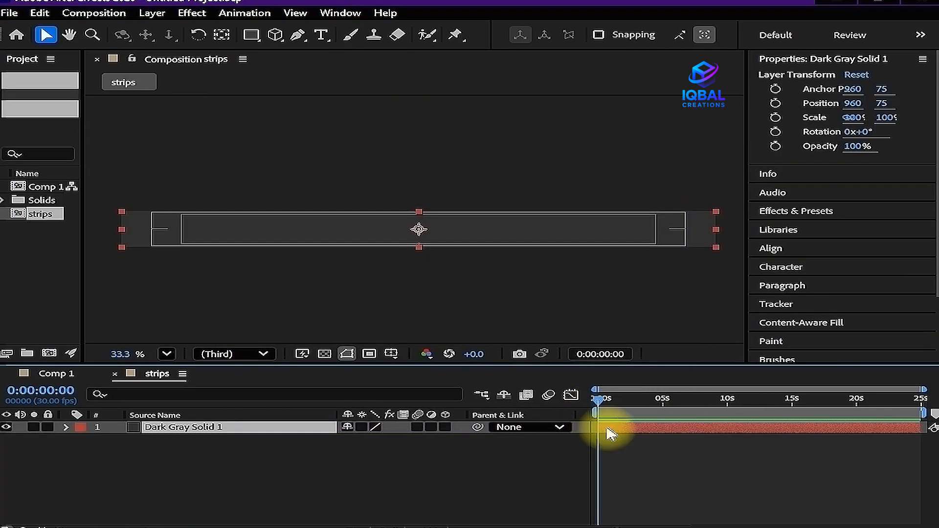
key(ctrl+z)
Add a white (FFFFFF) 1920 x 150 px solid layer to the strips composition
right_click(608, 434)
mouse_move(656, 272)
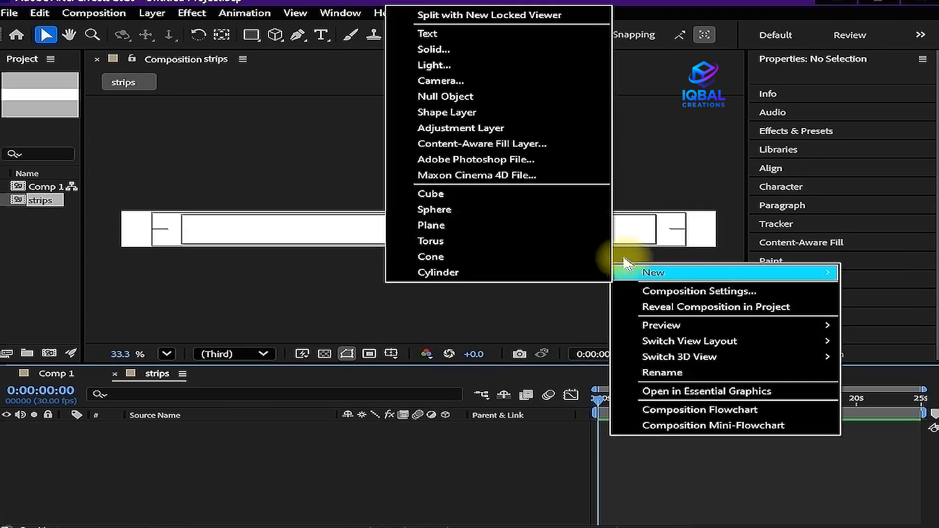
click(438, 49)
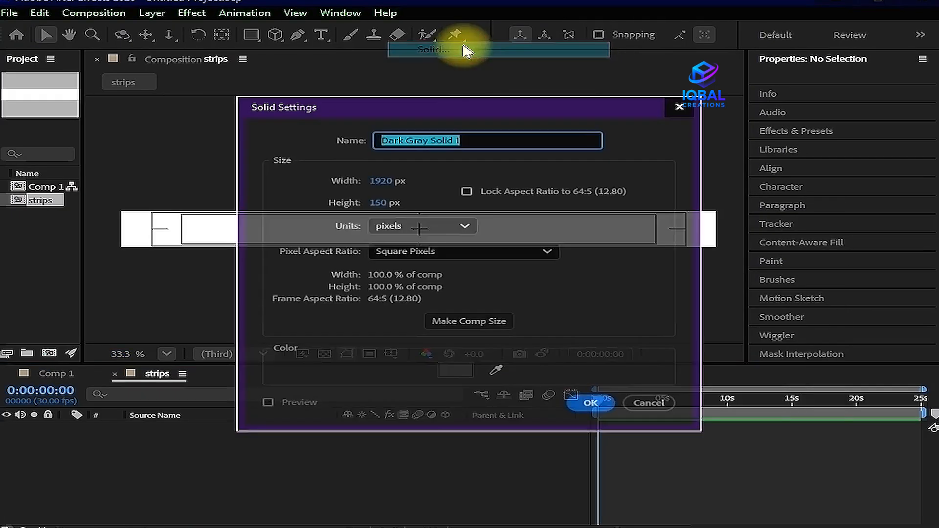
click(456, 371)
drag(325, 356, 252, 241)
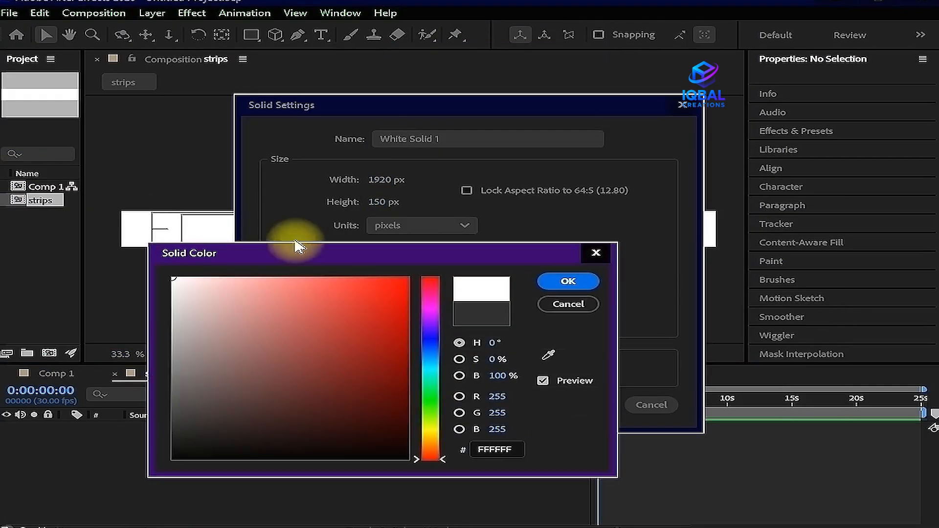
click(567, 283)
click(593, 404)
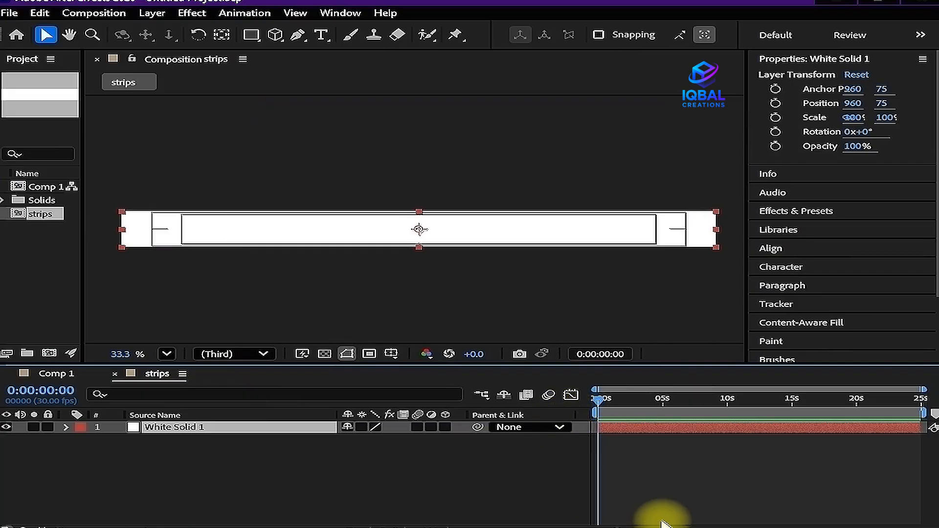
Deselect the white solid and add a rectangle covering the whole composition as a new shape layer
drag(251, 35, 298, 43)
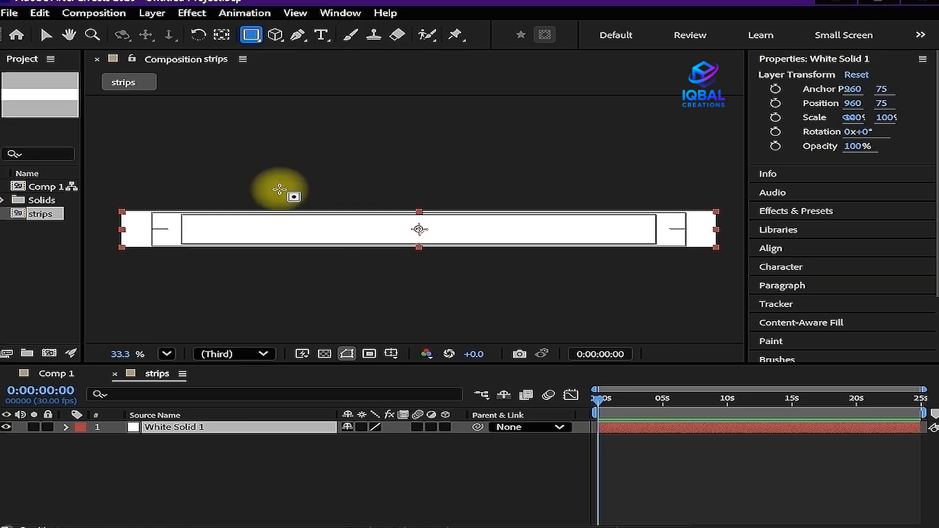
key(v)
click(278, 189)
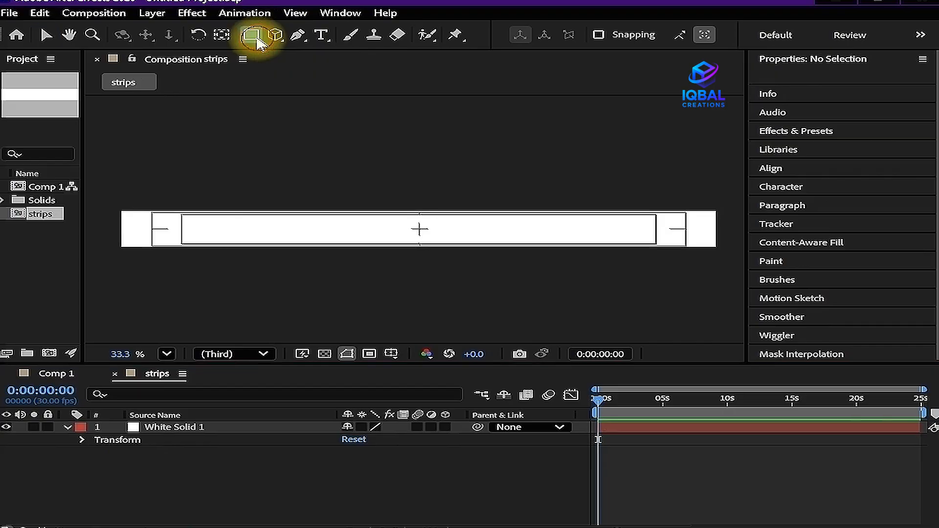
double_click(251, 34)
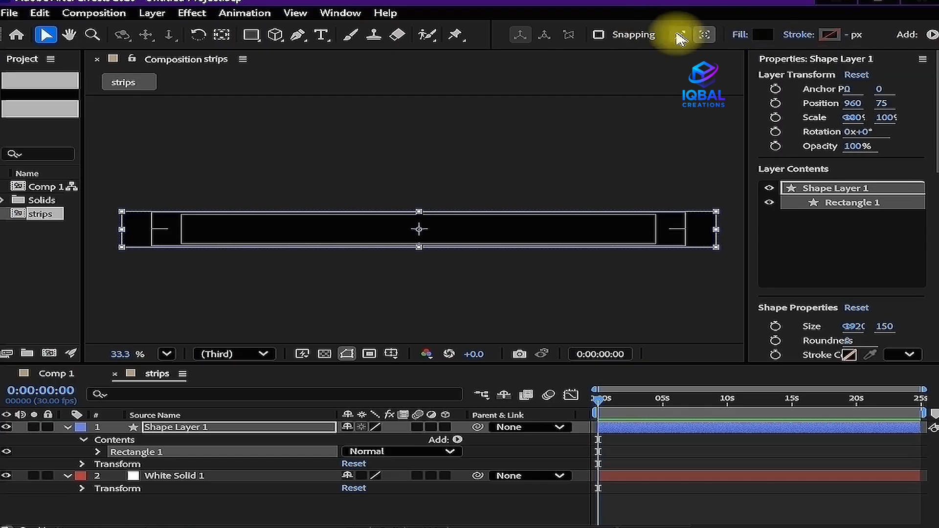
Set the rectangle's fill to none
click(763, 34)
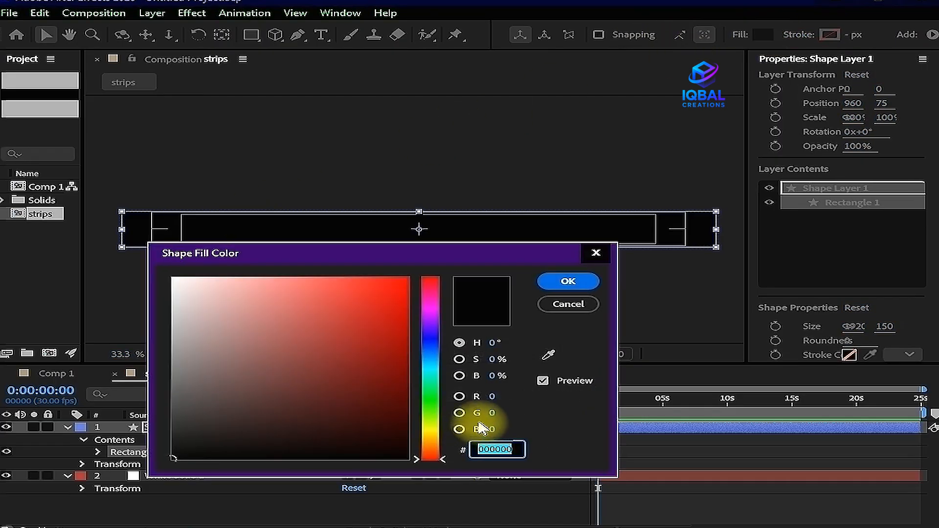
click(567, 304)
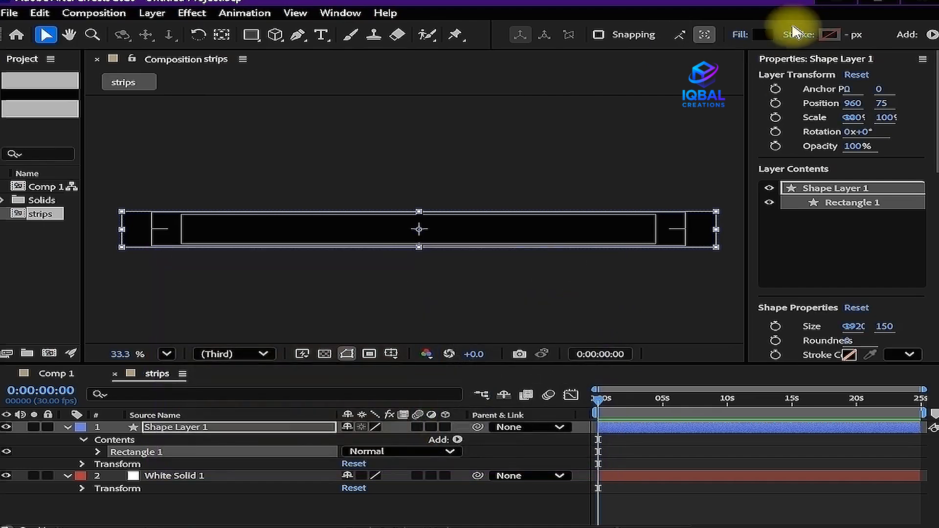
click(740, 34)
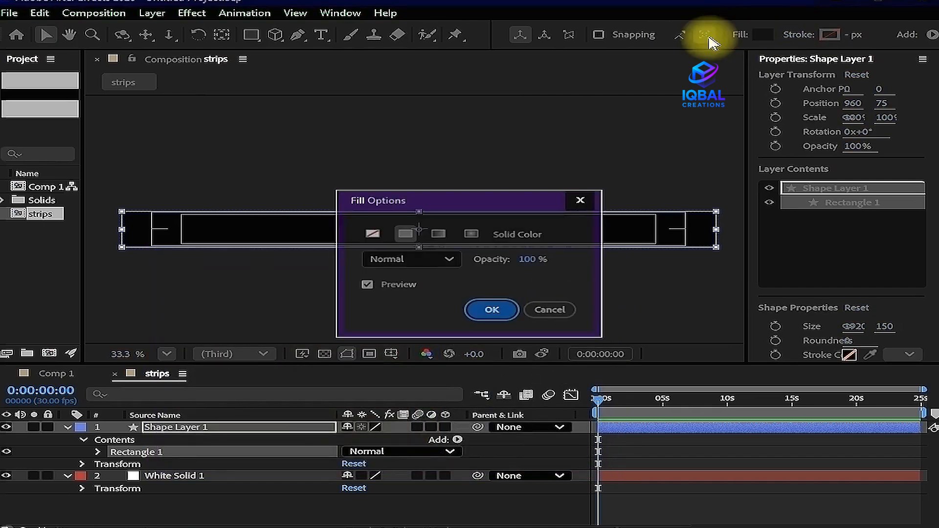
click(371, 233)
click(491, 310)
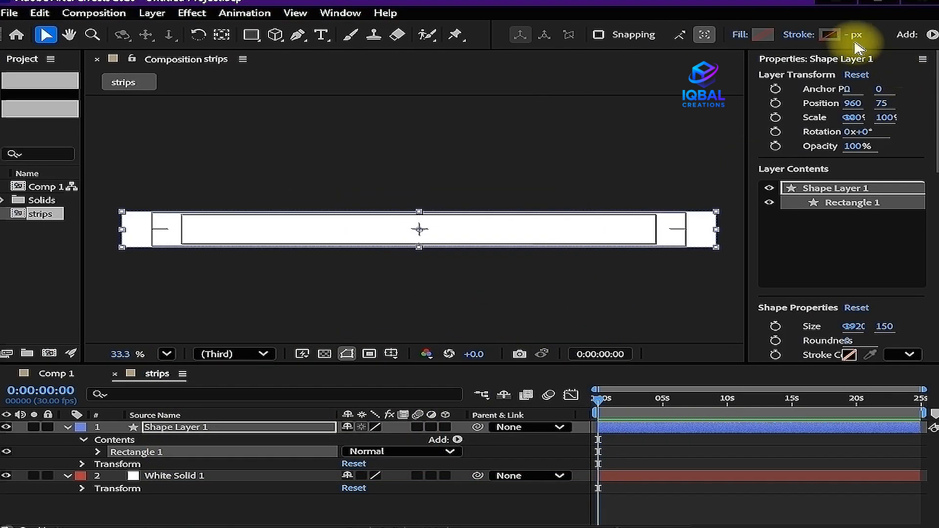
Give the rectangle a black (000000) stroke with a width of 10 px
click(834, 37)
drag(346, 324, 430, 523)
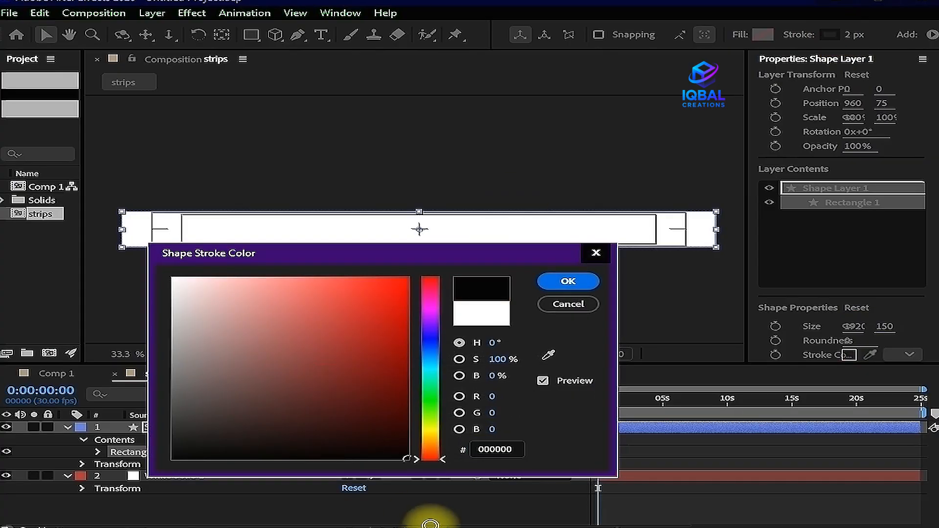
click(569, 283)
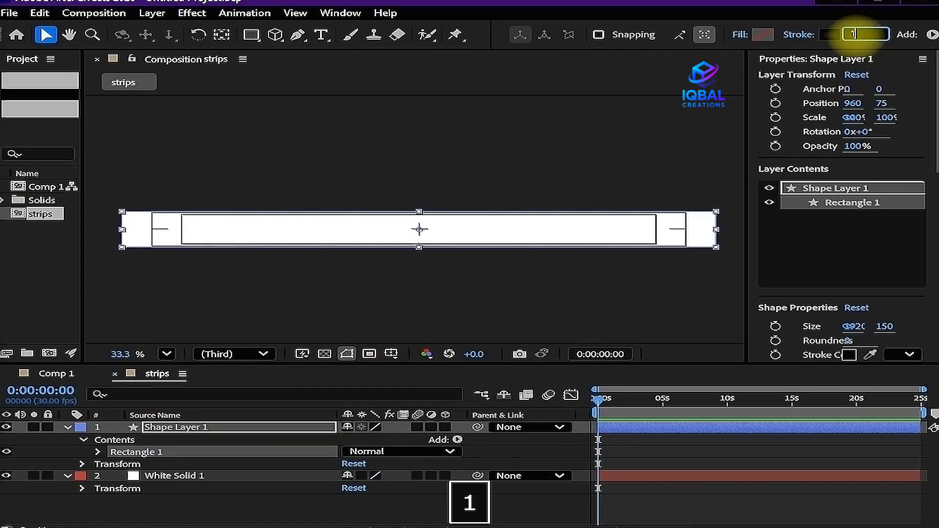
click(866, 33)
text(10)
key(Return)
click(630, 440)
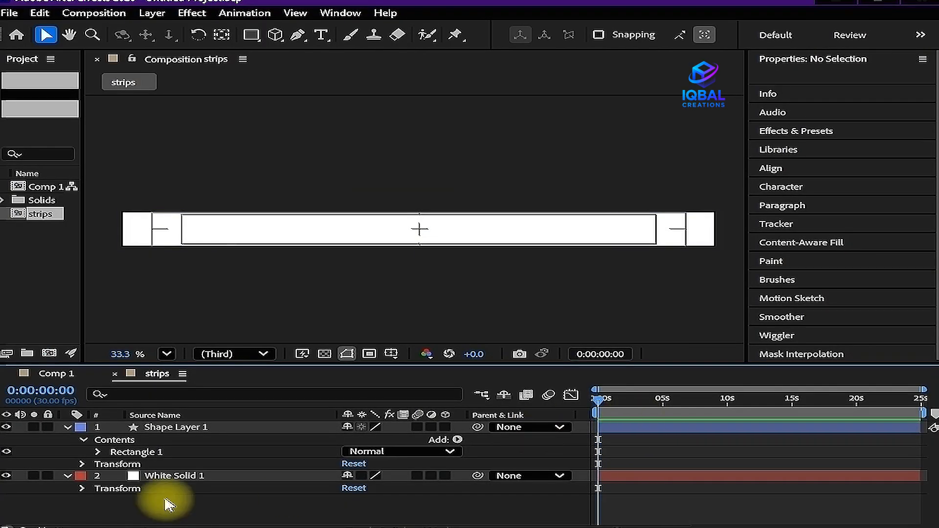
Reduce the height of the rectangle path to 128 so its stroke sits inside the strip
click(98, 452)
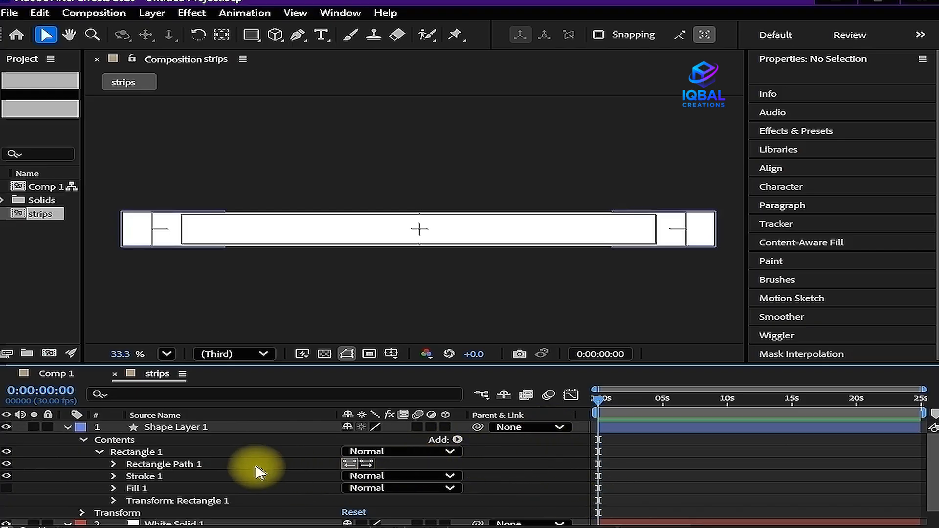
click(115, 464)
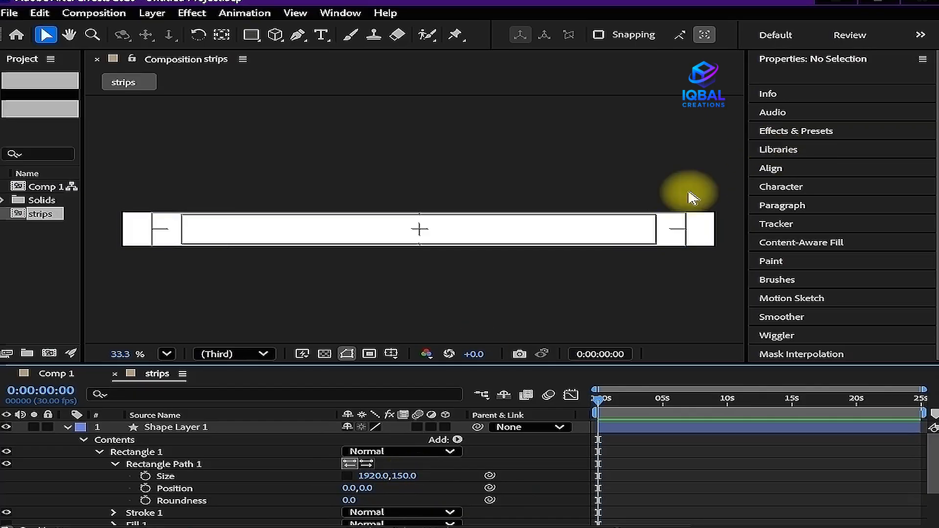
scroll(623, 212, up, 5)
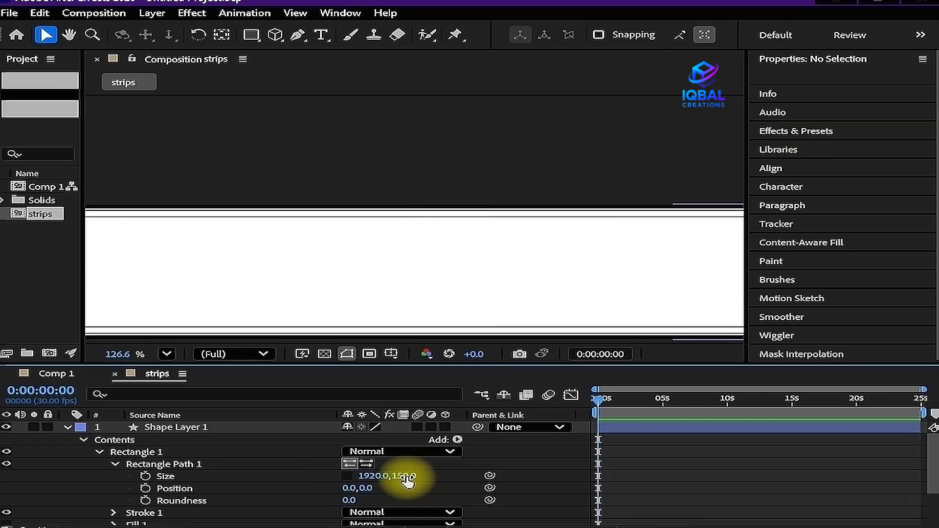
mouse_move(406, 475)
mouse_down()
mouse_move(430, 469)
mouse_move(390, 474)
mouse_up()
scroll(493, 241, down, 3)
scroll(130, 256, down, 1)
scroll(666, 245, up, 1)
key(space)
scroll(452, 233, up, 2)
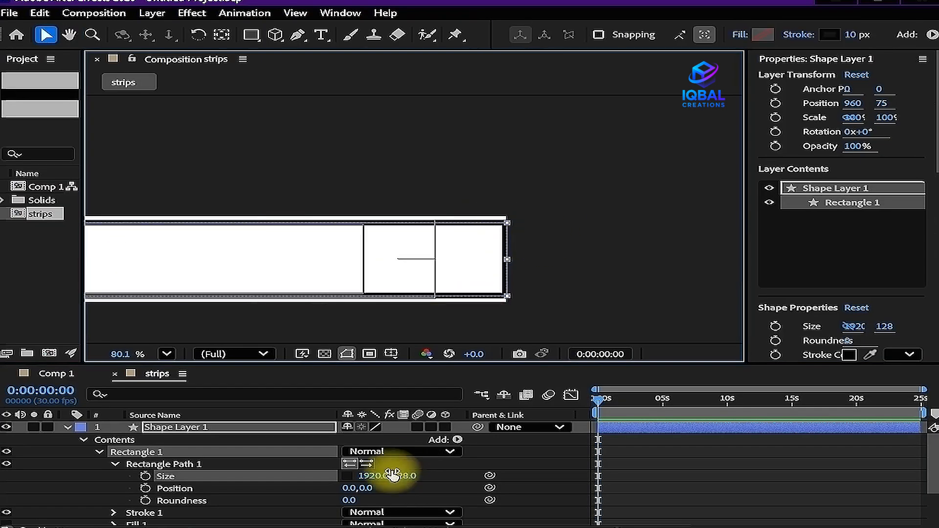
Reduce the width of the rectangle path to 1894 so the border fits within the strip's ends
drag(370, 476, 357, 473)
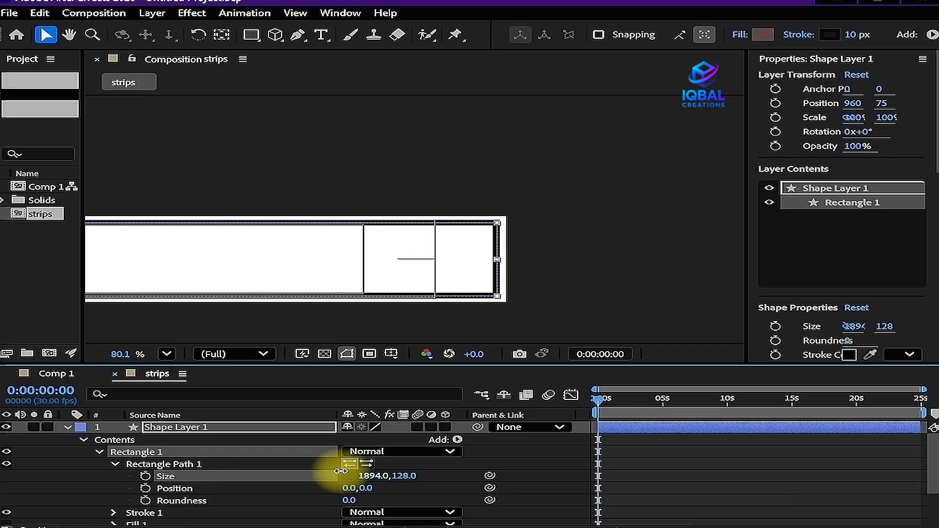
scroll(225, 225, down, 3)
drag(178, 247, 518, 247)
scroll(391, 250, up, 1)
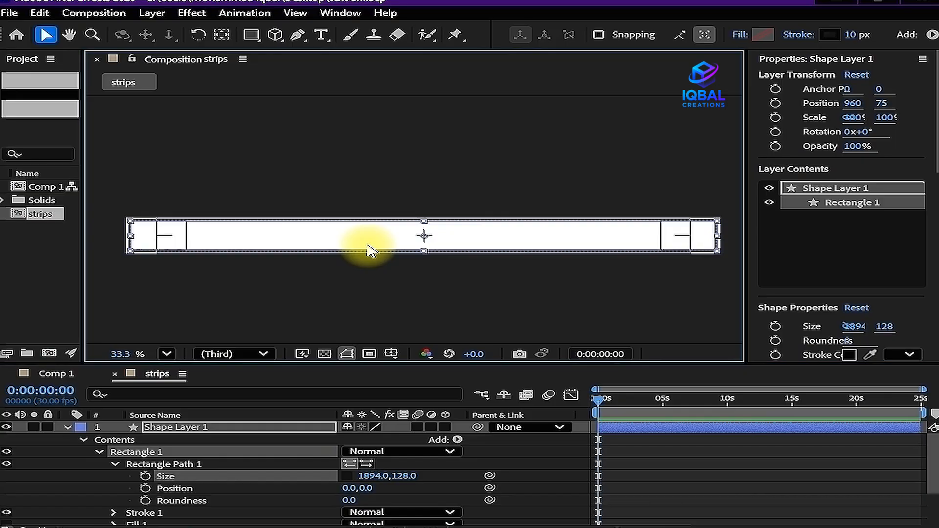
Add a text layer reading "Creation hub" over the strip
click(325, 35)
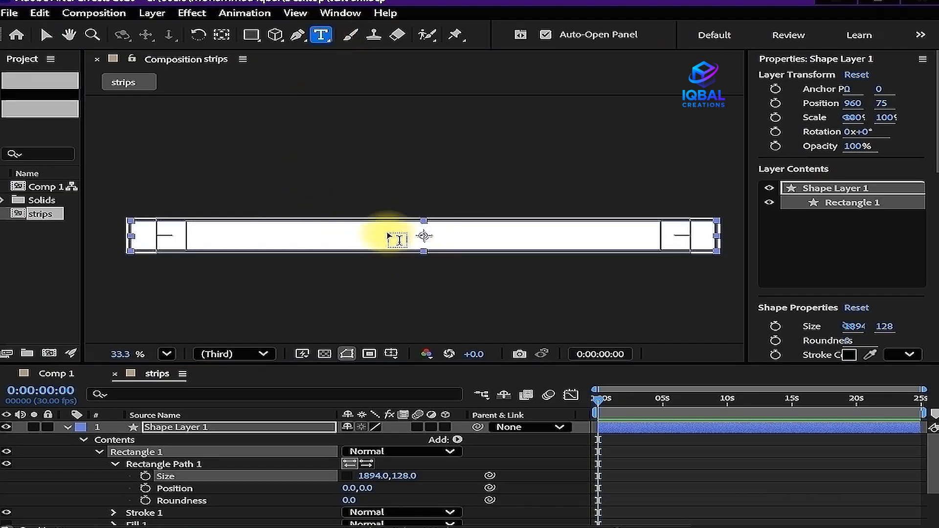
click(388, 235)
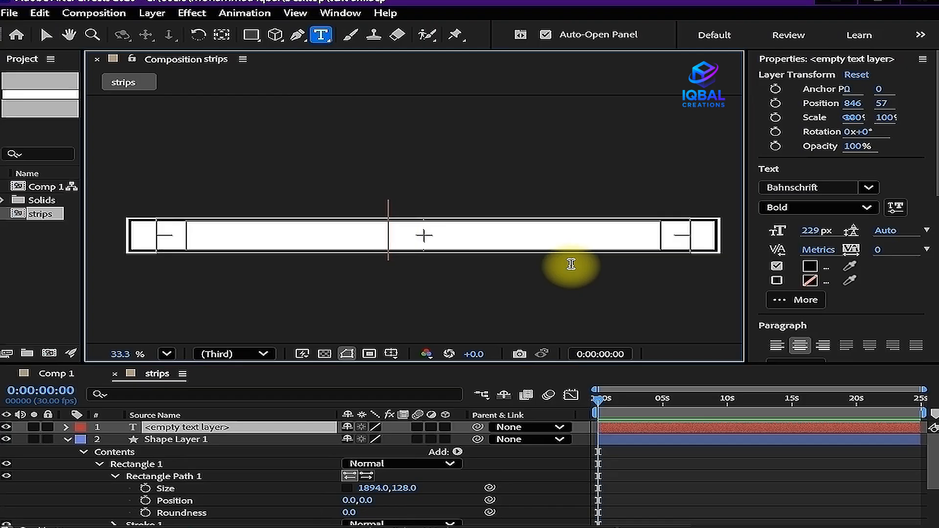
text(C)
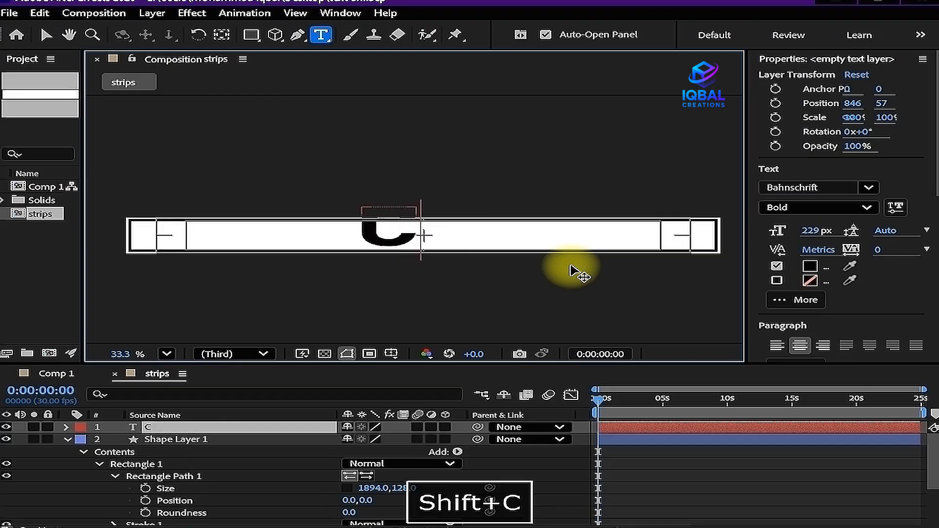
text(reation )
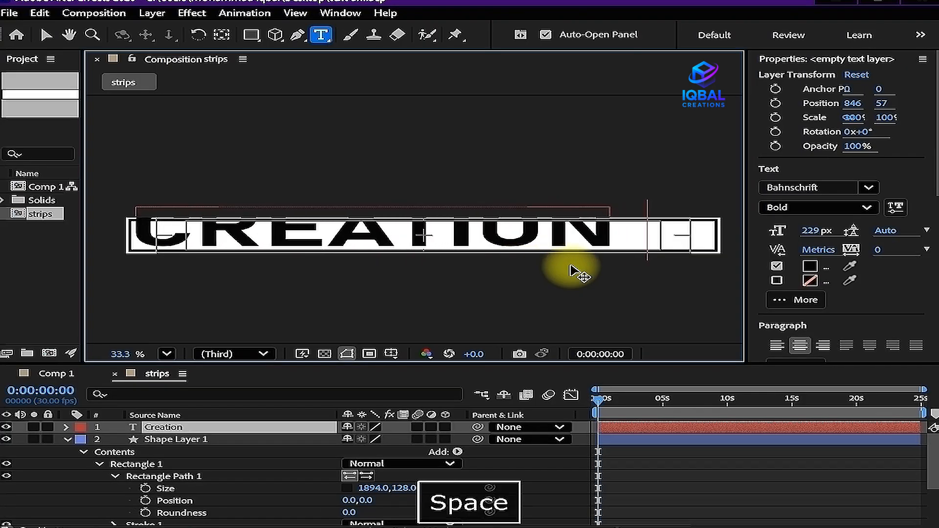
text(hub)
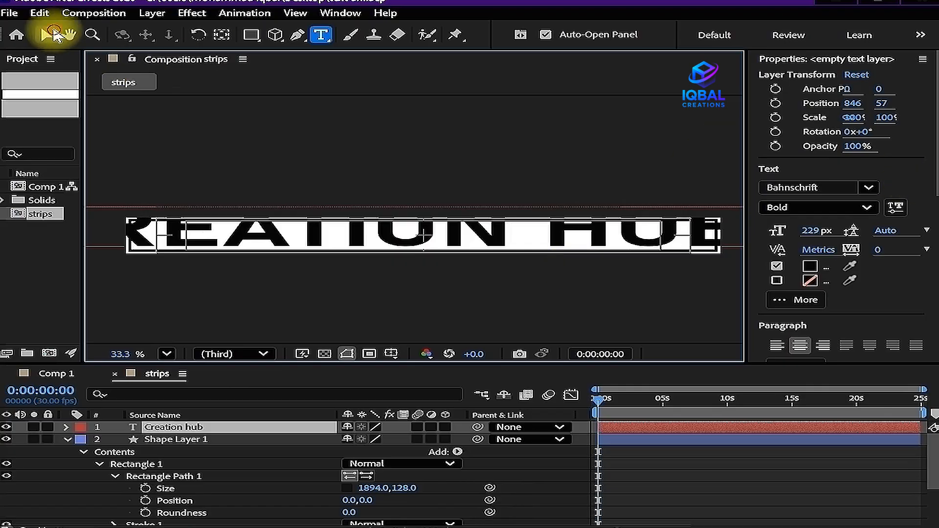
click(46, 34)
Reduce the Creation hub text to 74 px in Bahnschrift Bold and move it toward the strip's left end
drag(826, 253, 746, 247)
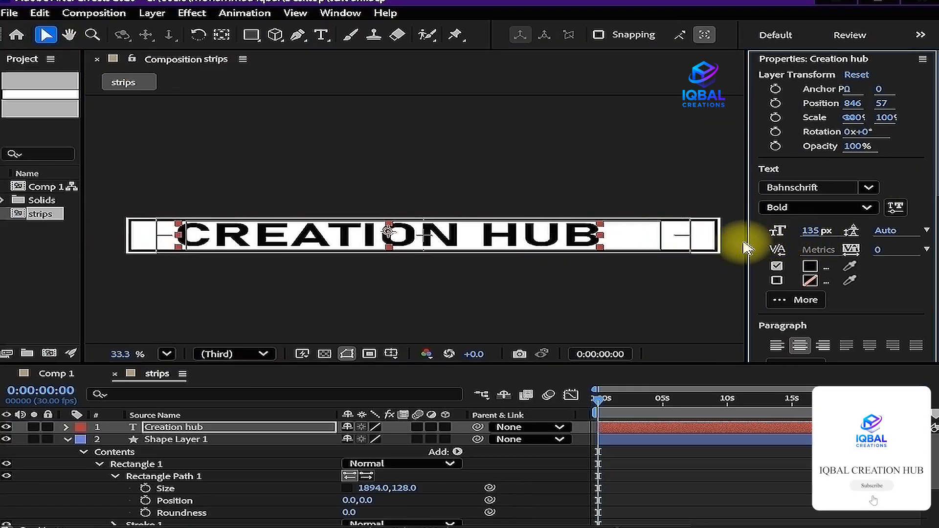
click(816, 206)
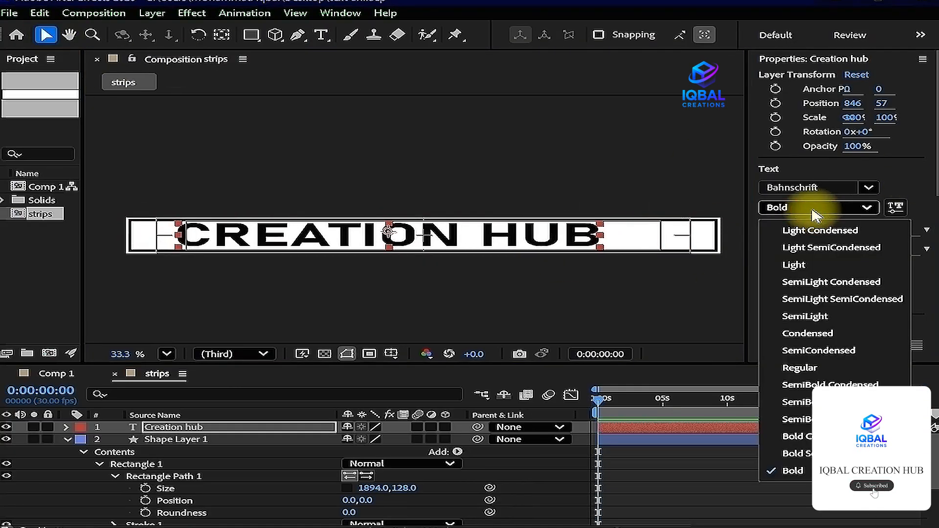
click(771, 465)
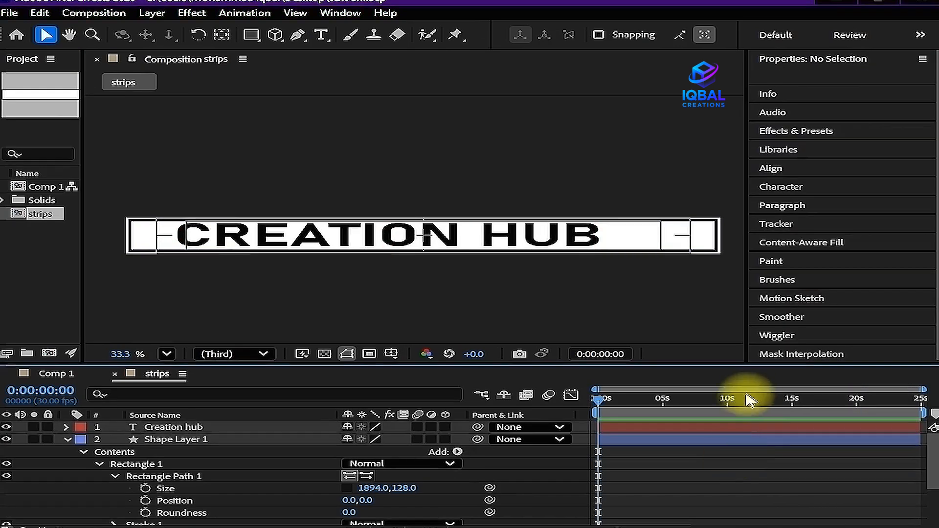
click(744, 428)
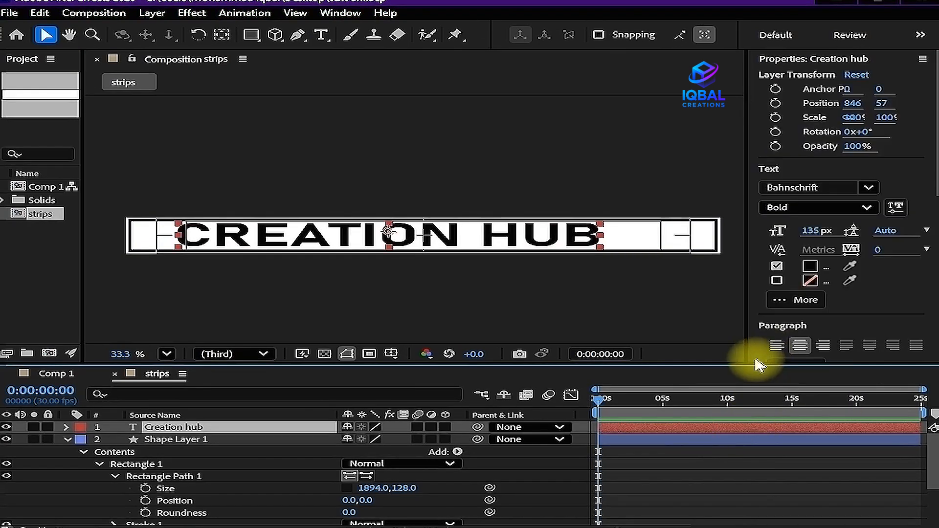
drag(813, 232, 748, 237)
drag(460, 241, 355, 237)
scroll(415, 254, up, 2)
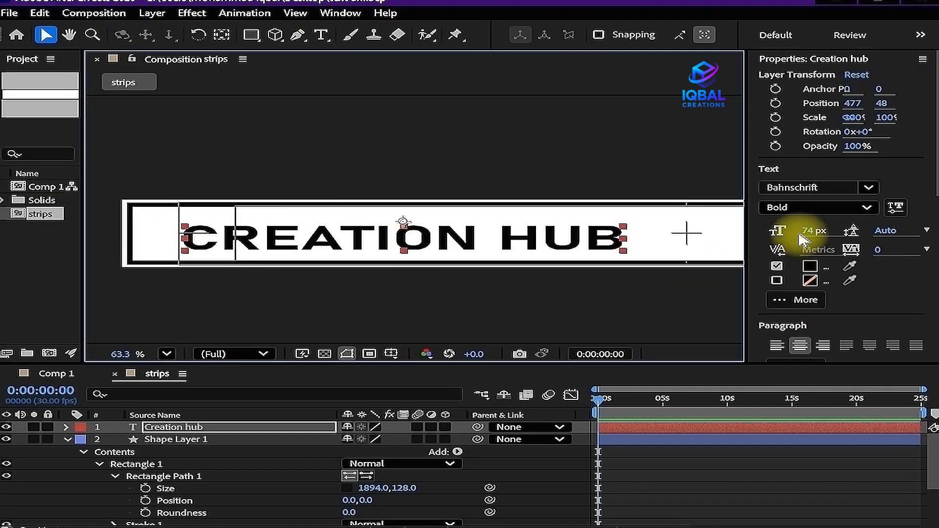
Center the anchor point of the Creation hub text layer and scale the layer to 52%
key(ctrl+alt+Home)
key(s)
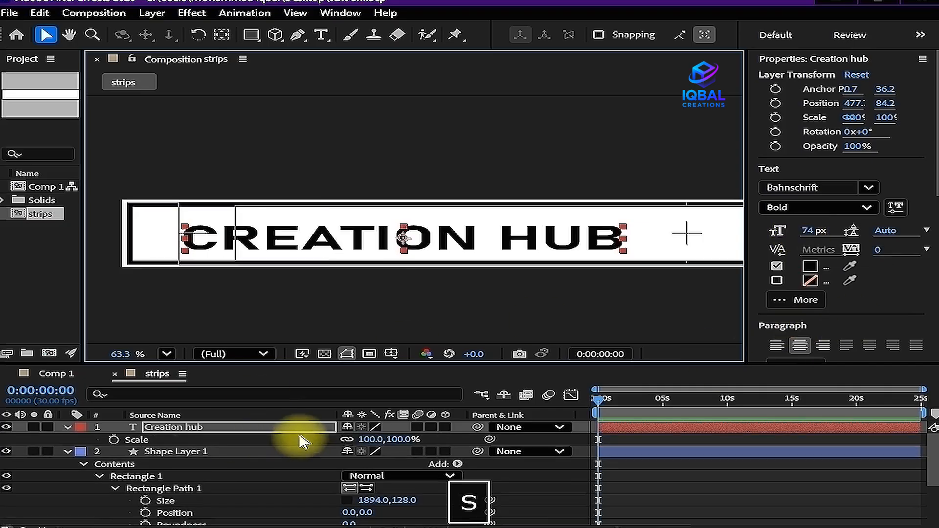
drag(357, 439, 328, 438)
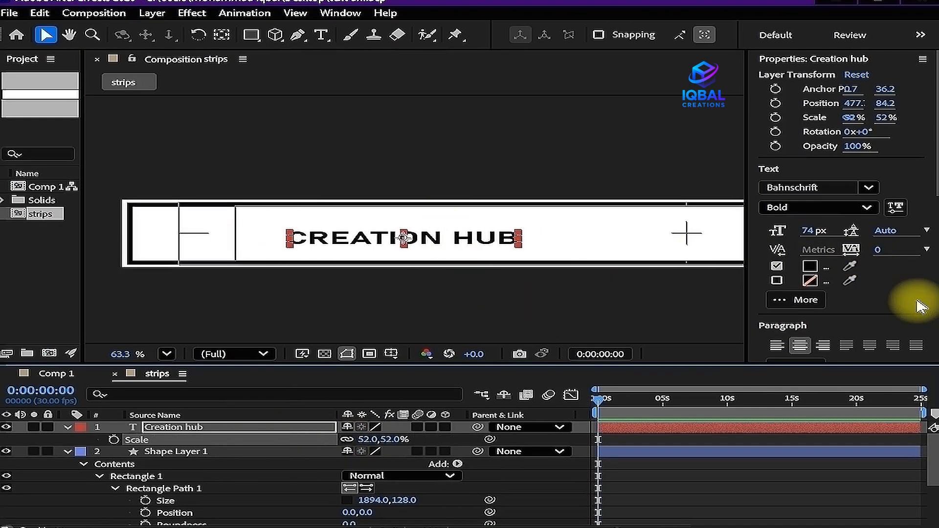
key(ctrl+s)
Align the Creation hub text layer to the vertical and horizontal center of the composition
scroll(912, 296, down, 5)
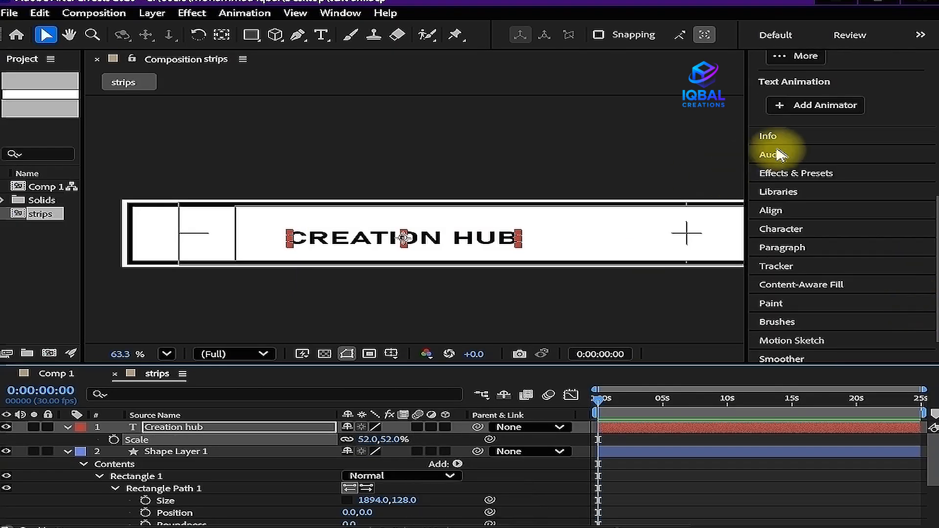
click(801, 211)
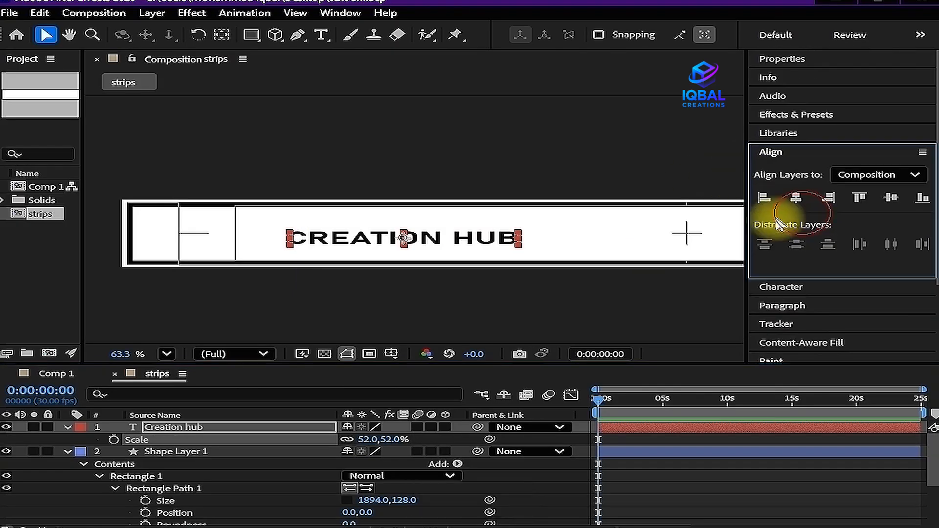
click(891, 197)
click(796, 197)
scroll(593, 237, down, 2)
drag(593, 237, 418, 246)
key(v)
scroll(503, 236, up, 3)
scroll(514, 252, down, 2)
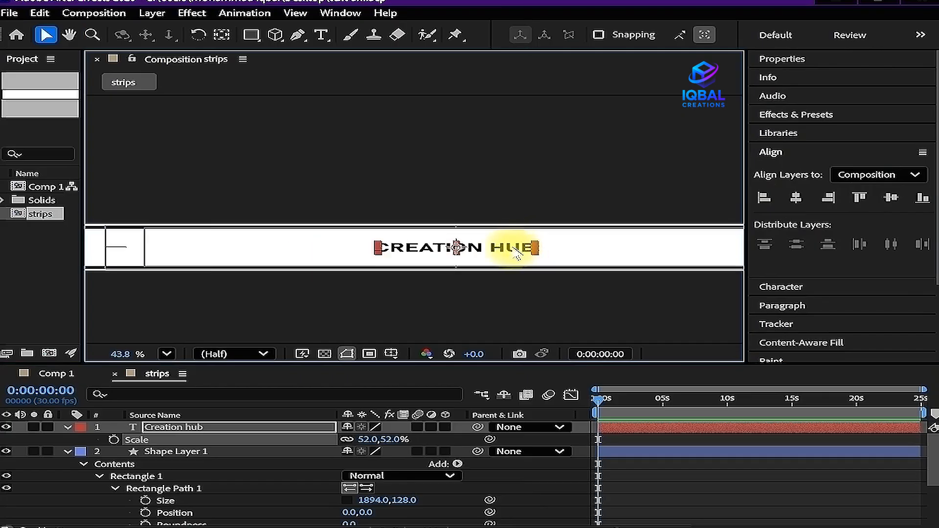
Repeat the phrase in the text layer by copying and pasting it so it reads "Creation hub Creation hub"
double_click(514, 250)
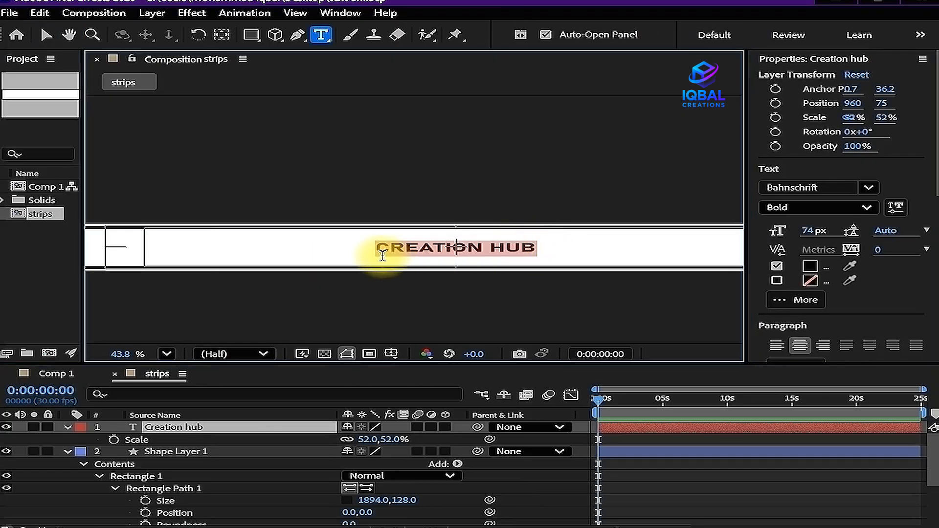
key(ctrl+c)
click(540, 248)
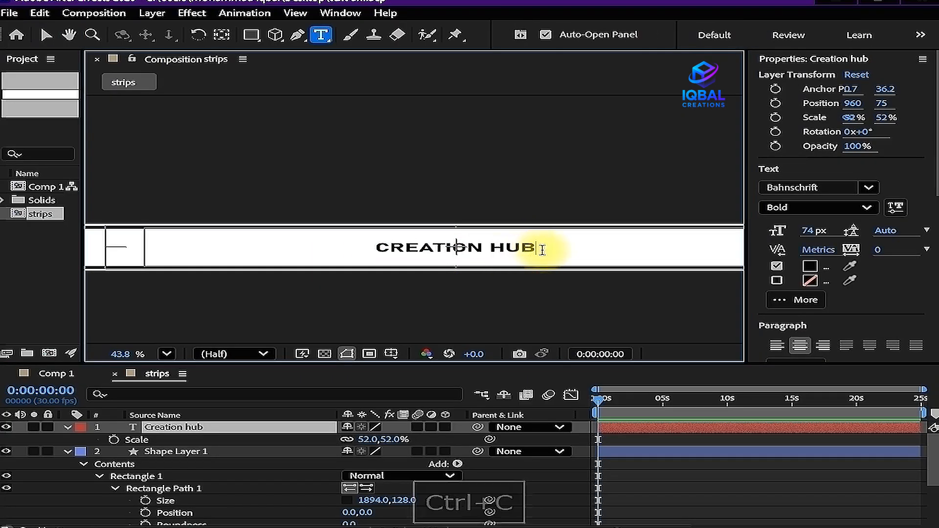
key(ctrl+v)
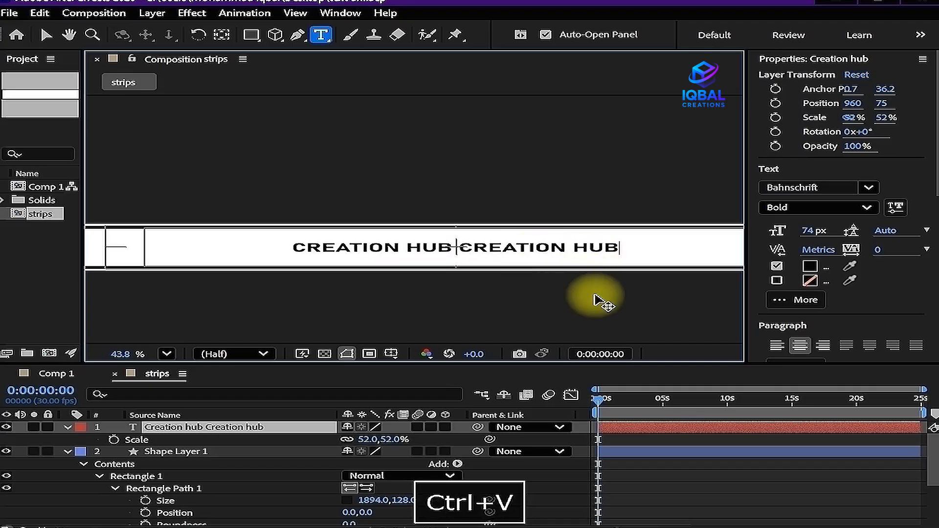
click(45, 35)
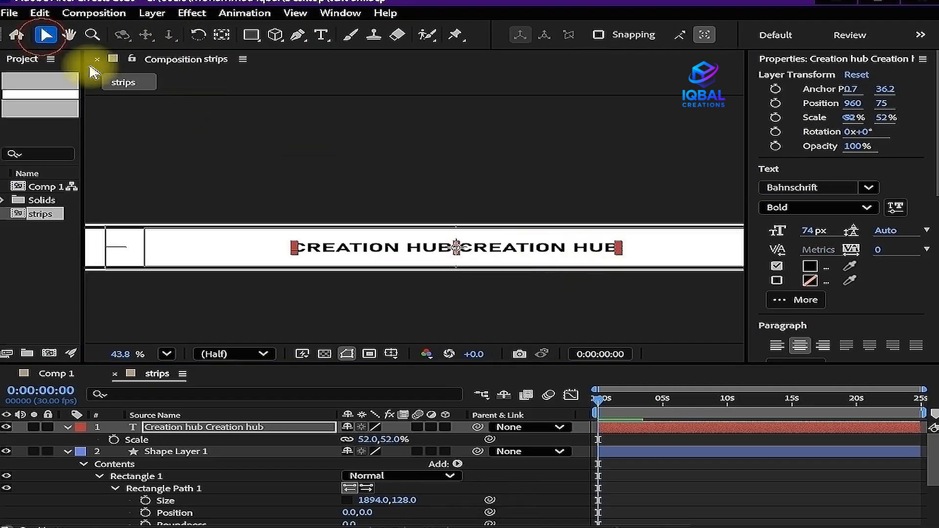
scroll(584, 260, down, 2)
scroll(880, 308, down, 3)
scroll(882, 313, down, 4)
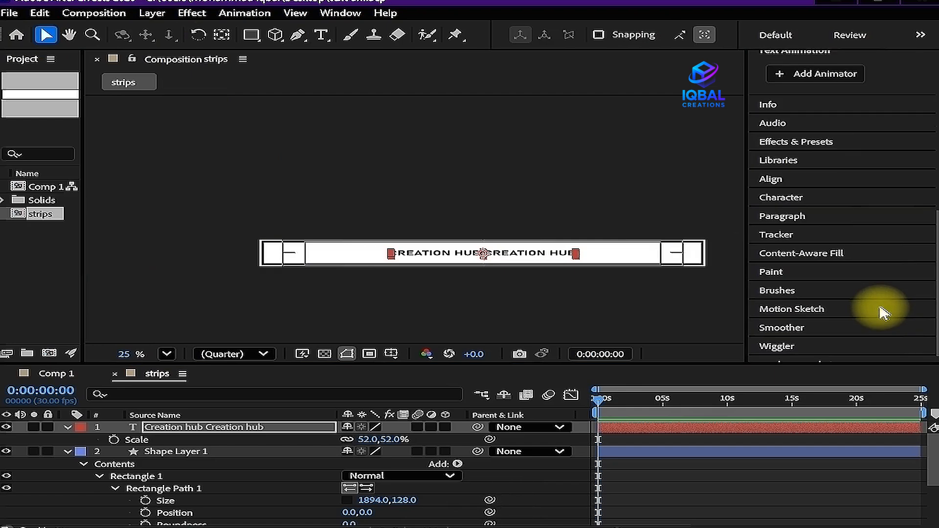
click(813, 182)
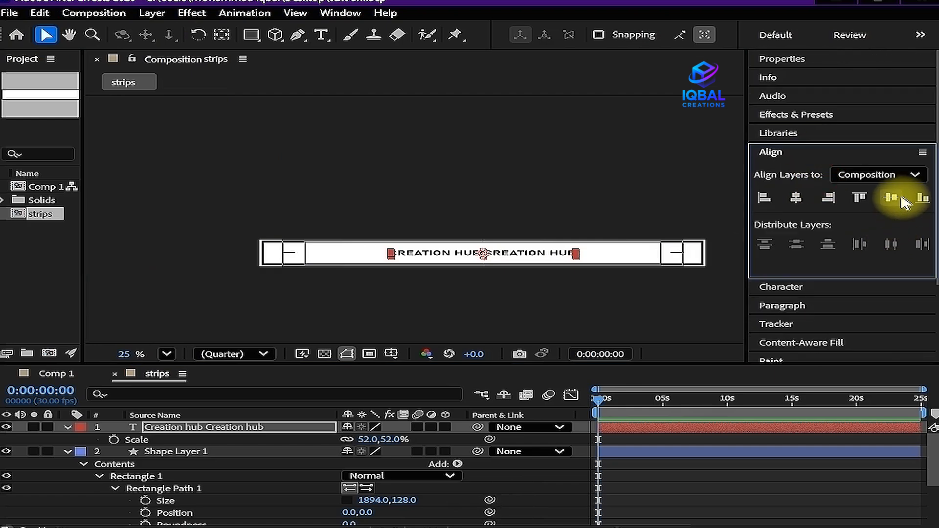
scroll(532, 293, up, 1)
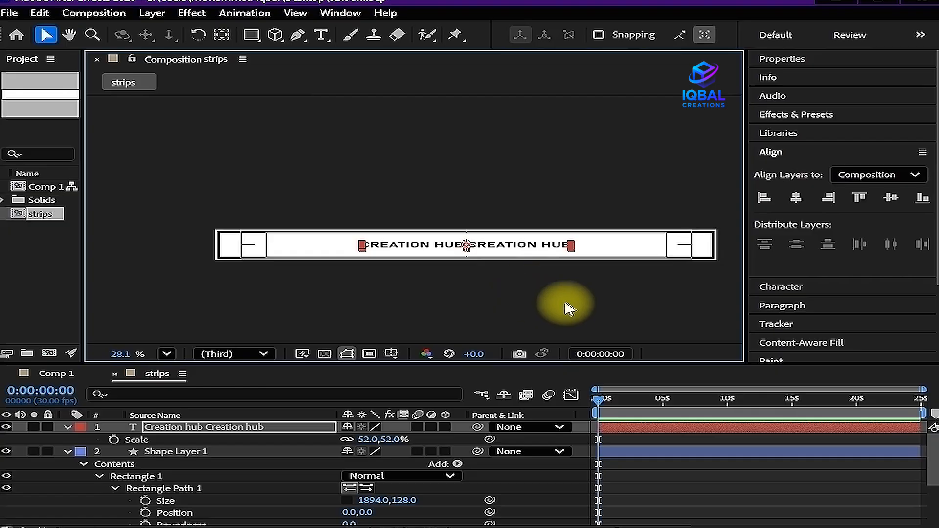
Scale the doubled text layer up to 119% to fill the length of the strip
scroll(603, 313, up, 2)
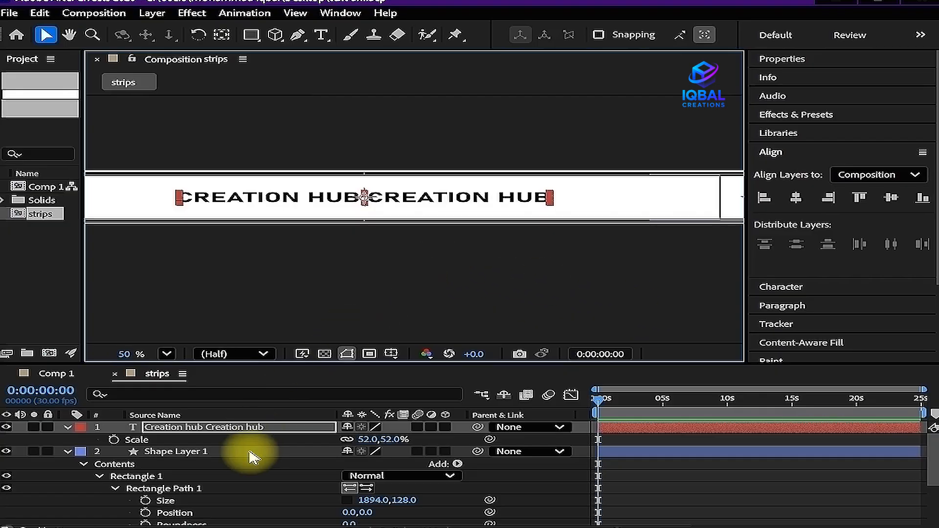
drag(390, 438, 414, 441)
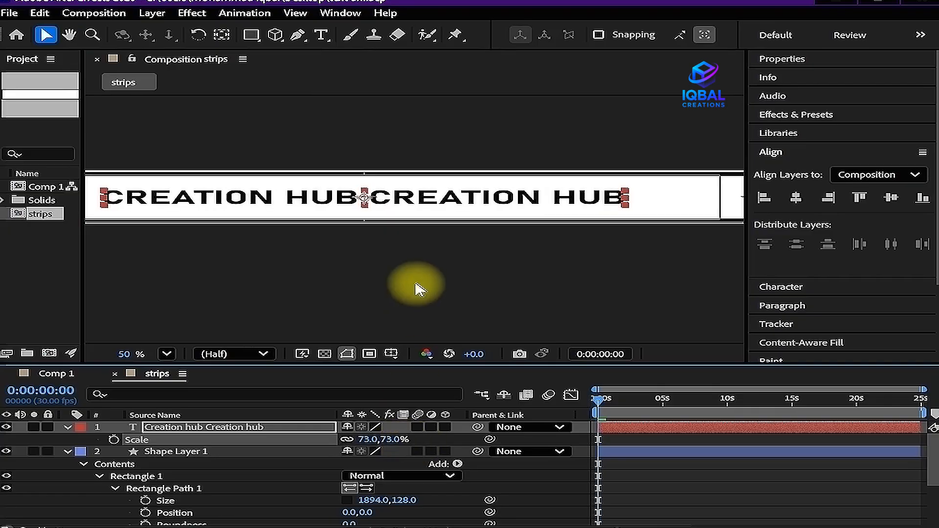
scroll(430, 288, down, 1)
click(375, 452)
drag(382, 443, 418, 436)
scroll(236, 251, down, 1)
key(h)
drag(241, 230, 330, 234)
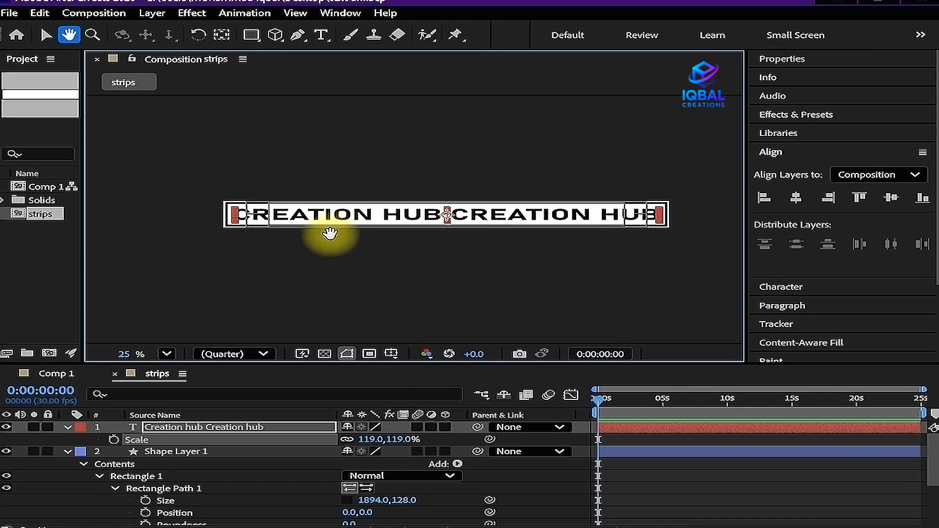
scroll(343, 216, up, 1)
key(v)
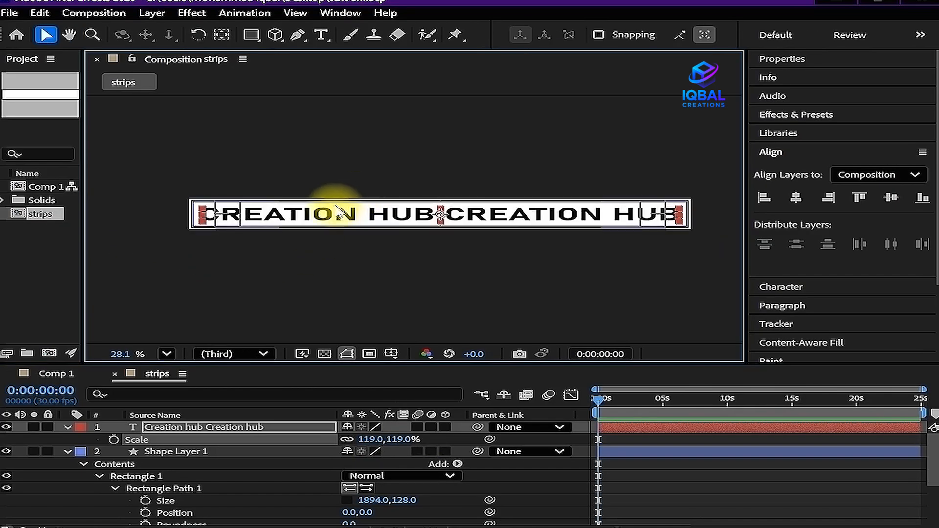
Duplicate the doubled text layer and give the copy a yellow label color
click(168, 428)
click(67, 426)
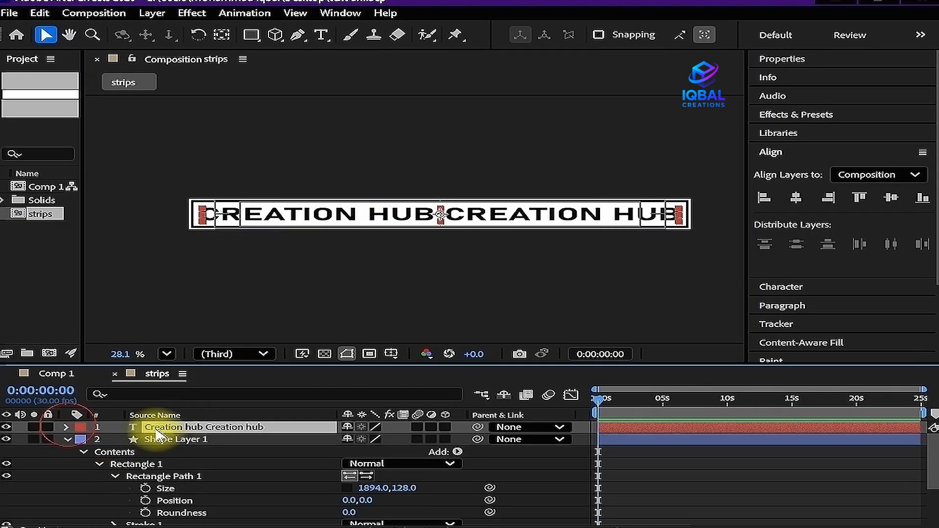
key(ctrl+d)
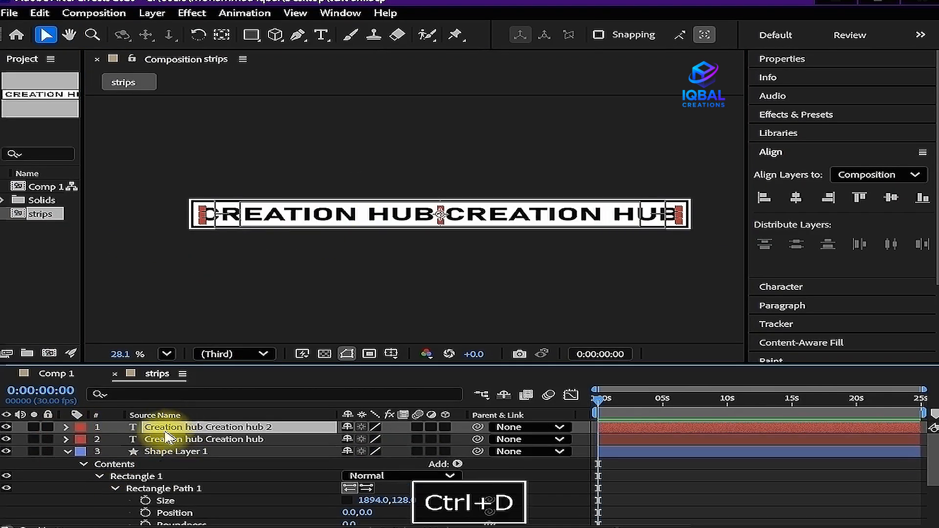
click(67, 451)
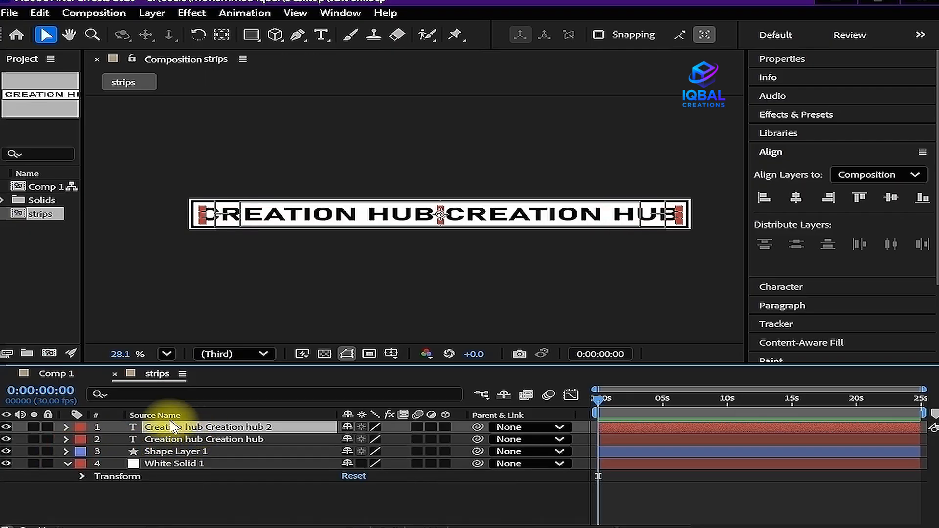
click(80, 430)
click(120, 205)
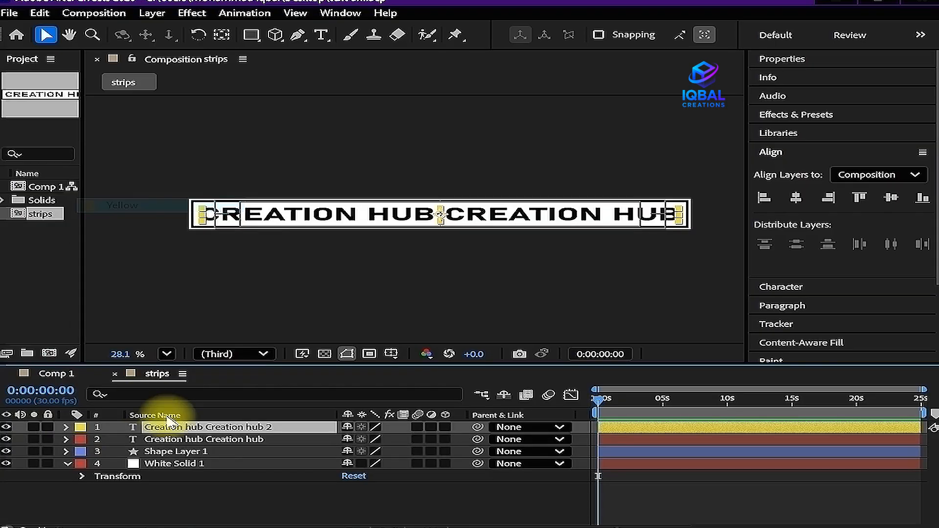
click(347, 353)
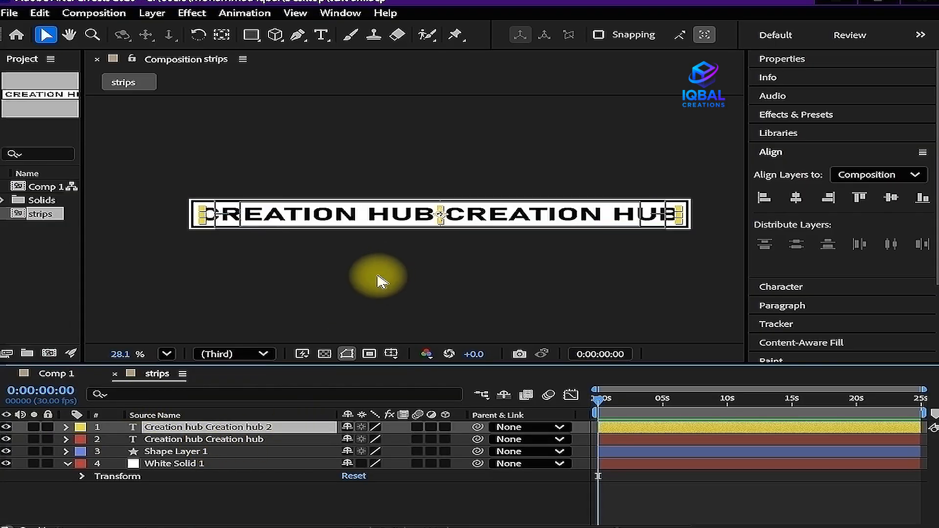
Add a position keyframe to the original, red-labeled text layer at 0:00:00:00
click(224, 439)
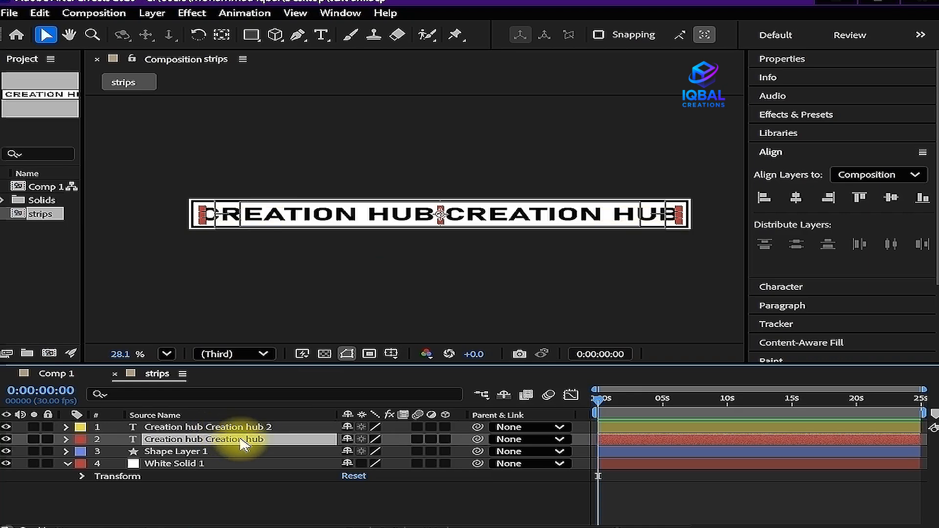
key(p)
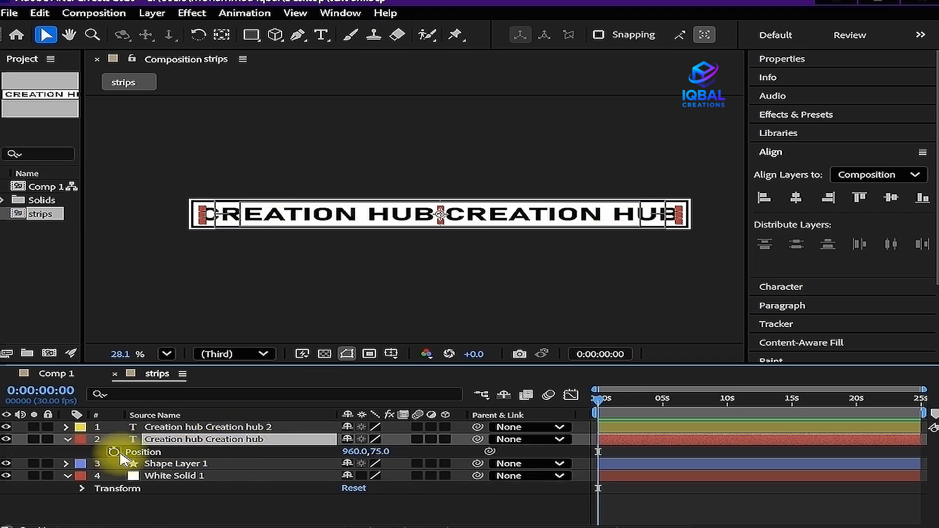
click(116, 452)
At 0:00:03:29, keyframe the original text layer just outside the strip's left end, at about -935, 75
drag(597, 404, 645, 404)
scroll(636, 421, up, 6)
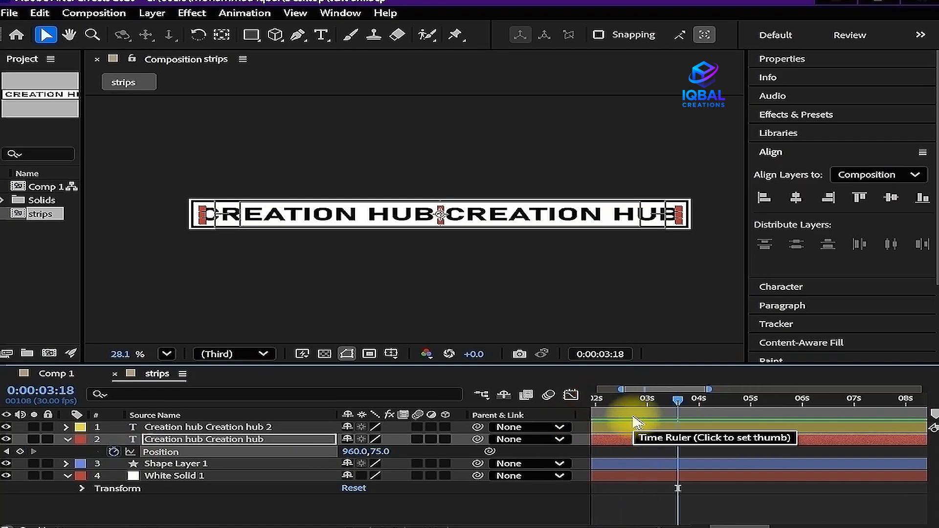
drag(704, 404, 728, 406)
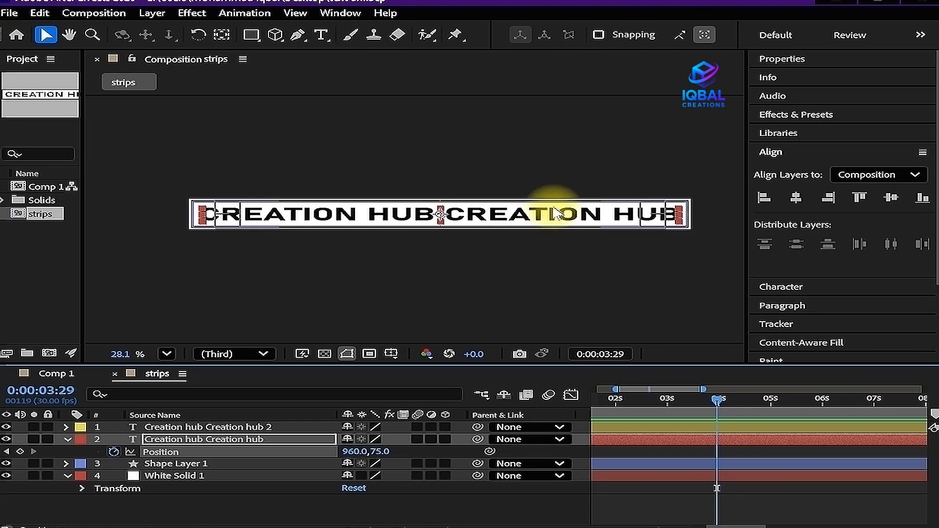
drag(548, 220, 346, 225)
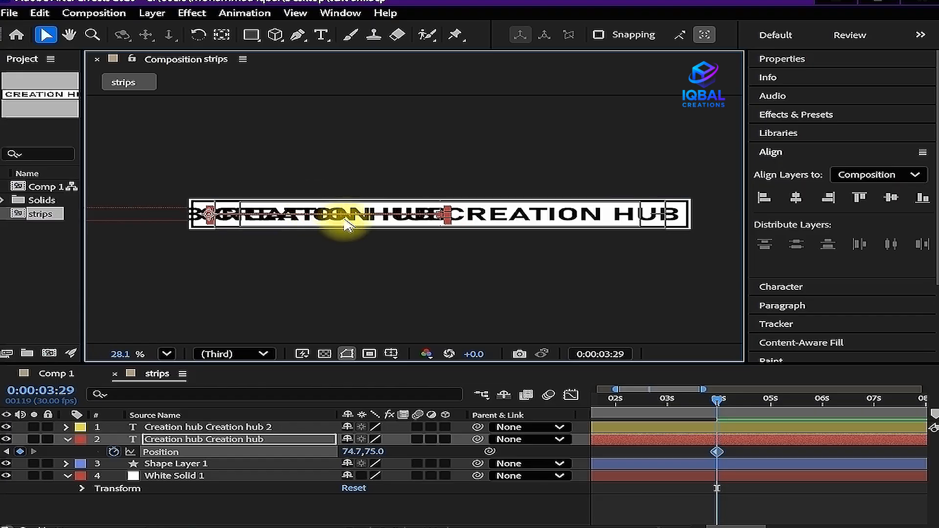
drag(346, 225, 424, 229)
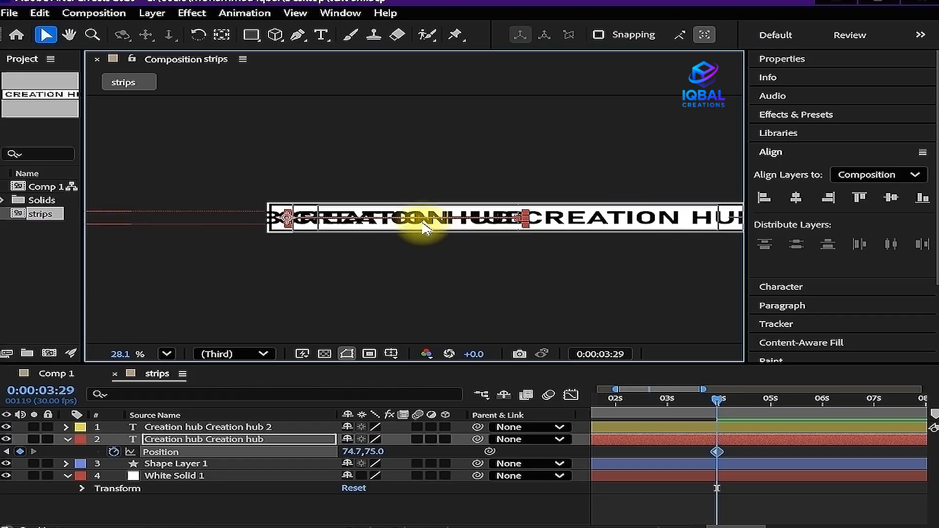
key(shift)
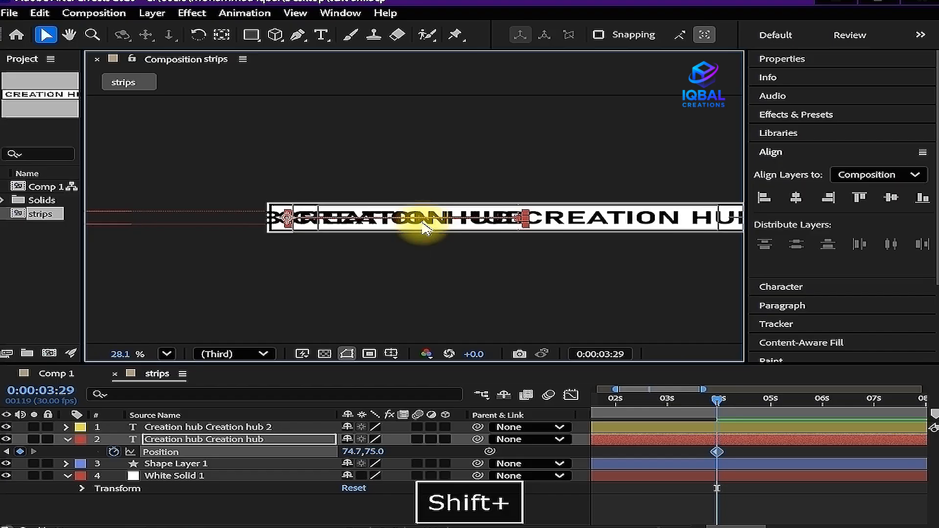
drag(413, 228, 148, 207)
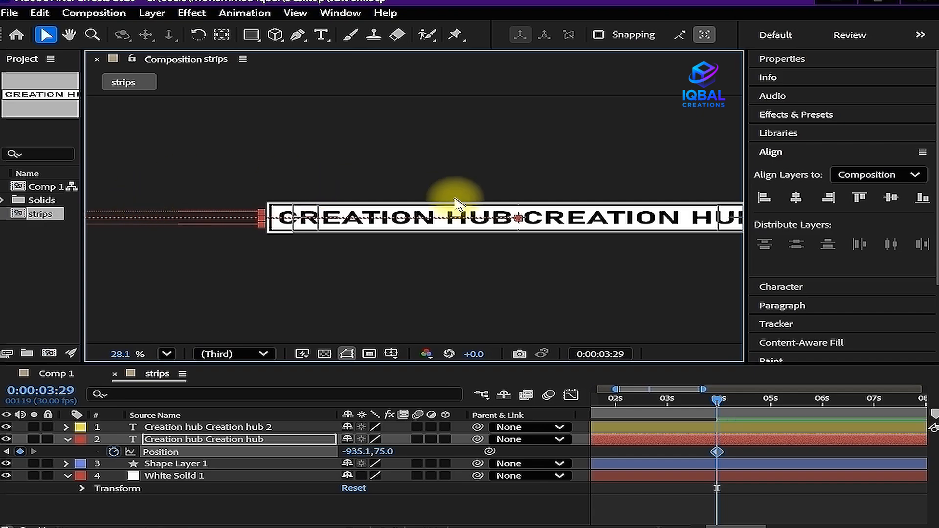
scroll(447, 204, down, 3)
key(h)
drag(503, 235, 449, 236)
key(v)
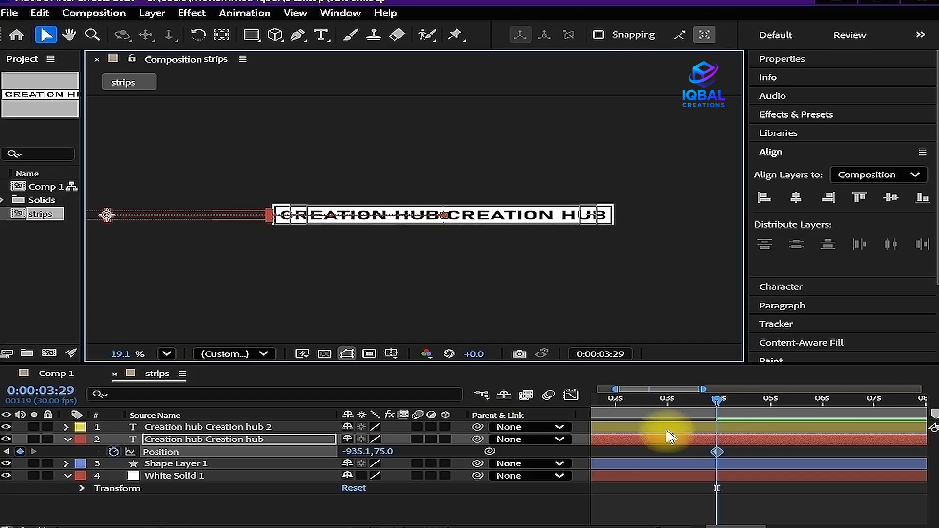
Copy the original text layer's first position keyframe, at the strip's center, to 0:00:08:00
click(66, 395)
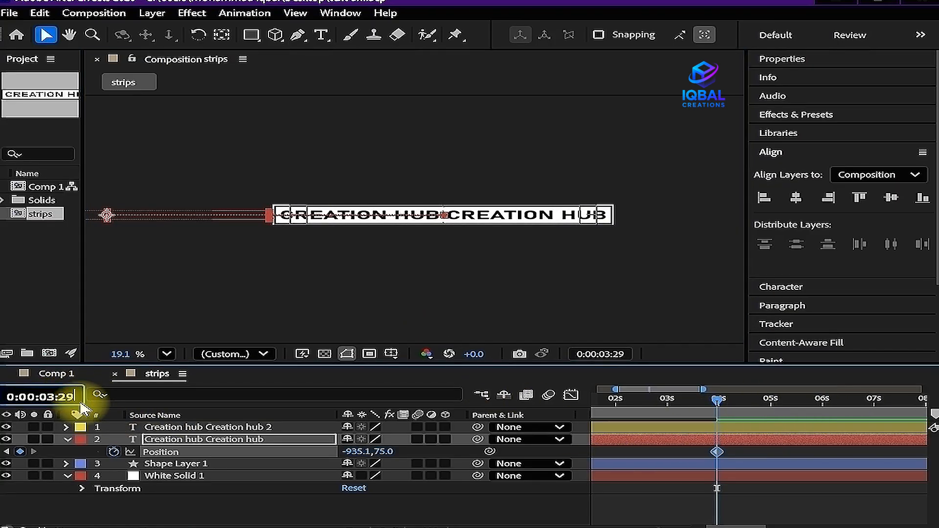
key(BackSpace)
key(BackSpace)
text(00)
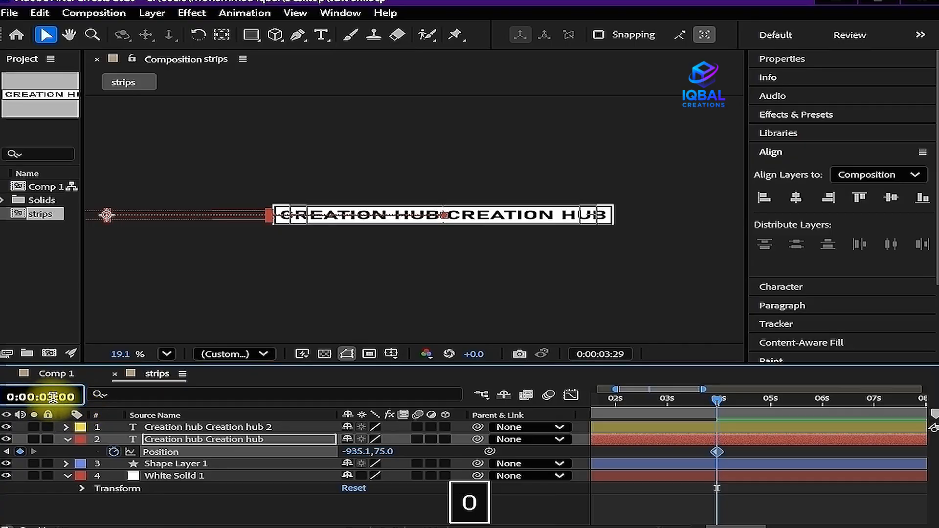
key(BackSpace)
text(8)
key(Return)
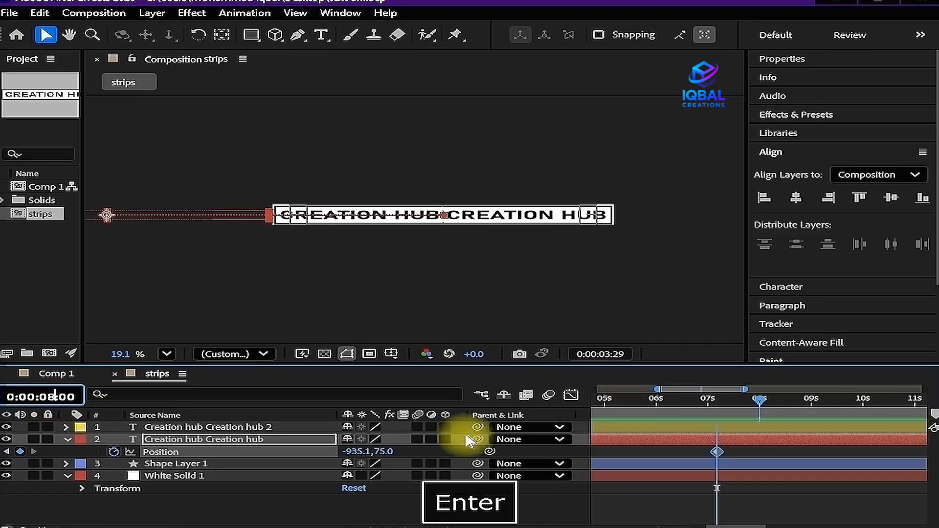
key(minus)
key(minus)
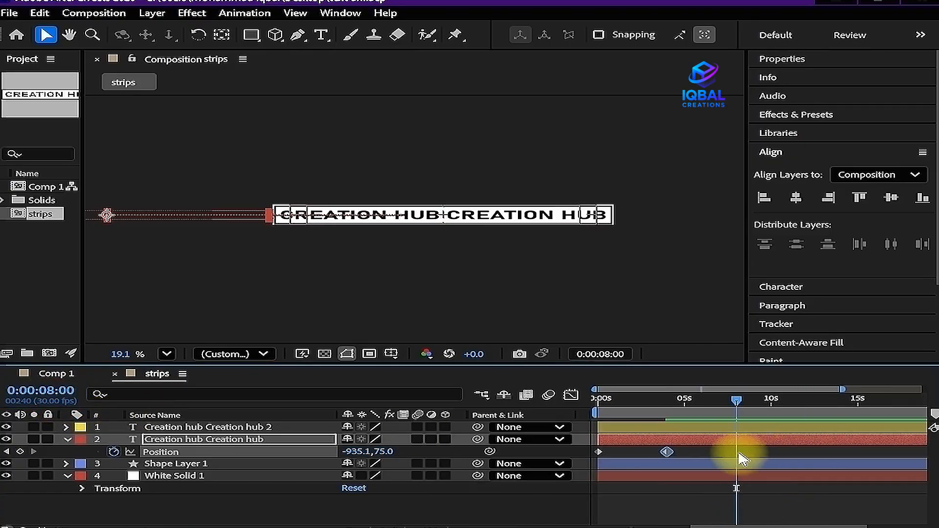
click(599, 452)
key(ctrl+v)
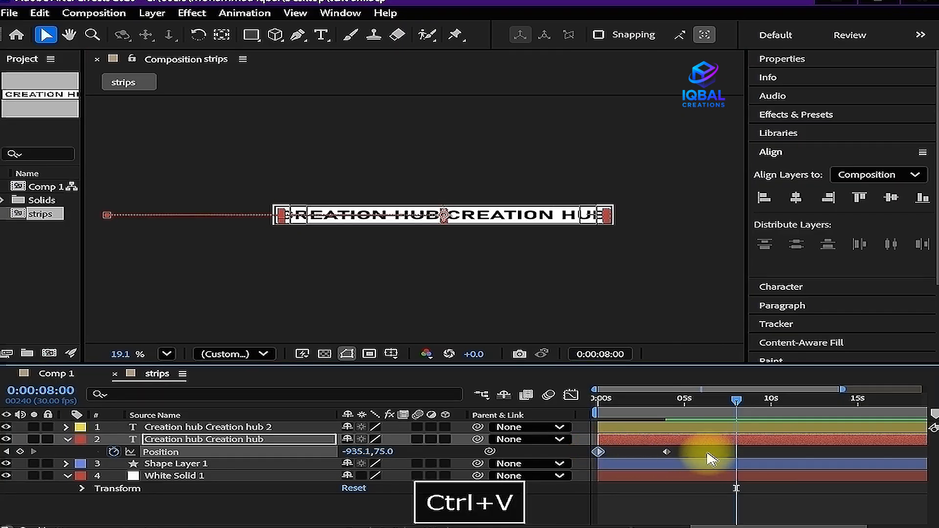
drag(736, 400, 699, 401)
key(k)
key(k)
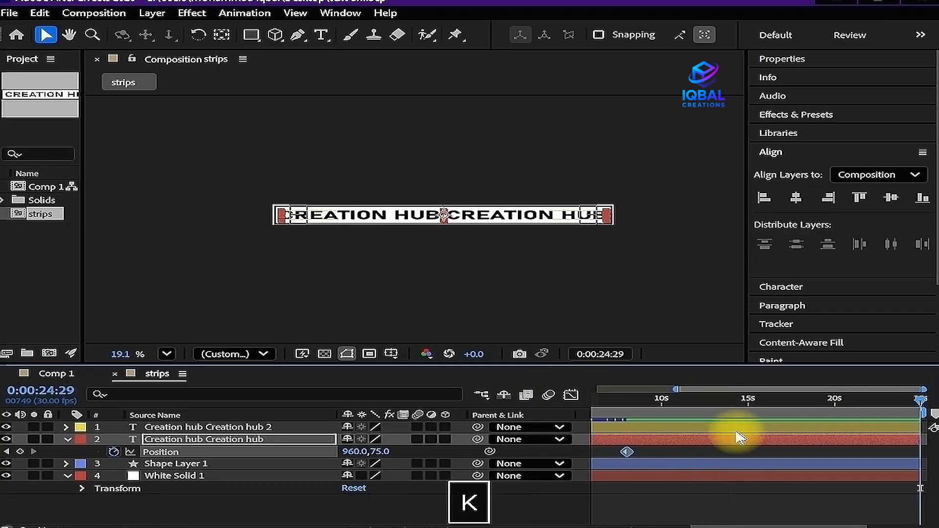
key(j)
key(v)
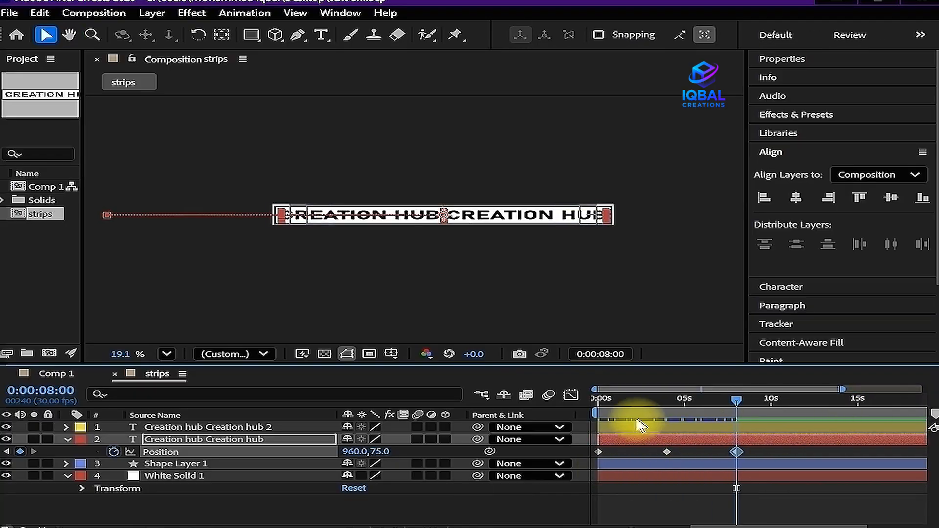
Apply Easy Ease to all three position keyframes of the original text layer
drag(778, 457, 593, 450)
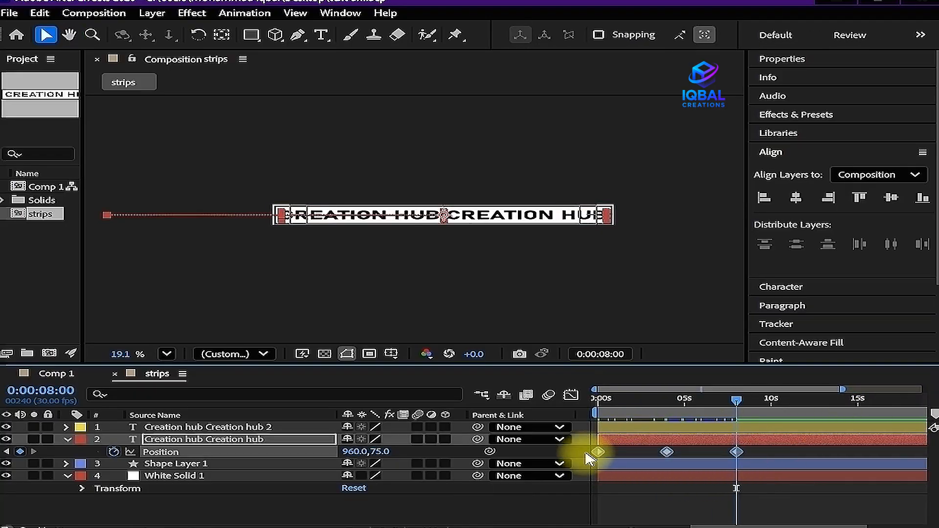
right_click(739, 452)
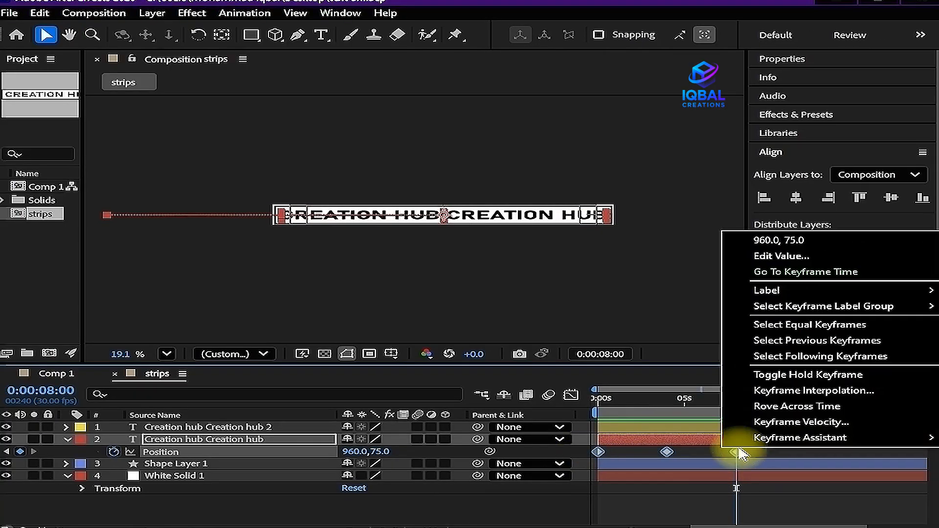
mouse_move(792, 438)
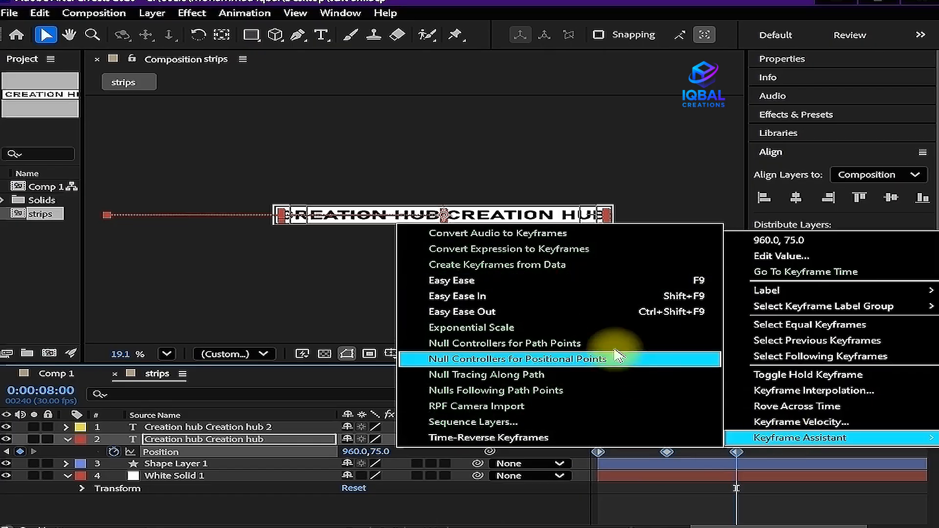
click(575, 286)
Reshape the original text layer's position speed graph into sharp peaks at about 2 and 6 seconds, midway between the keyframes
click(571, 396)
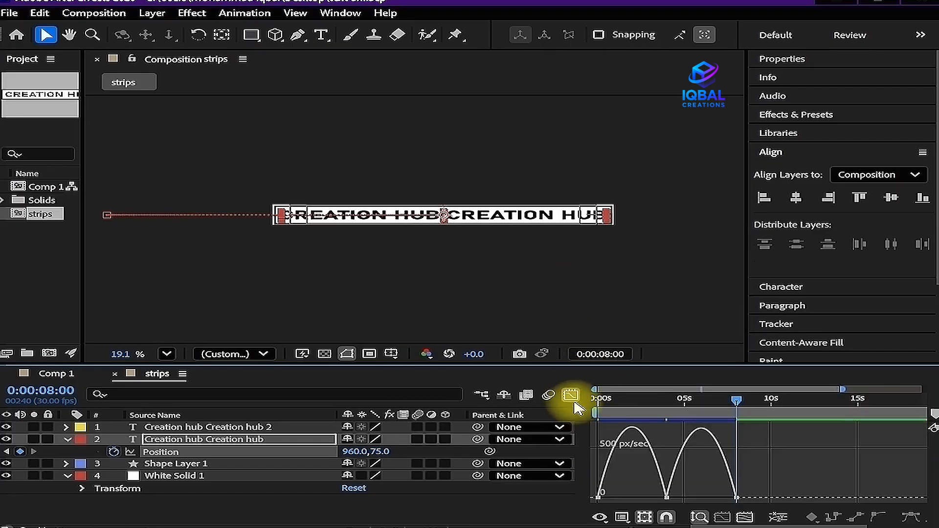
scroll(649, 465, up, 3)
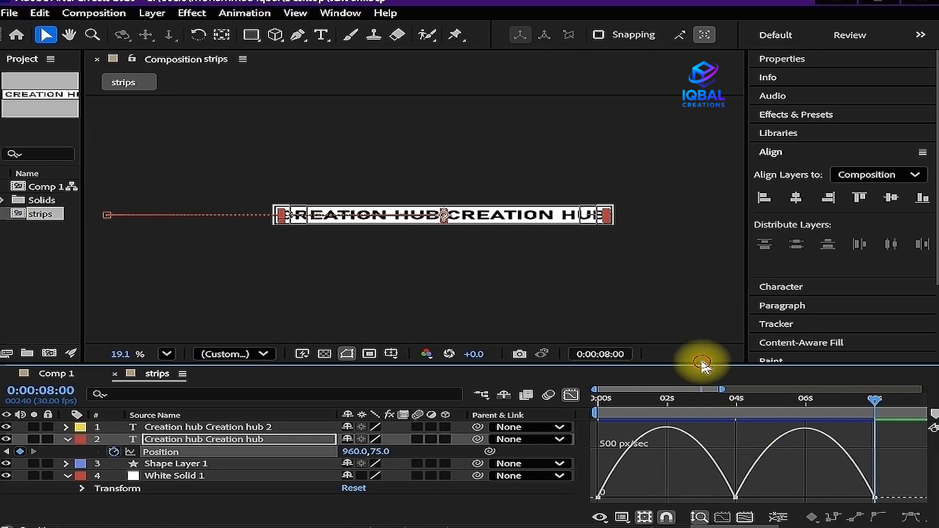
mouse_move(762, 460)
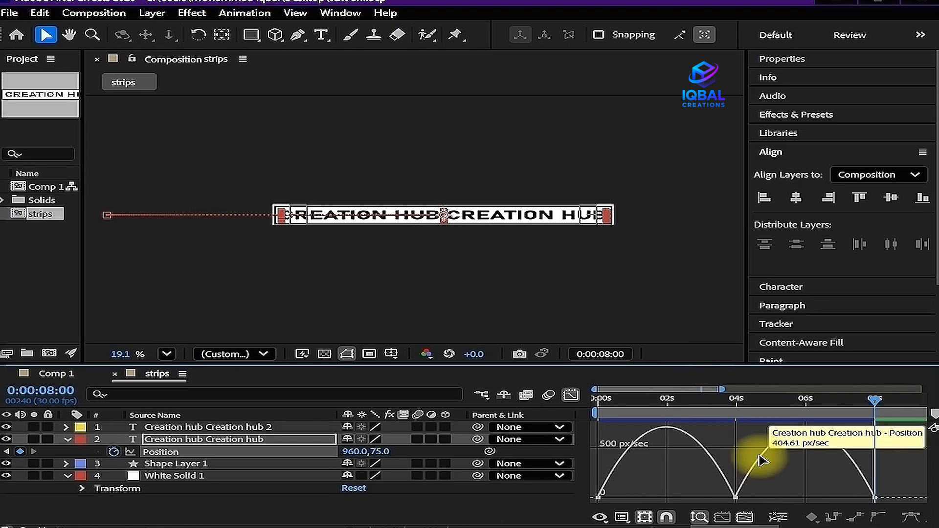
right_click(783, 492)
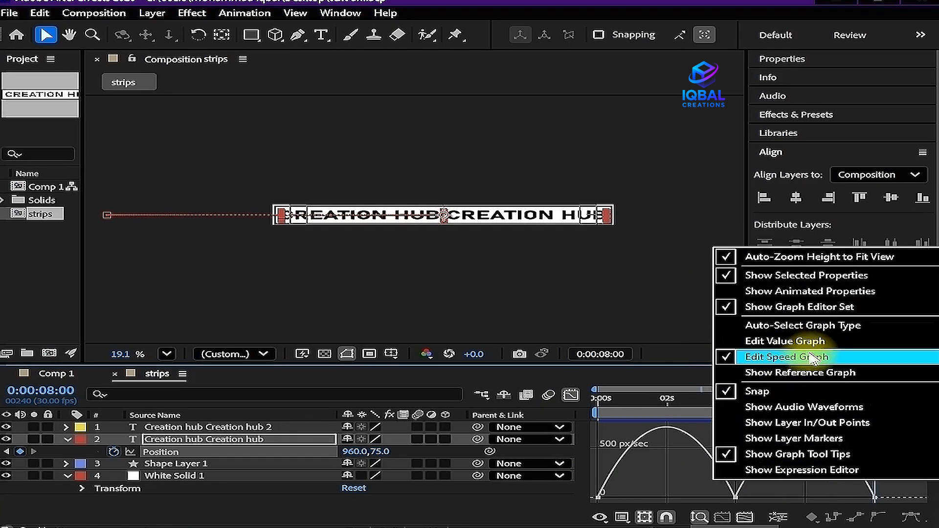
click(667, 443)
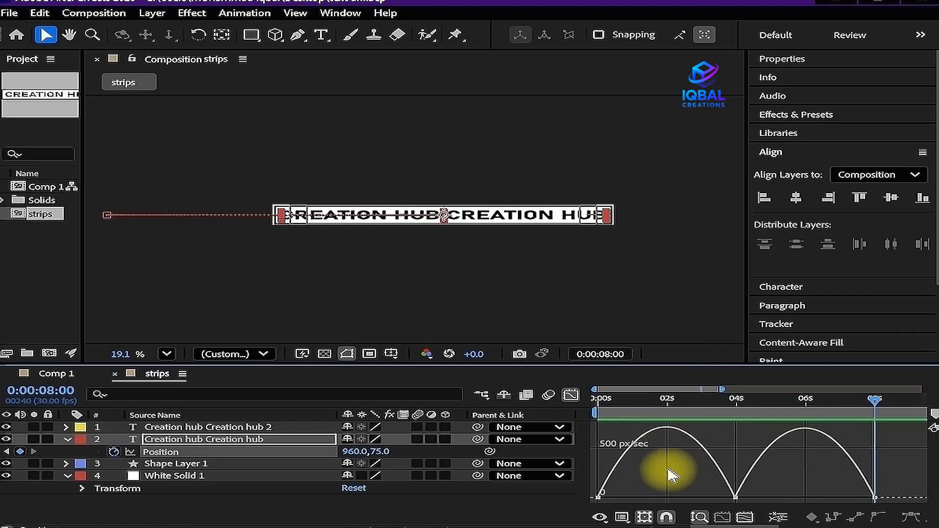
key(ctrl+a)
drag(620, 492, 654, 494)
click(724, 494)
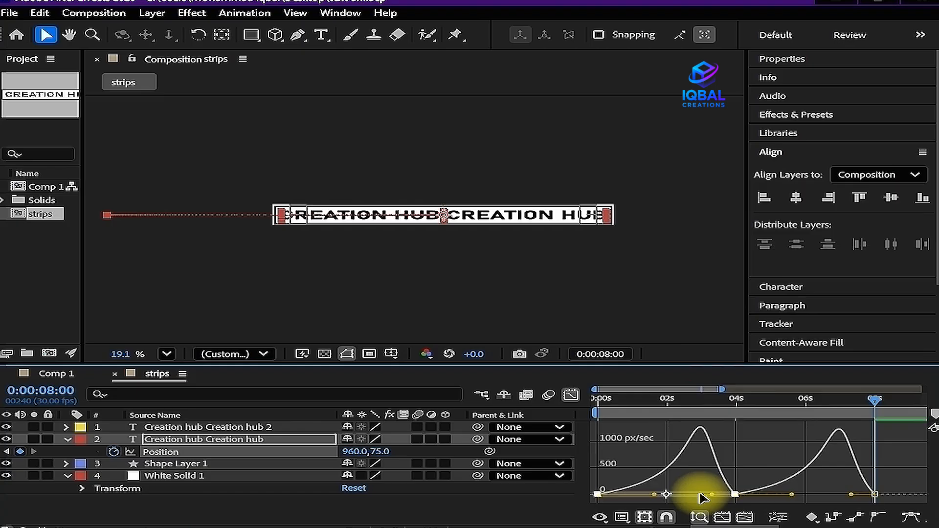
drag(708, 495, 681, 495)
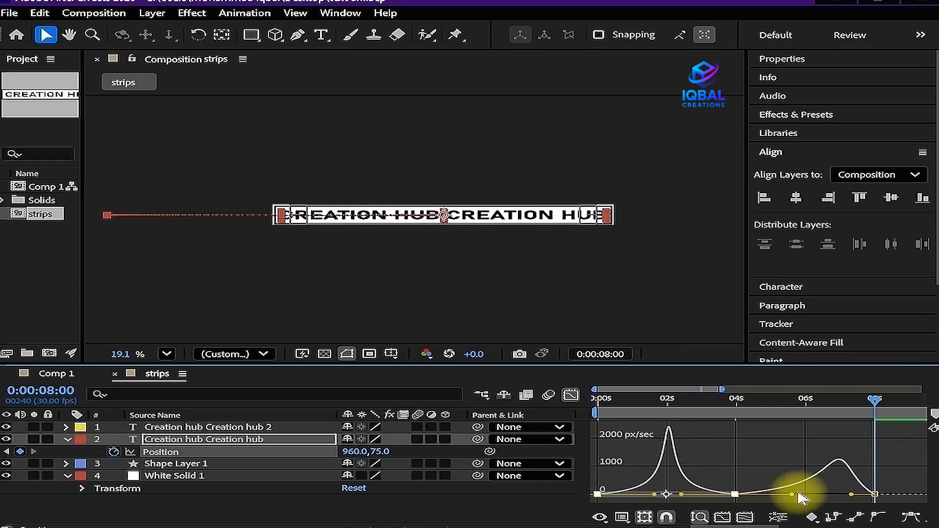
drag(853, 497, 818, 496)
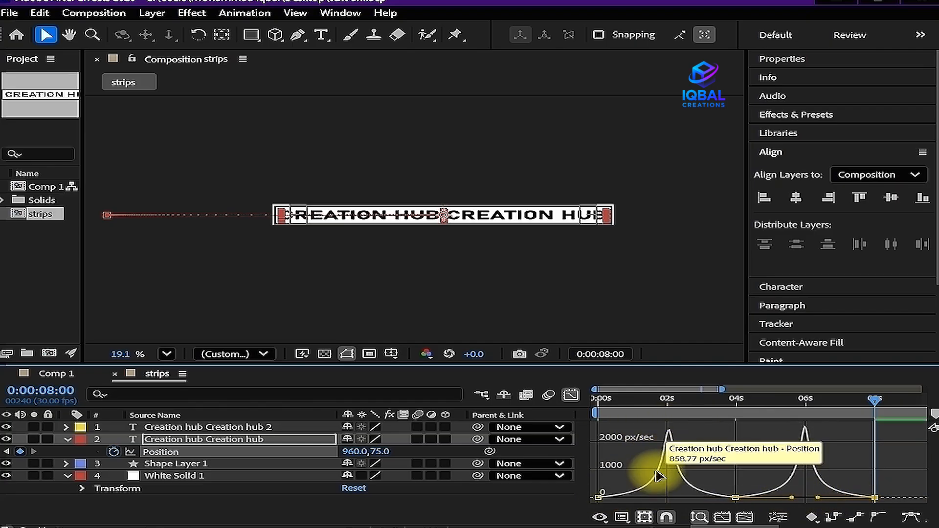
click(570, 395)
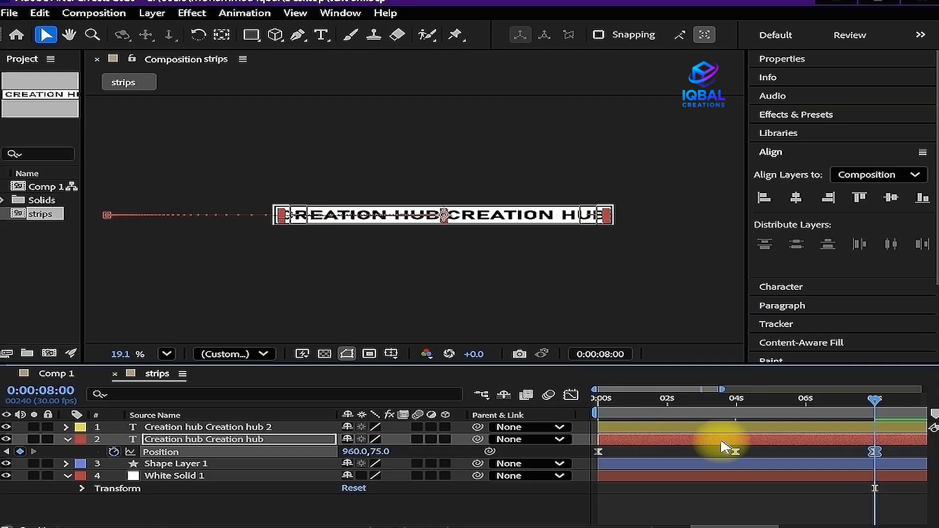
Parent the yellow-labeled text copy to the original text layer at the 0:00:03:29 keyframe
scroll(725, 446, down, 5)
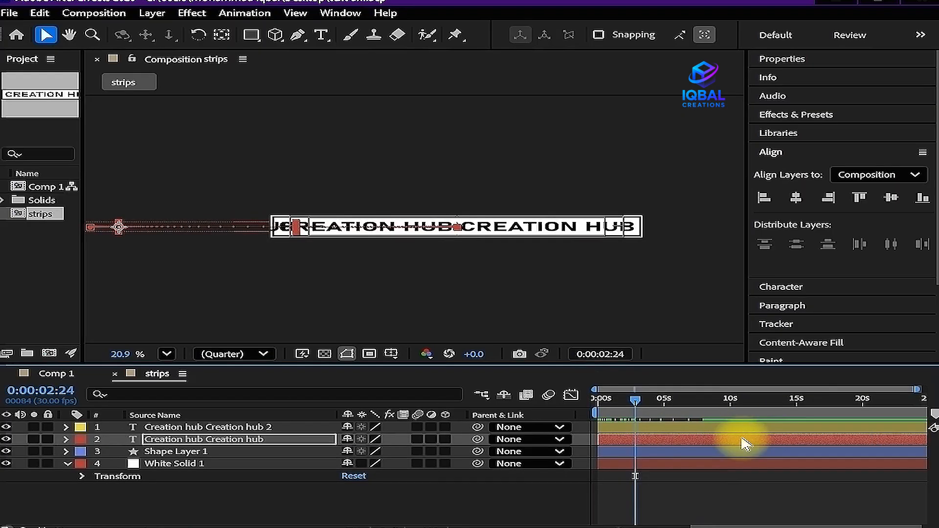
key(u)
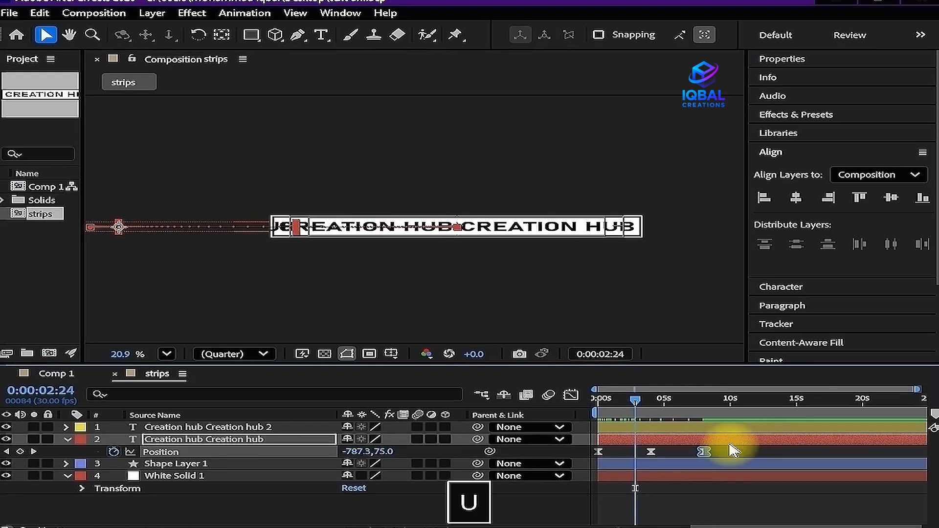
key(k)
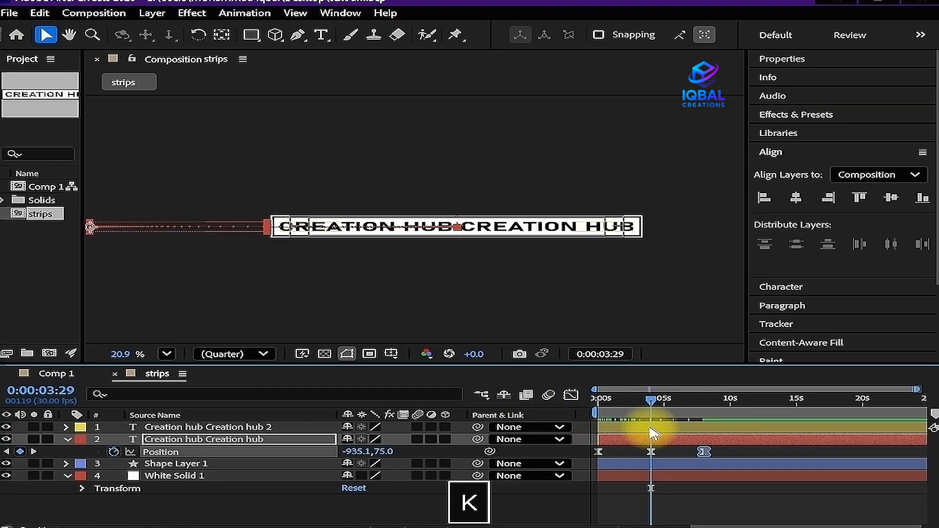
click(643, 429)
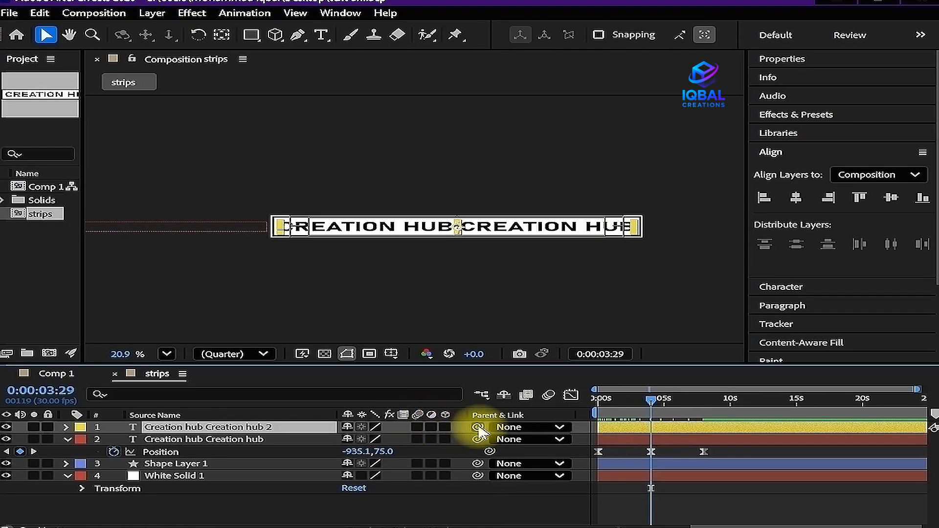
drag(477, 429, 279, 446)
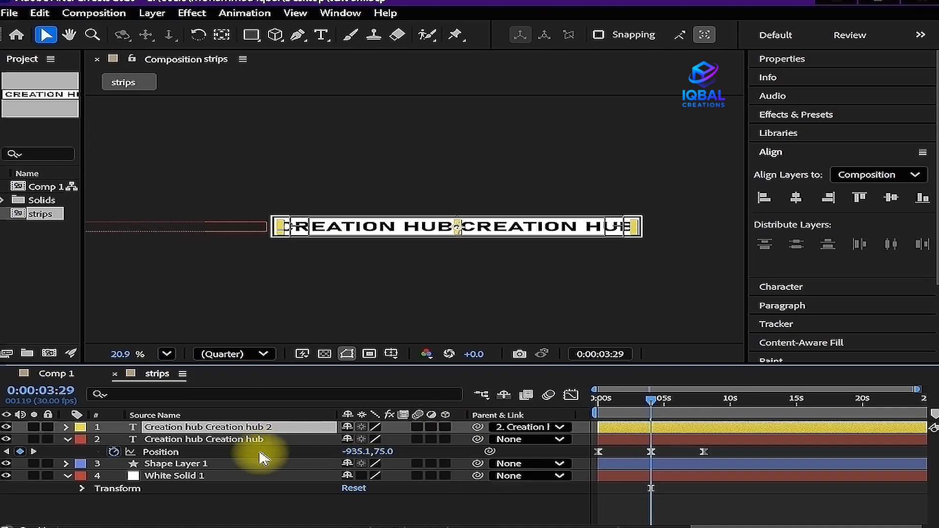
Add the expression loopOut() to the original text layer's position and collapse the layer's properties
alt+click(114, 452)
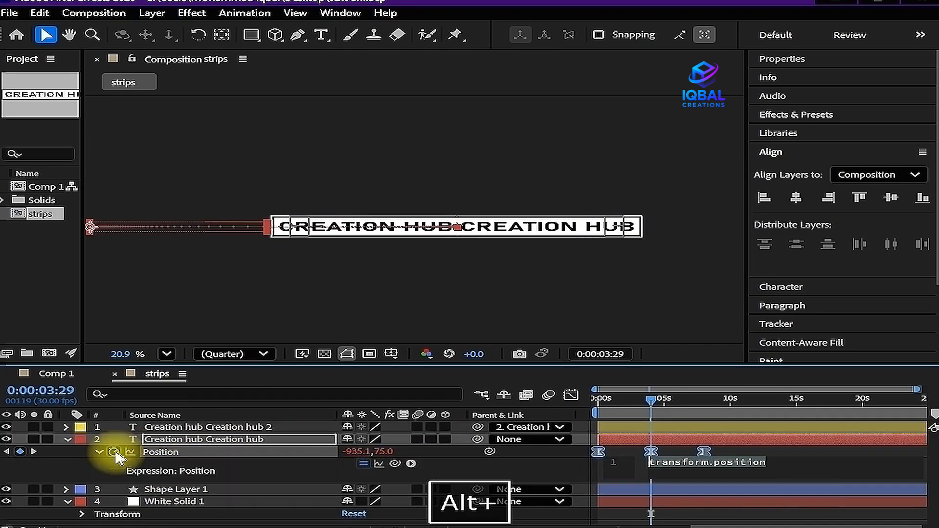
text(loop)
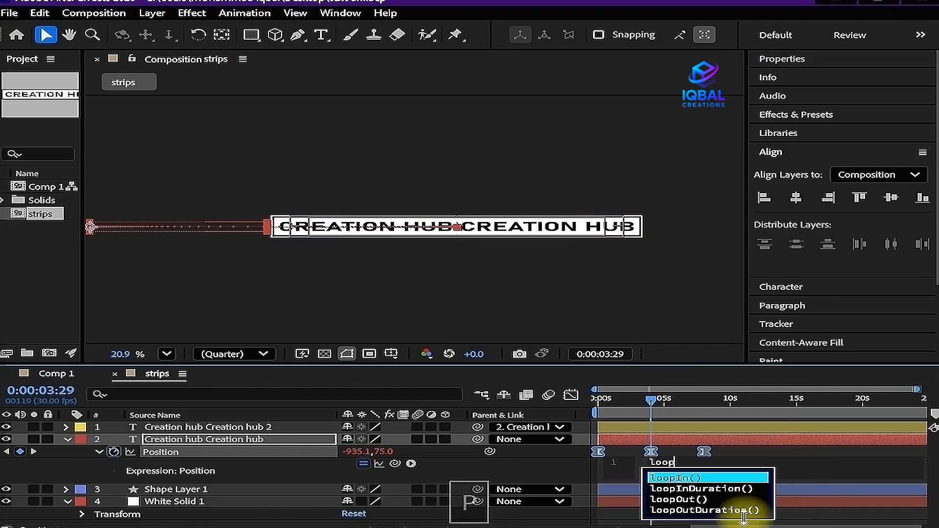
click(722, 499)
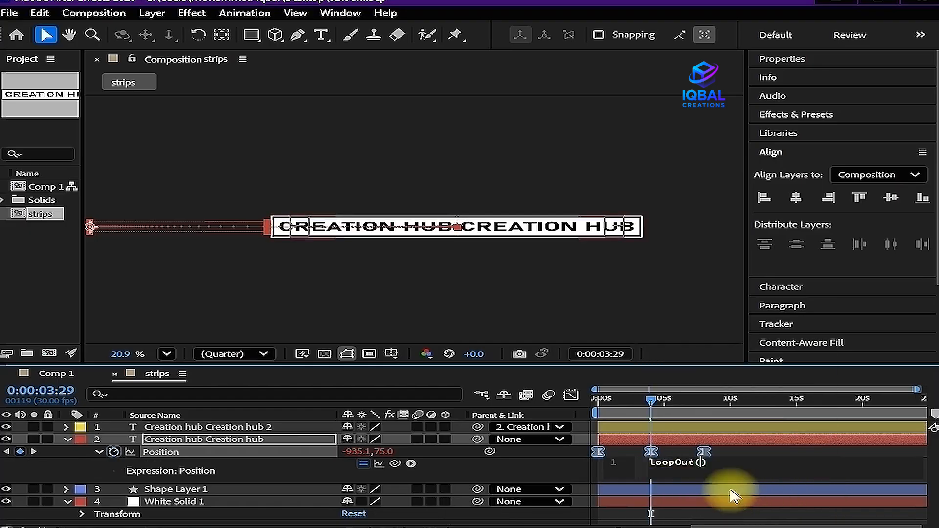
click(67, 440)
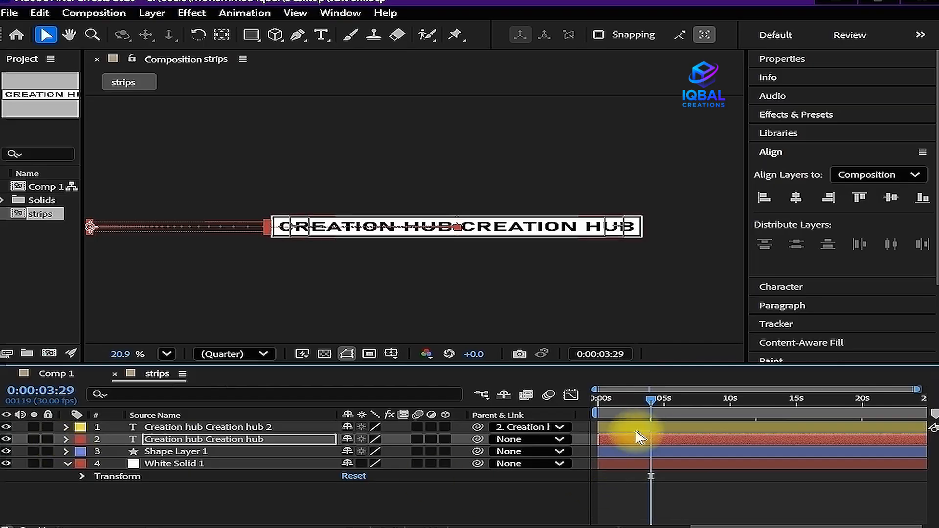
Preview the strip's text animation from 0:00:00:00 to check the looping scroll
drag(646, 401, 598, 413)
key(space)
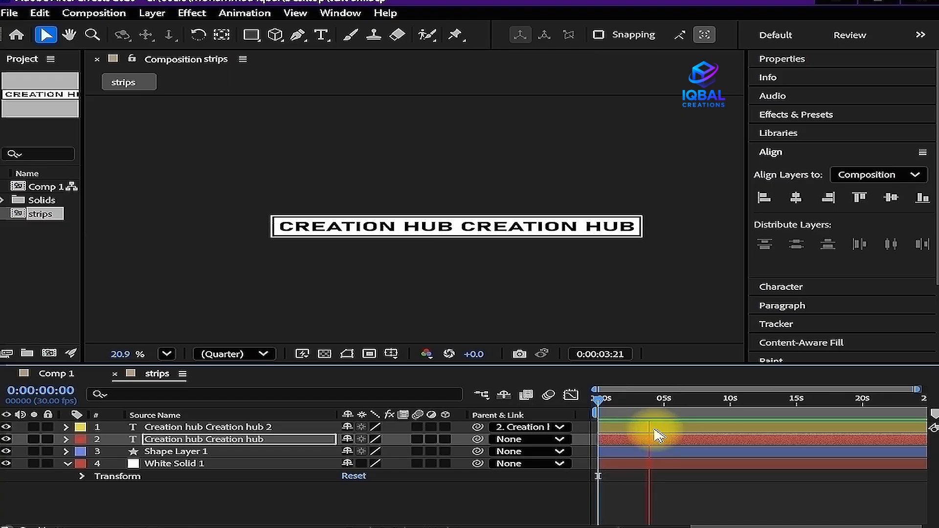
key(space)
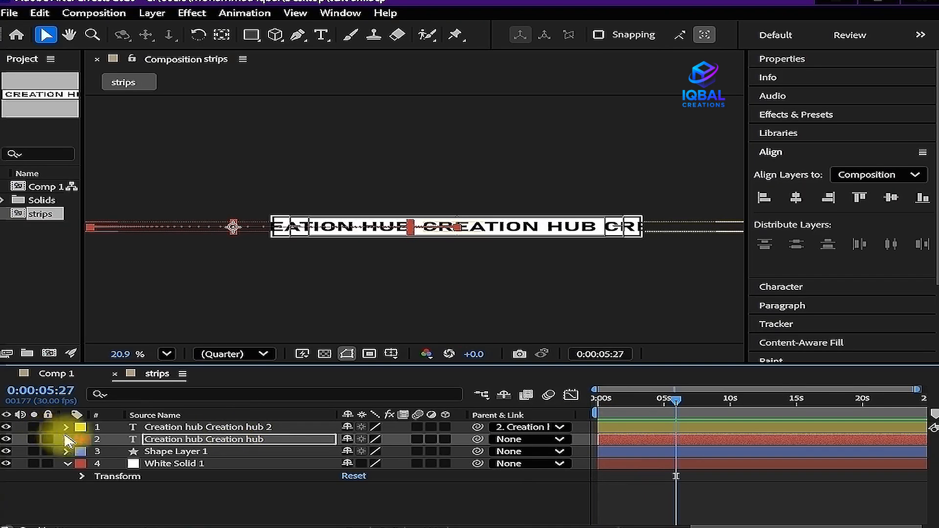
Enable motion blur for all four layers of the strips composition
click(66, 467)
drag(417, 427, 424, 474)
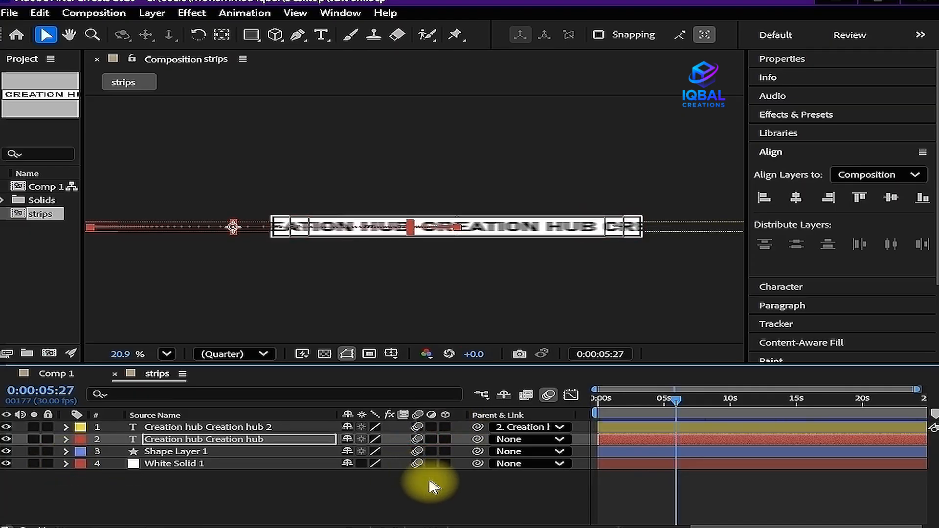
click(432, 485)
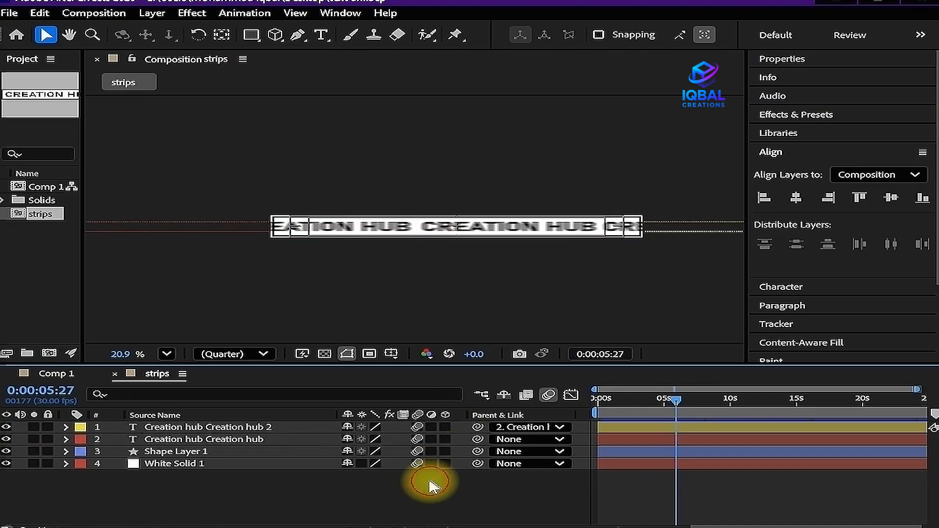
Rename Comp 1 as main animation and save the project
click(56, 374)
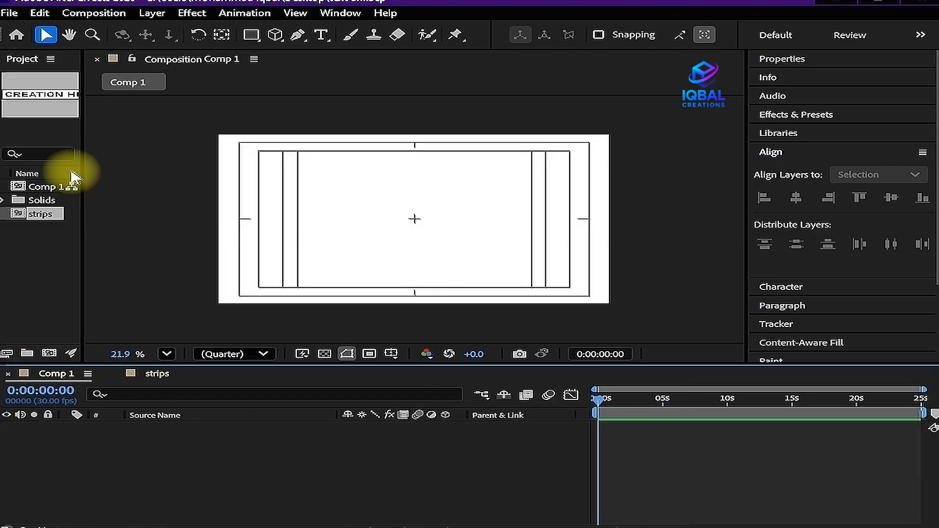
drag(82, 200, 192, 189)
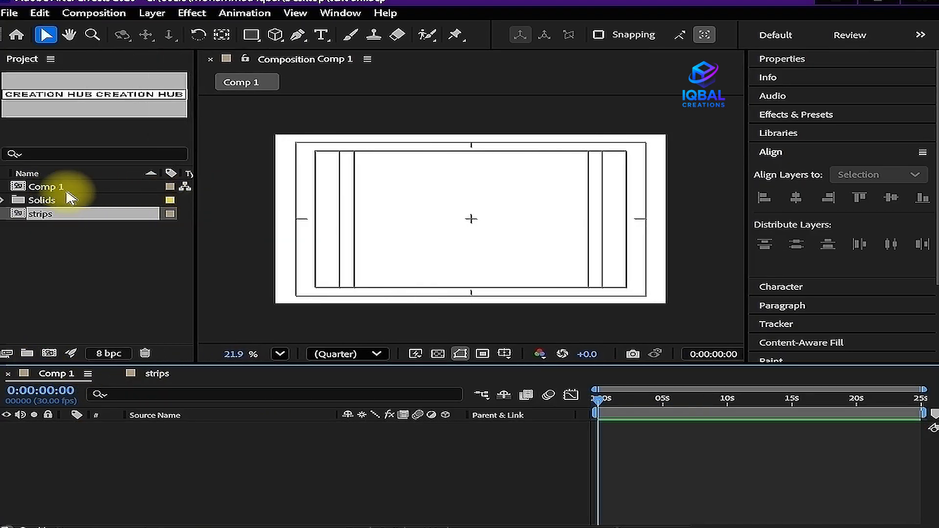
click(43, 187)
right_click(70, 191)
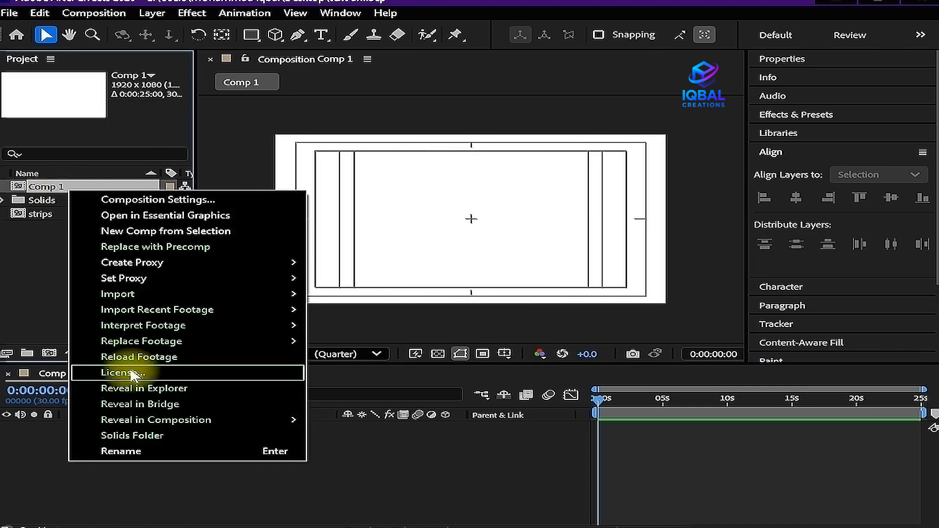
click(129, 450)
text(m)
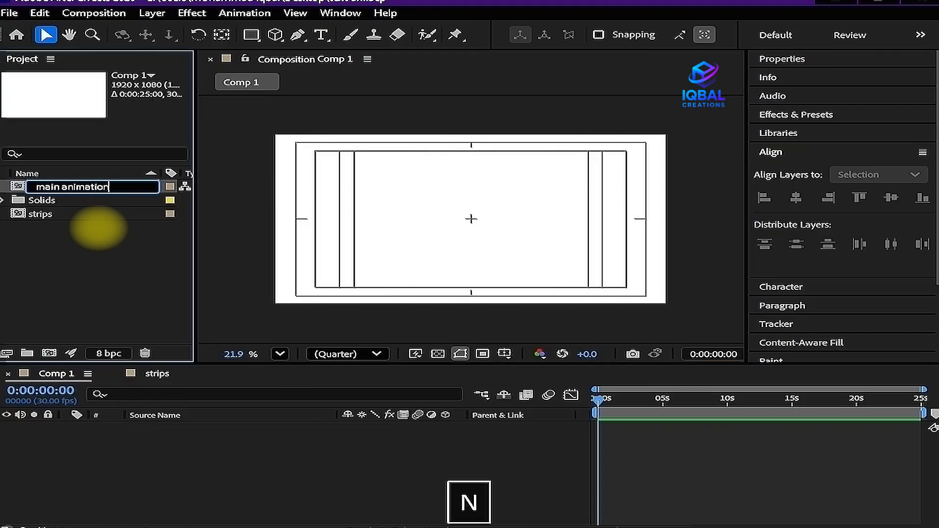
text(ain animation)
click(98, 227)
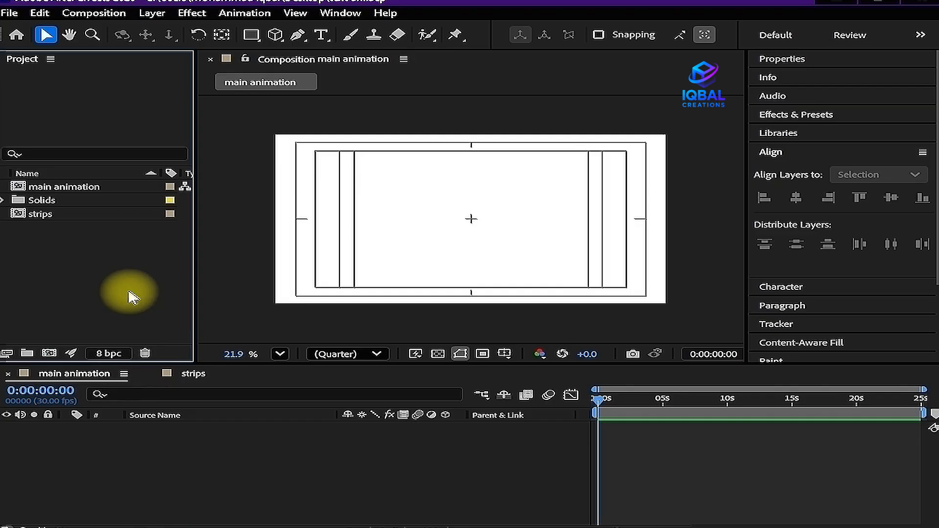
key(ctrl+s)
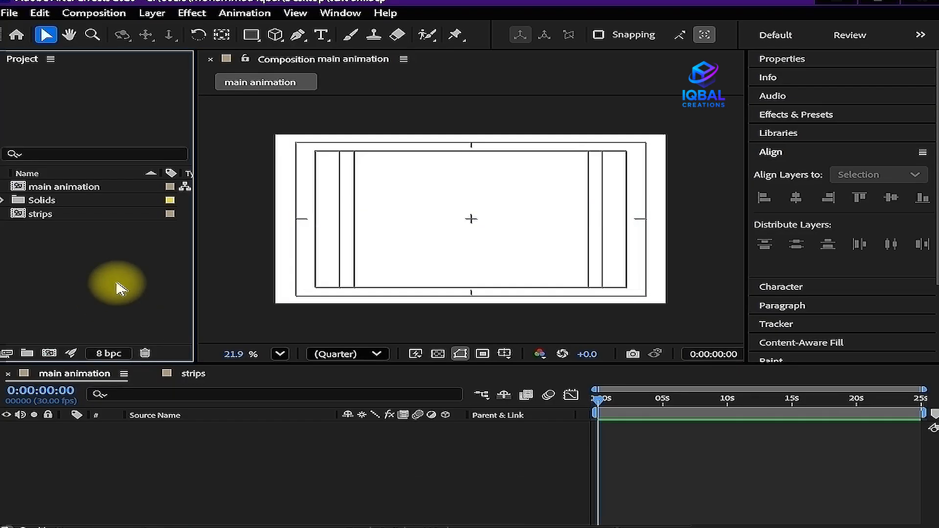
Add the strips composition as a layer in main animation and set the preview resolution to Third
drag(193, 262, 240, 264)
drag(44, 214, 98, 429)
scroll(541, 193, down, 2)
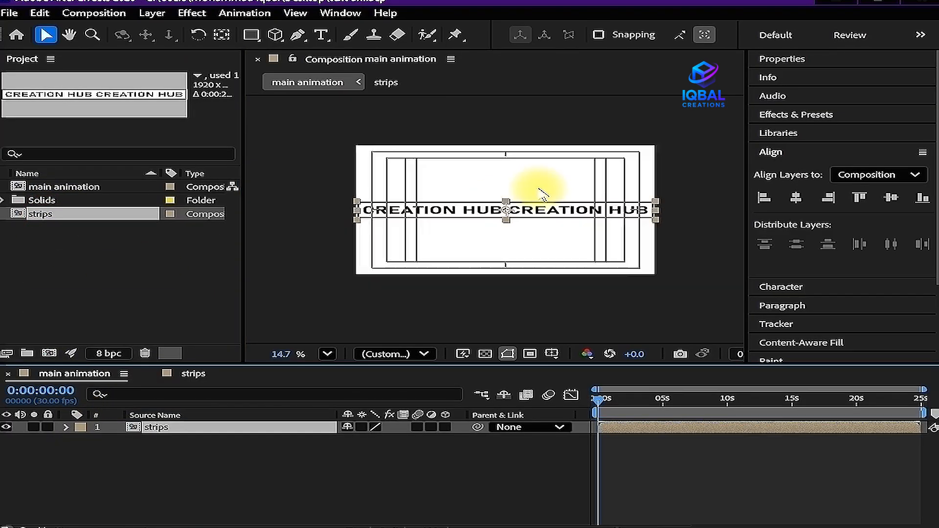
scroll(508, 217, up, 1)
scroll(357, 204, up, 2)
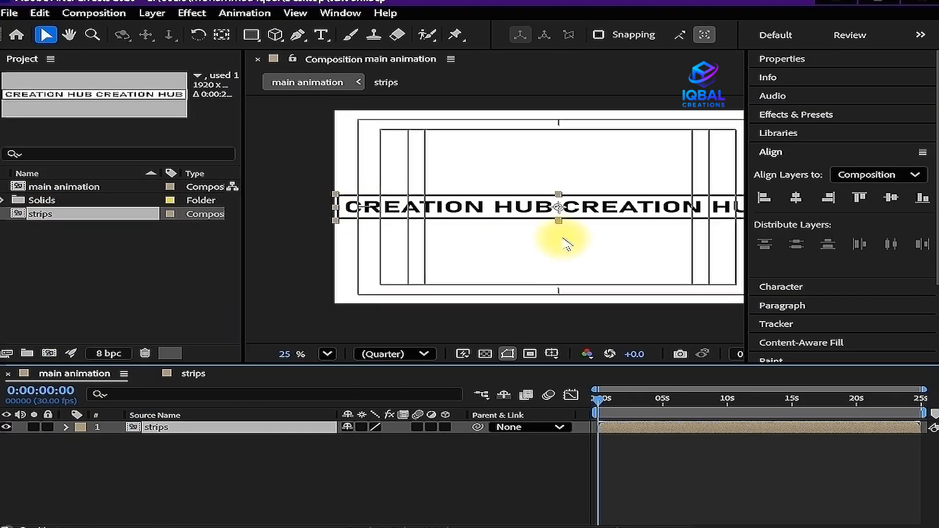
scroll(514, 247, down, 1)
scroll(517, 252, up, 1)
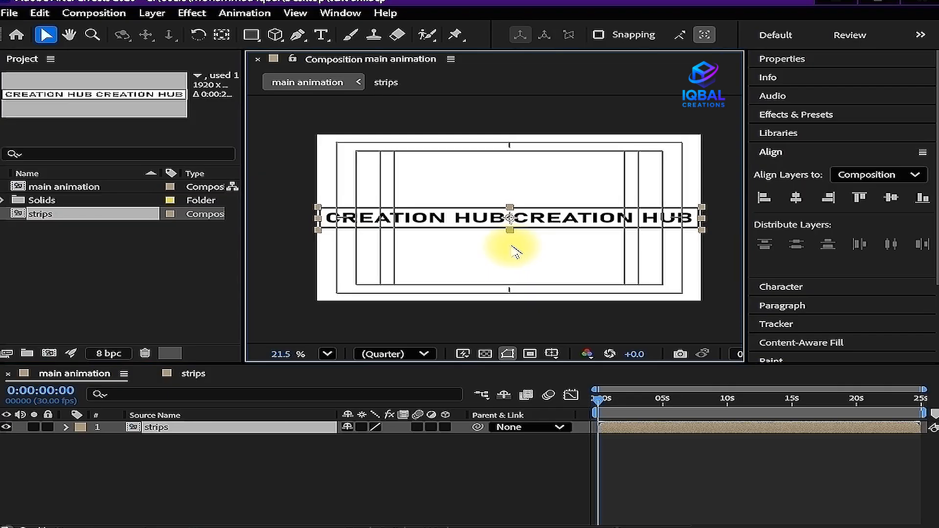
click(415, 354)
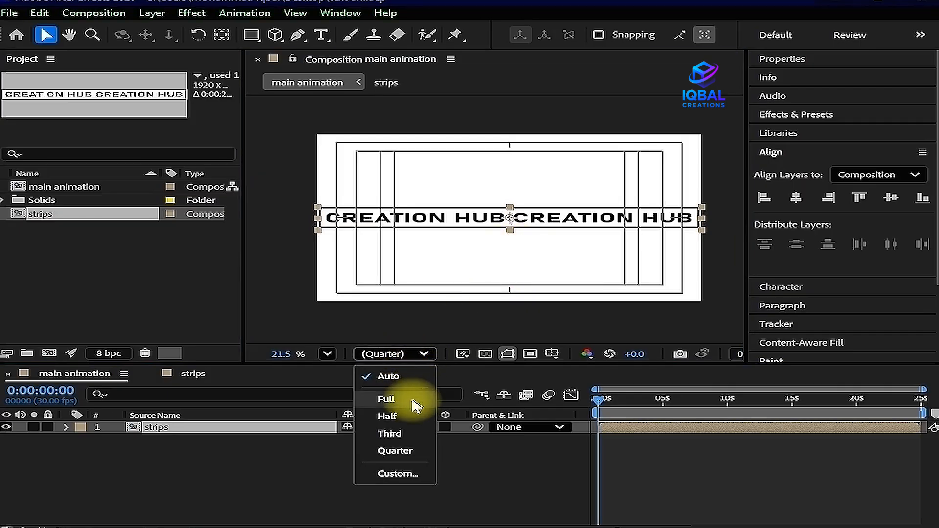
click(408, 434)
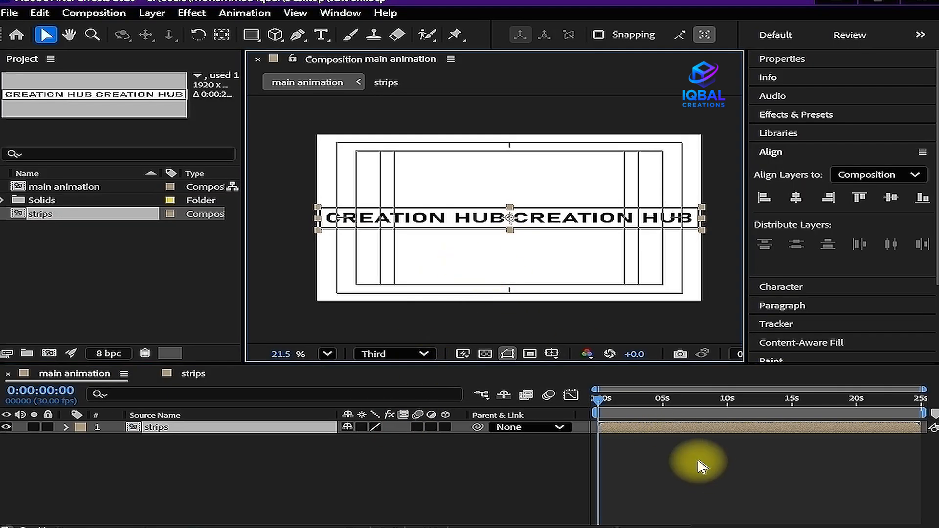
Set the strips layer's rotation to 90° so the strip stands vertically
key(r)
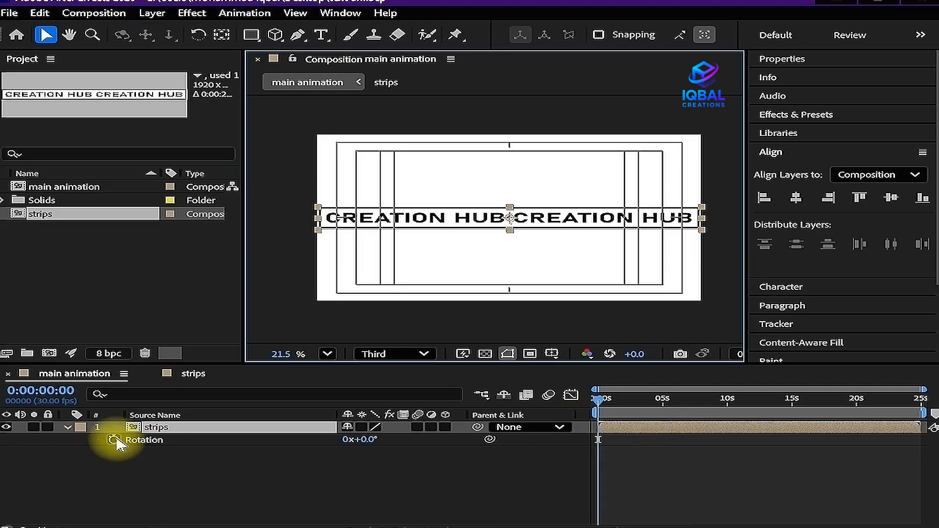
click(360, 439)
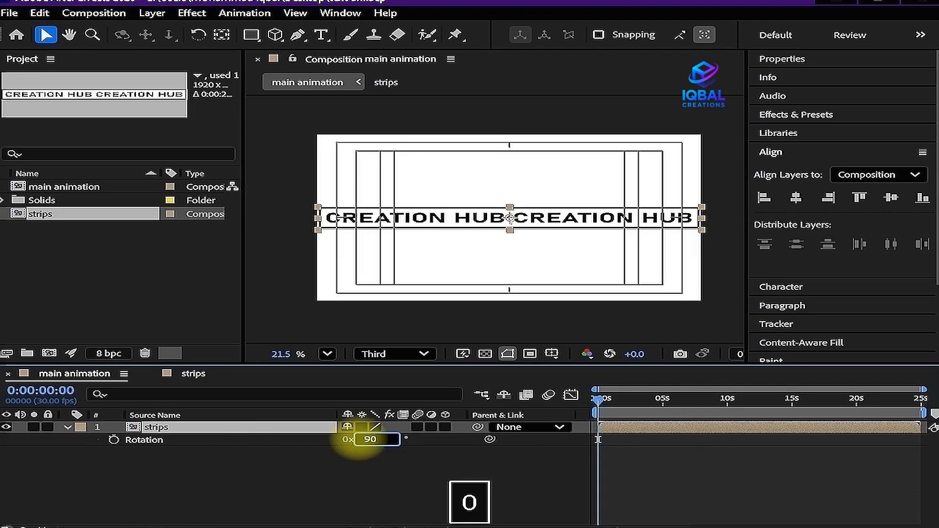
key(Return)
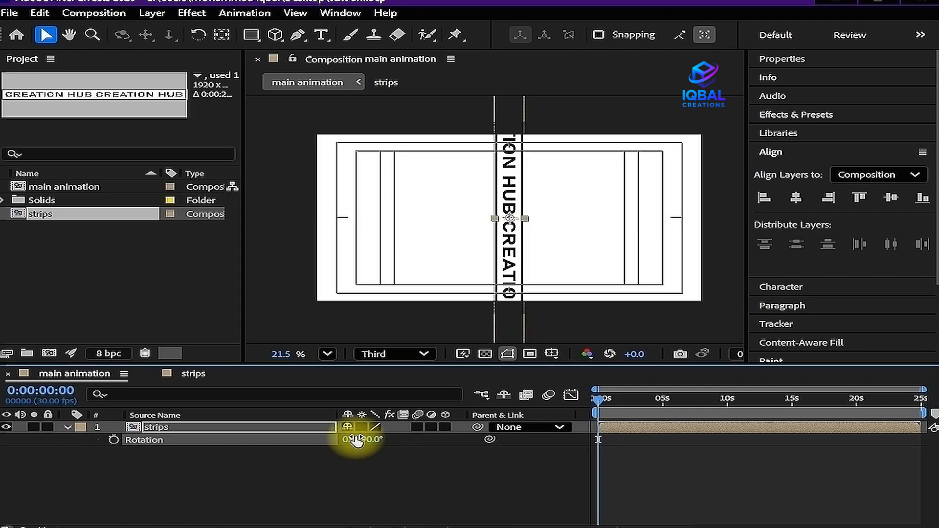
Scale the strips layer down to 54% to fit the composition's height
key(shift+s)
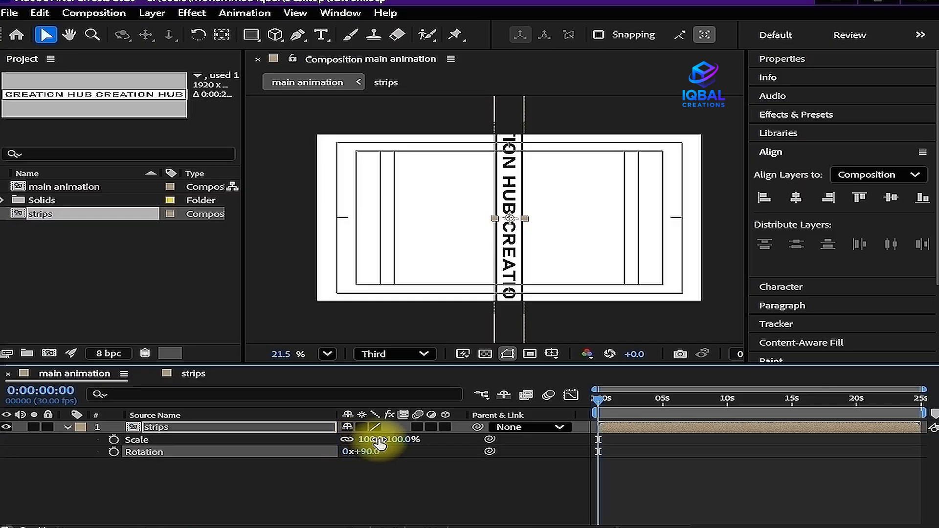
drag(379, 440, 307, 416)
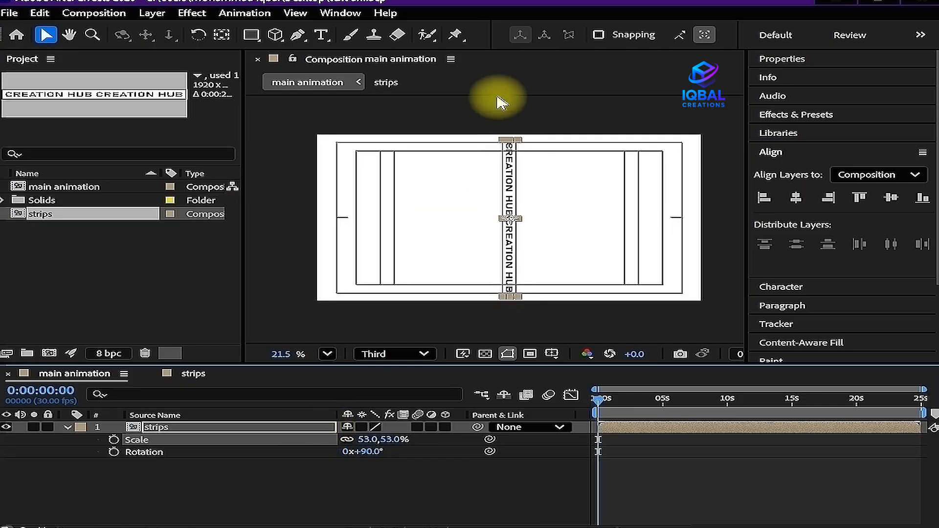
scroll(518, 125, up, 5)
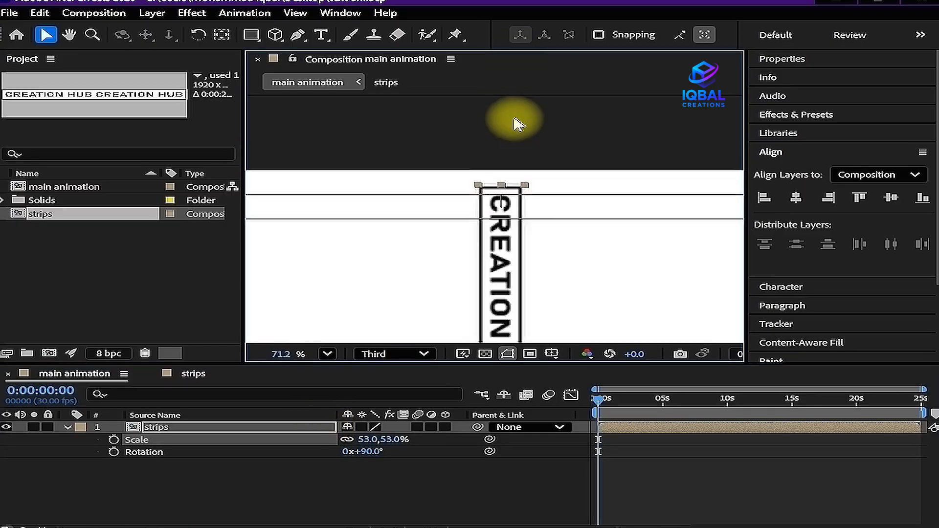
click(366, 440)
text(54)
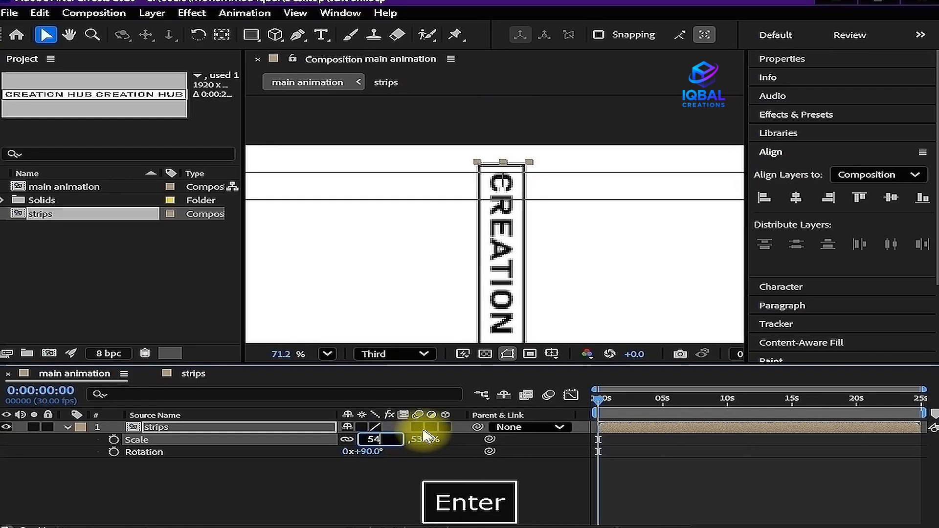
key(Return)
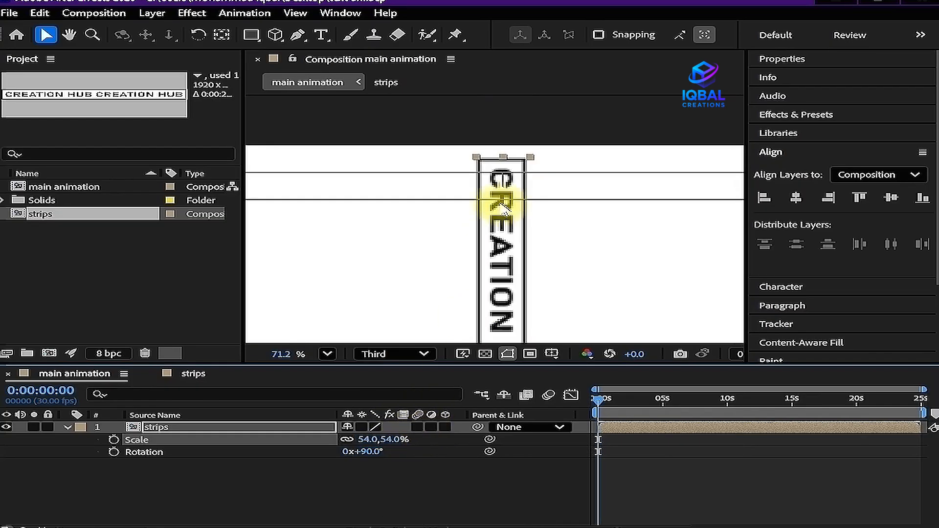
scroll(504, 208, down, 3)
drag(511, 263, 510, 184)
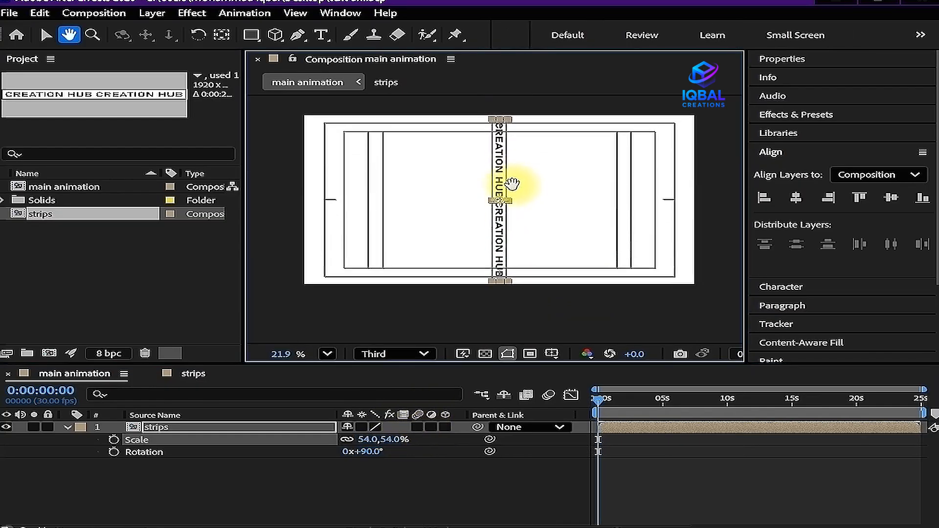
Set the main animation composition's background color to black (000000)
key(ctrl+k)
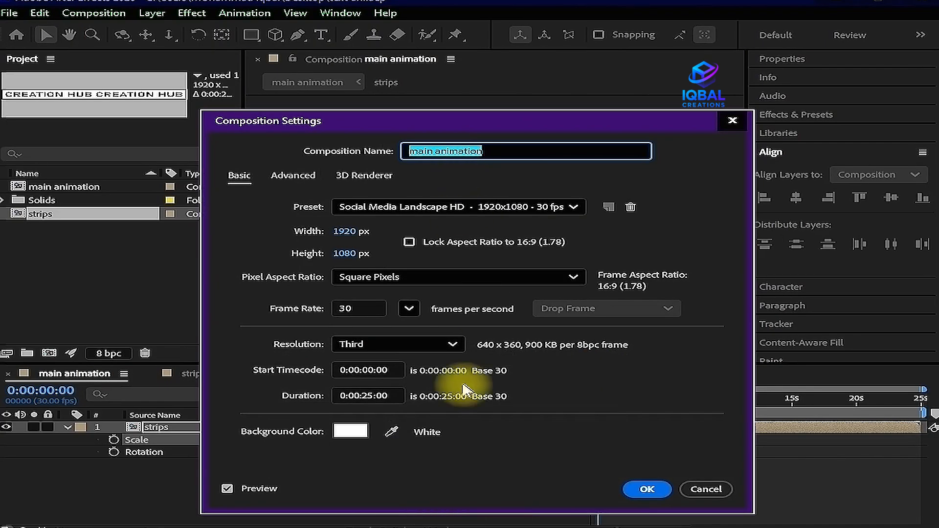
click(362, 431)
drag(405, 390, 450, 492)
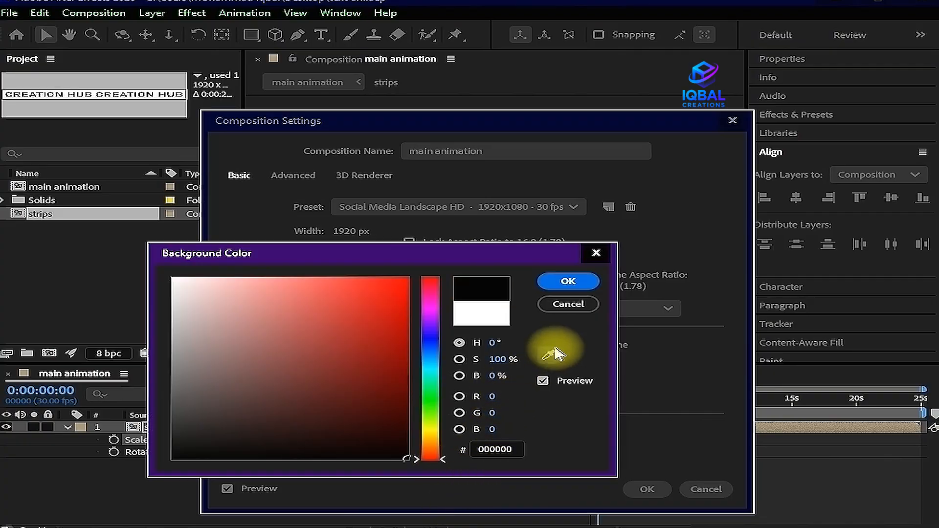
click(567, 281)
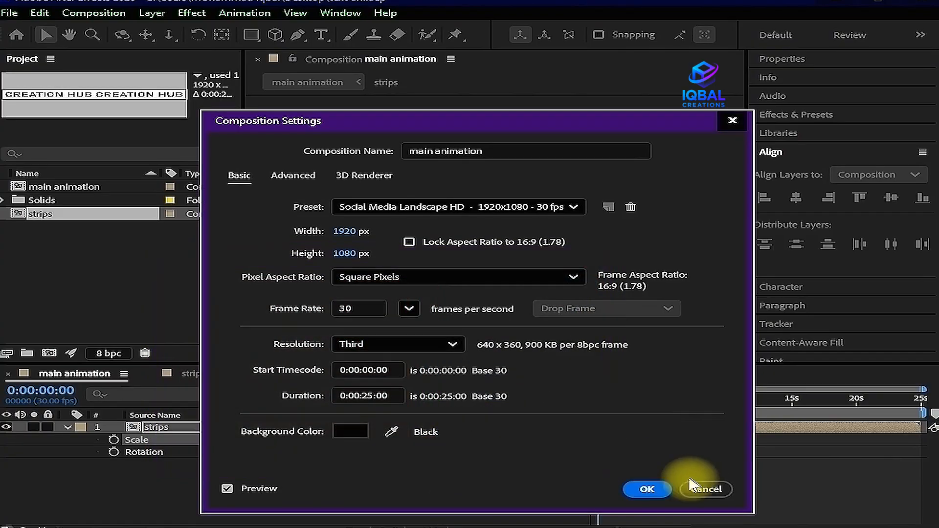
click(645, 489)
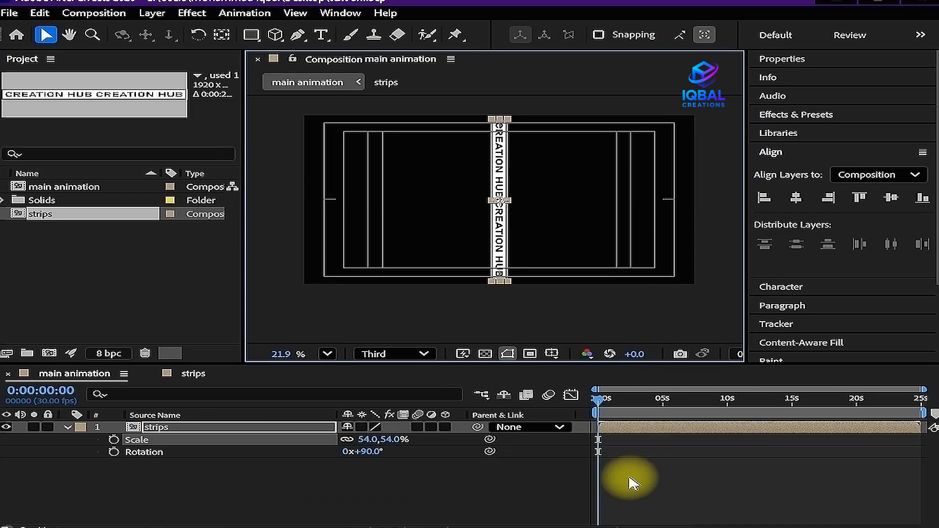
Inspect the strip's lower end against the frame edge and try a scale of 57%
scroll(566, 310, up, 4)
key(h)
key(v)
scroll(560, 284, up, 2)
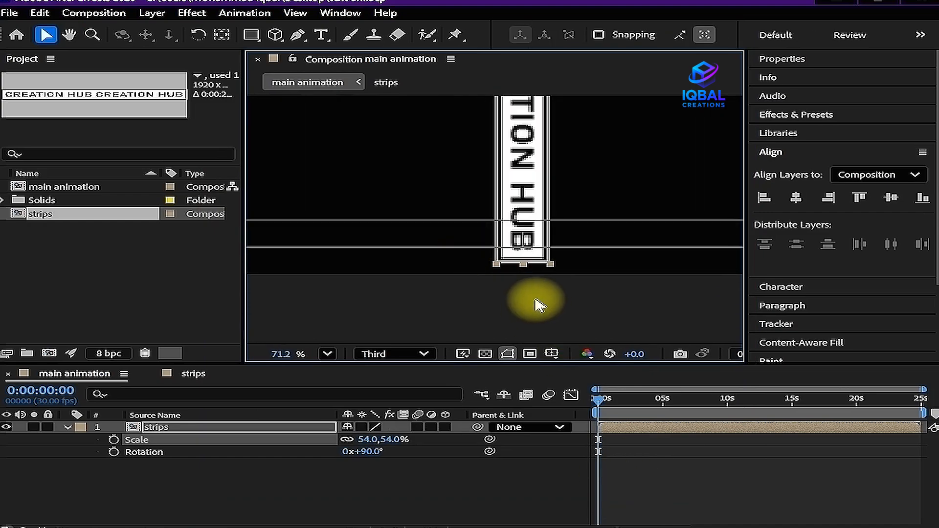
scroll(538, 305, up, 2)
scroll(538, 304, down, 6)
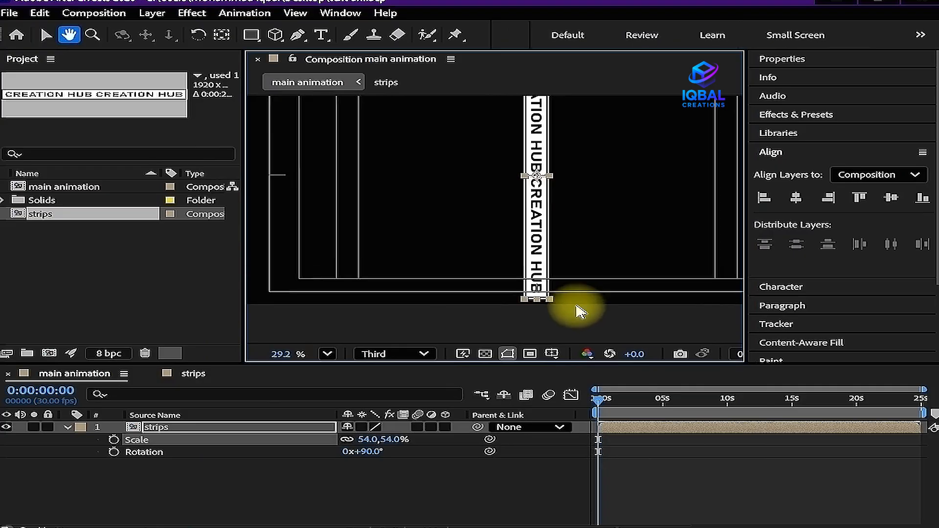
click(365, 440)
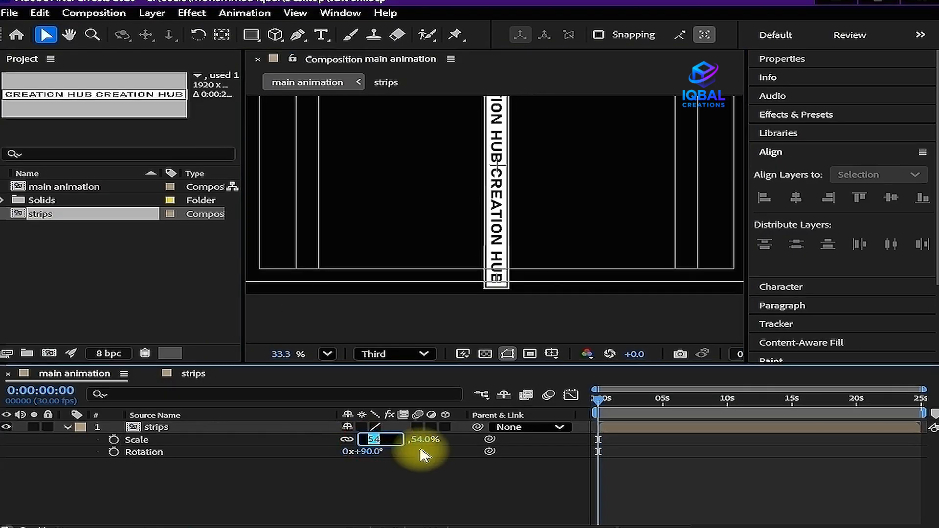
text(5)
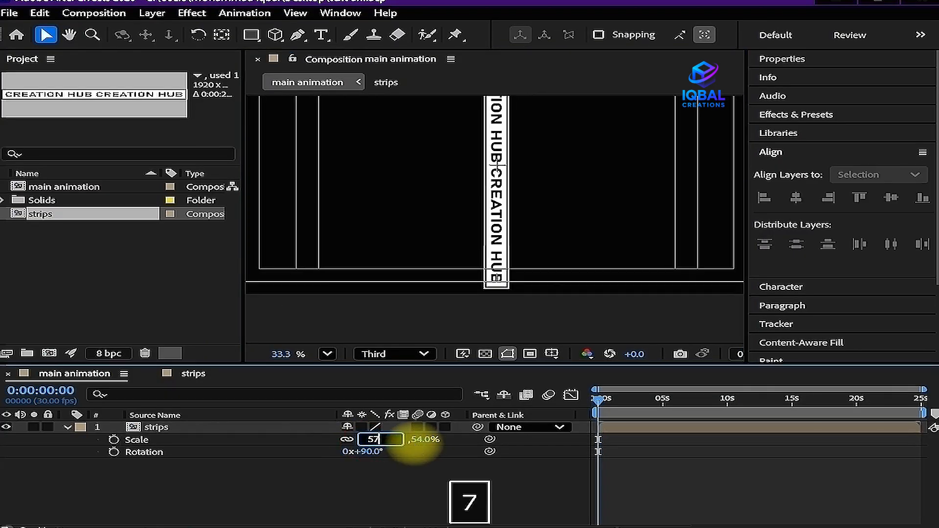
text(7)
key(Return)
Set the strips layer's scale to 56% and check its lower end against the frame edge
scroll(540, 308, up, 4)
scroll(480, 293, up, 1)
scroll(480, 292, up, 3)
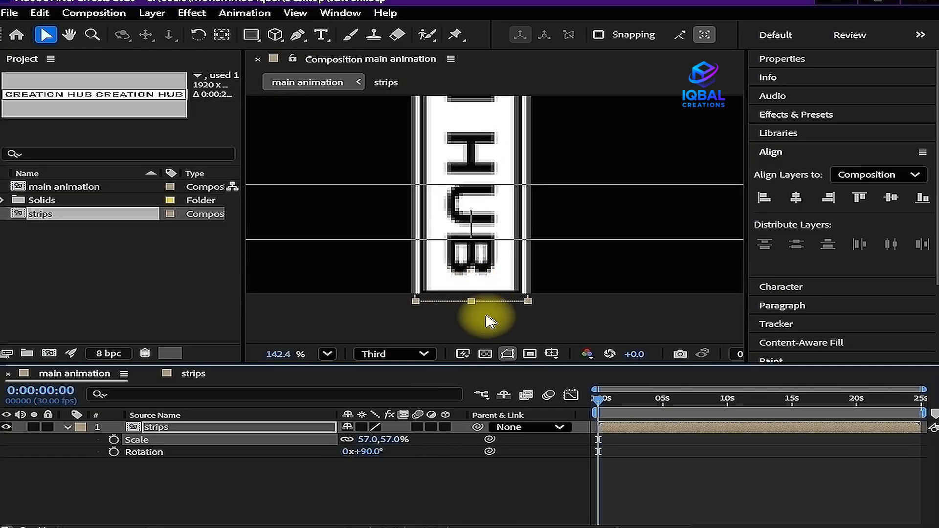
click(369, 439)
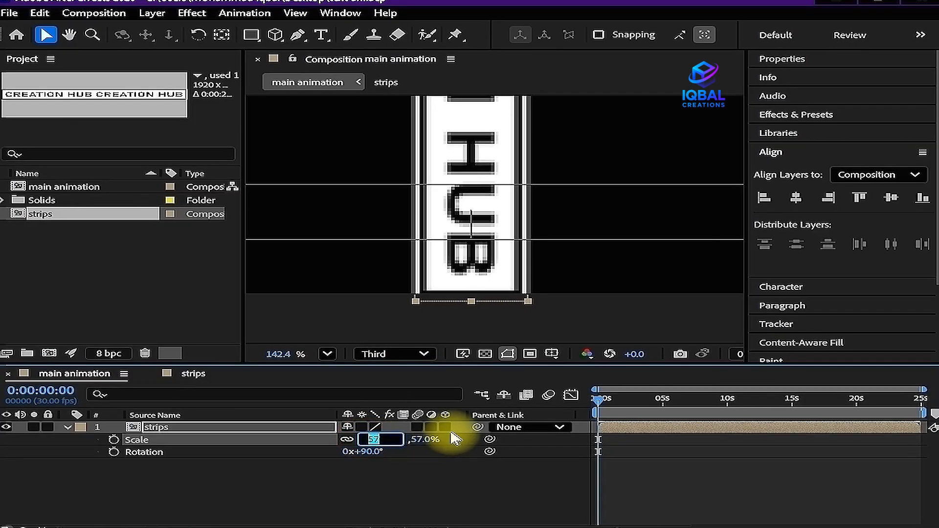
scroll(453, 336, up, 2)
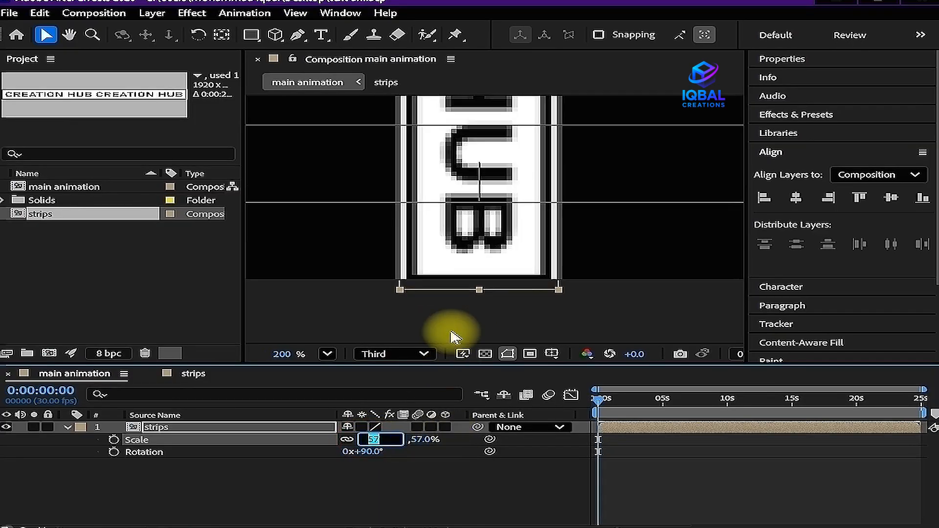
text(5)
key(Return)
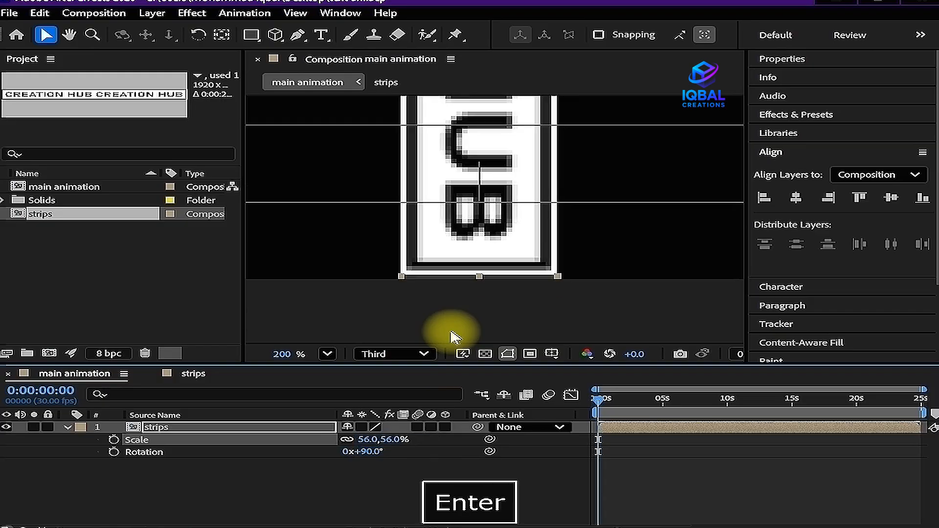
click(566, 308)
scroll(503, 268, up, 1)
scroll(504, 269, up, 1)
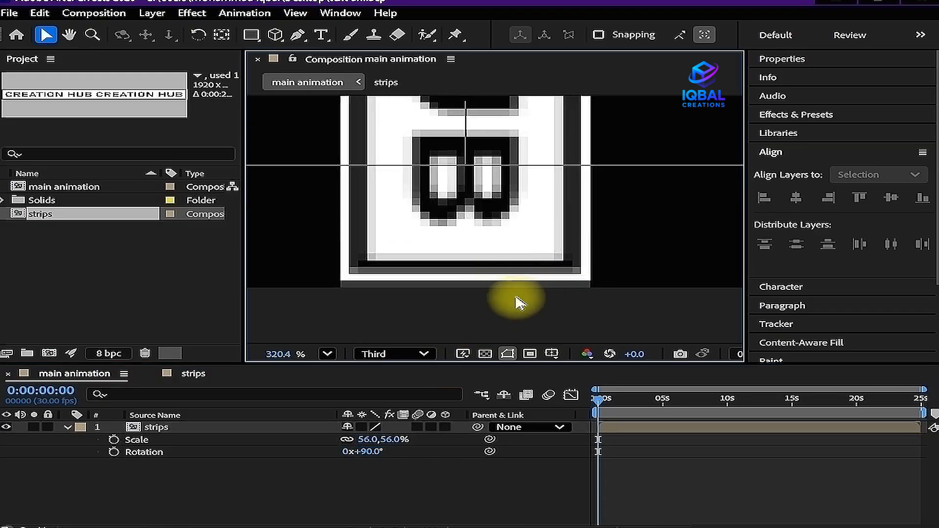
Fit the whole composition in view, select the strips layer and collapse its properties
key(shift+/)
click(213, 428)
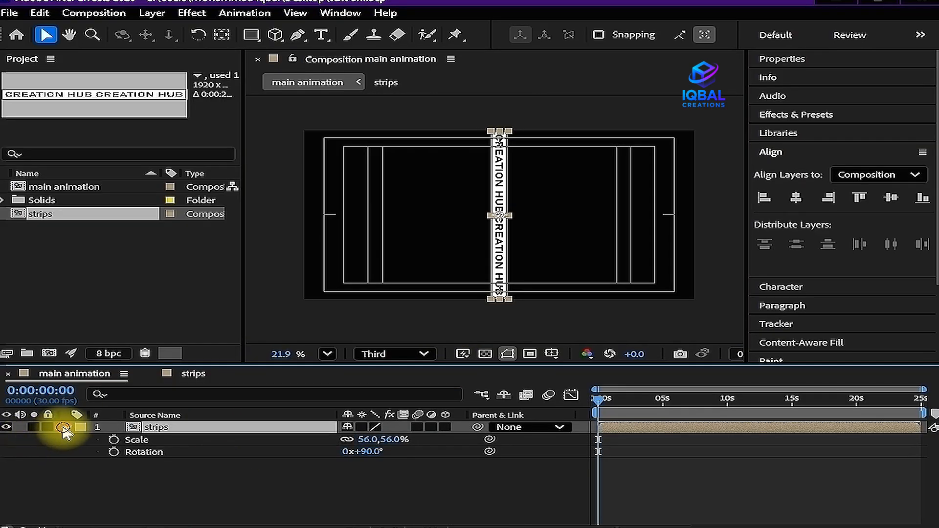
click(64, 428)
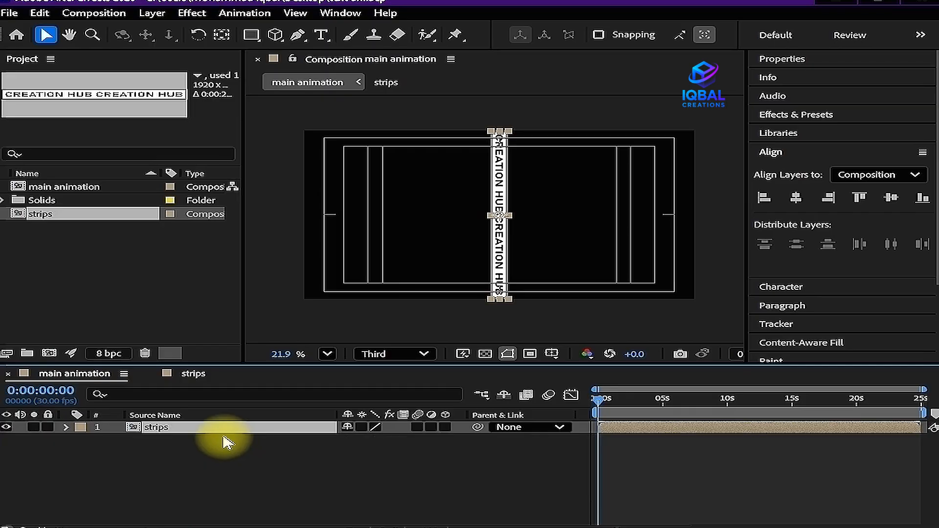
Pre-compose the strips layer into a new composition named cylinder, moving all attributes into it
key(ctrl+shift+c)
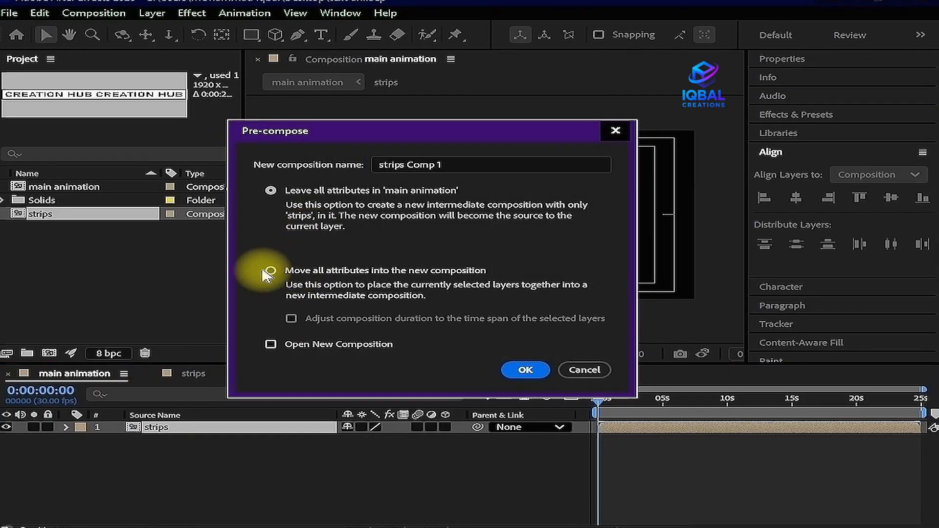
click(270, 271)
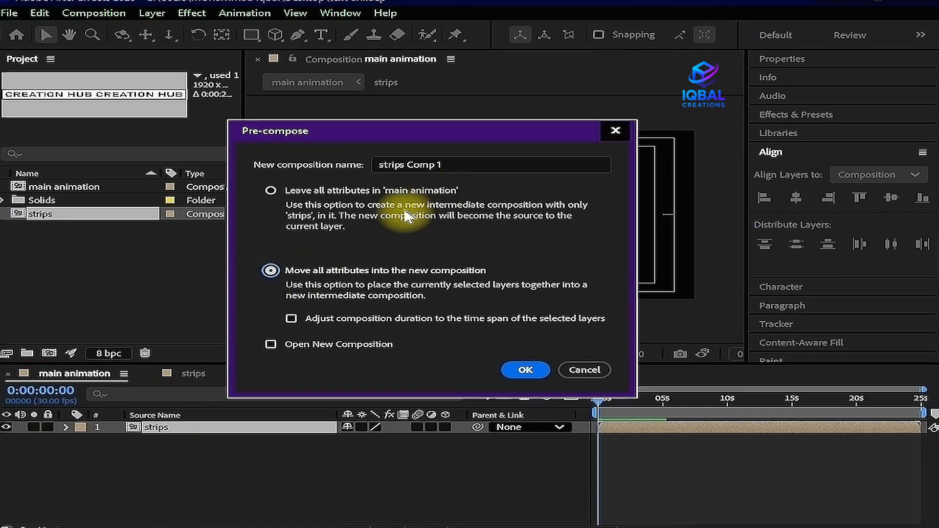
drag(470, 165, 379, 164)
text(cyl)
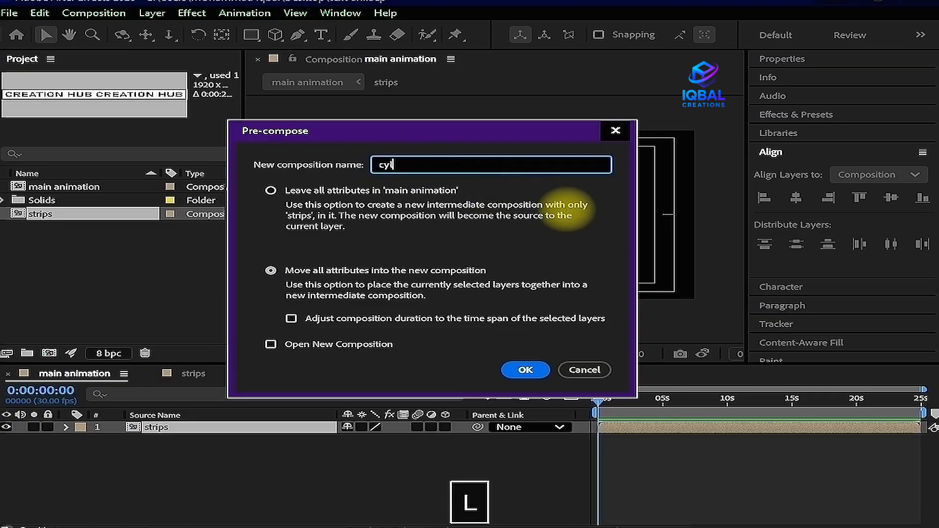
key(BackSpace)
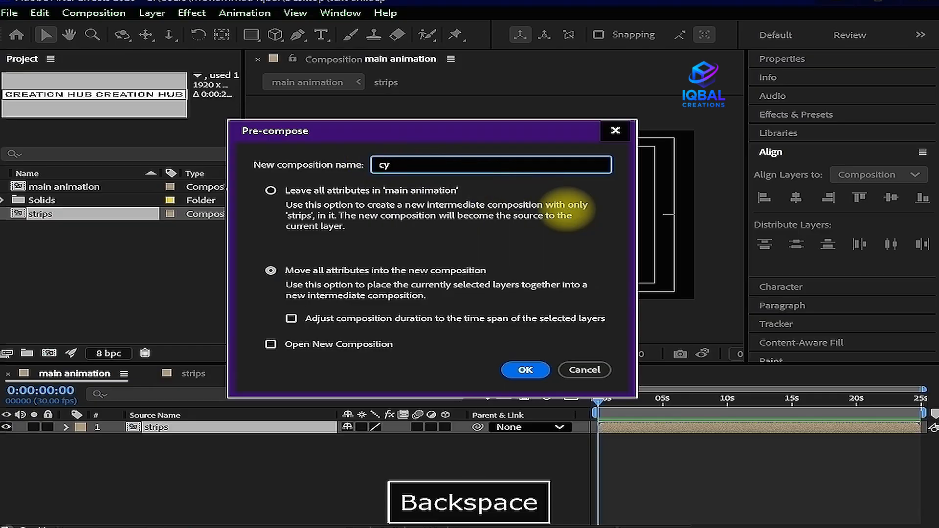
text(y)
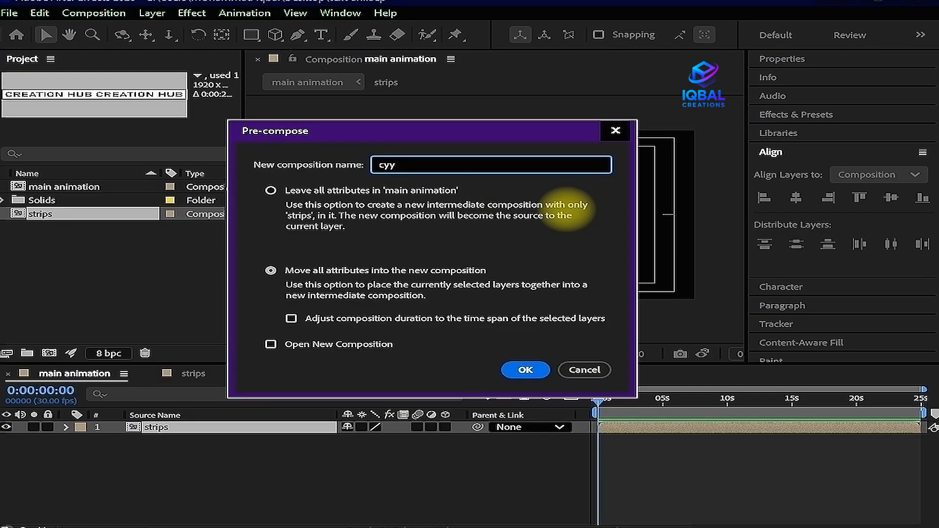
key(BackSpace)
text(l)
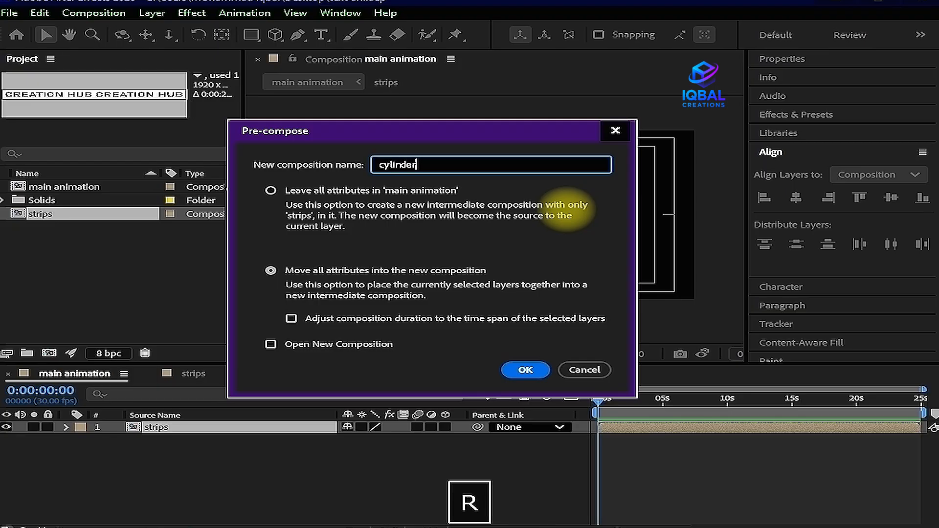
text(inder)
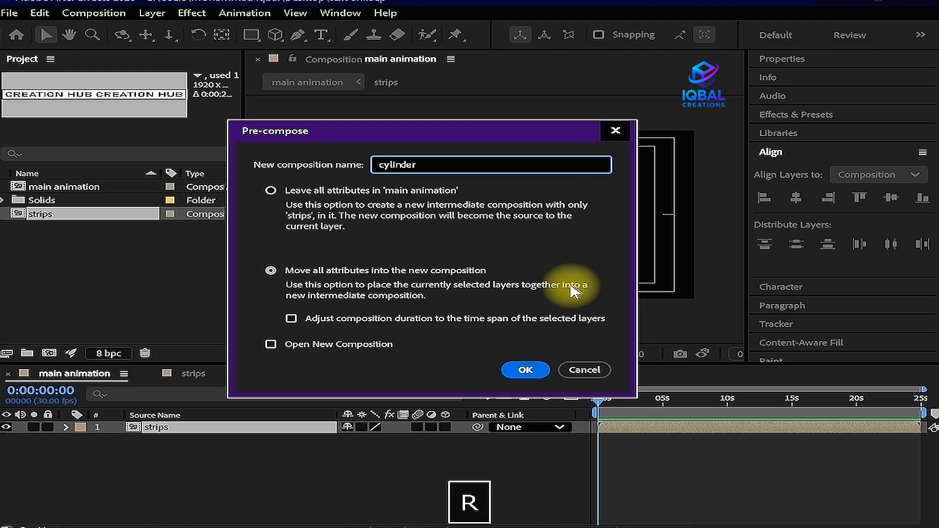
click(527, 371)
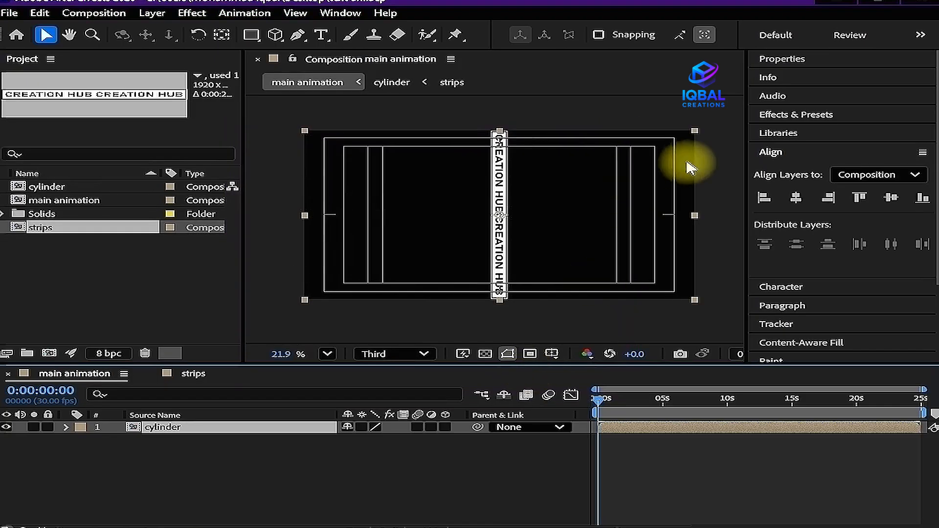
Find the CC Cylinder effect and apply it to the cylinder layer in the main animation composition
click(833, 112)
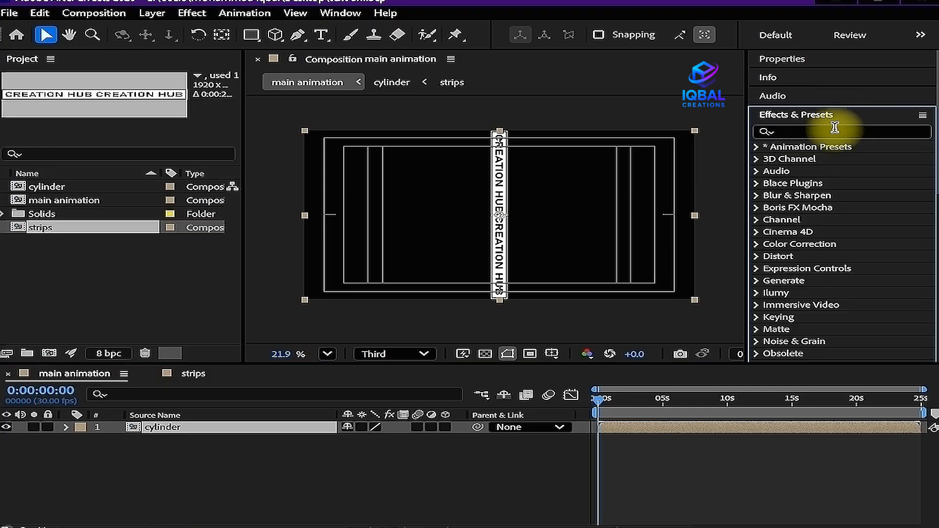
text(cc cy)
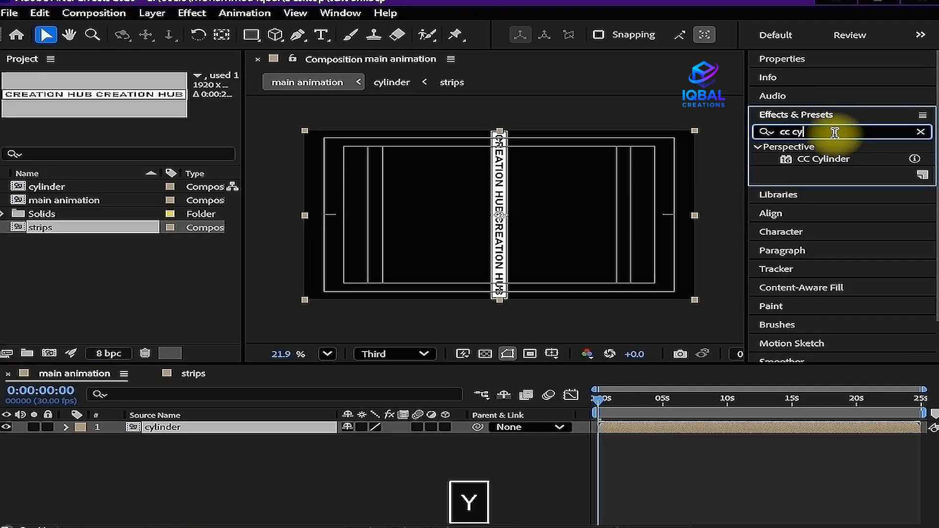
double_click(824, 158)
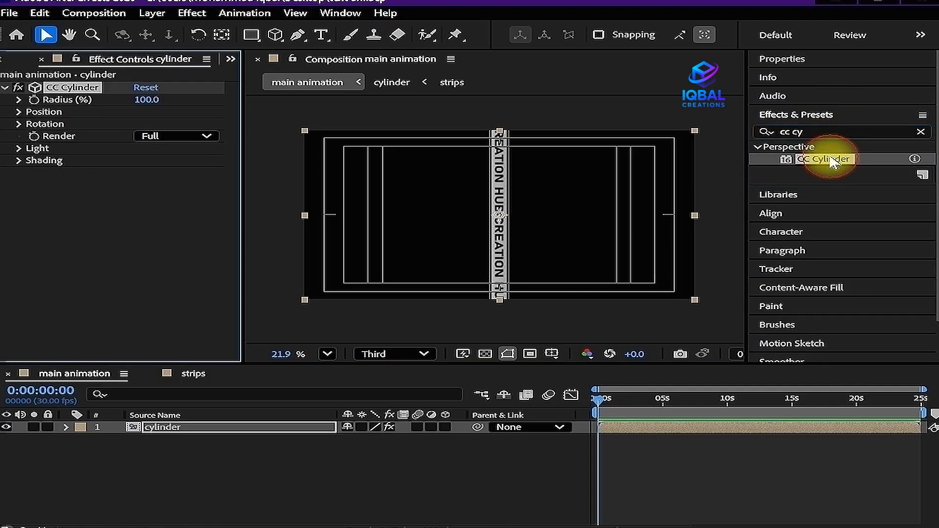
scroll(503, 168, up, 5)
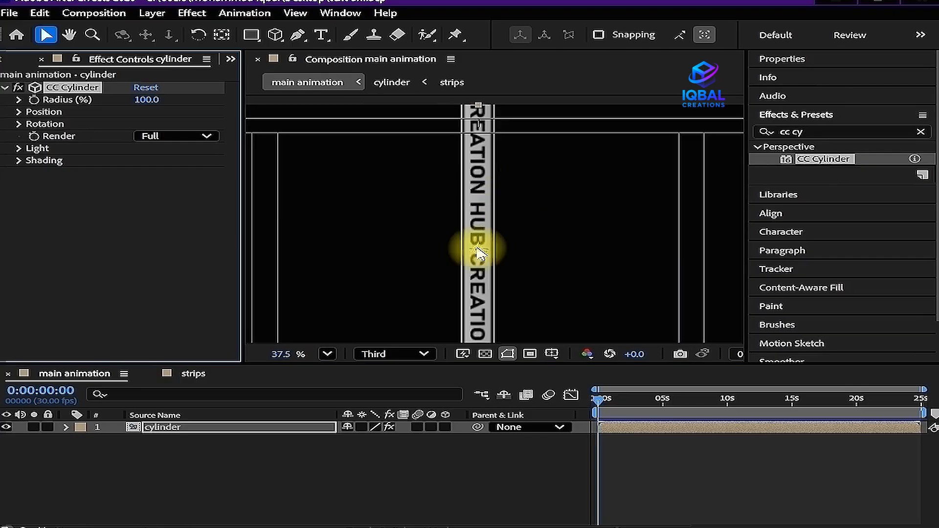
Open the cylinder composition, duplicate its strips layer and hide the lower copy
double_click(524, 172)
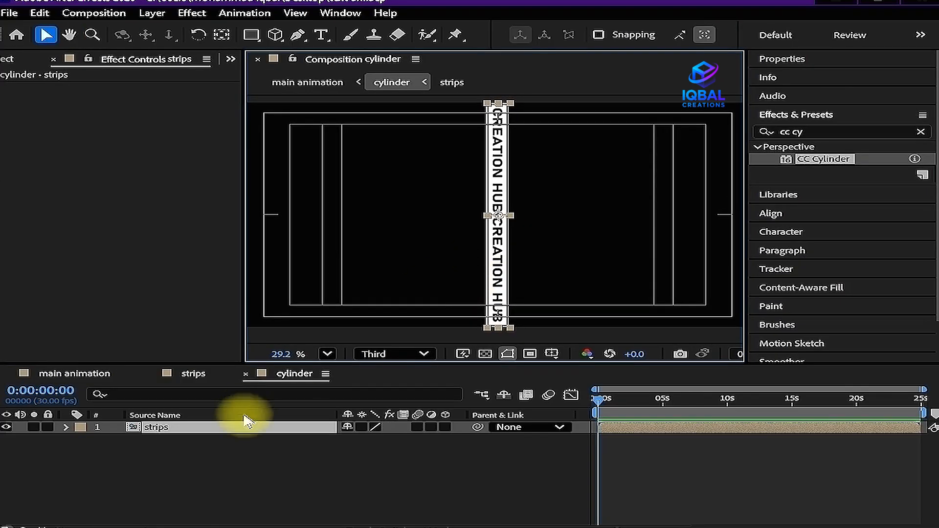
click(210, 434)
key(ctrl+d)
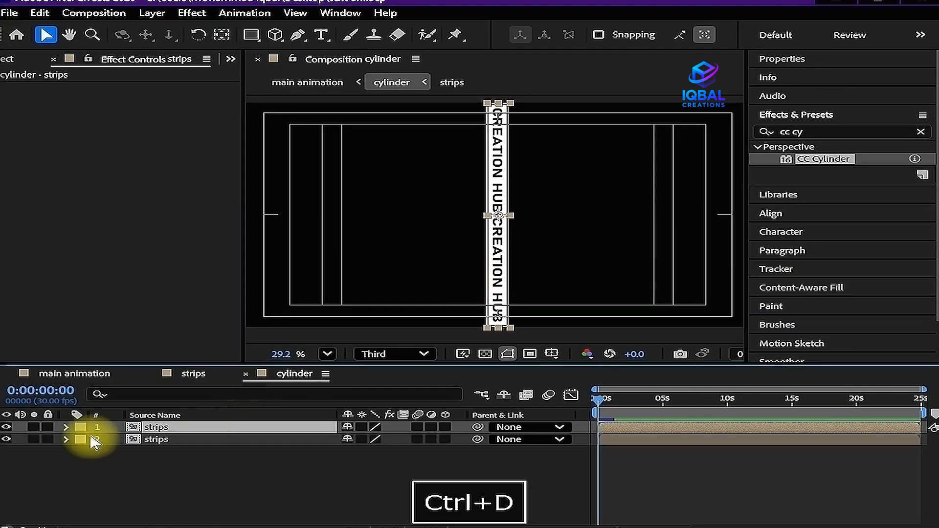
click(6, 440)
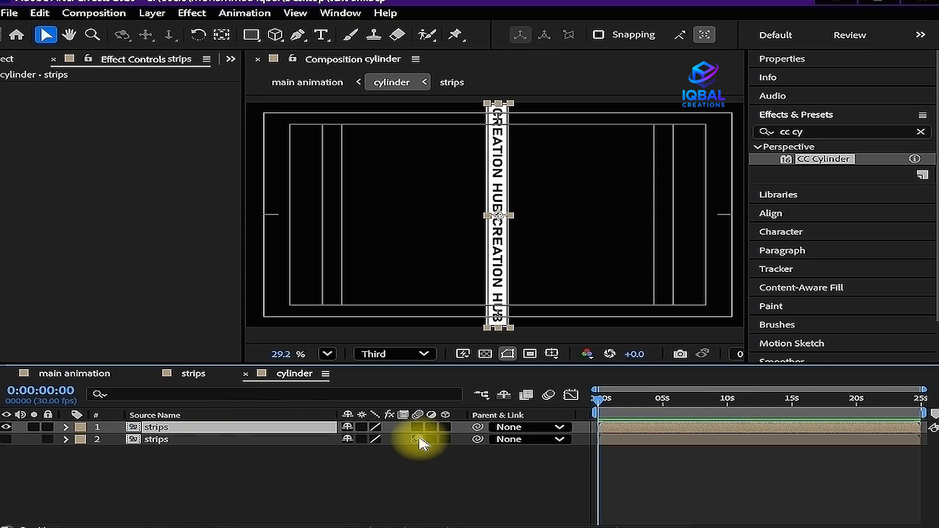
Set the rotation of the visible strips layer to 0° so the strip lies horizontally
key(r)
click(374, 439)
text(0x+0.0°)
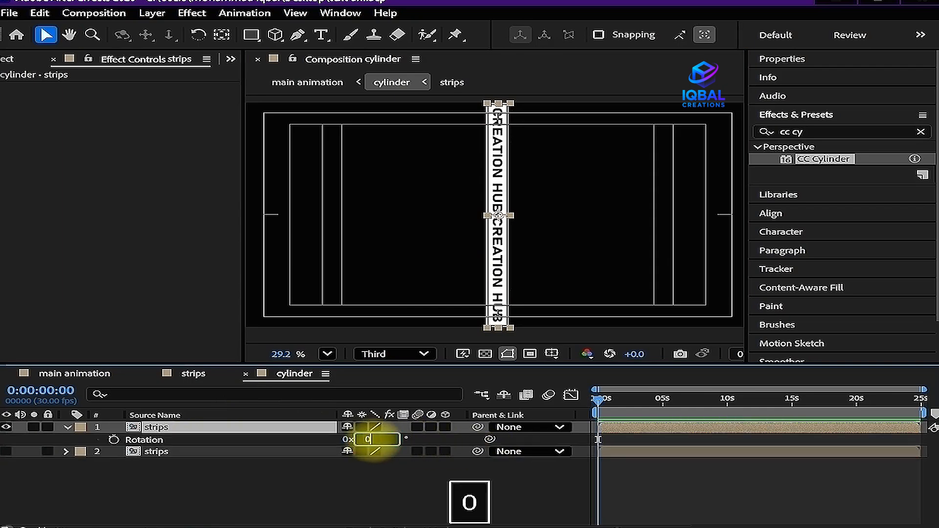
key(Return)
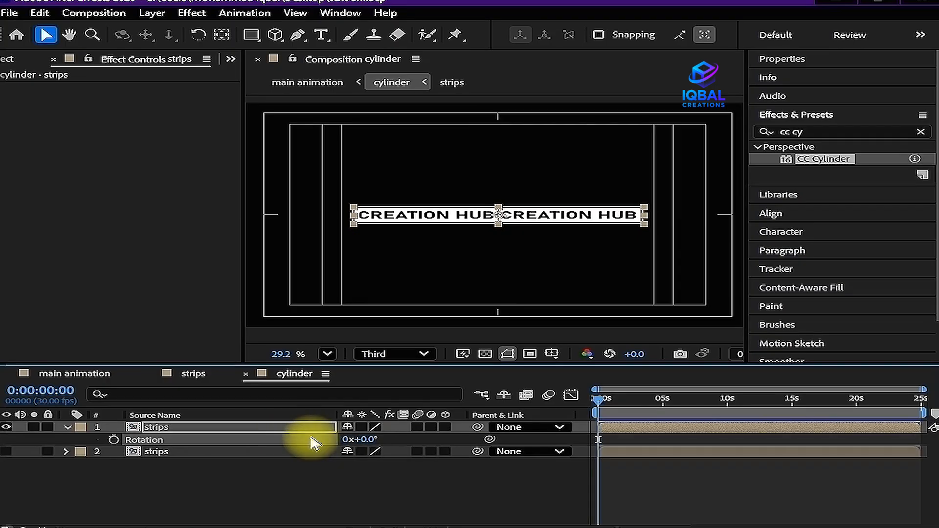
Set the scale of the horizontal strips layer to 100%
key(shift+s)
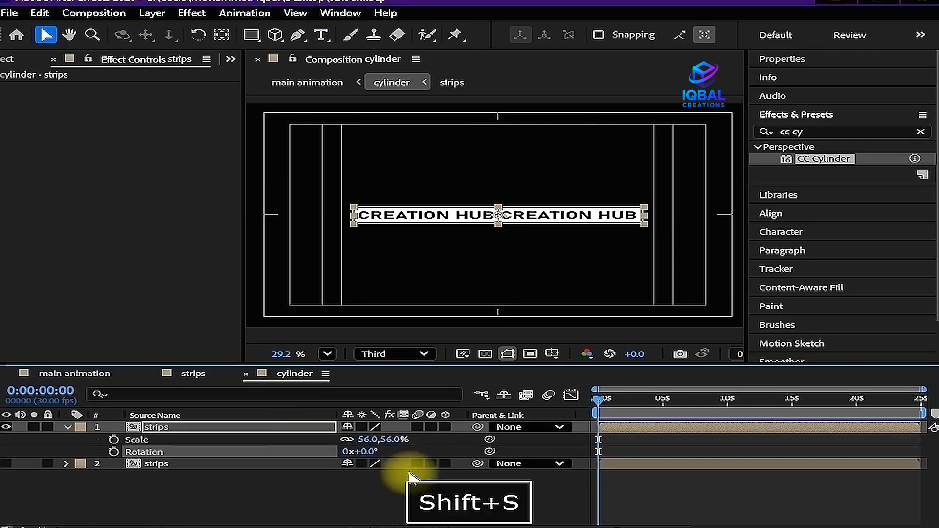
click(394, 439)
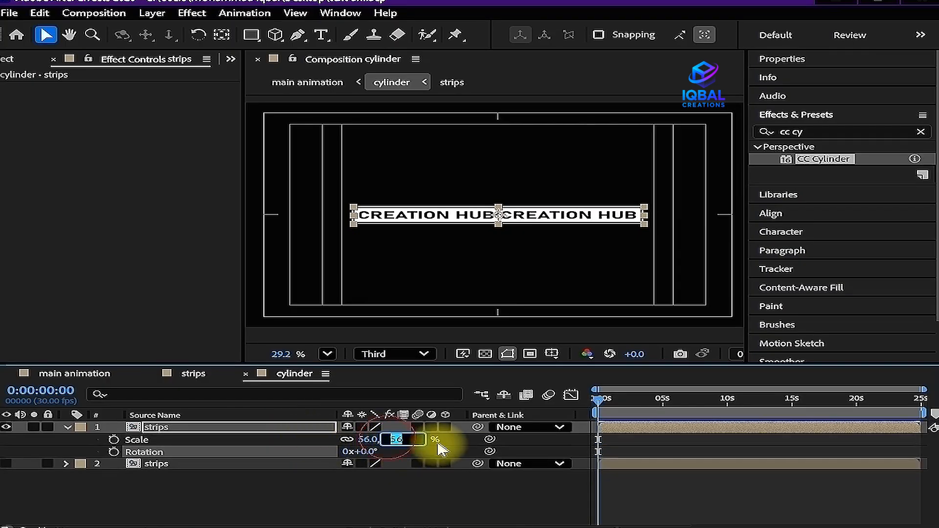
text(100)
key(Delete)
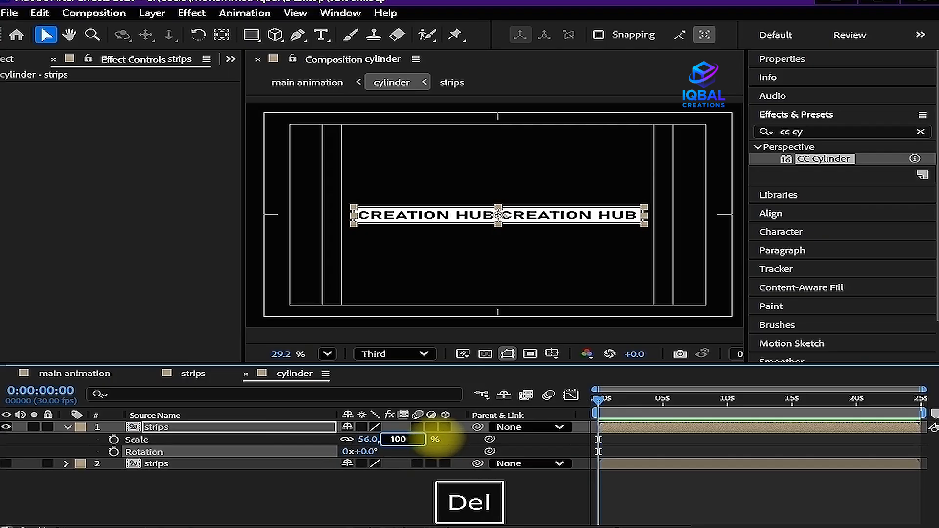
key(Return)
scroll(469, 269, down, 1)
scroll(411, 264, up, 1)
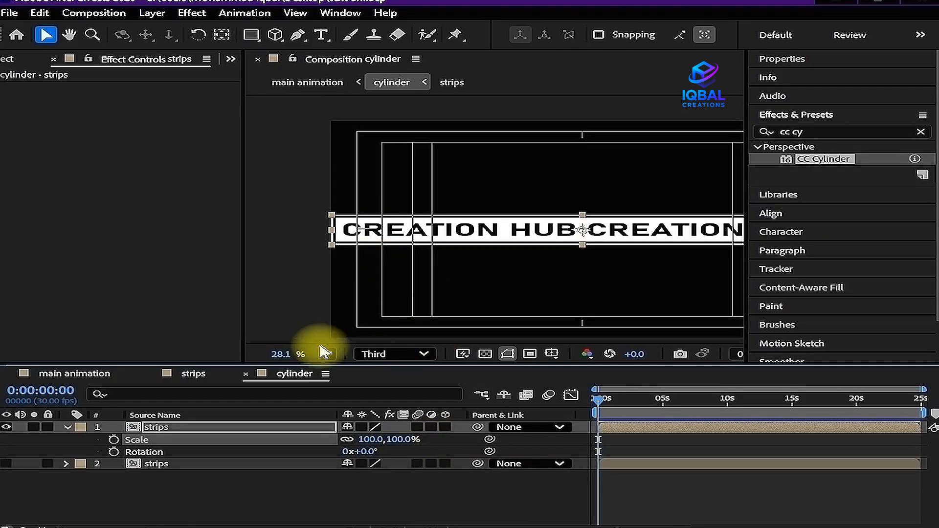
Return to the main animation composition and expand CC Cylinder's Shading settings for the cylinder layer
click(192, 374)
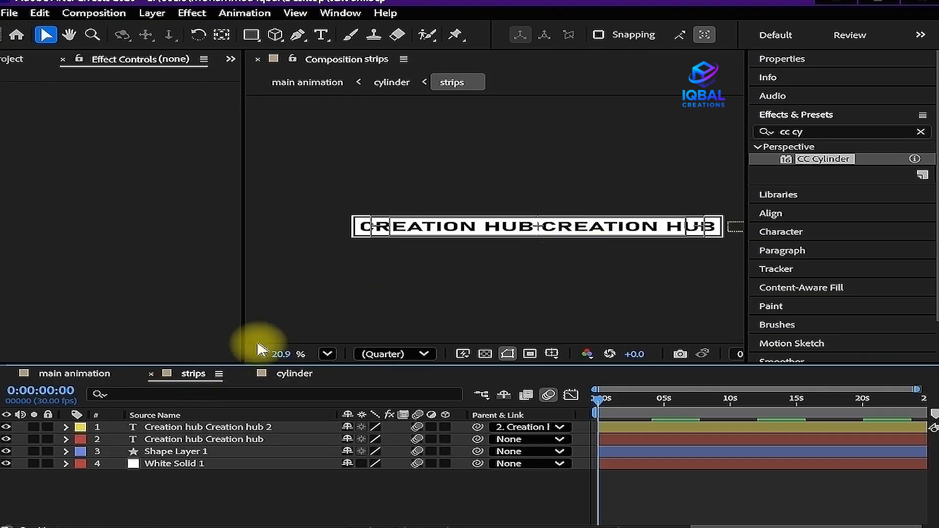
click(100, 377)
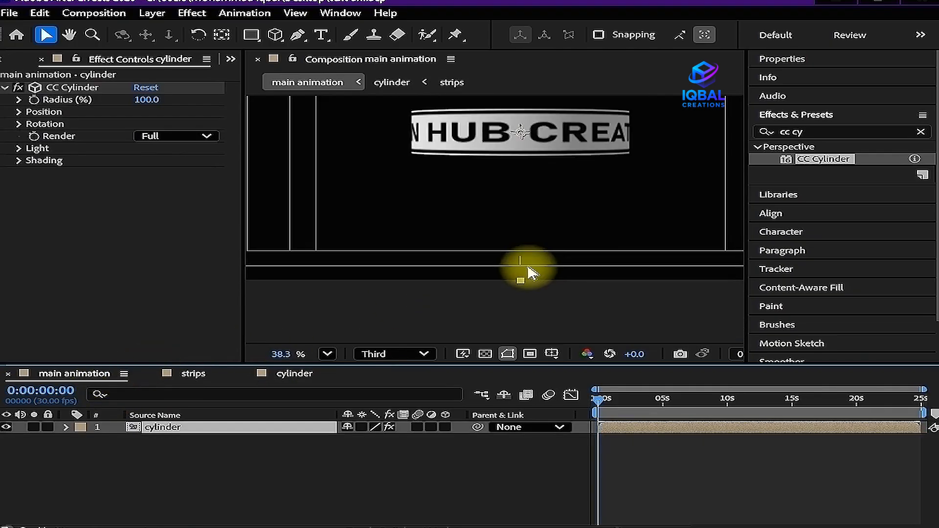
scroll(498, 210, down, 3)
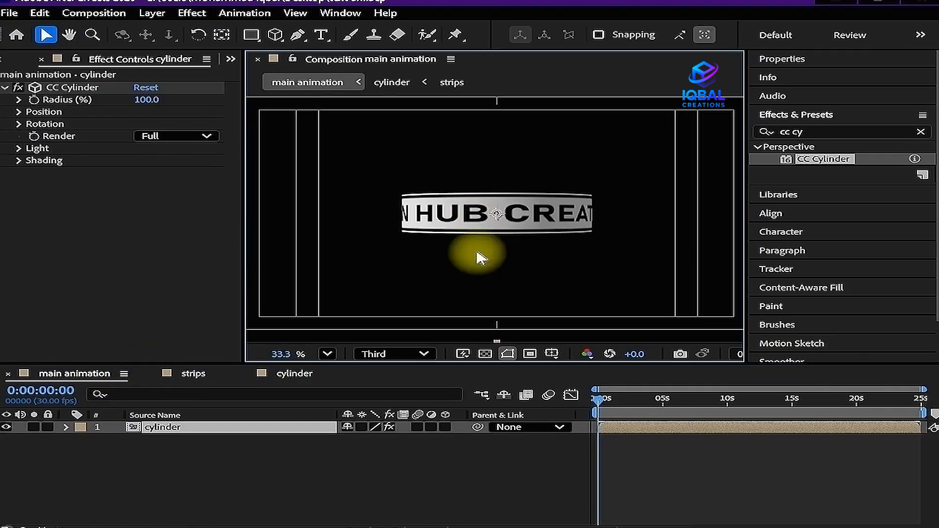
scroll(421, 269, up, 1)
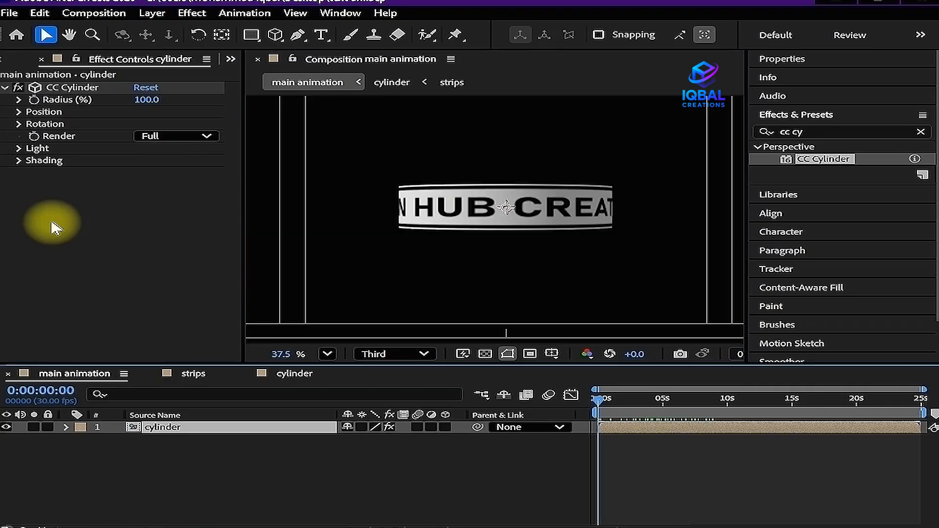
click(20, 161)
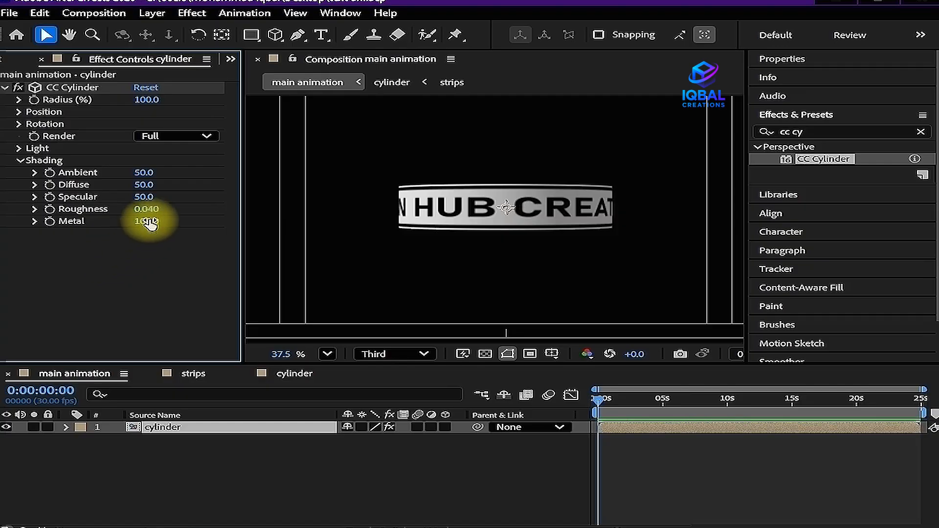
Try CC Cylinder Ambient values of 77 and 68 and inspect the shading on the strip
drag(143, 172, 178, 174)
scroll(411, 167, up, 2)
scroll(411, 168, up, 3)
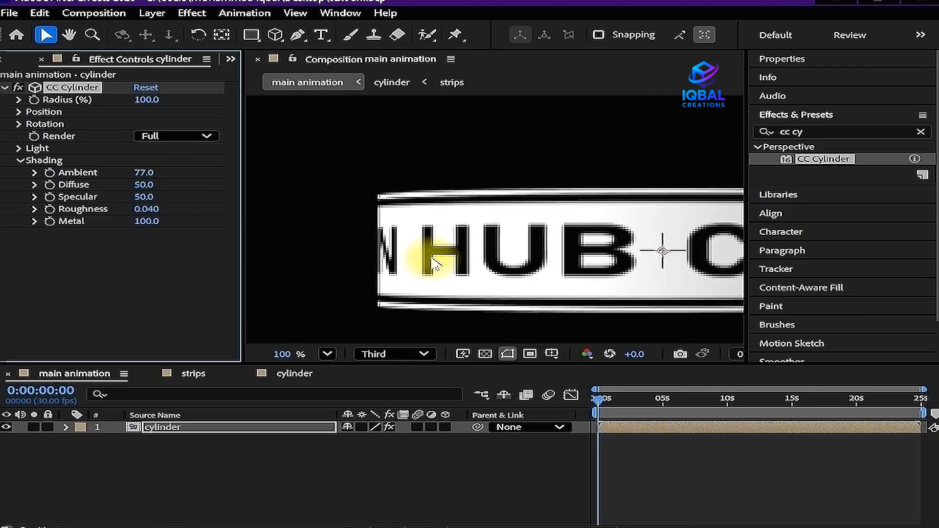
click(144, 168)
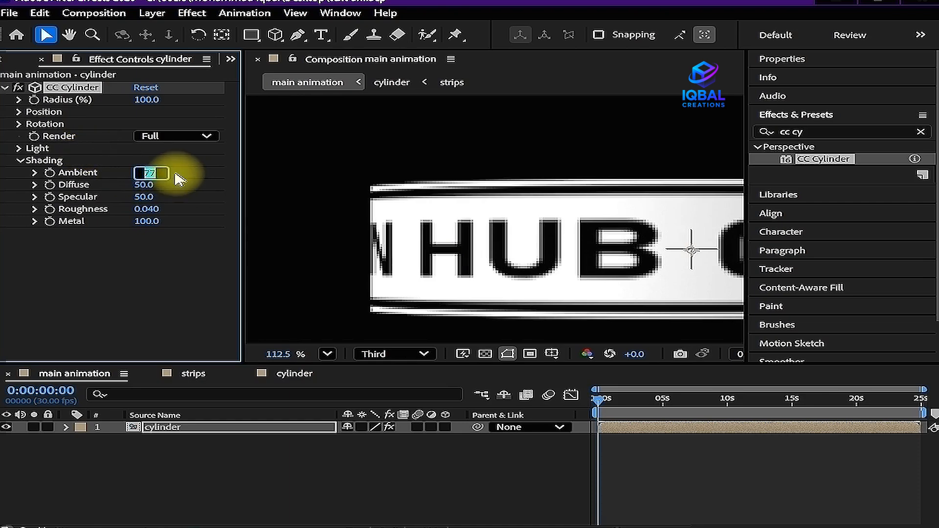
text(68)
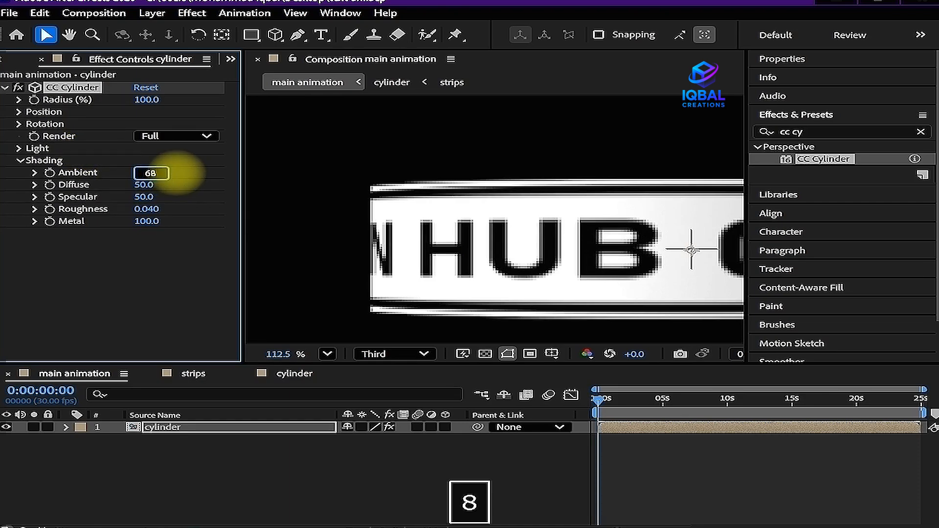
key(Return)
scroll(382, 219, down, 2)
scroll(489, 252, down, 1)
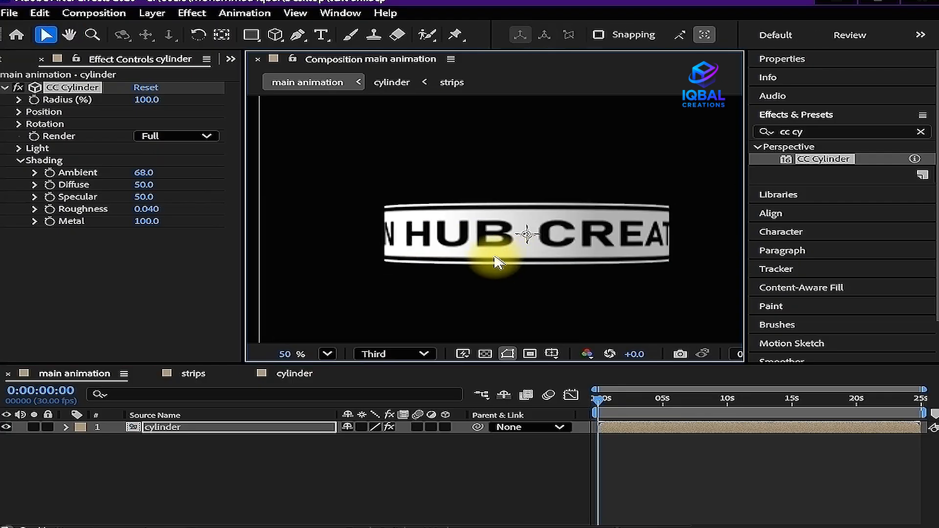
Set CC Cylinder's Ambient shading to 85, then try changing it further and undo that change
click(144, 175)
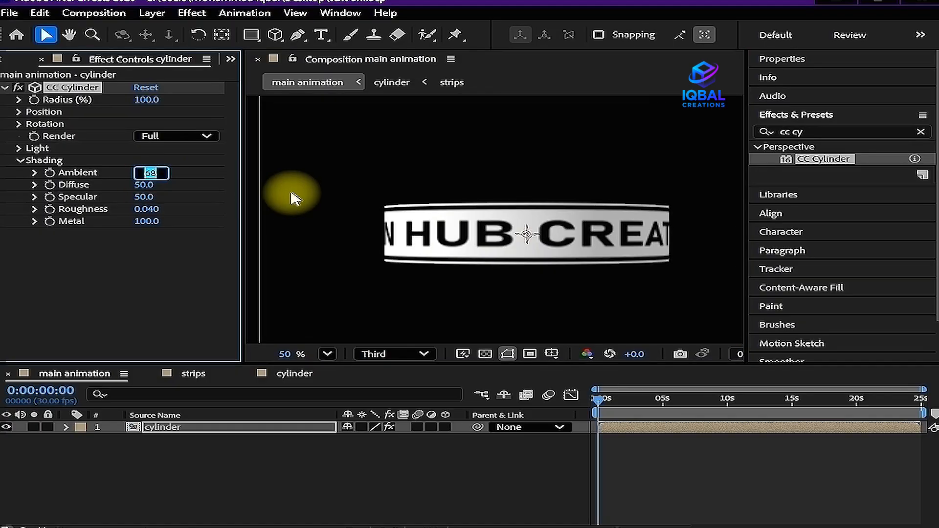
text(8)
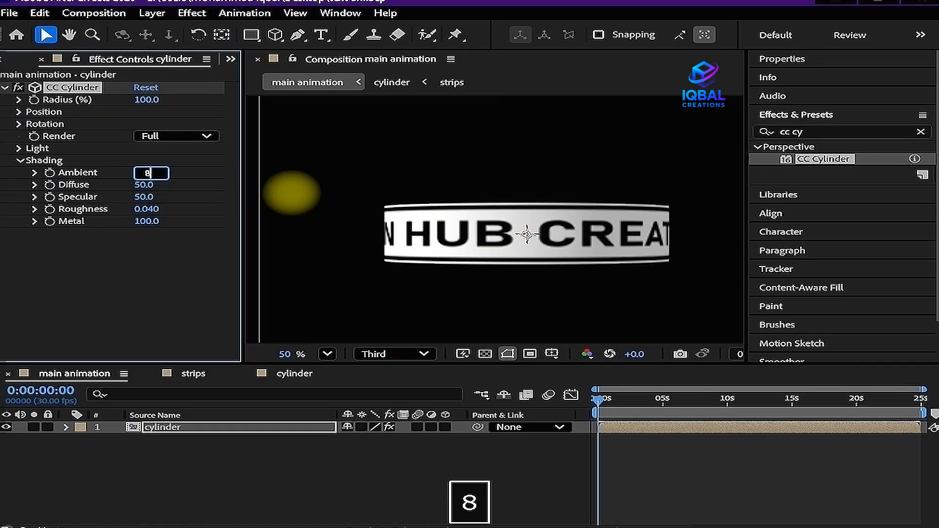
text(5)
key(Return)
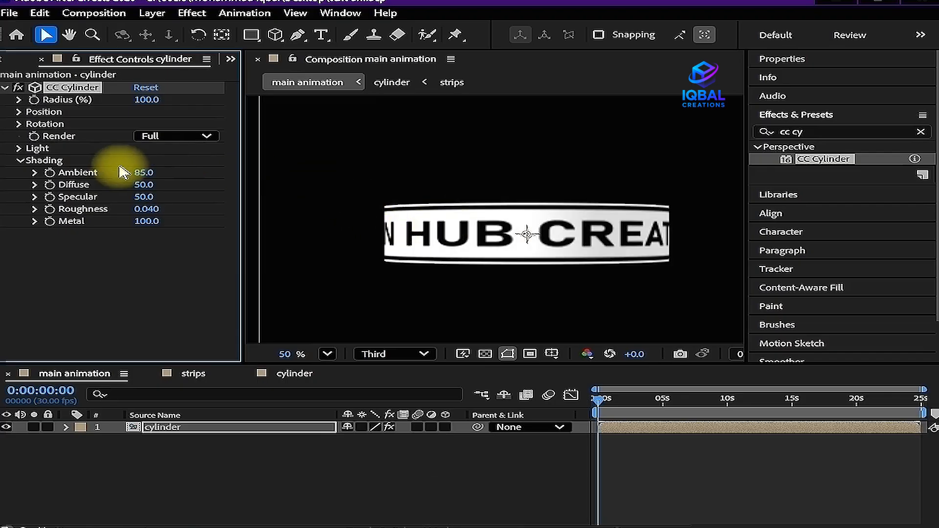
drag(142, 174, 241, 168)
key(ctrl+z)
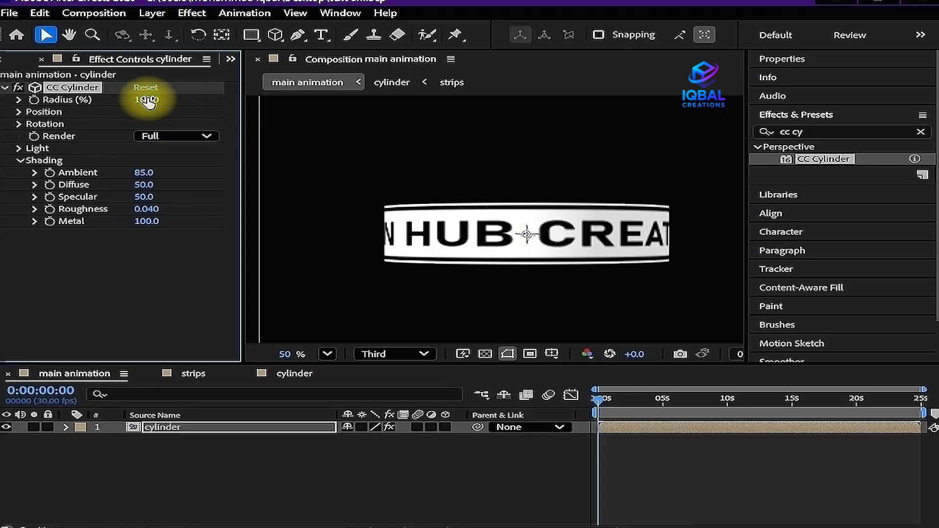
Set CC Cylinder's Radius to 140% on the cylinder layer
drag(147, 99, 179, 86)
scroll(538, 230, down, 1)
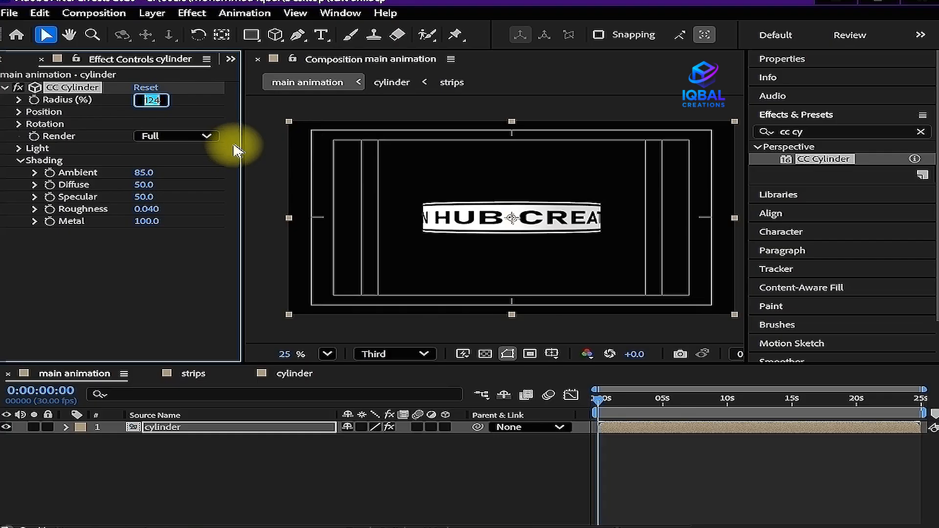
text(140)
key(Return)
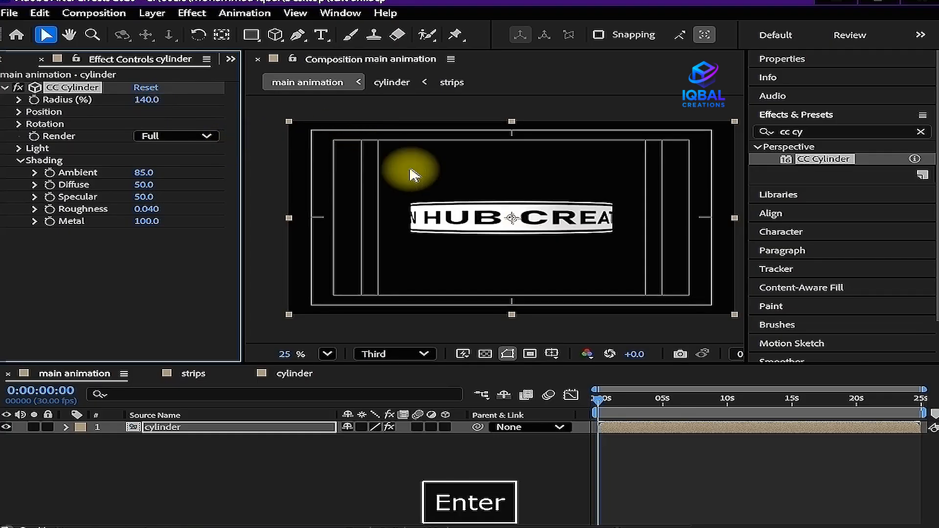
scroll(490, 245, down, 1)
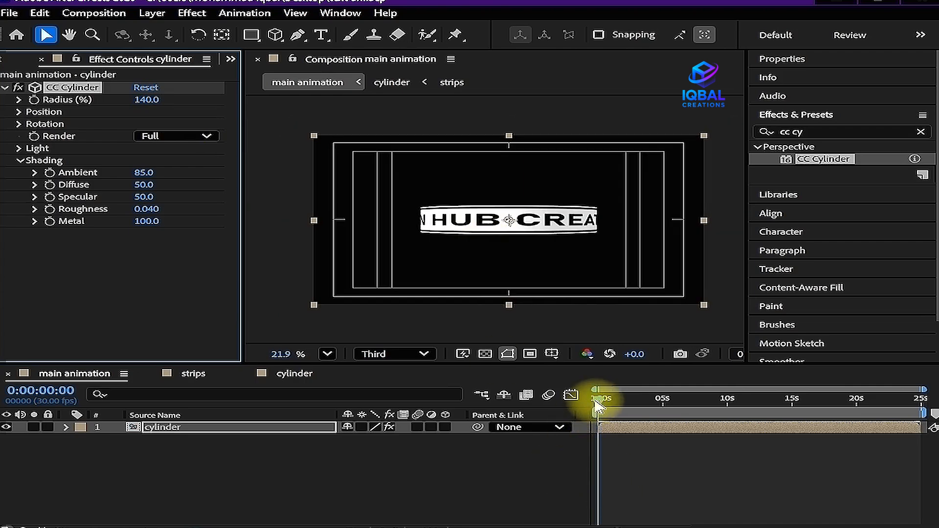
Preview the main animation composition to check the strip's motion around the cylinder
key(space)
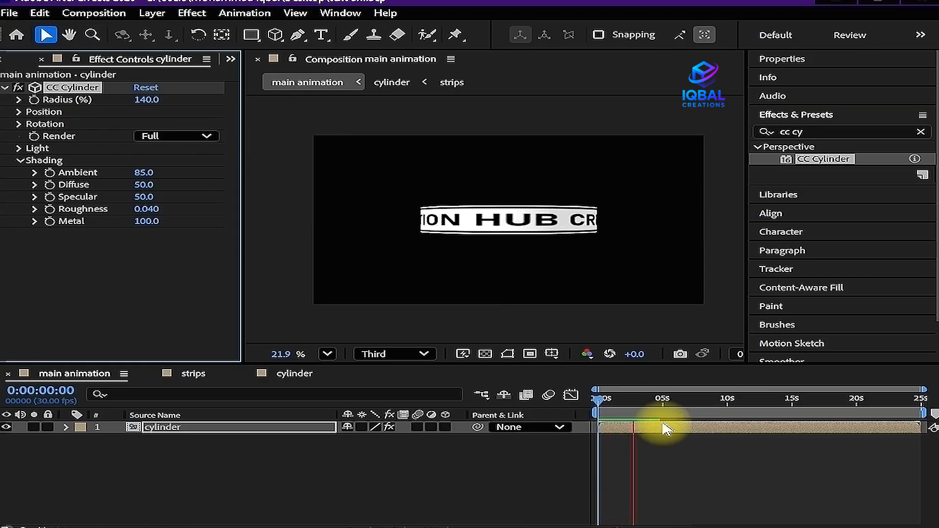
key(space)
key(space)
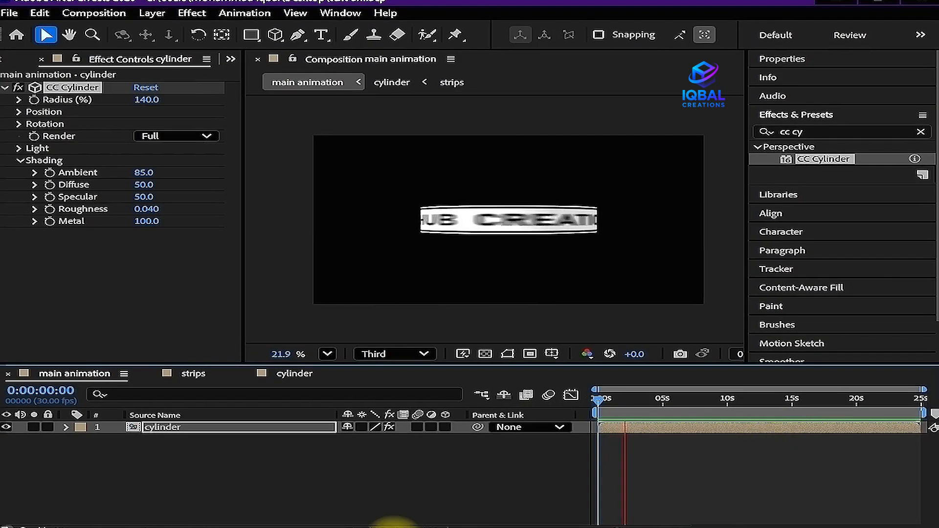
key(space)
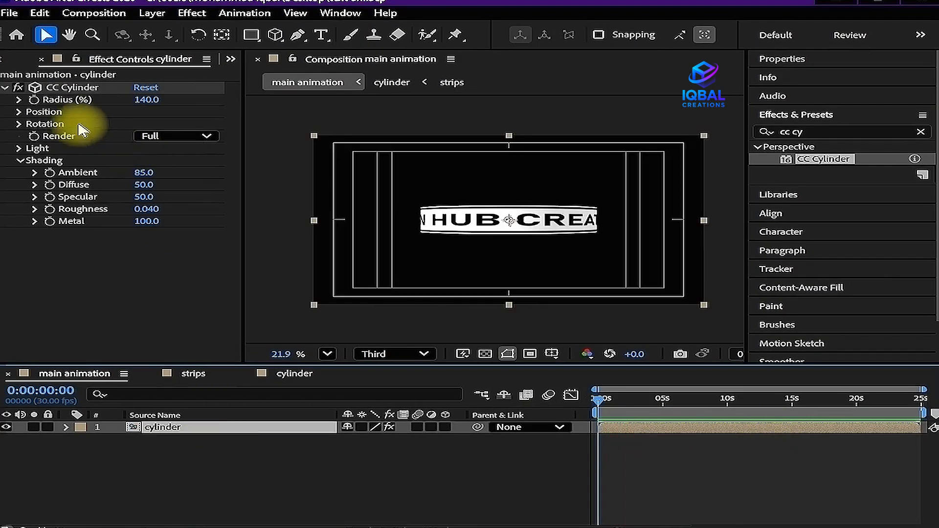
Enable keyframing for CC Cylinder's Rotation X at 0:00:00:00 and reveal the cylinder layer's modified properties in the timeline
click(20, 123)
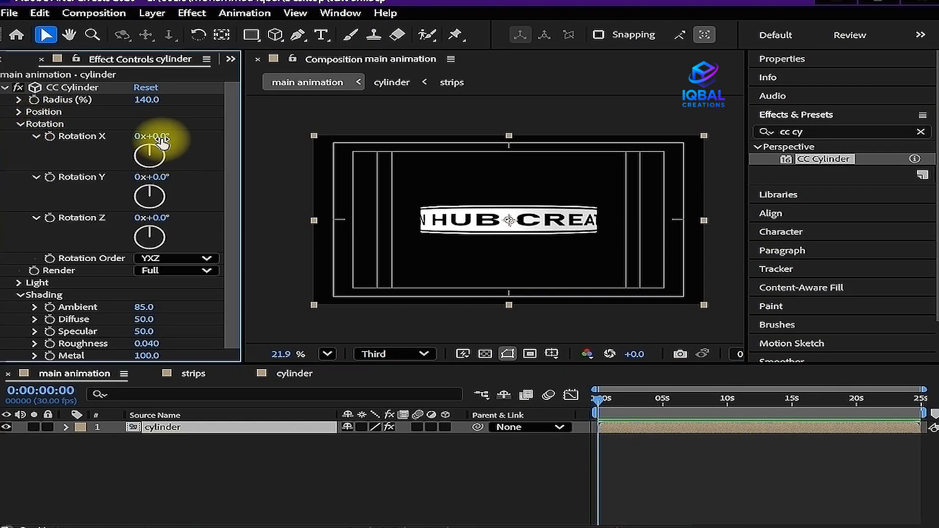
click(79, 136)
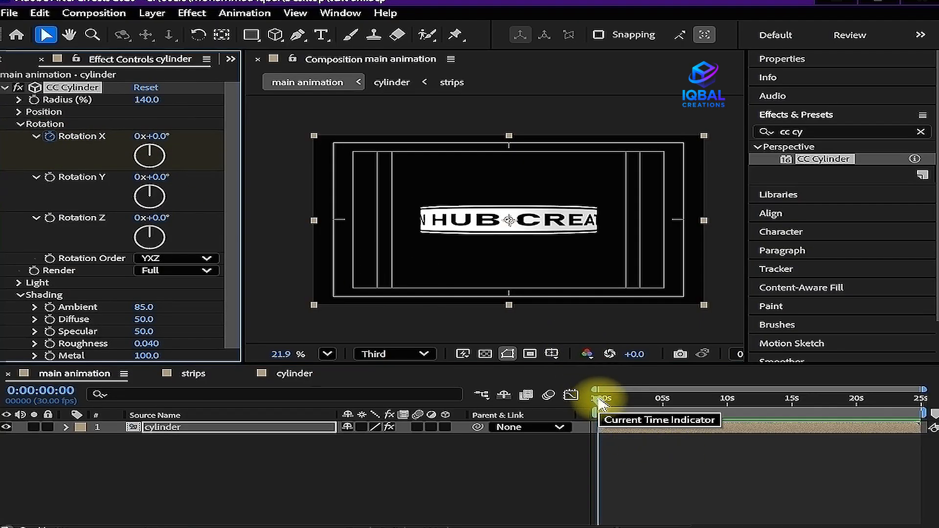
key(u)
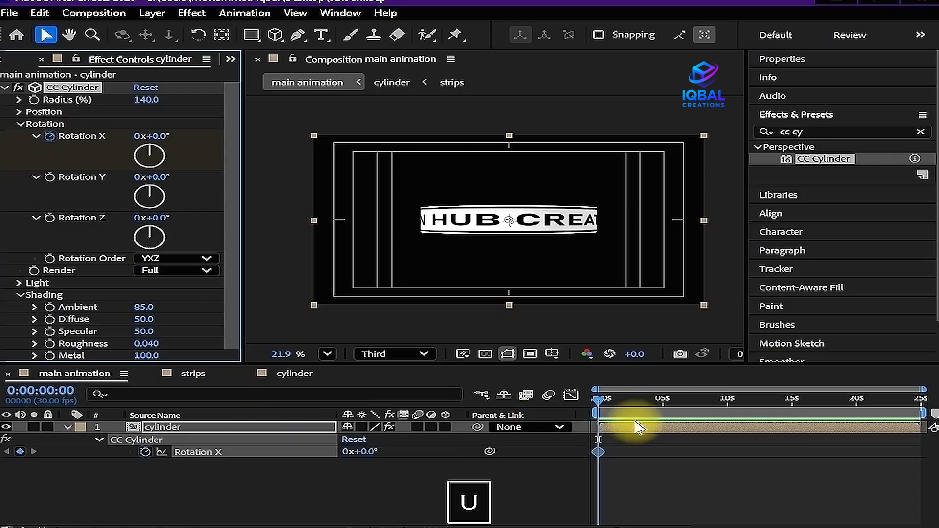
key(u)
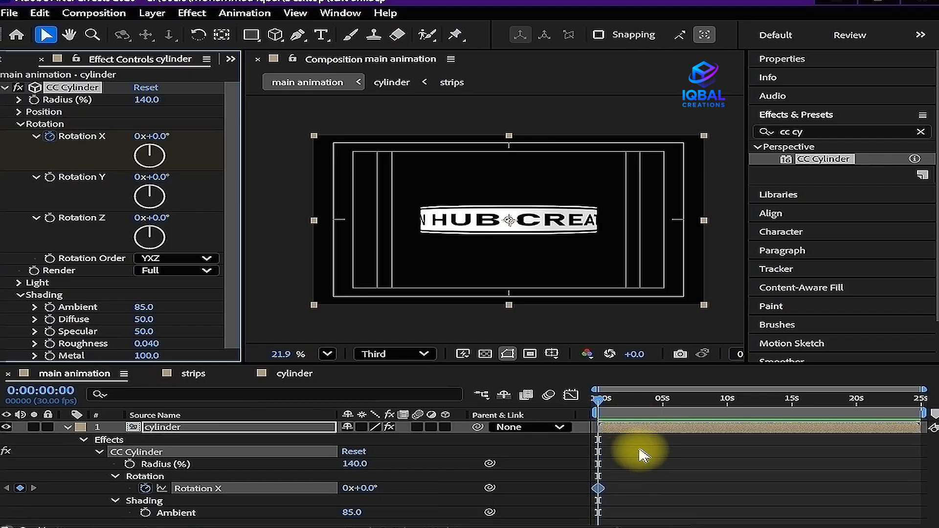
Duplicate the cylinder layer and show only the keyframed Rotation X property on both copies
click(244, 428)
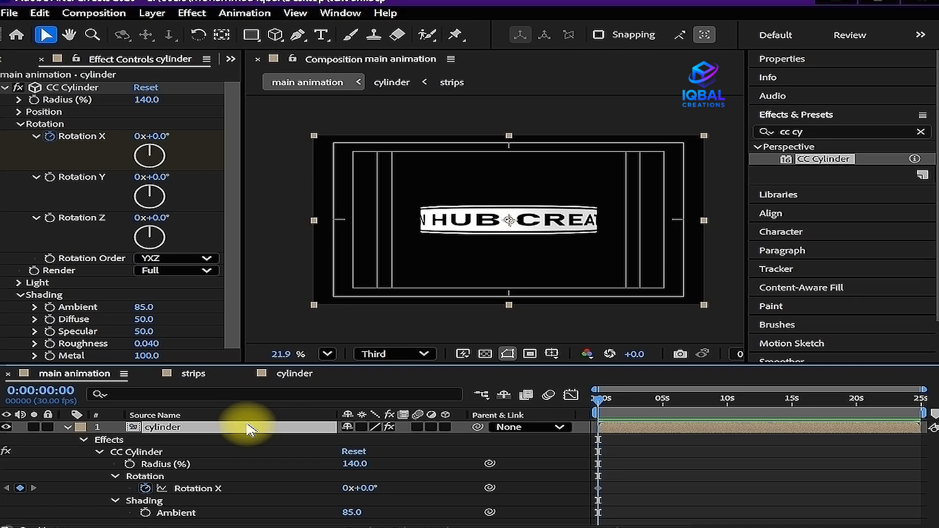
key(ctrl+d)
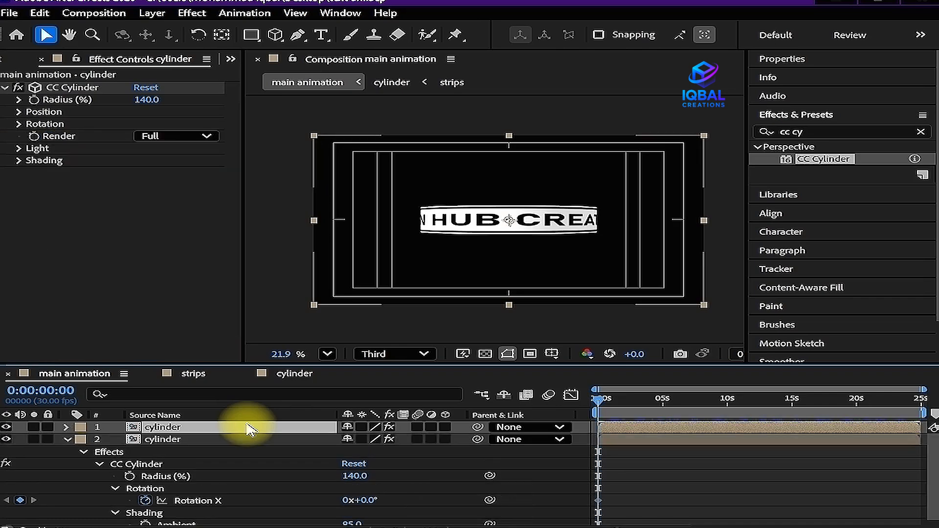
key(u)
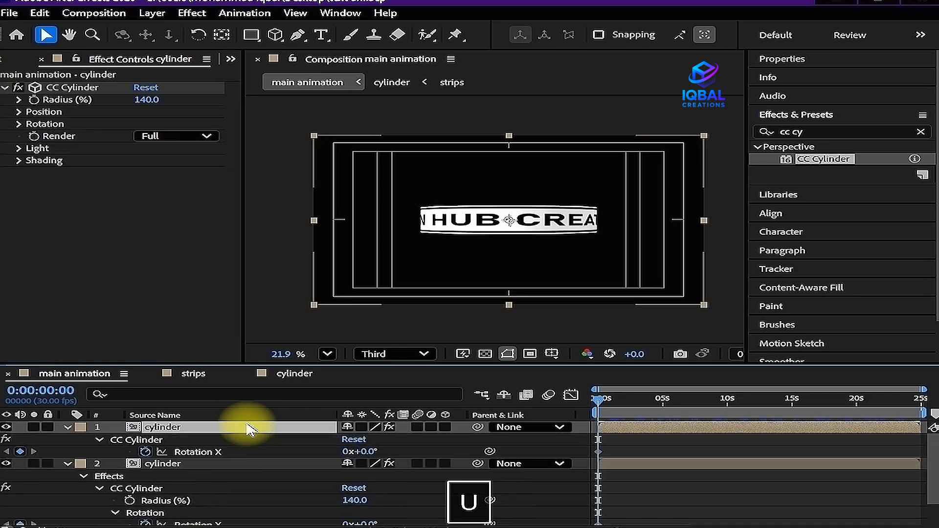
click(242, 462)
key(u)
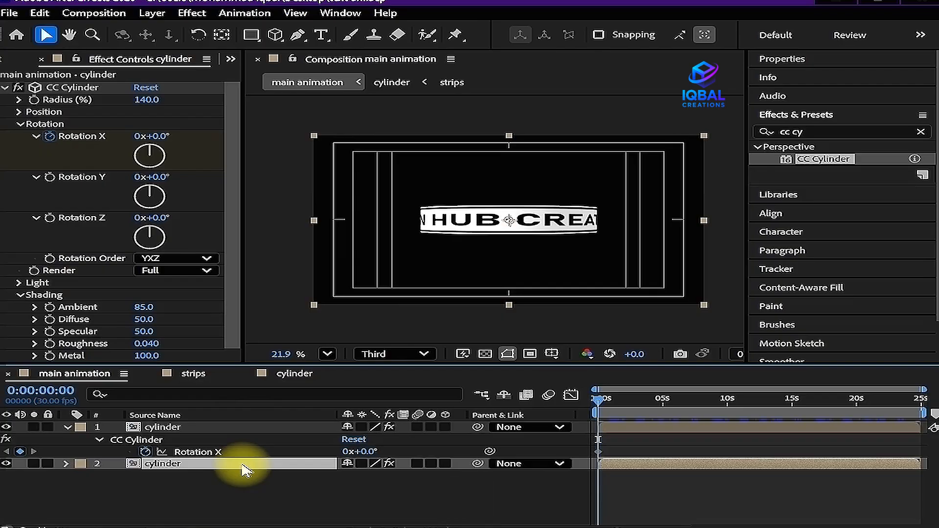
key(u)
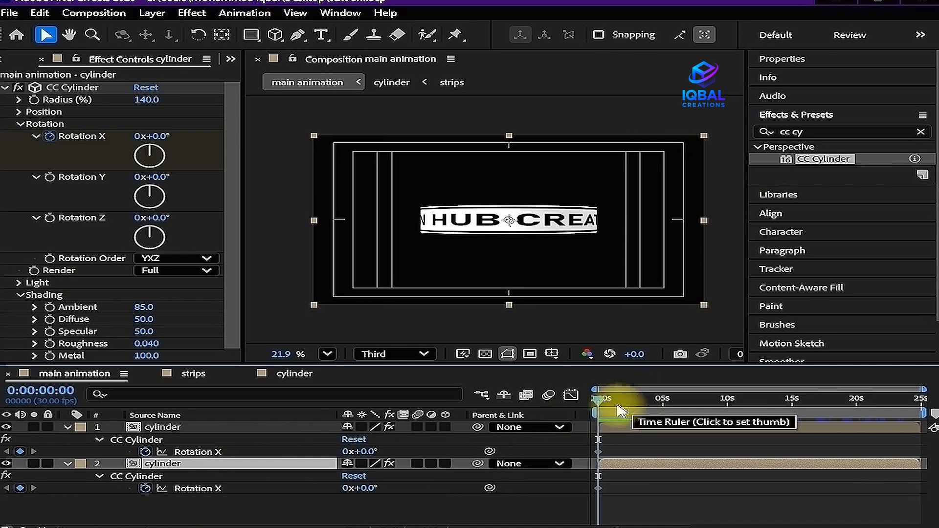
Set Rotation X to 30° on the upper cylinder layer and compare it with the lower layer
click(365, 452)
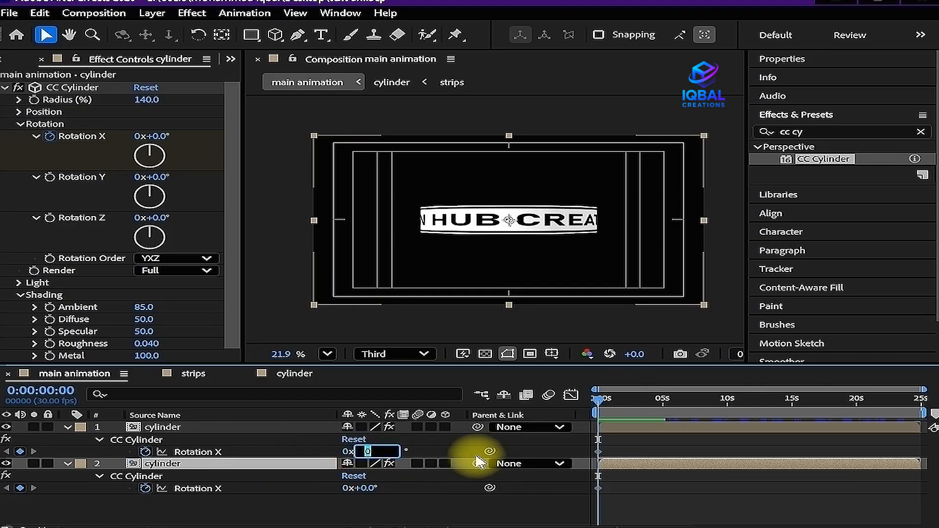
text(3)
key(Return)
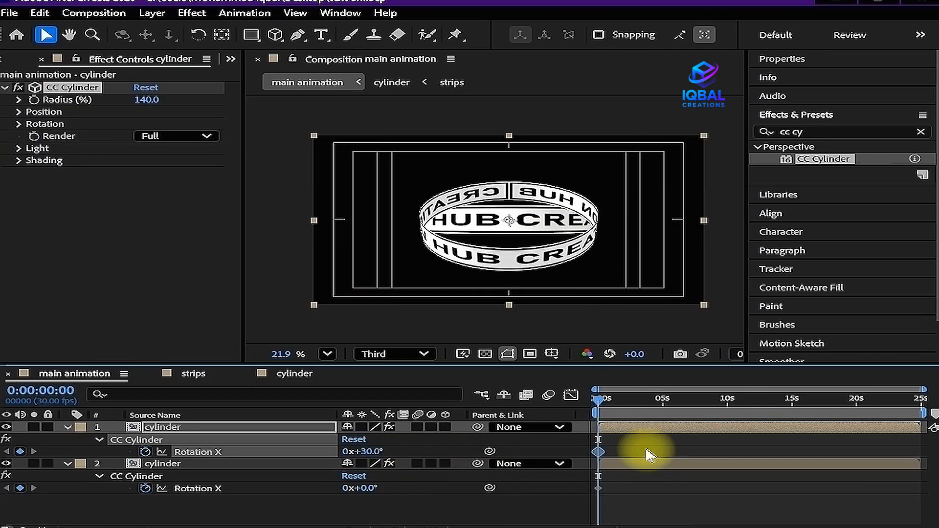
click(648, 463)
click(663, 431)
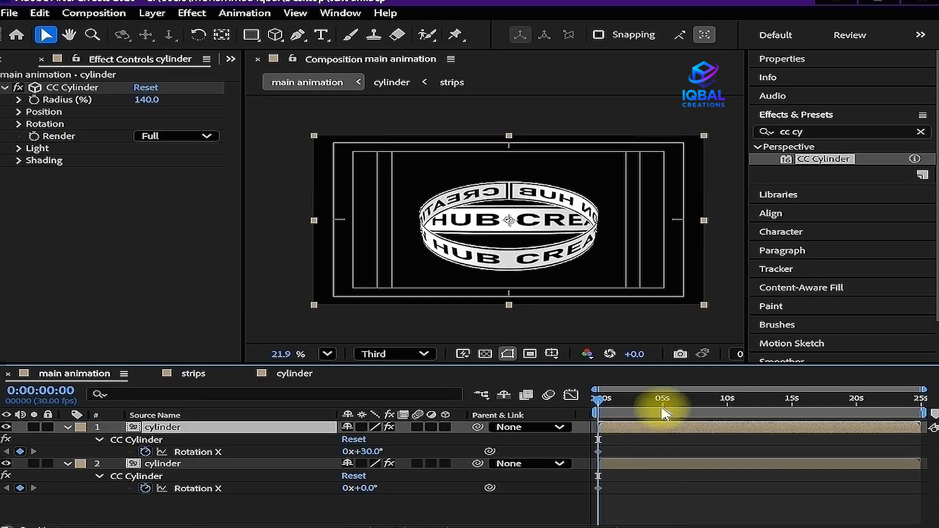
click(6, 465)
click(6, 464)
click(174, 465)
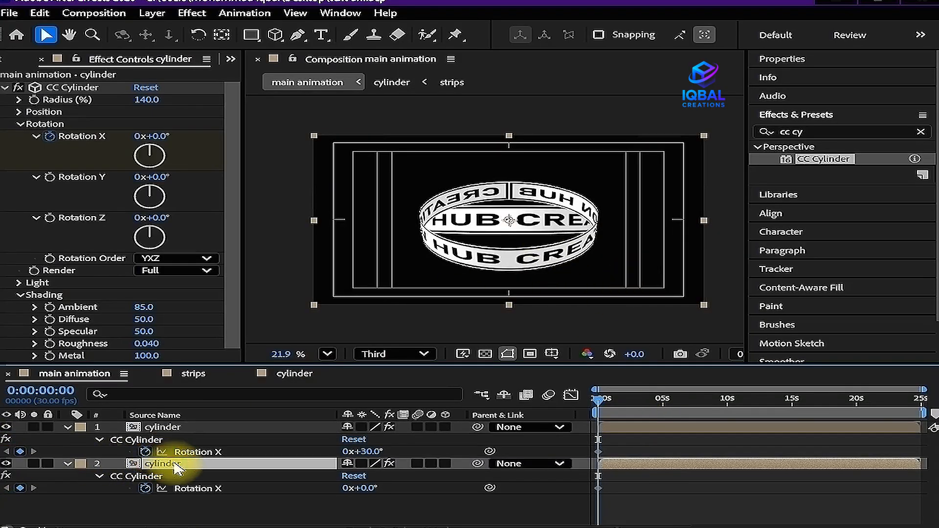
Try CC Cylinder's Outside, Inside and Full render options on the upper cylinder layer
click(190, 429)
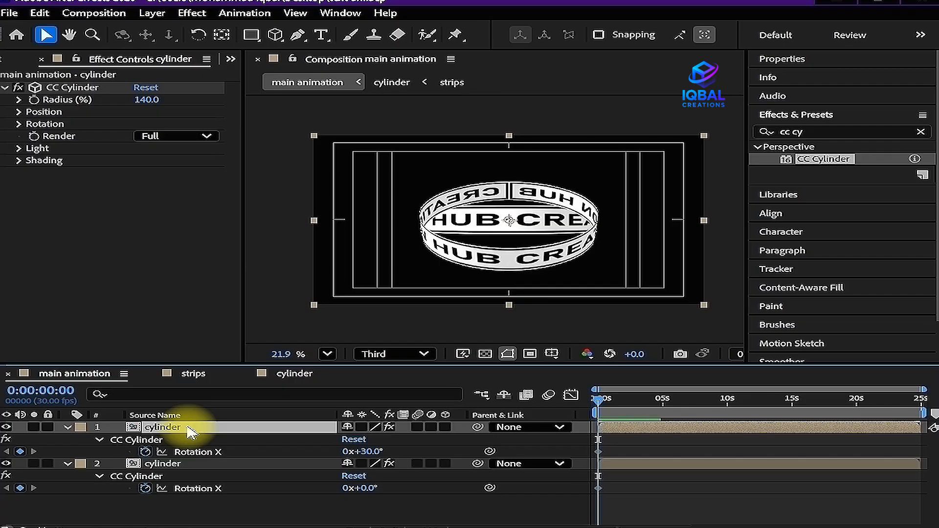
click(172, 136)
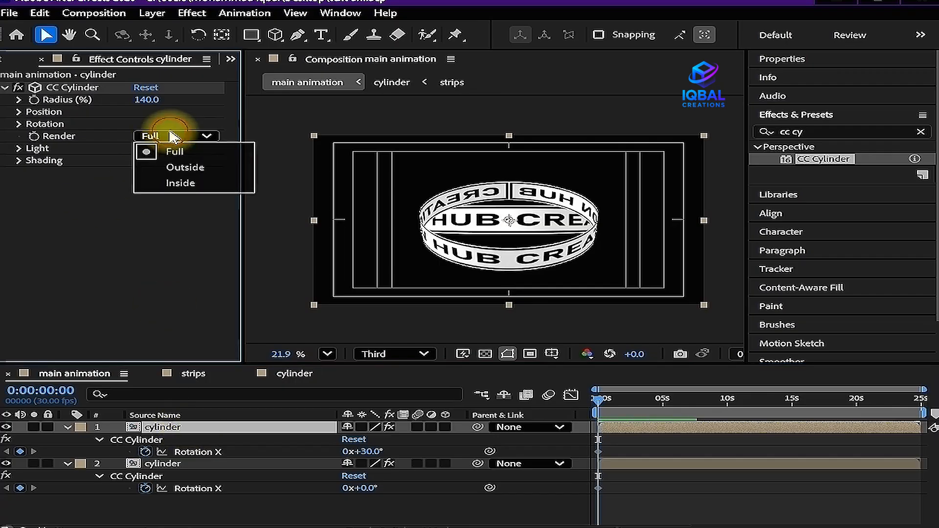
click(189, 171)
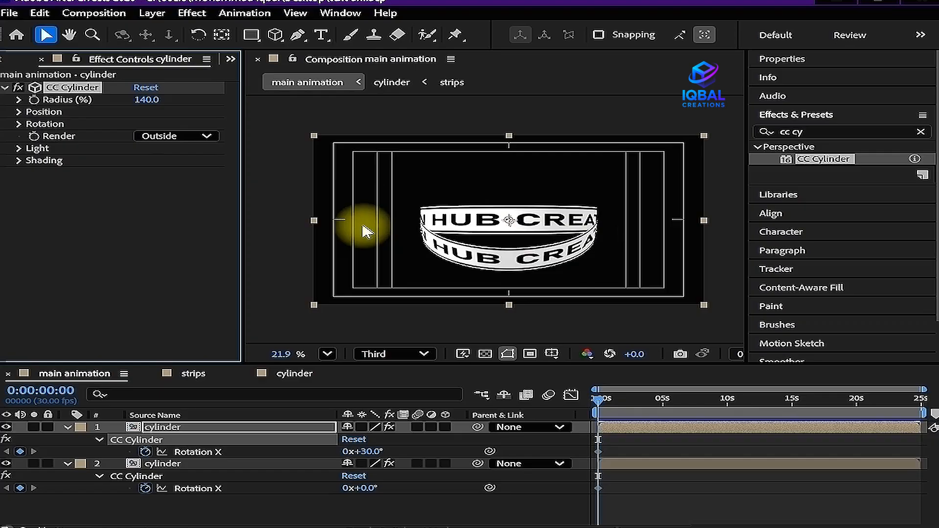
click(175, 137)
click(182, 183)
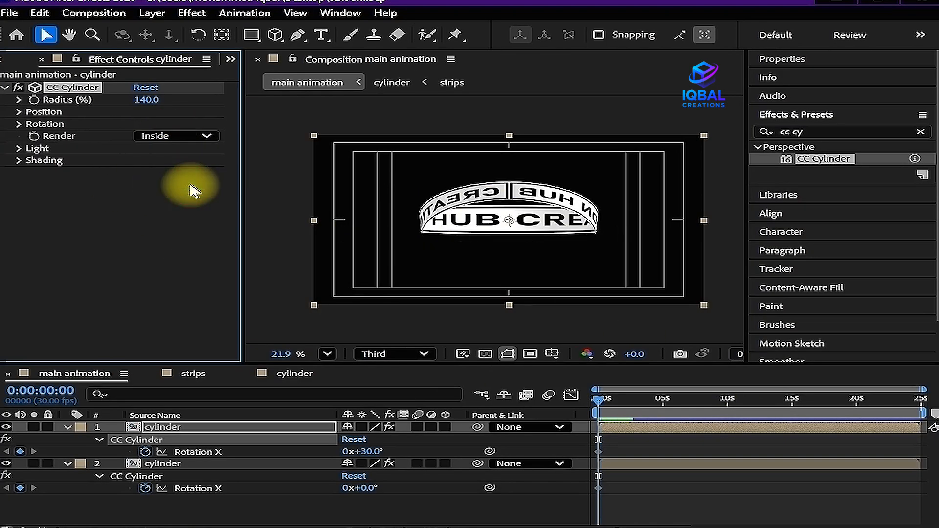
click(169, 136)
click(185, 167)
click(176, 137)
click(188, 152)
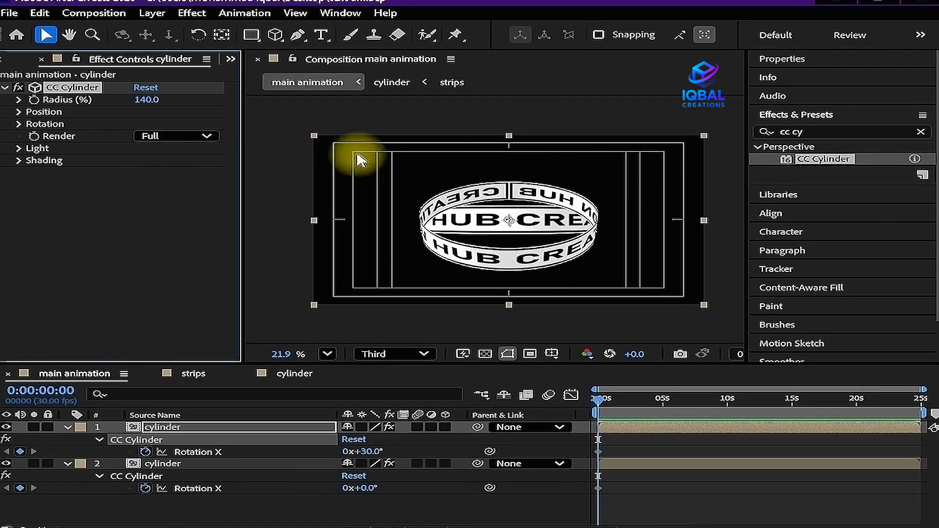
Set CC Cylinder's Render option to Outside on both cylinder layers
click(156, 136)
click(178, 168)
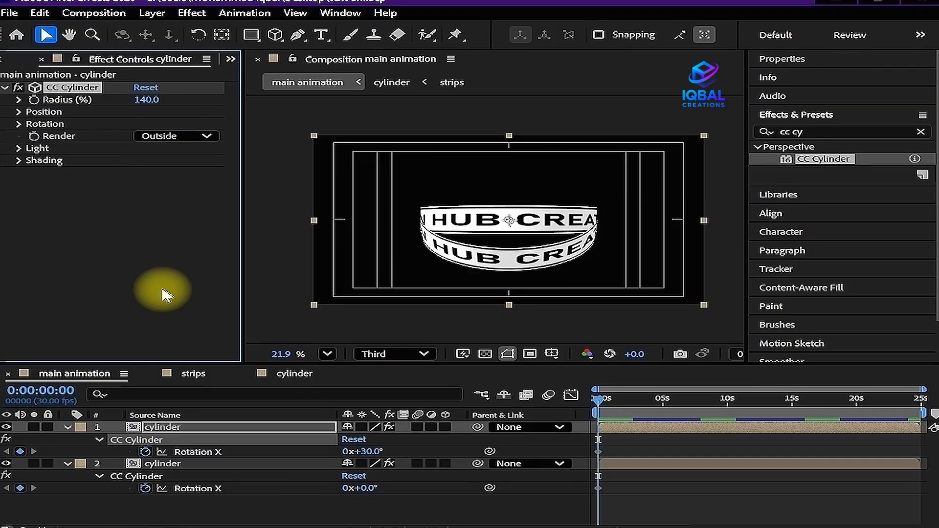
click(210, 463)
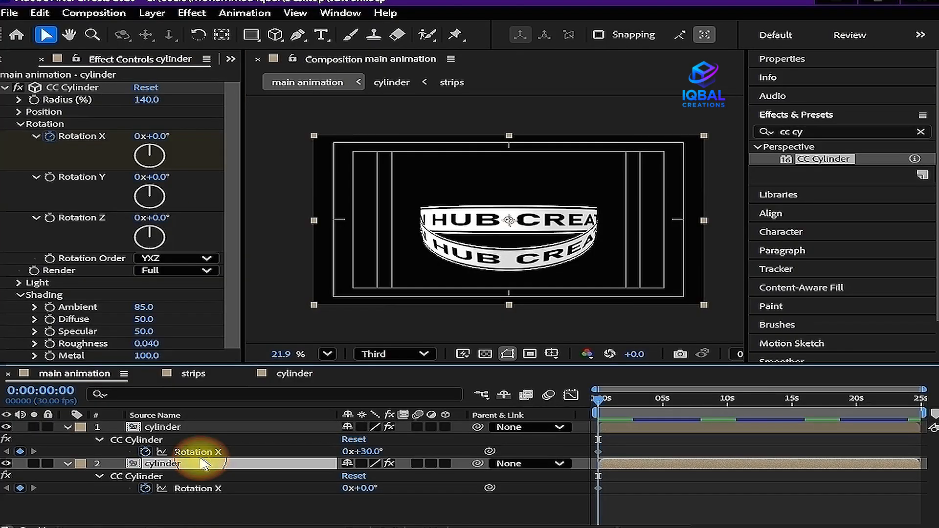
click(200, 270)
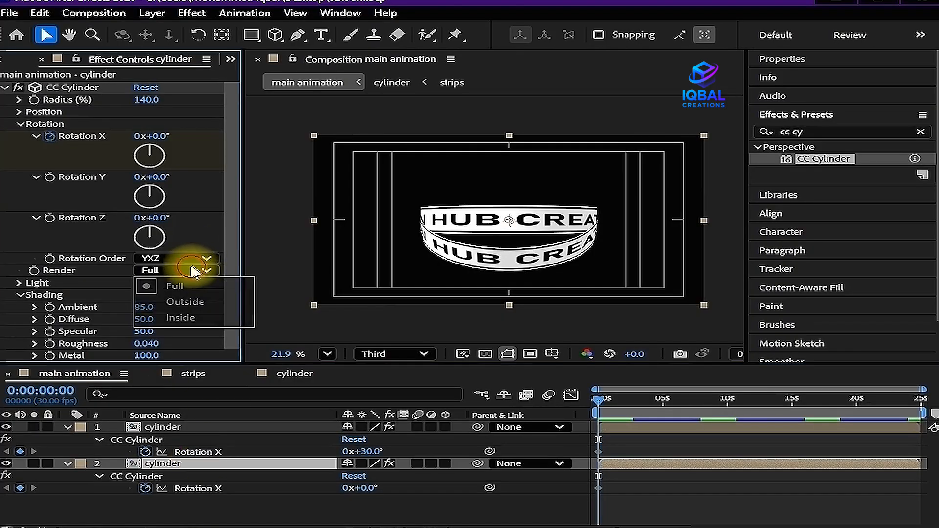
click(198, 305)
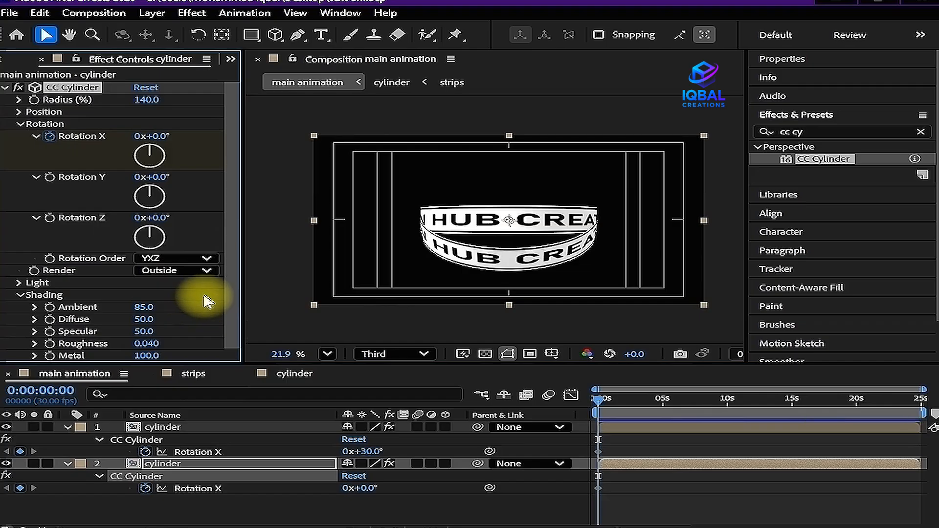
Set CC Cylinder's Radius to 142% on the upper cylinder layer
click(631, 427)
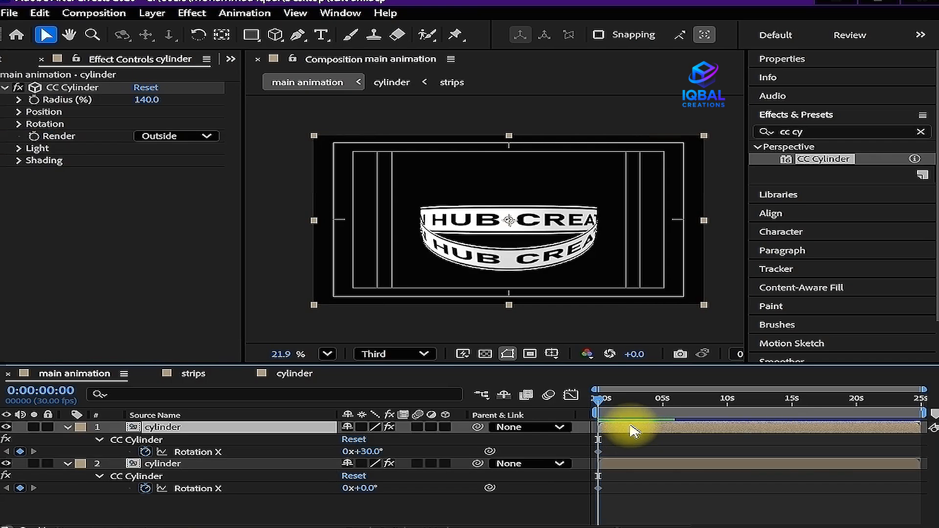
click(146, 100)
text(1)
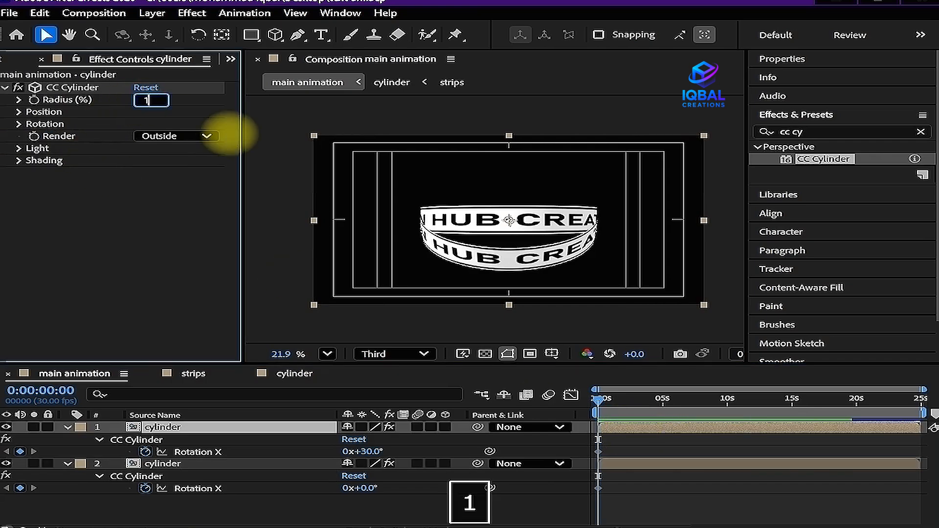
text(42)
key(Return)
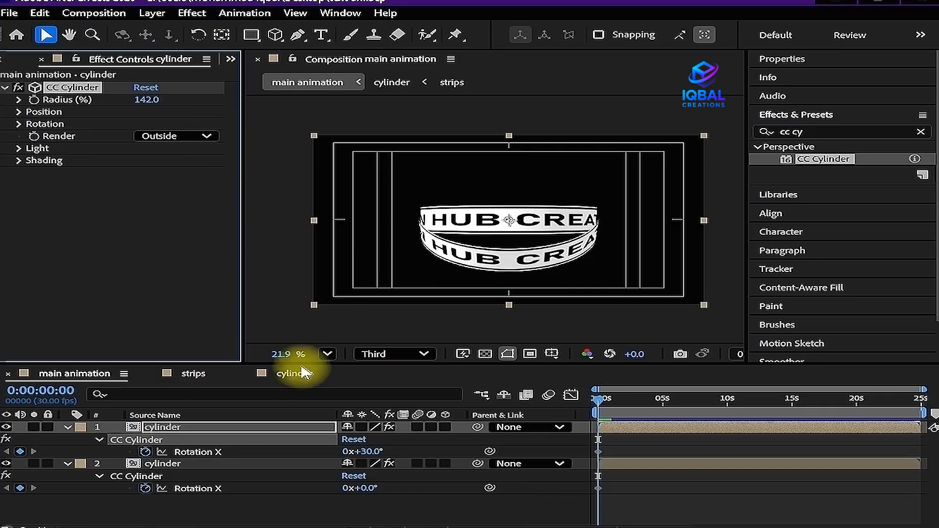
Duplicate the topmost cylinder layer and show the copy's keyframed Rotation X property
click(230, 429)
key(ctrl+d)
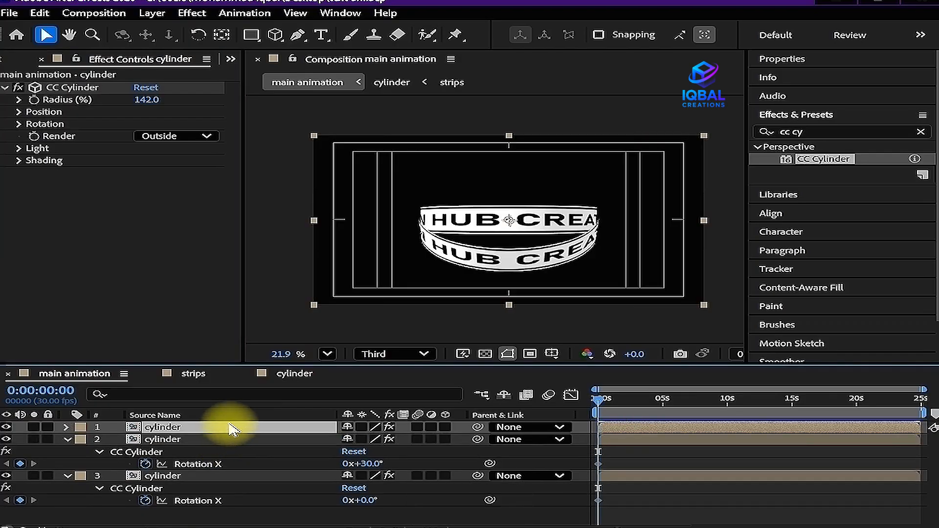
key(u)
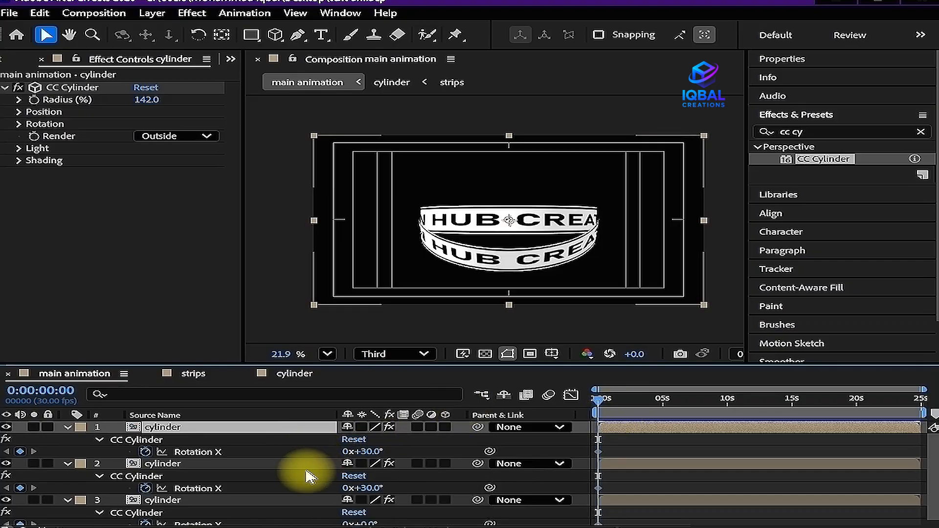
Try a Rotation X of 90° on the new top cylinder layer by adding 60 to its 30° value
click(367, 451)
text(30)
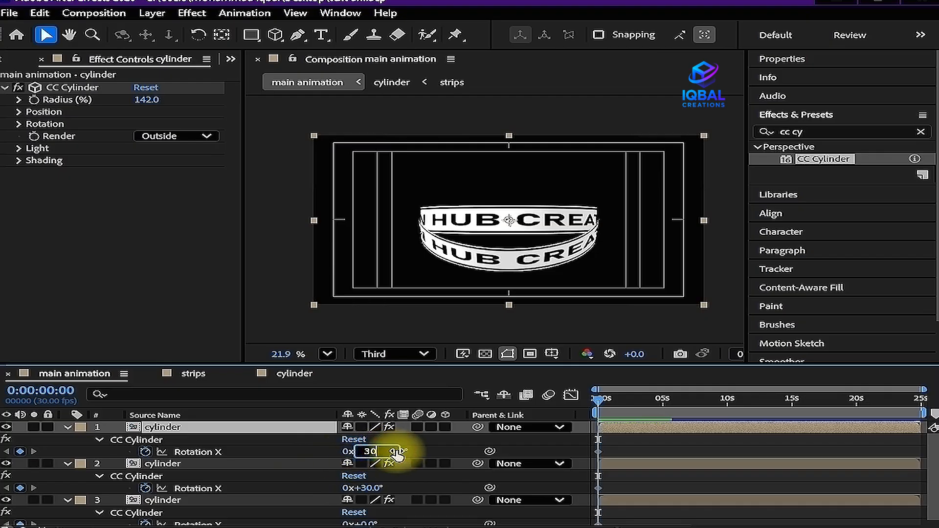
text(+)
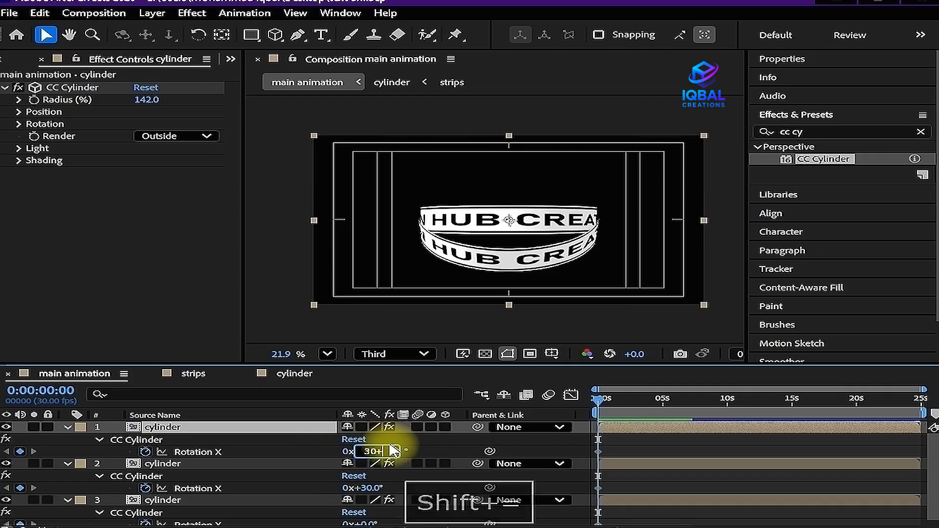
text(60)
click(289, 445)
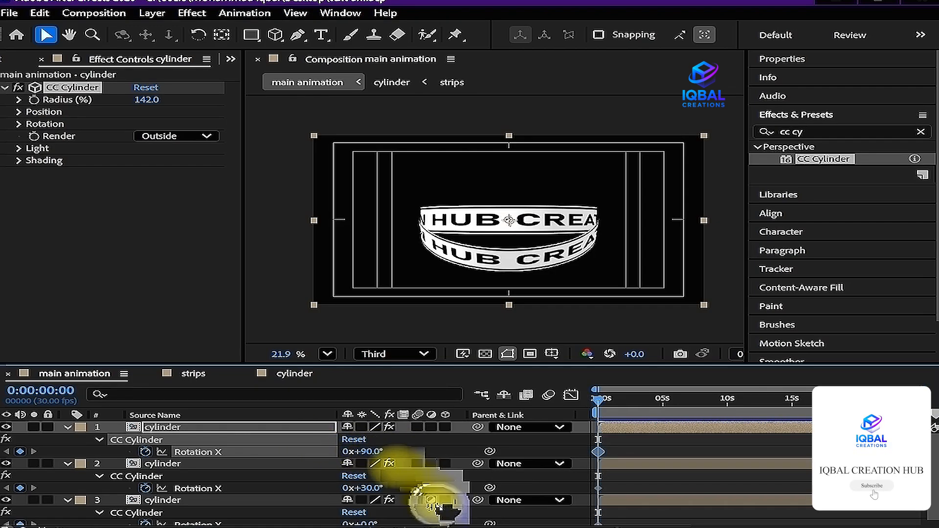
Set CC Cylinder's Rotation X to 60° on the new top cylinder layer
click(370, 451)
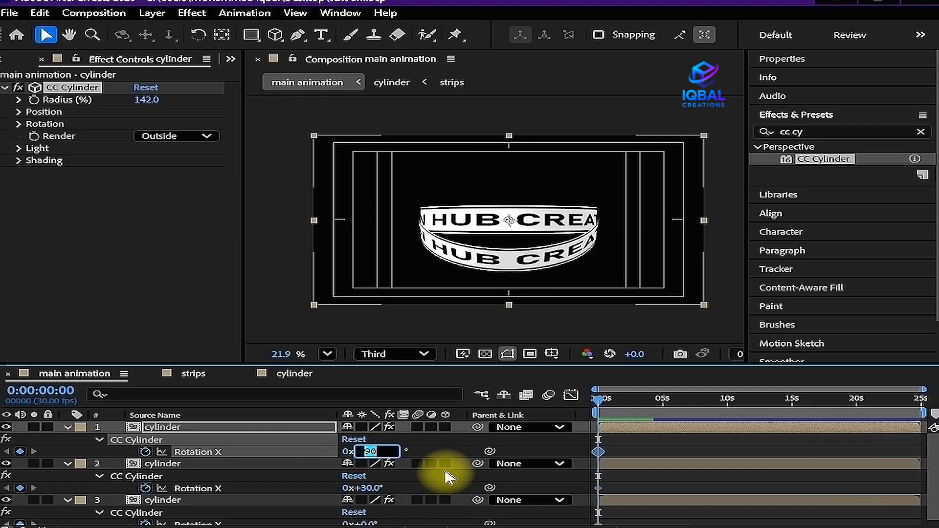
text(6)
key(Return)
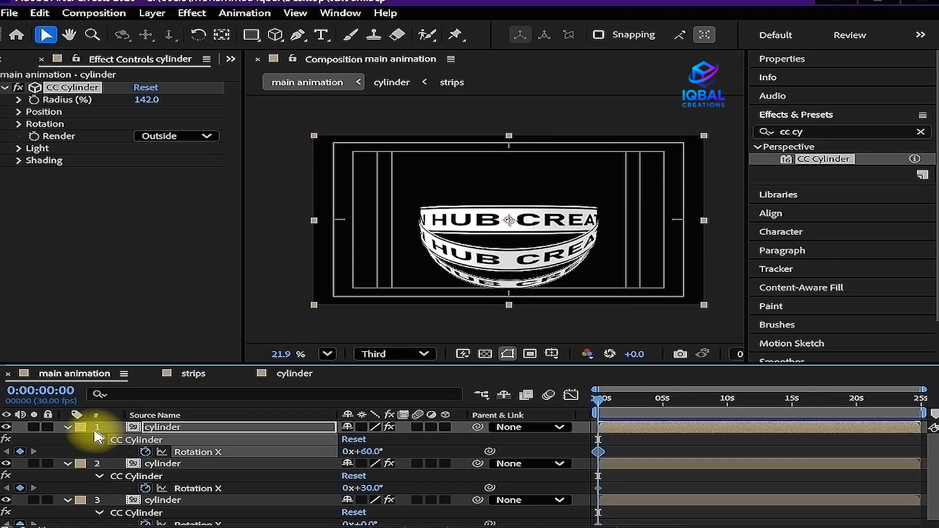
Set CC Cylinder's Radius to 144% on the top cylinder layer and collapse its properties
click(68, 426)
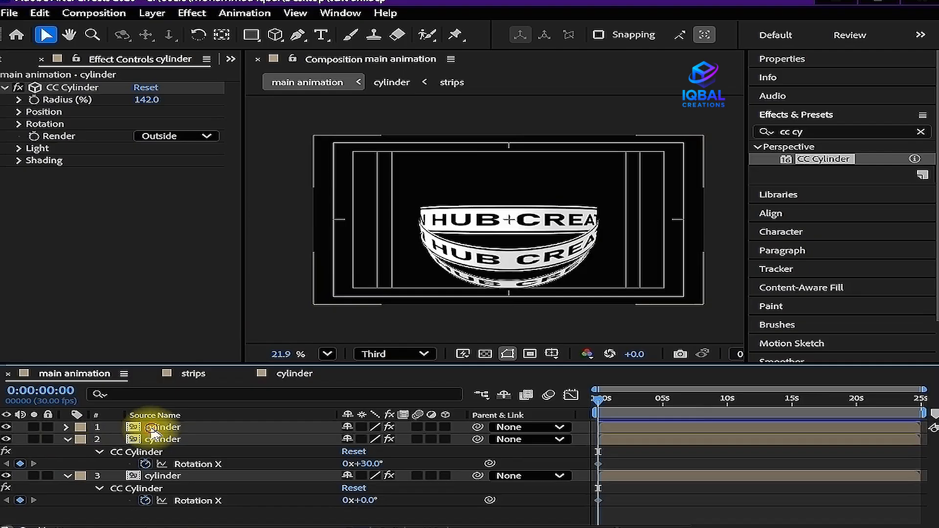
click(72, 429)
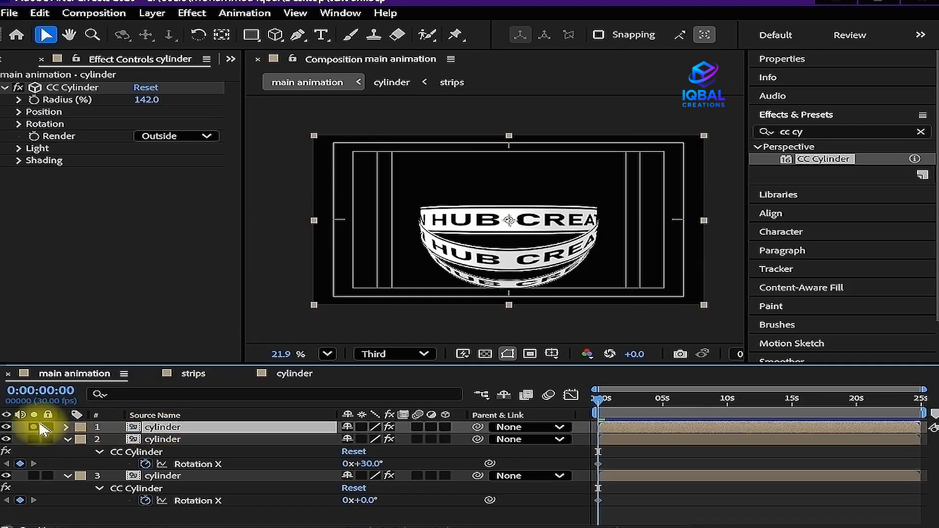
click(67, 427)
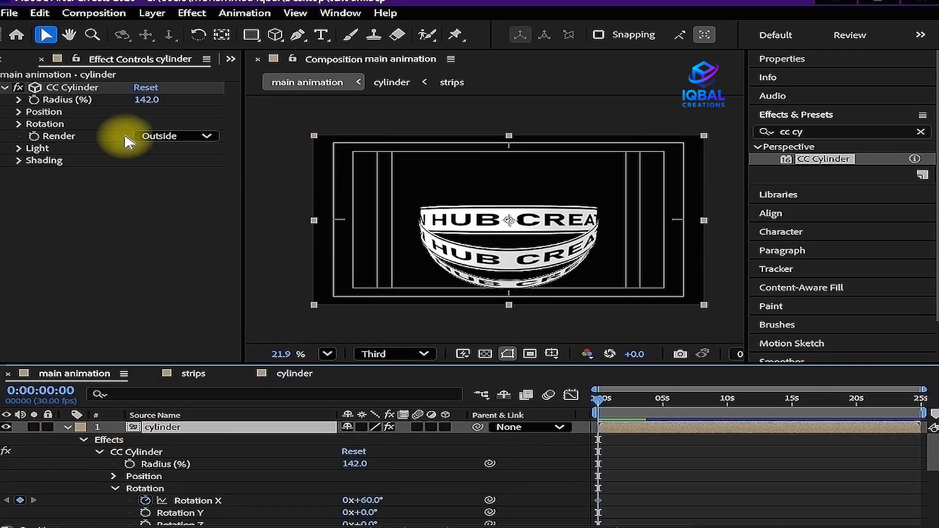
click(146, 100)
text(144)
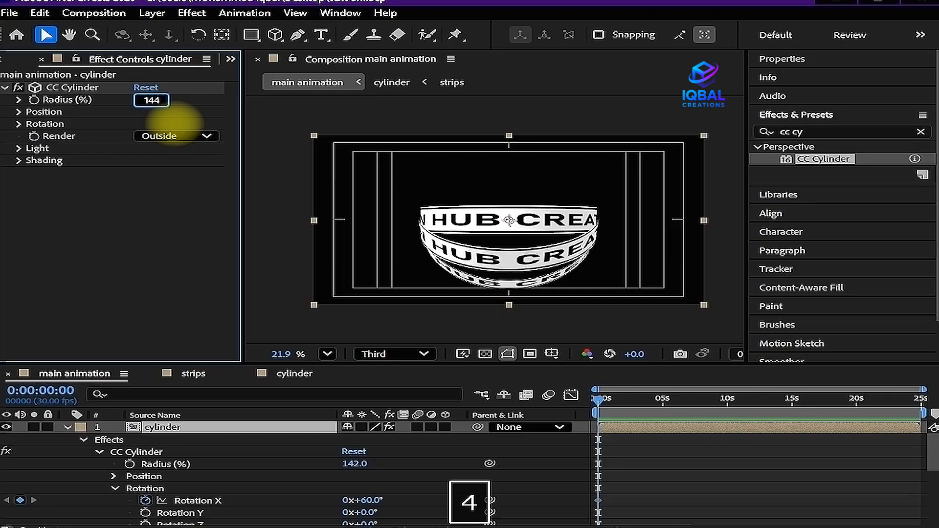
key(Return)
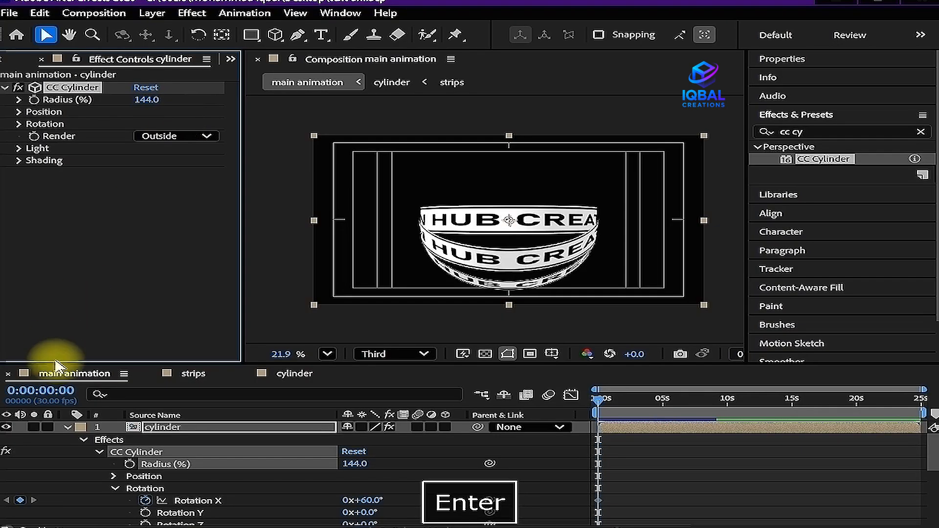
click(67, 428)
Duplicate the top cylinder layer and move the copy to the bottom of the layer stack
click(157, 428)
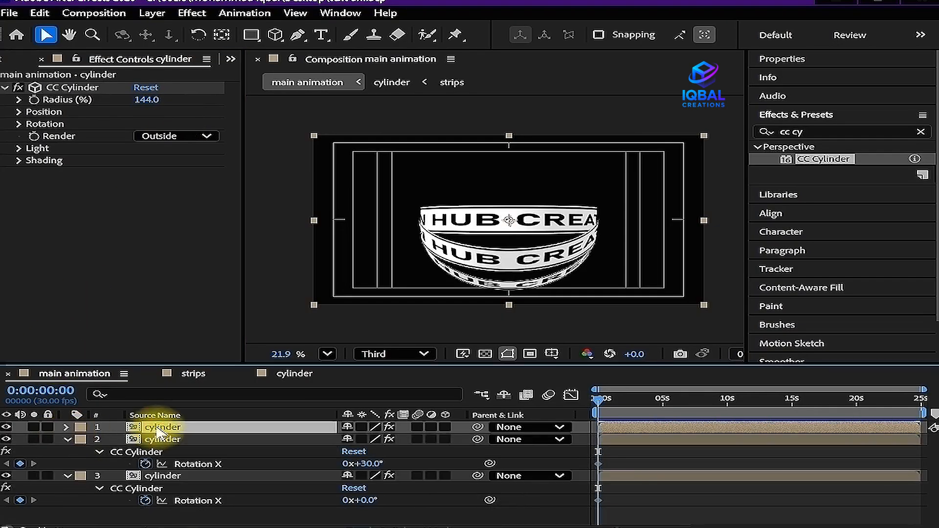
key(ctrl+d)
key(u)
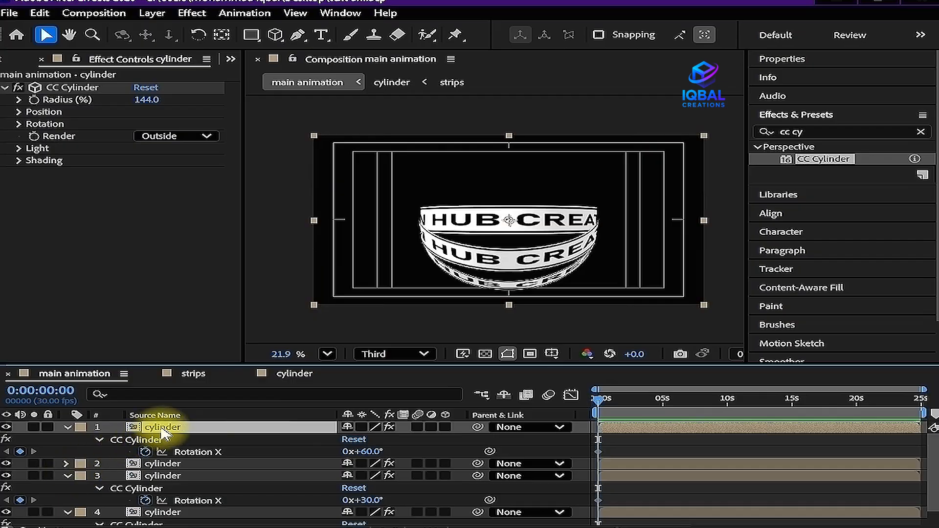
scroll(155, 513, down, 1)
click(156, 511)
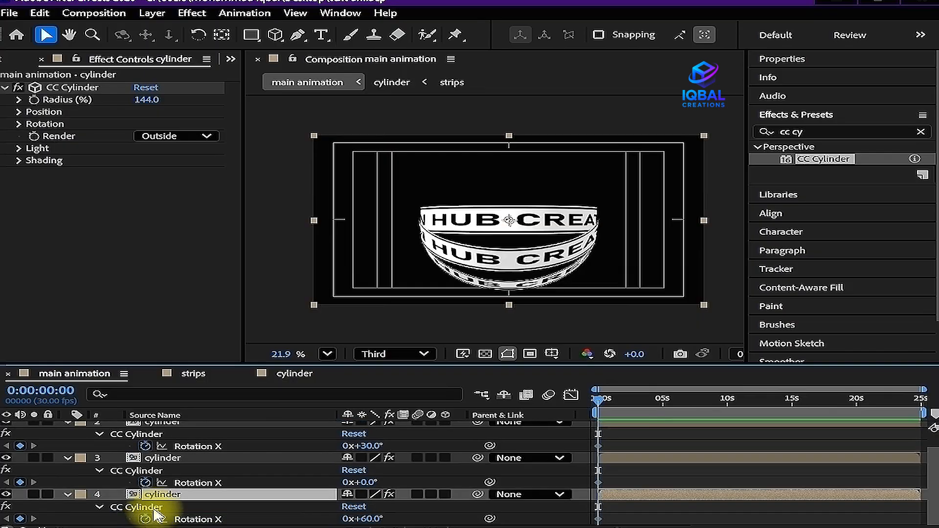
Collapse the other cylinder layers' properties and set Rotation X to -30° on the bottom layer
scroll(80, 495, up, 1)
click(67, 439)
click(68, 440)
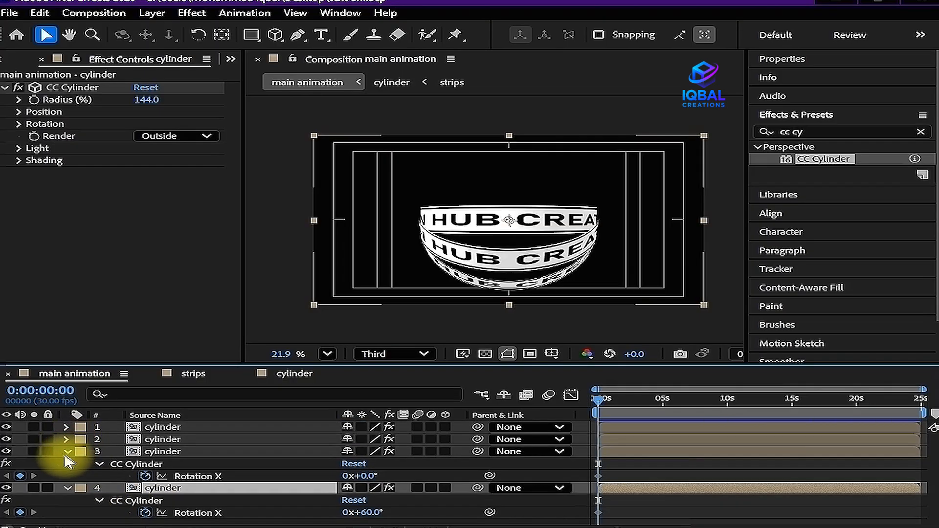
click(67, 452)
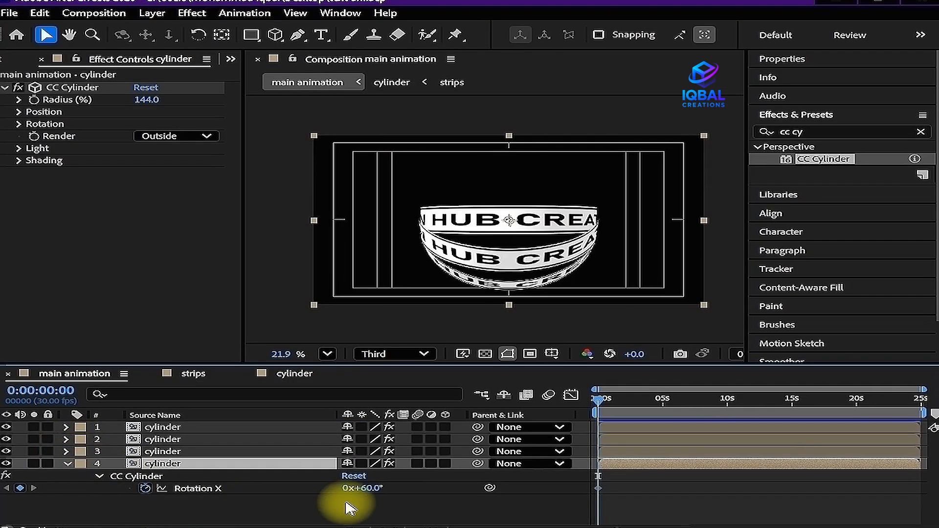
click(374, 488)
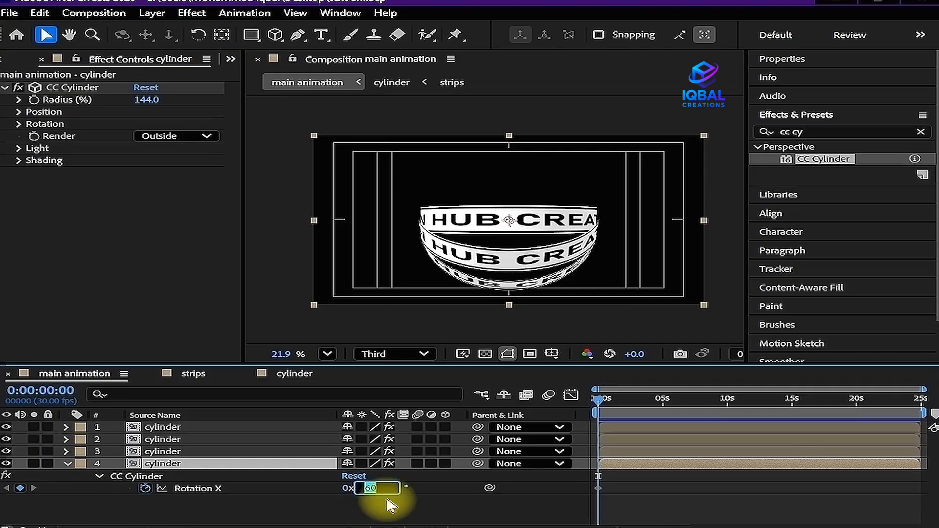
text(-)
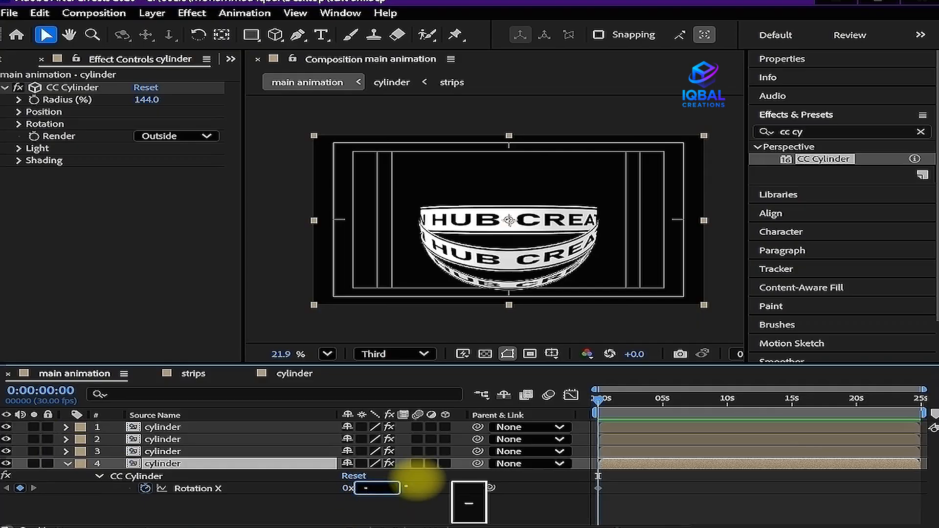
text(30)
key(Return)
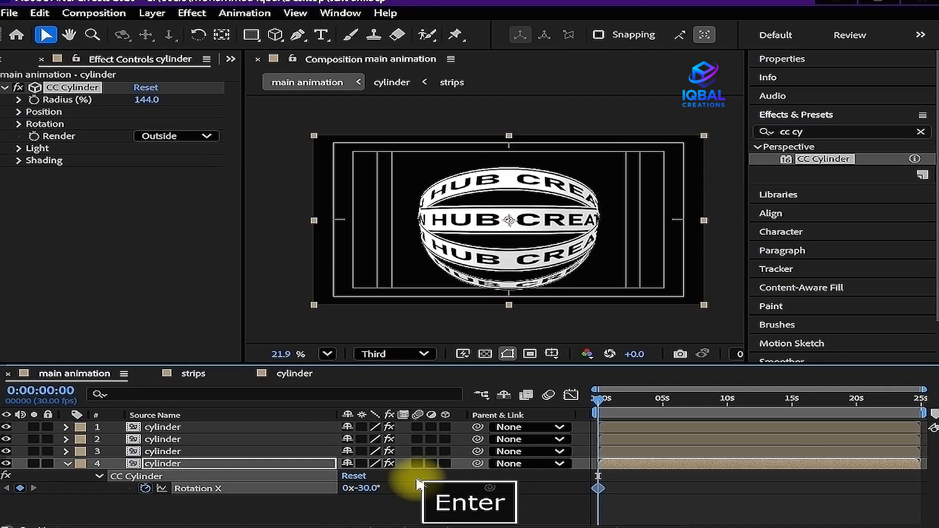
Duplicate the -30° cylinder layer and select the lower of the two copies
click(203, 466)
key(ctrl+d)
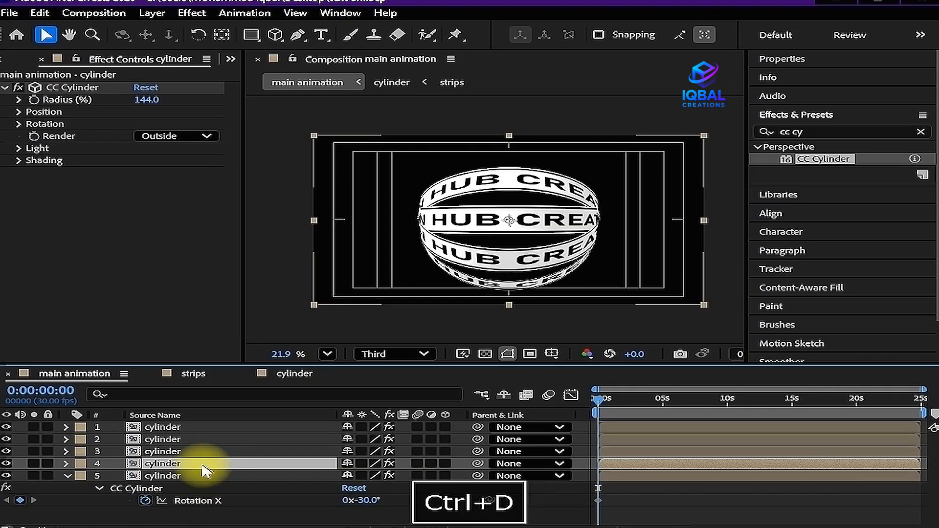
click(161, 475)
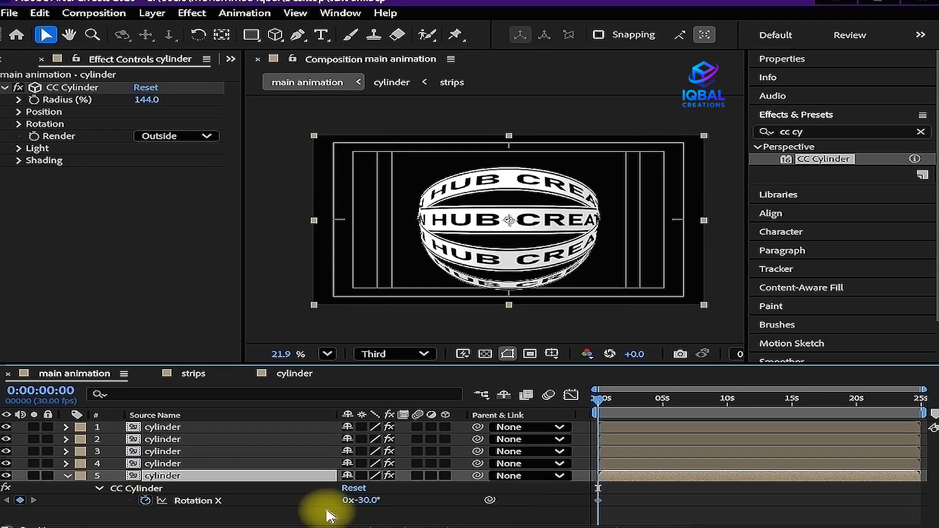
Set Rotation X to -60° on the bottom cylinder layer and save the project
click(365, 500)
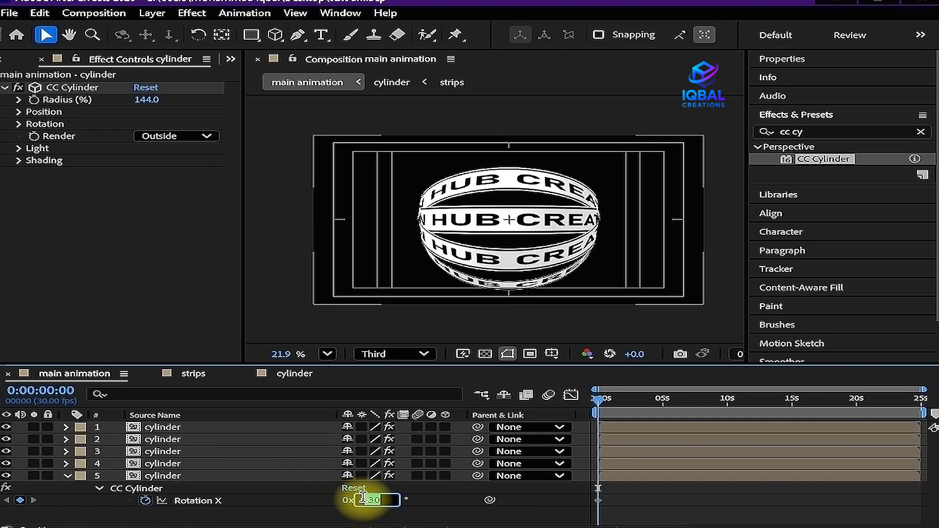
text(-6)
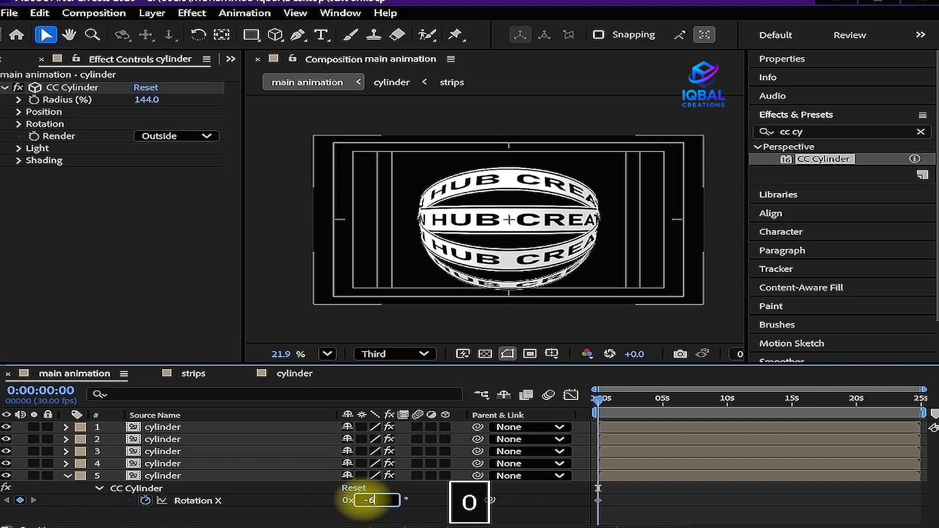
text(0)
key(Return)
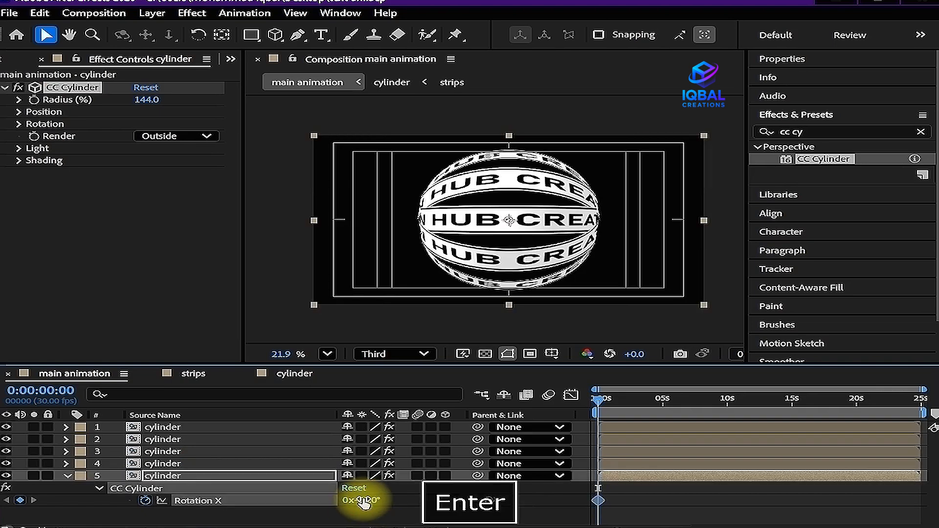
click(67, 475)
key(ctrl+s)
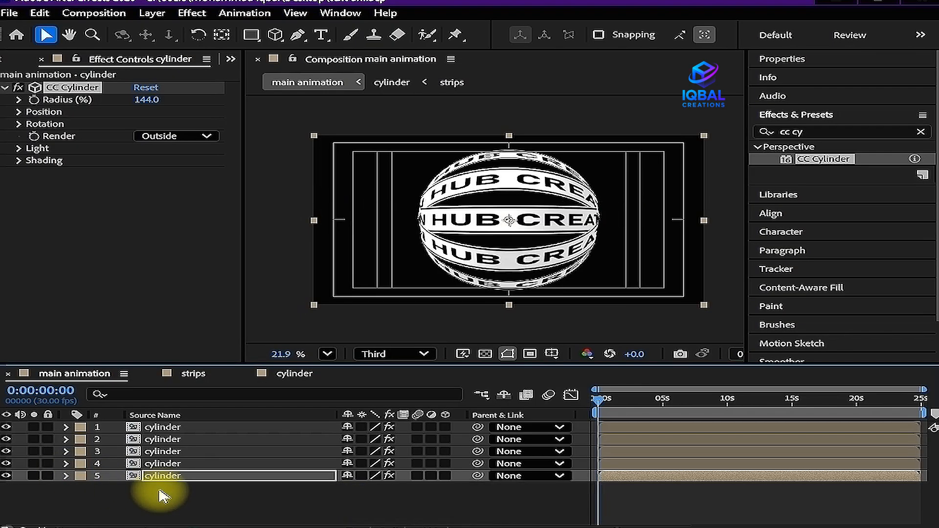
Select all five cylinder layers and set CC Cylinder's Radius to 140%
drag(228, 512, 211, 420)
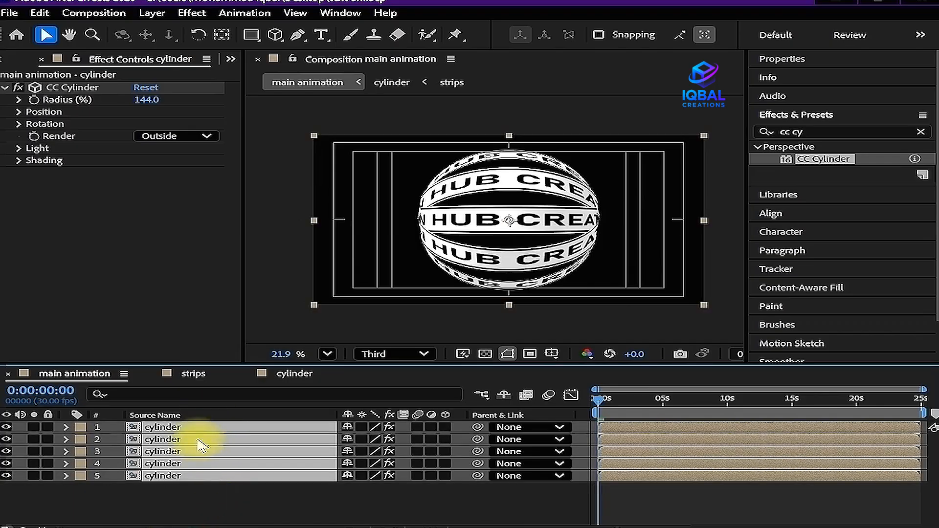
click(147, 102)
text(14)
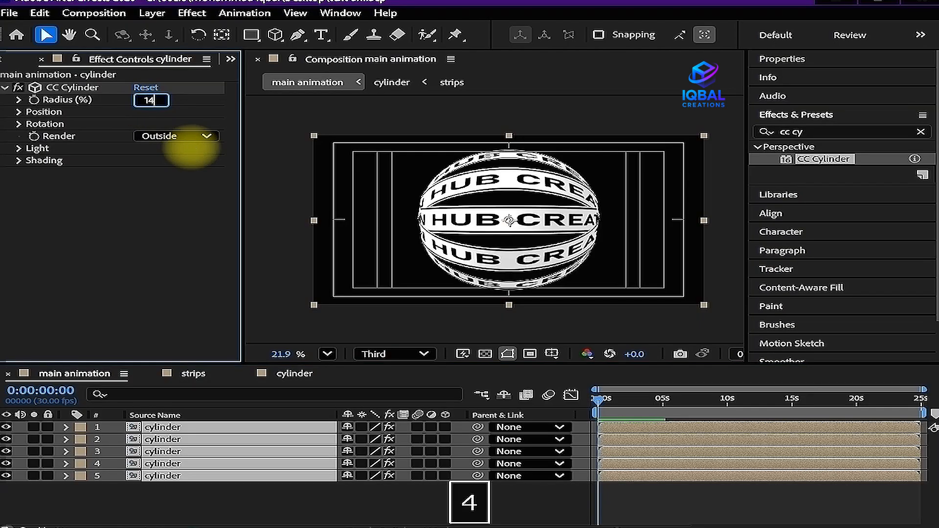
key(Return)
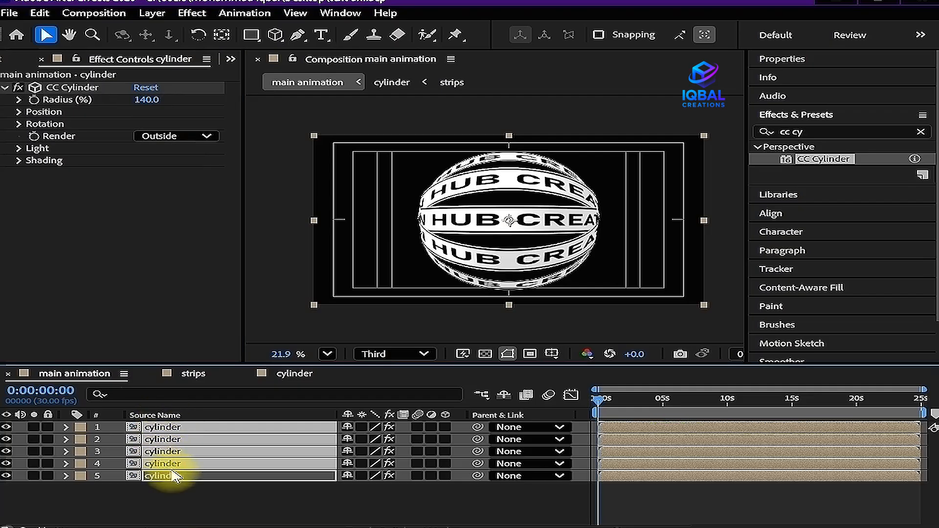
Check CC Cylinder's Radius on the upper three cylinder layers and set it to 140% on the top layer
click(192, 505)
click(179, 450)
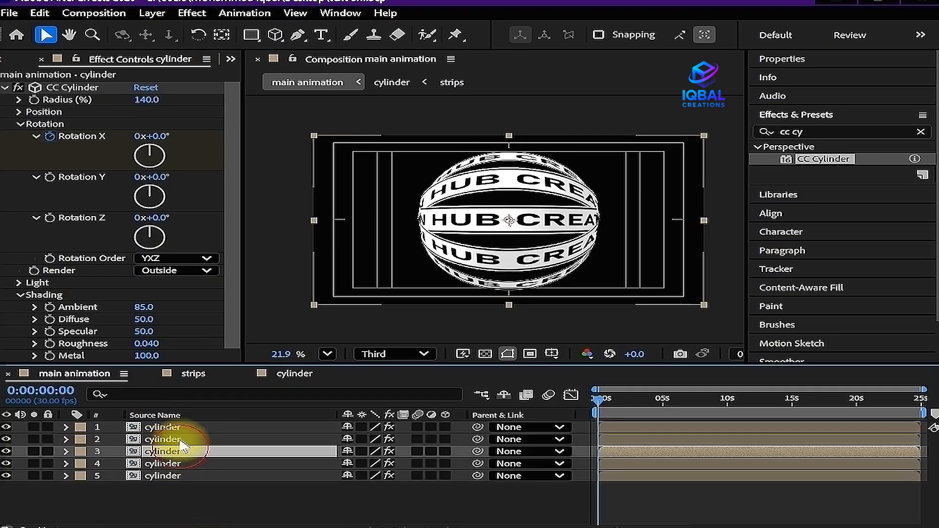
click(182, 437)
click(179, 426)
click(184, 439)
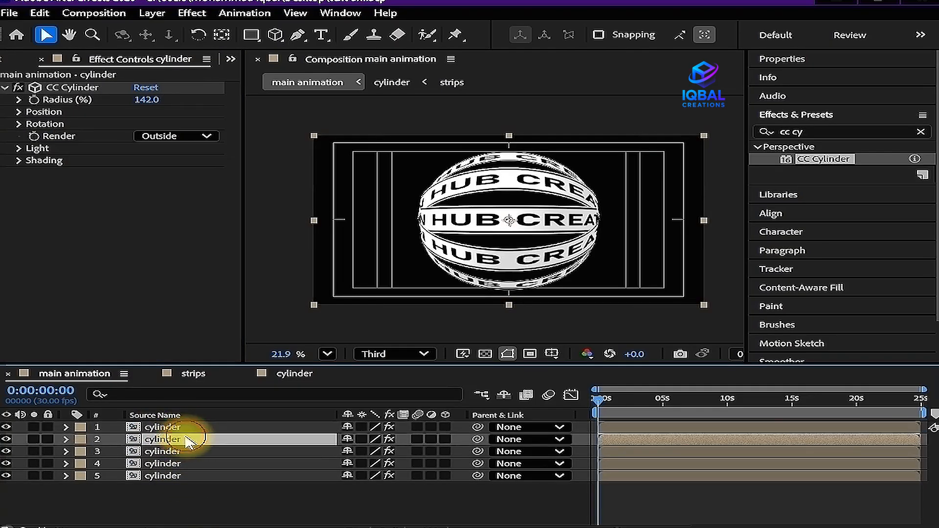
click(179, 426)
click(145, 100)
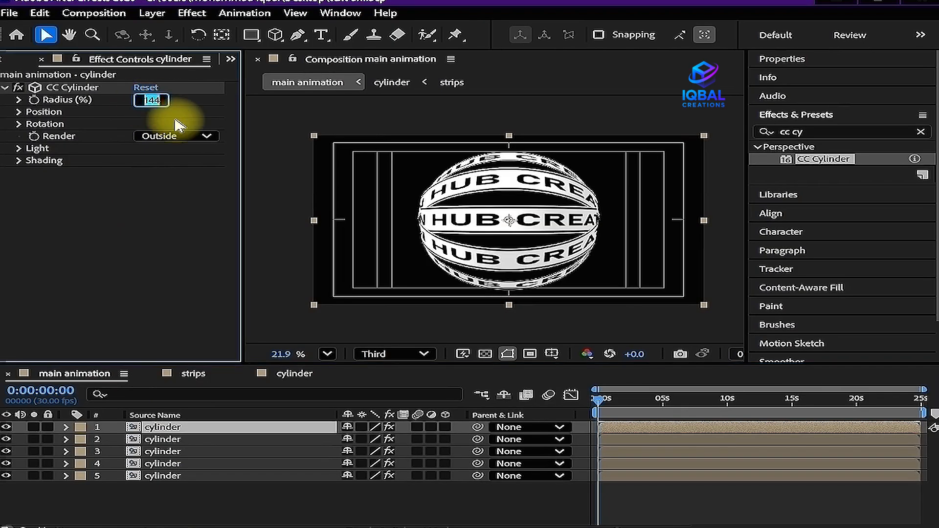
text(140)
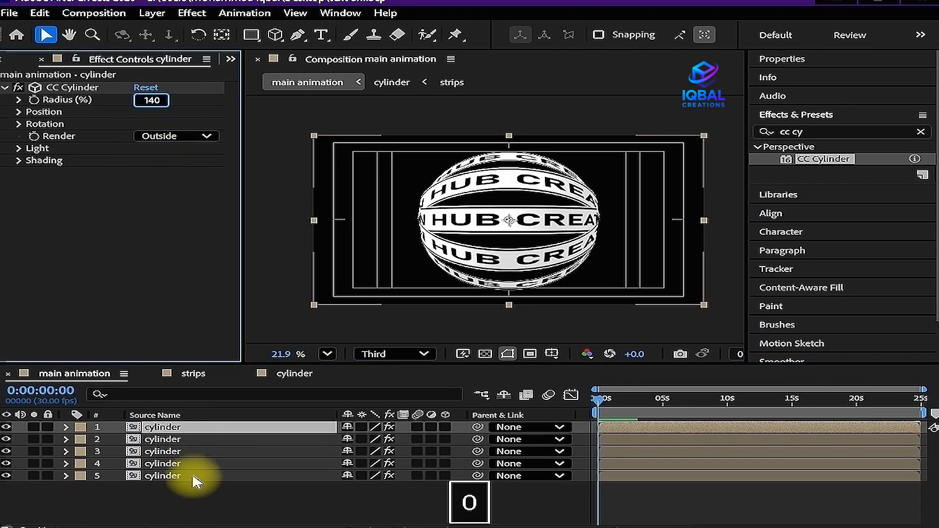
Set CC Cylinder's Radius to 140% on the second and fourth cylinder layers, check the third and fifth layers, and save the project
click(177, 440)
click(149, 100)
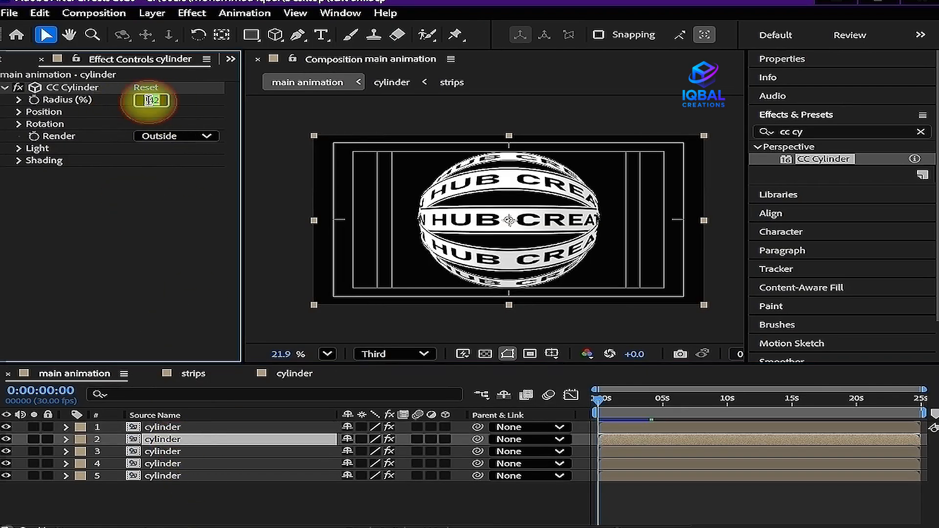
text(140)
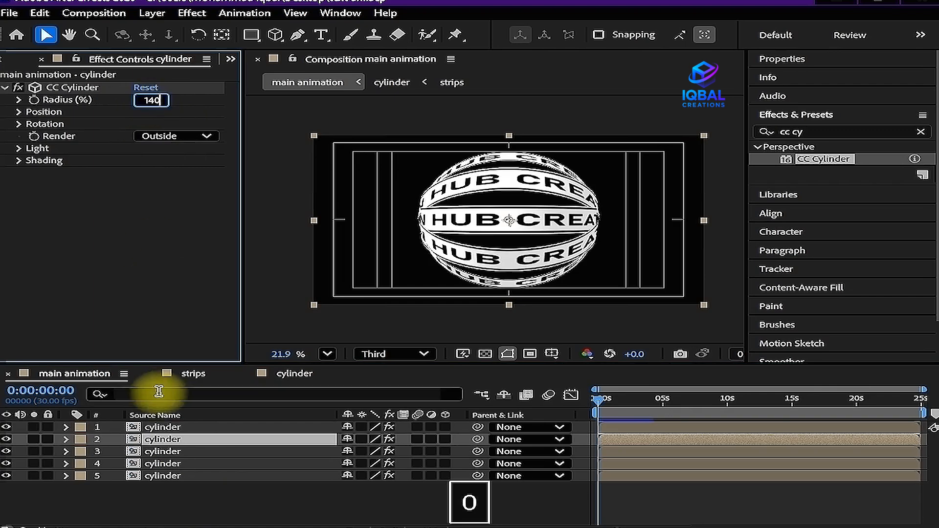
click(167, 451)
click(176, 463)
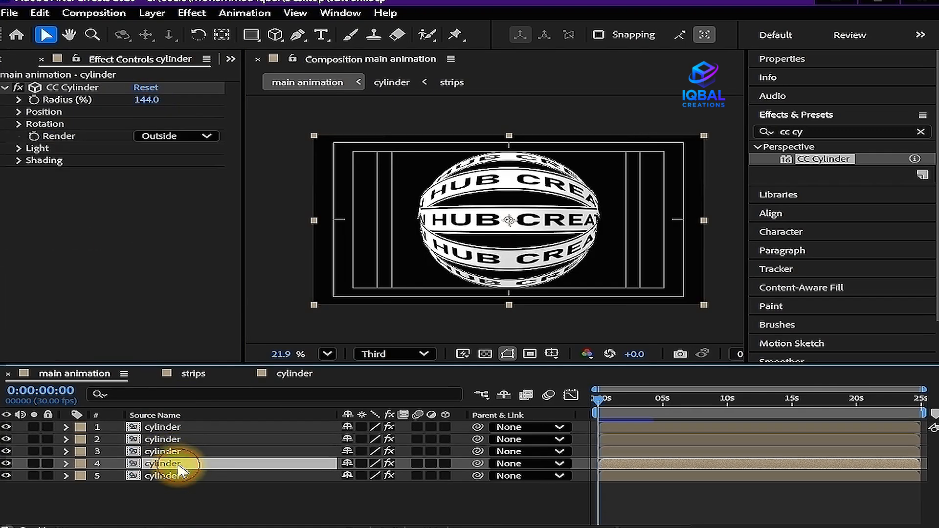
text(40)
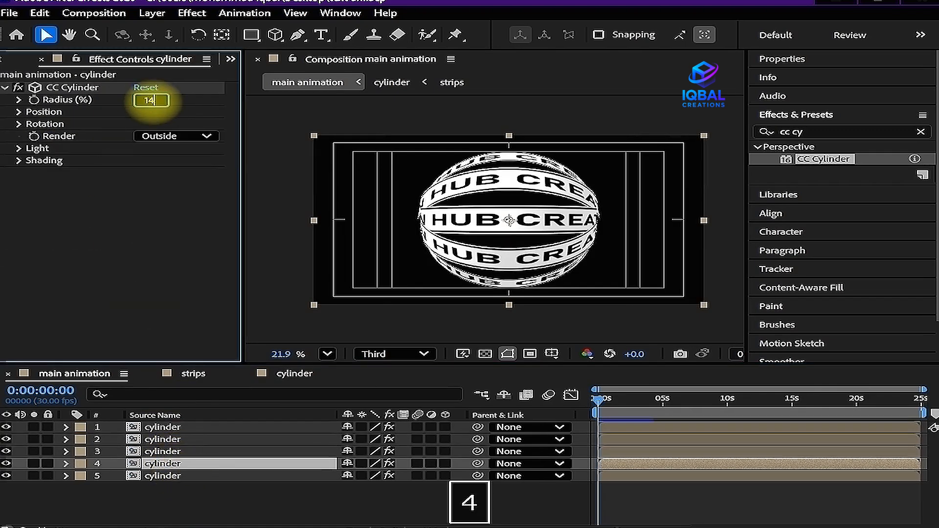
click(177, 476)
click(218, 497)
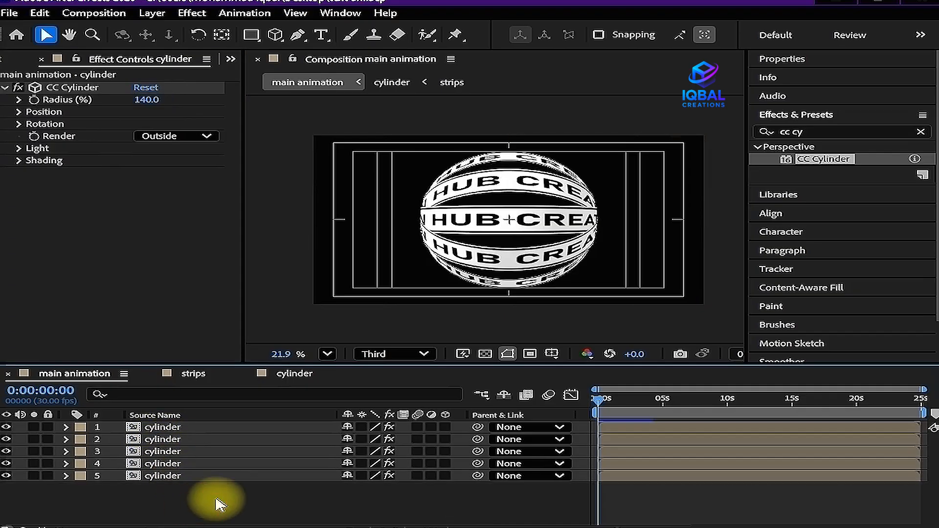
key(ctrl+s)
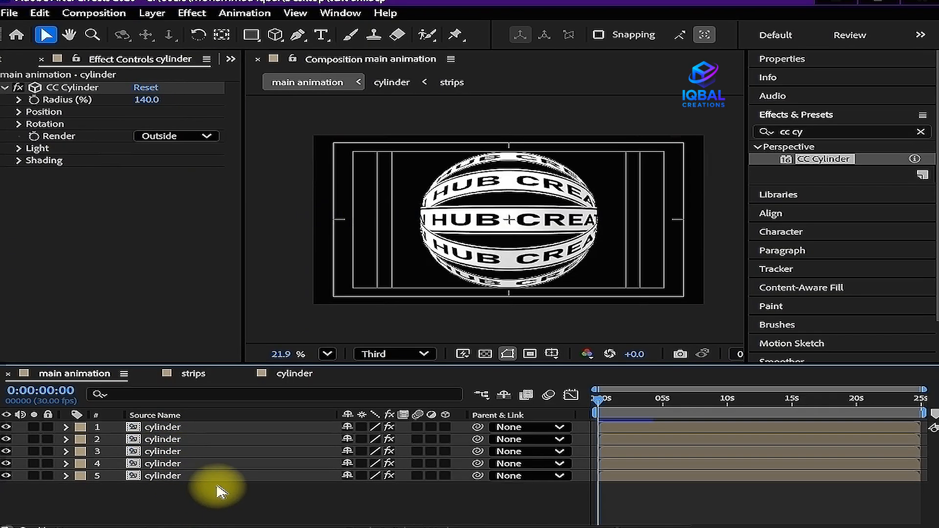
Pre-compose all five cylinder layers as "front side", moving all attributes into the new composition, and preview the animation from the start
drag(276, 501, 276, 428)
key(ctrl+shift+c)
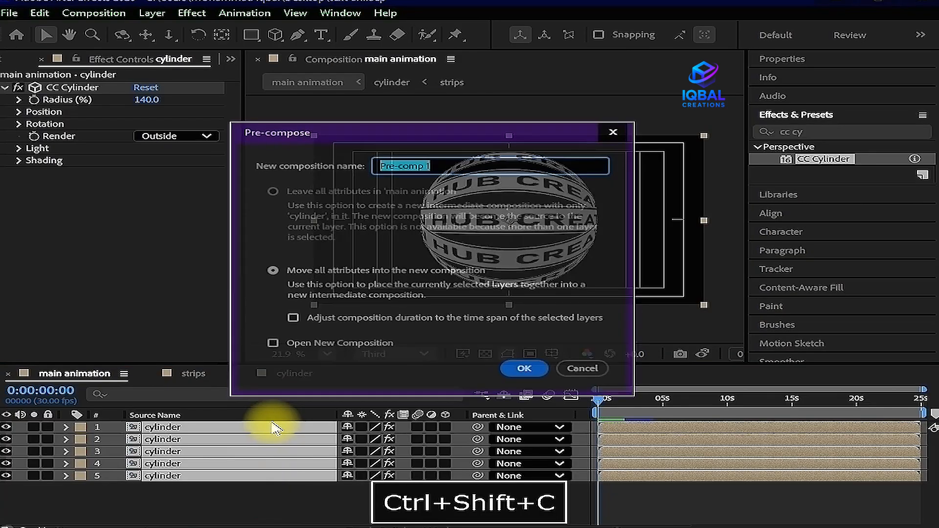
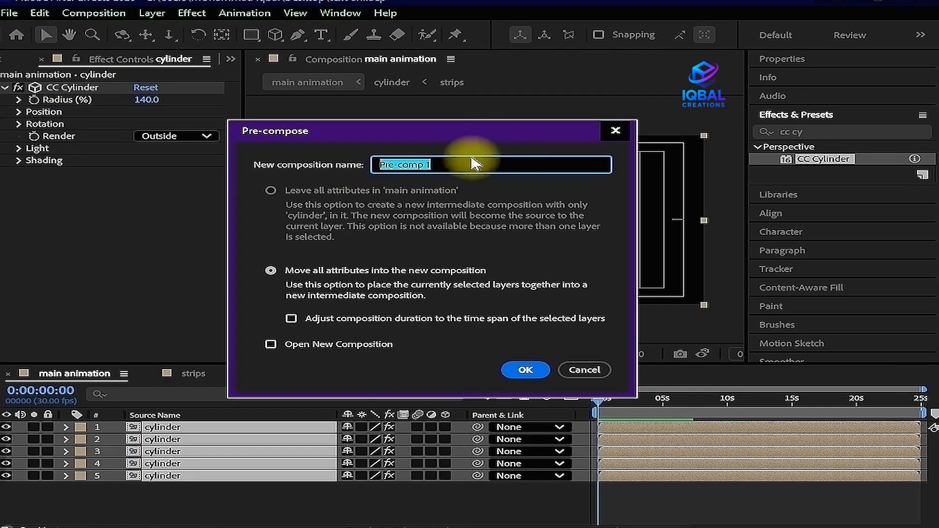
text(front sid)
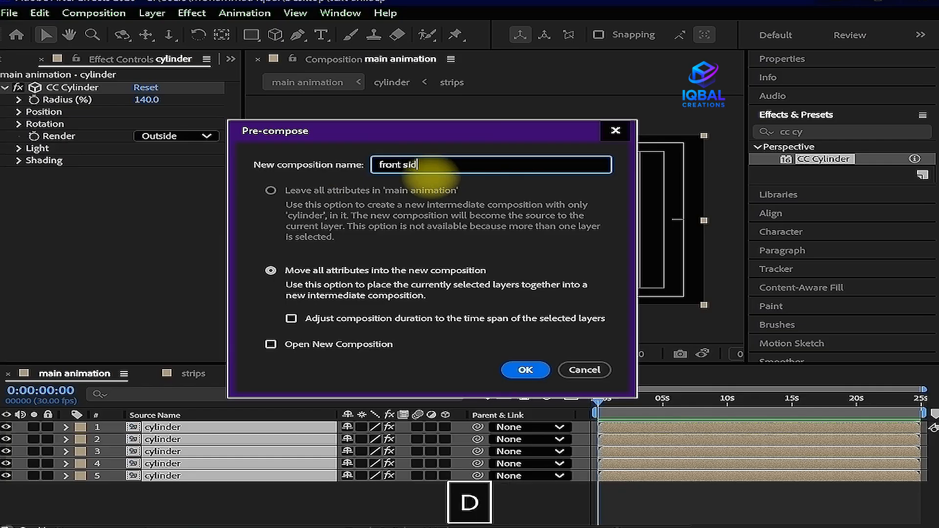
text(e)
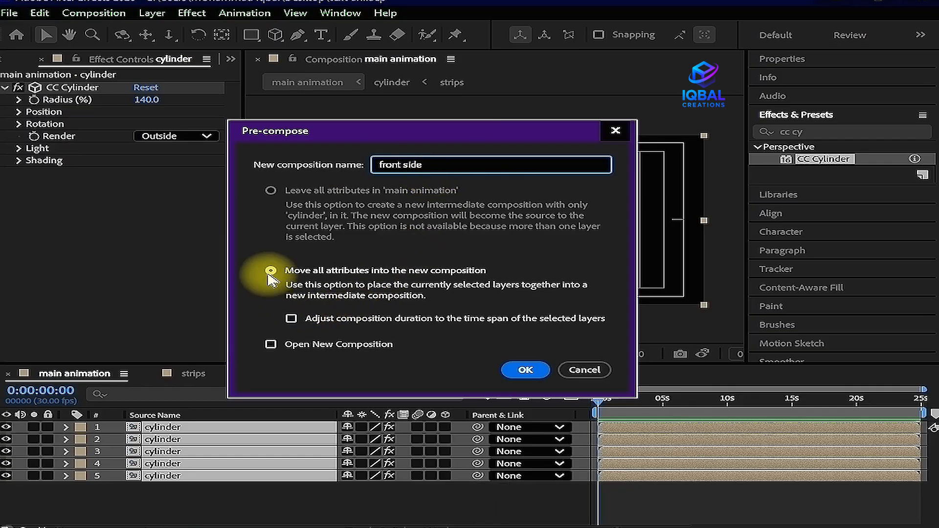
click(524, 371)
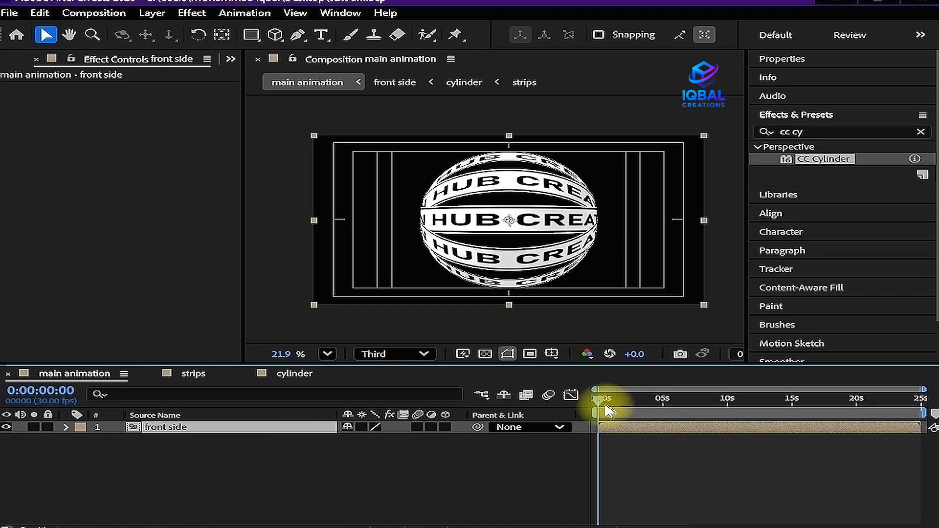
drag(602, 402, 574, 411)
key(space)
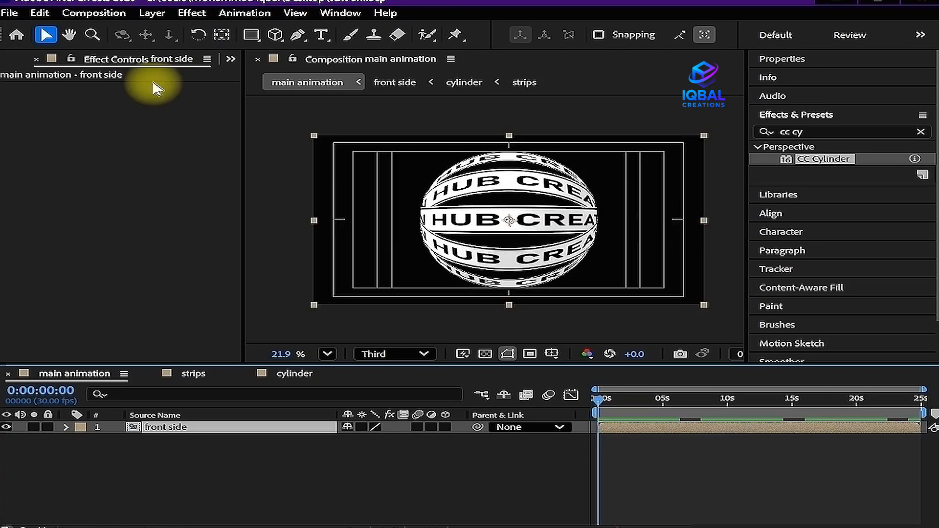
Duplicate the front side composition in the project and rename the copy "back side"
key(ctrl+0)
click(59, 200)
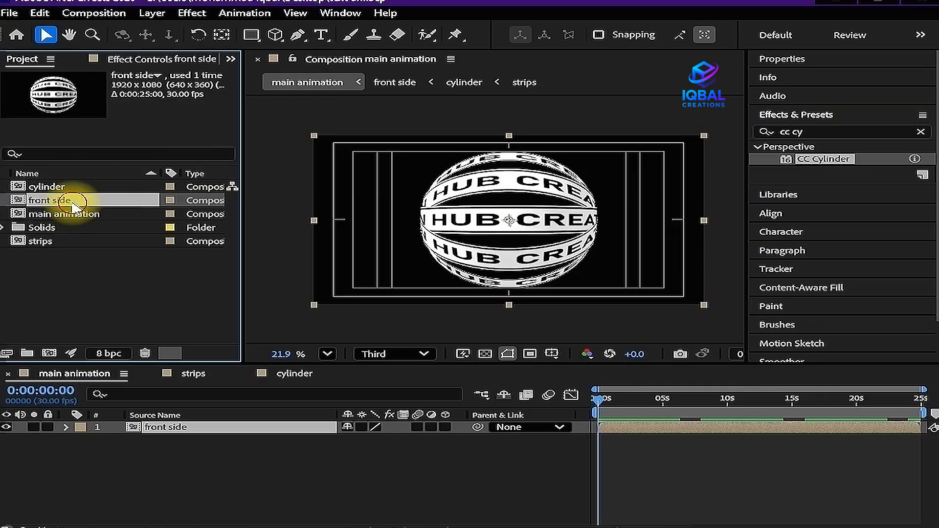
key(ctrl+d)
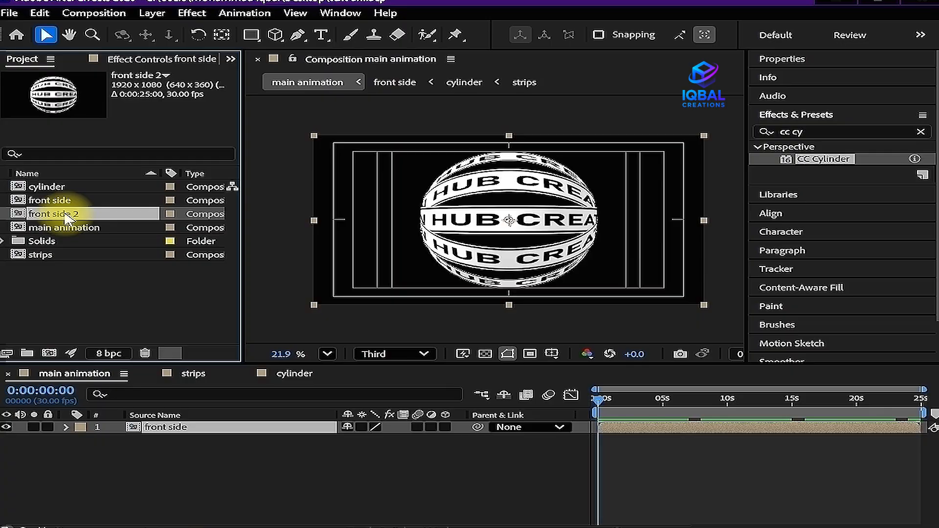
key(Return)
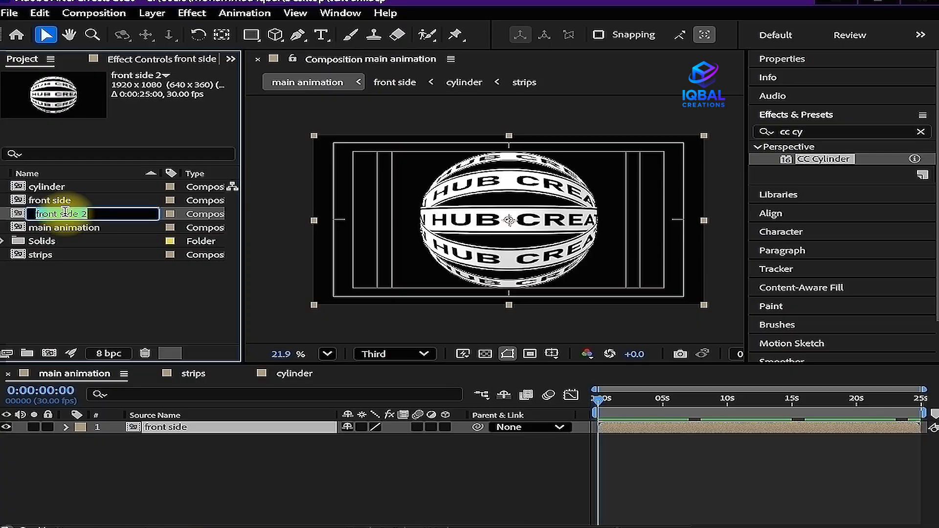
text(back )
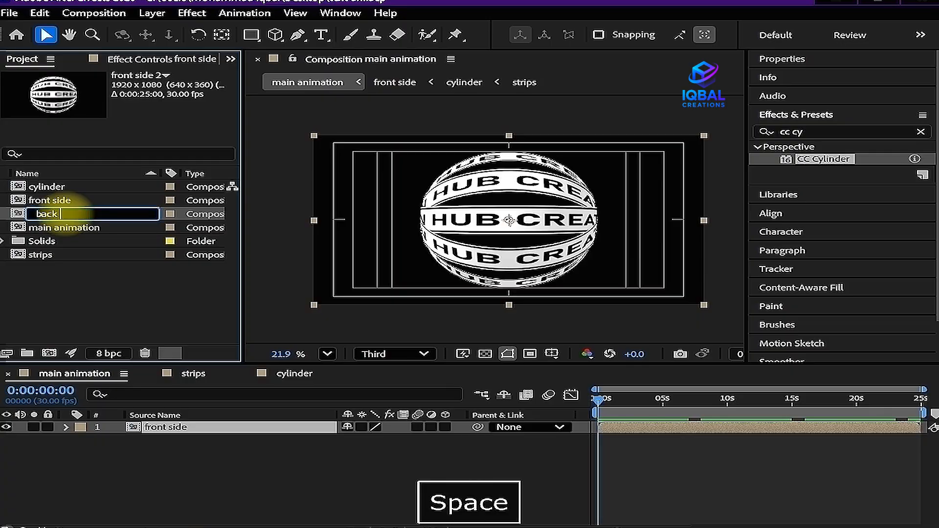
text(side)
click(35, 277)
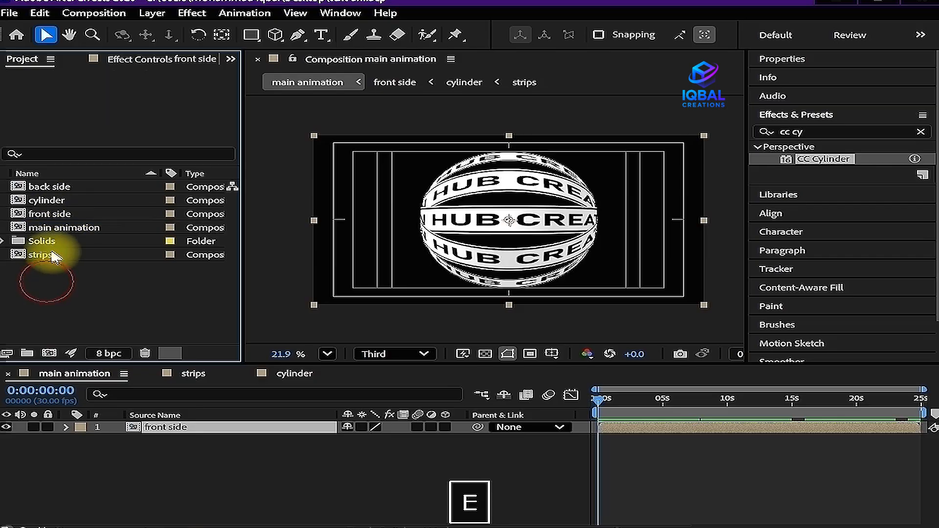
Add the back side composition beneath the front side layer in main animation and open it for editing
drag(58, 186, 151, 462)
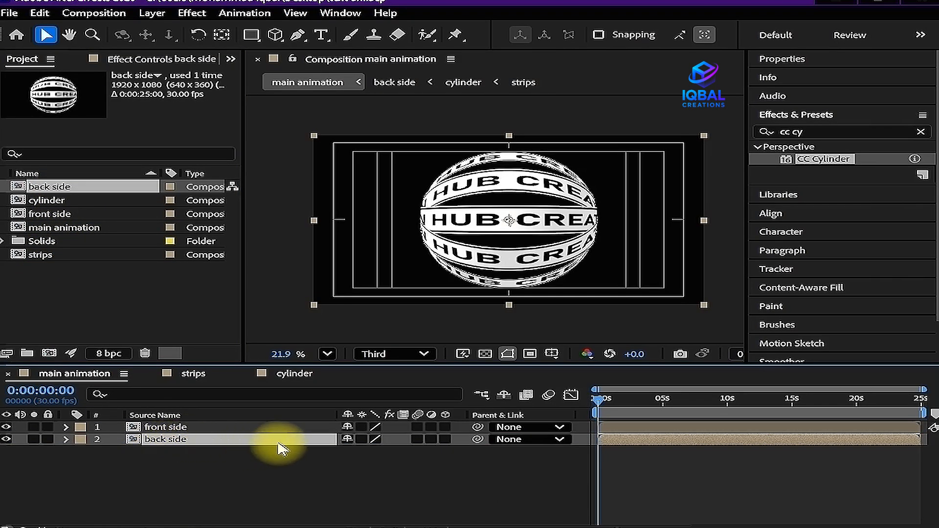
double_click(190, 438)
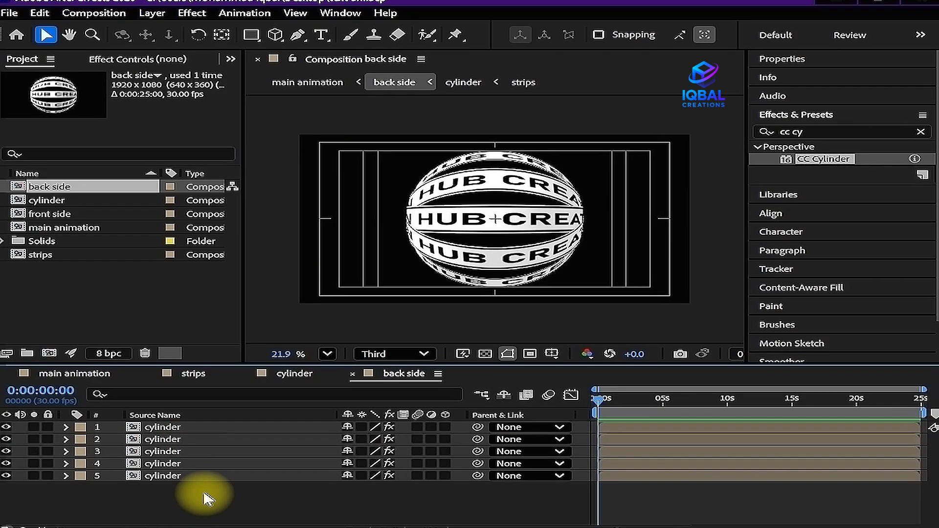
Set the CC Cylinder Render option to Inside on all five cylinder layers of the back side composition
click(203, 427)
click(188, 59)
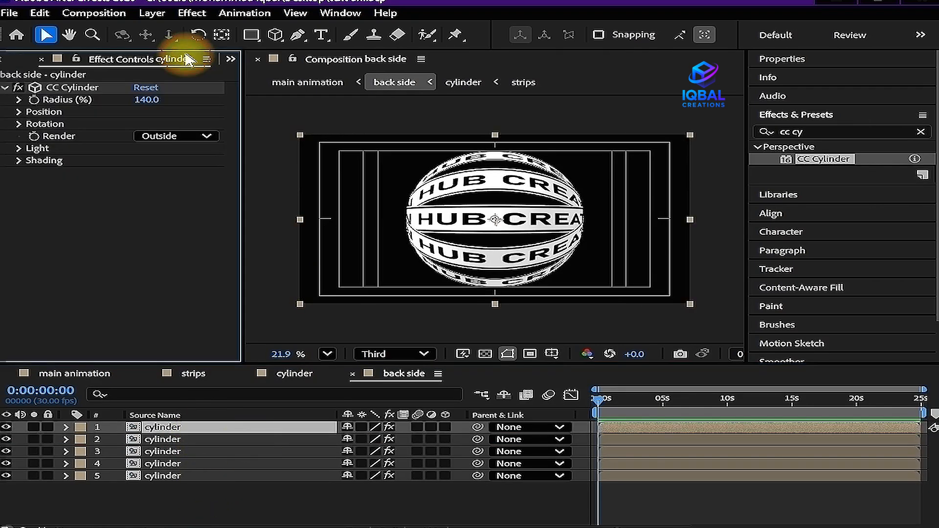
click(161, 137)
click(185, 184)
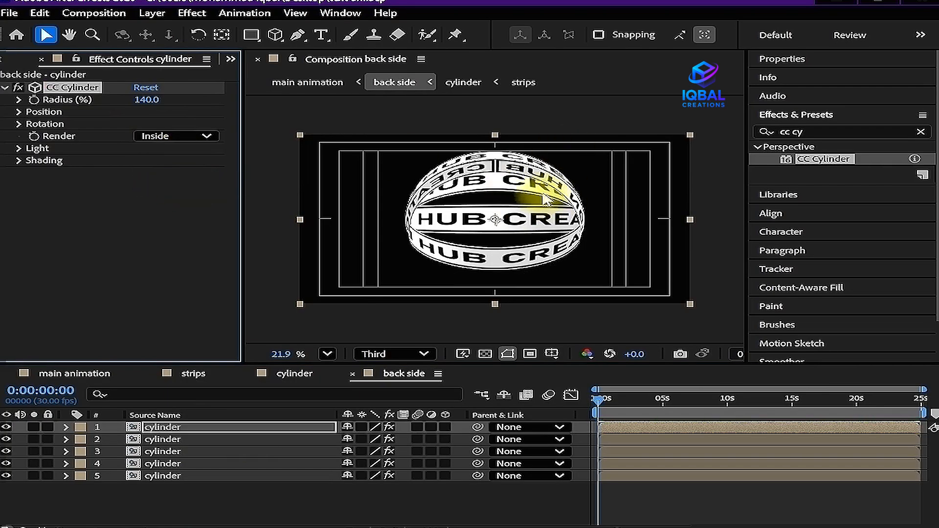
click(214, 438)
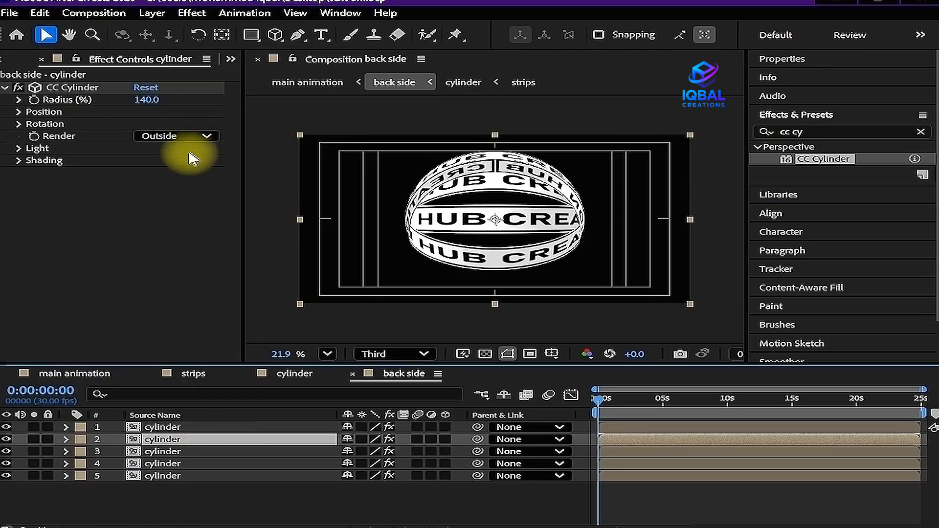
click(185, 137)
click(180, 183)
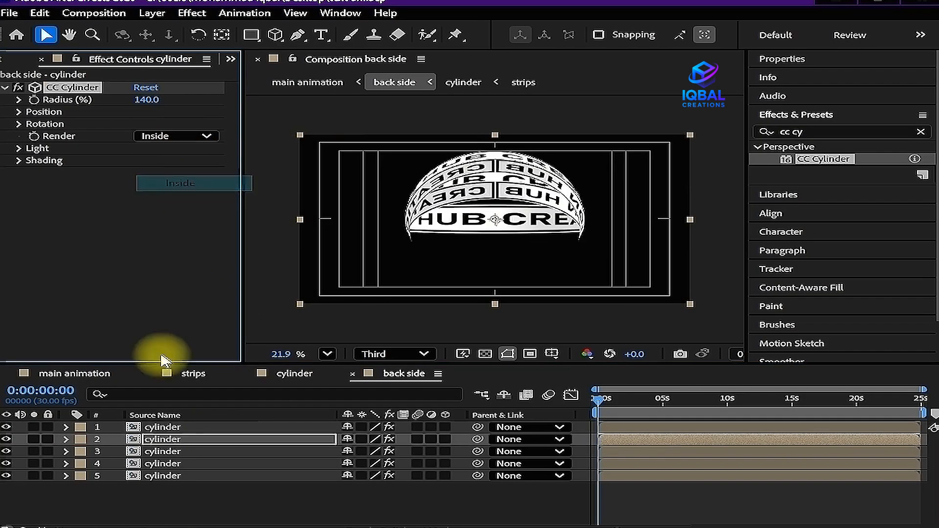
click(178, 450)
click(184, 137)
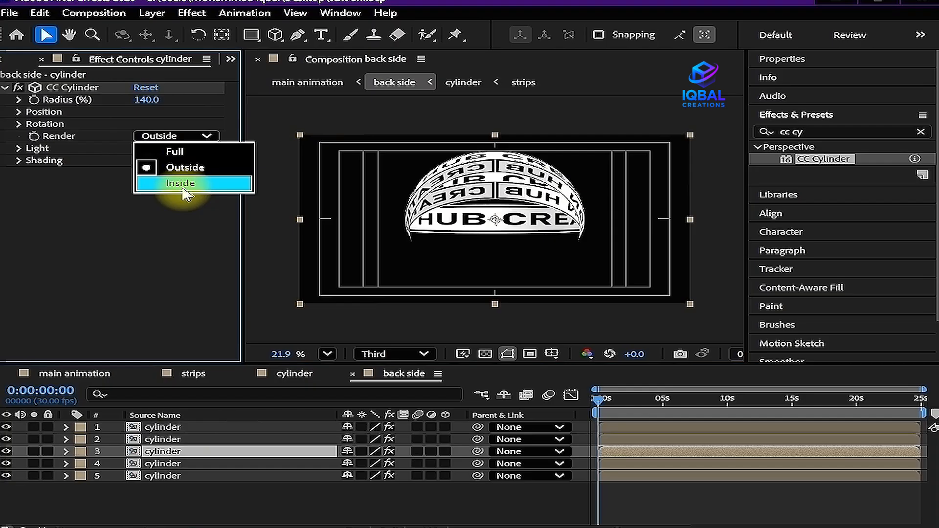
click(180, 183)
click(188, 464)
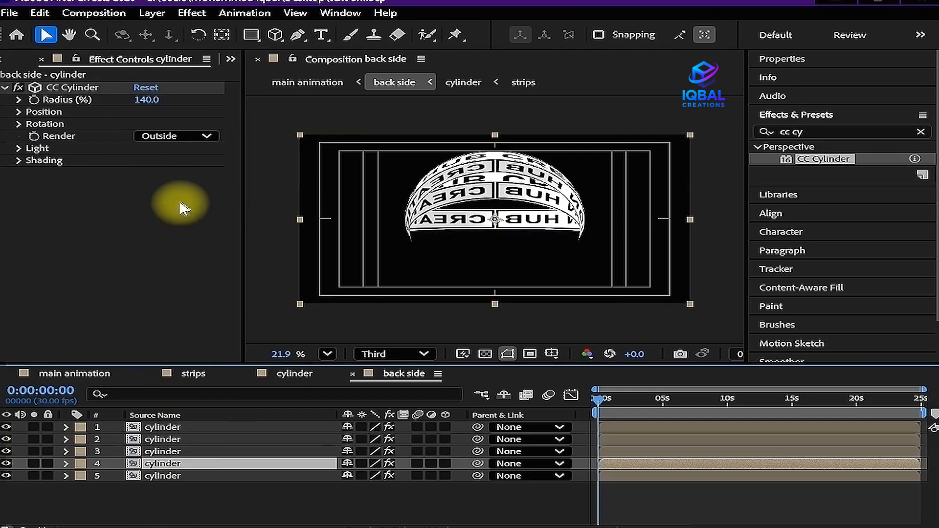
click(185, 137)
click(180, 183)
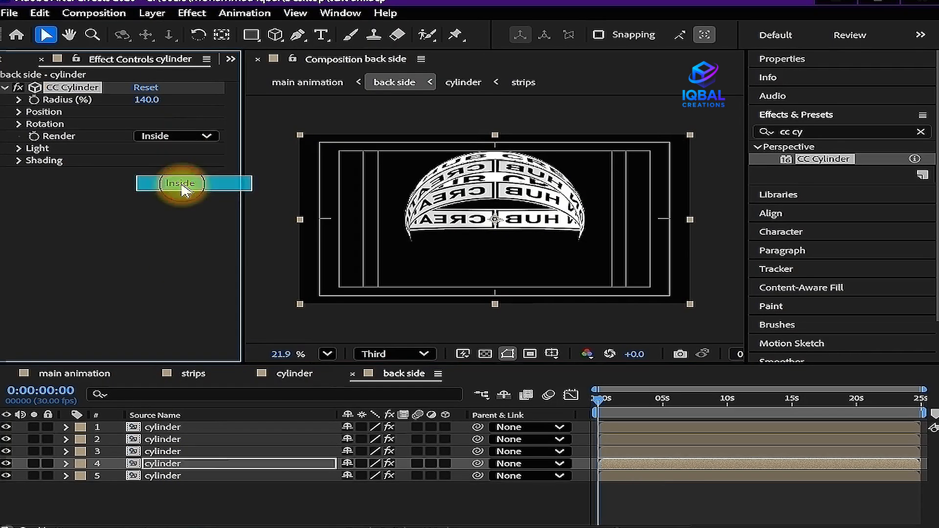
click(187, 477)
click(194, 138)
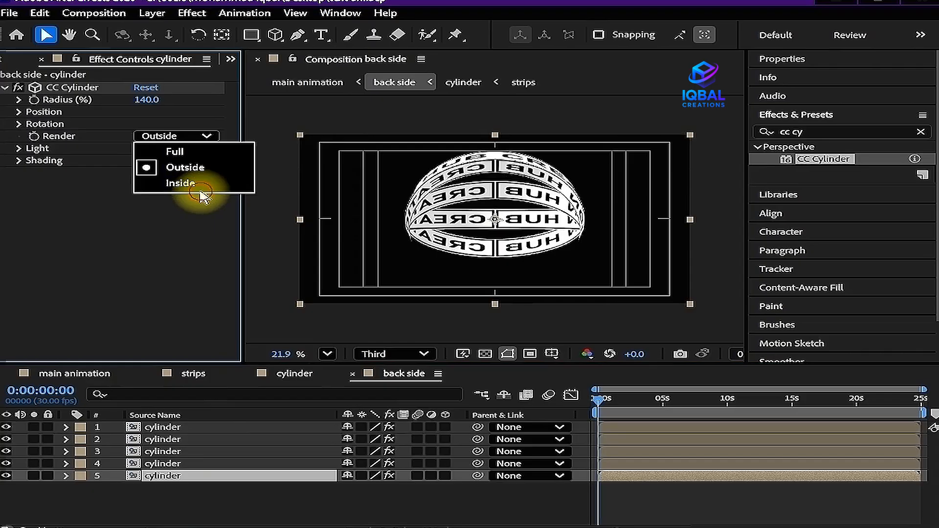
click(180, 183)
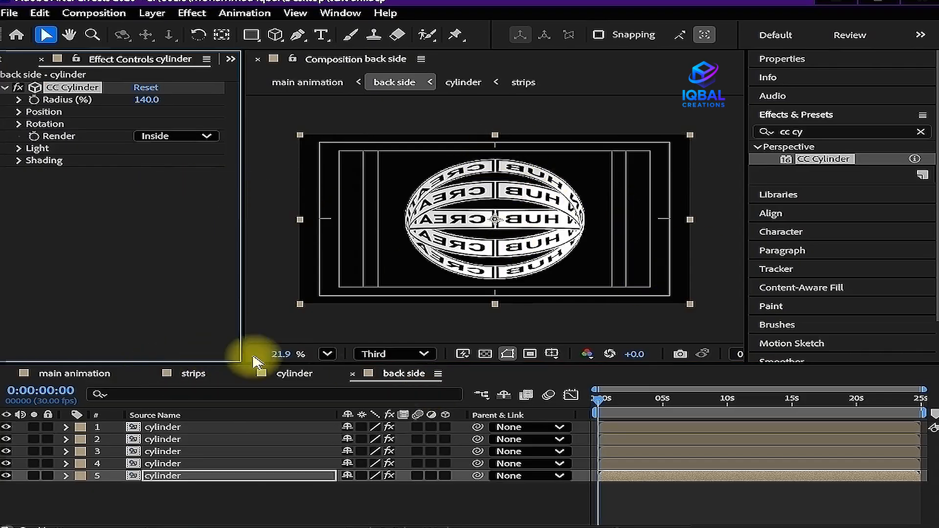
Compare the main animation with the back side layer hidden and shown, and check the sphere at 0:00:02:20
click(72, 375)
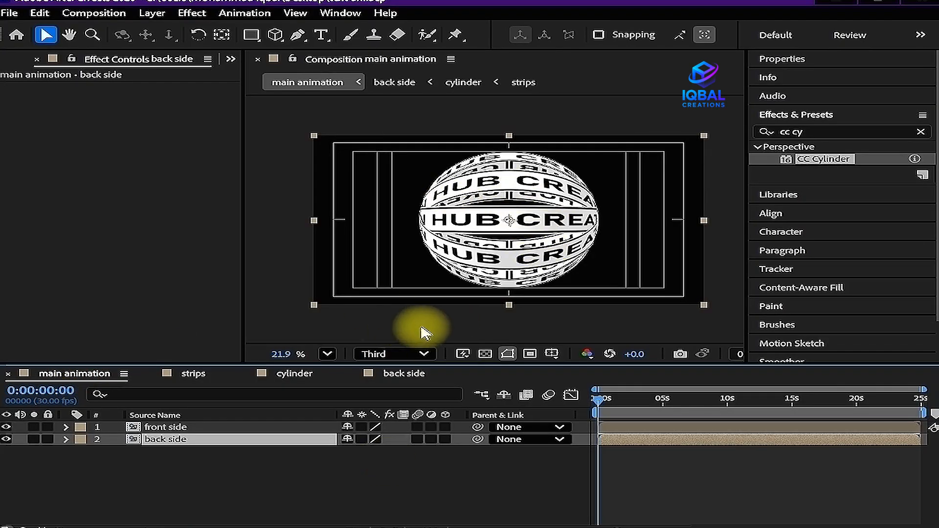
click(7, 440)
click(7, 439)
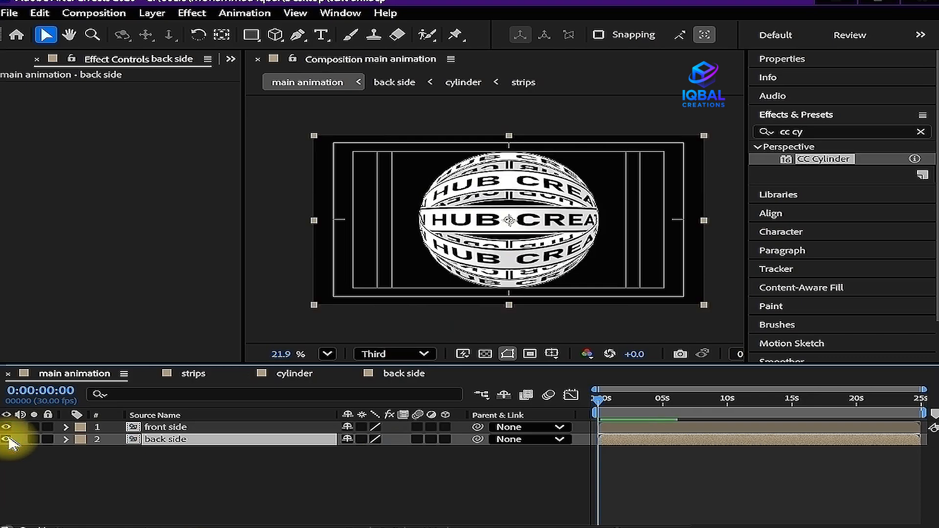
click(7, 440)
click(7, 439)
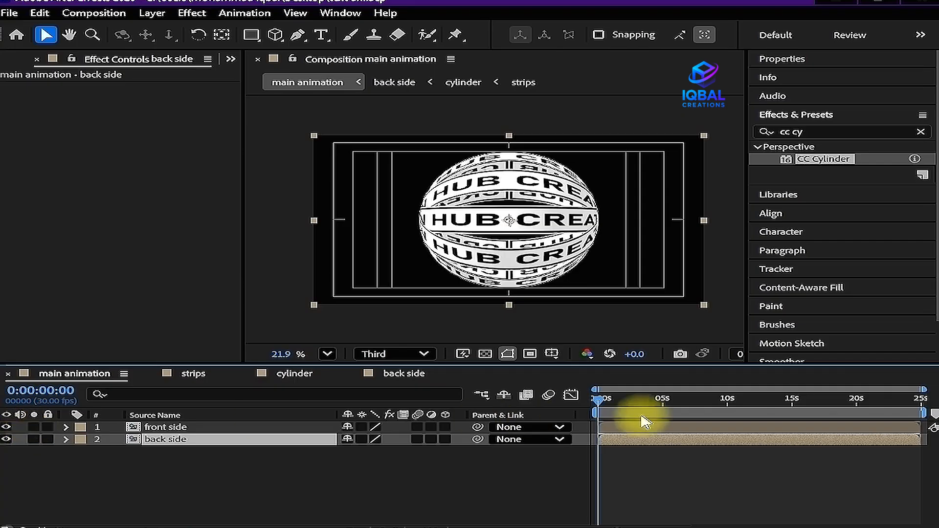
click(628, 400)
drag(633, 402, 635, 397)
key(F2)
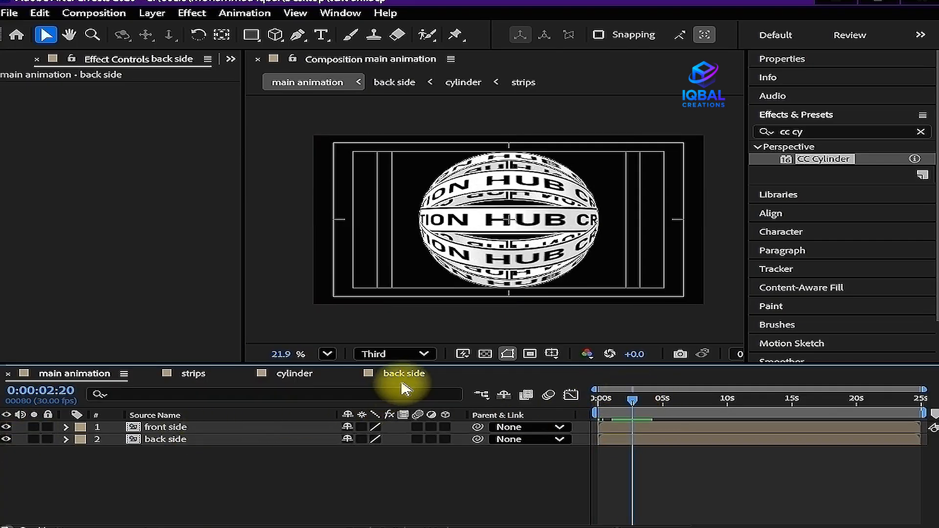
Reveal the project source of the back side composition's first layer and duplicate that cylinder composition
click(405, 375)
click(237, 429)
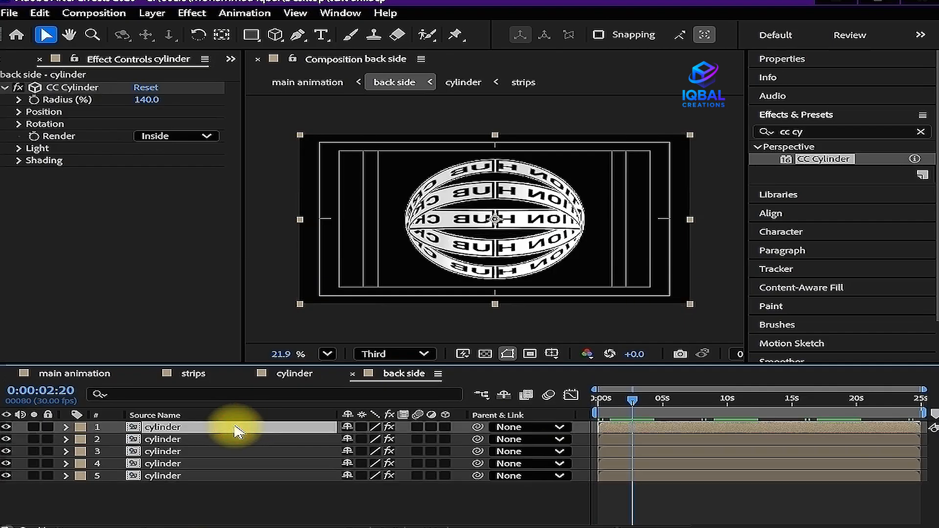
right_click(203, 430)
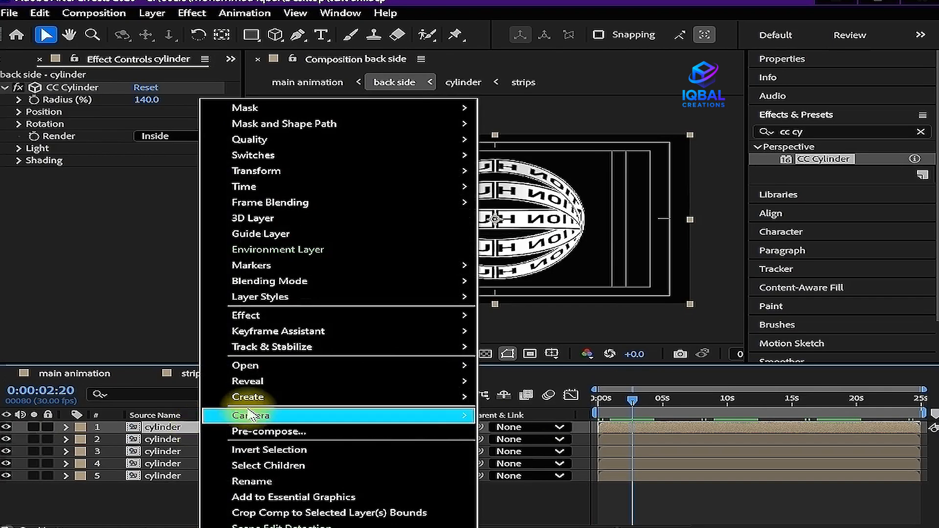
mouse_move(276, 386)
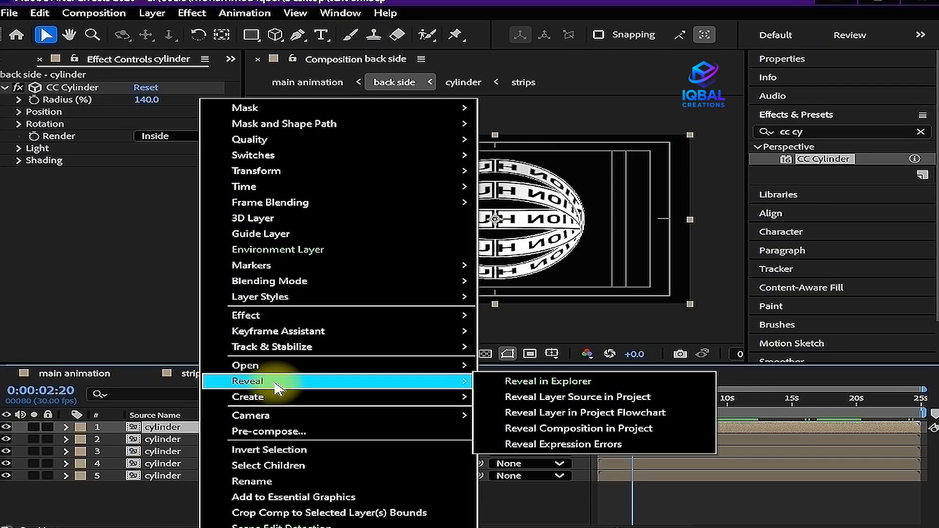
click(577, 398)
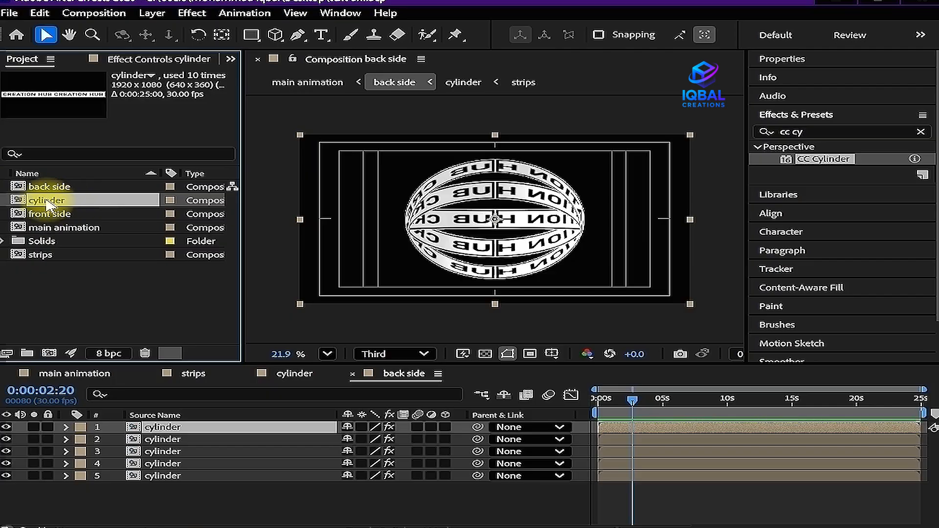
key(ctrl+d)
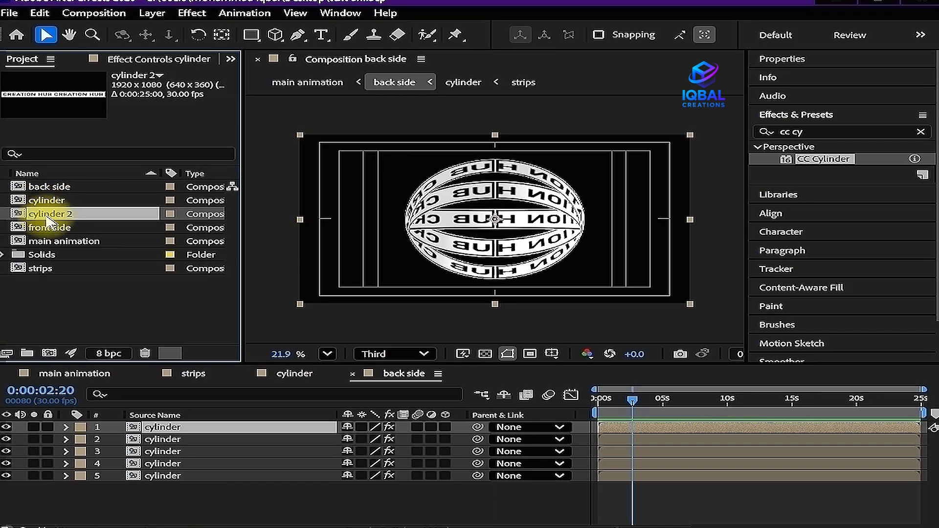
Replace all five cylinder layers in the back side composition with cylinder 2 and preview the animation from the start
drag(165, 510, 171, 428)
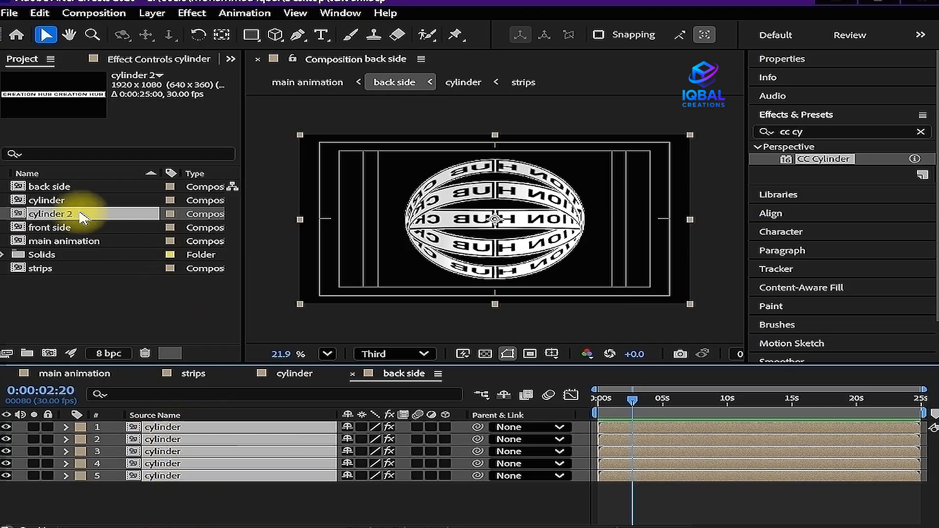
drag(51, 213, 192, 441)
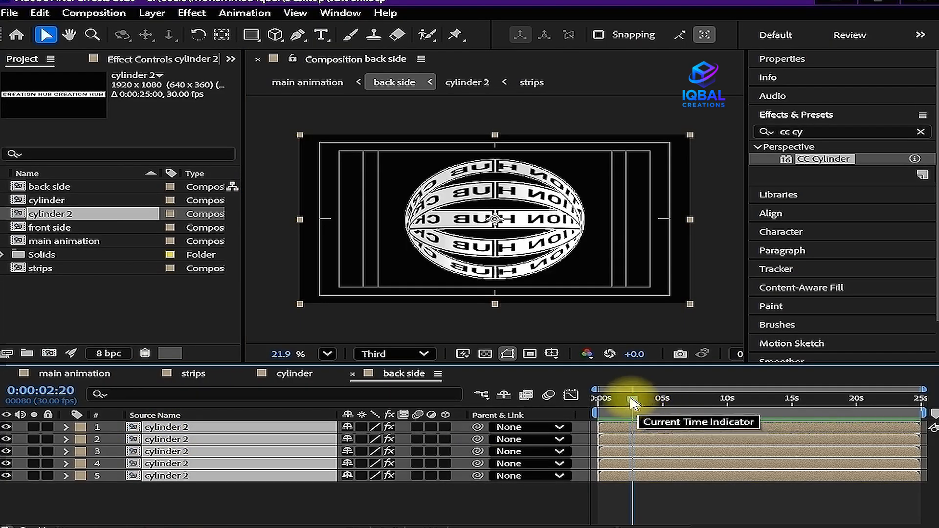
drag(633, 400, 587, 396)
key(space)
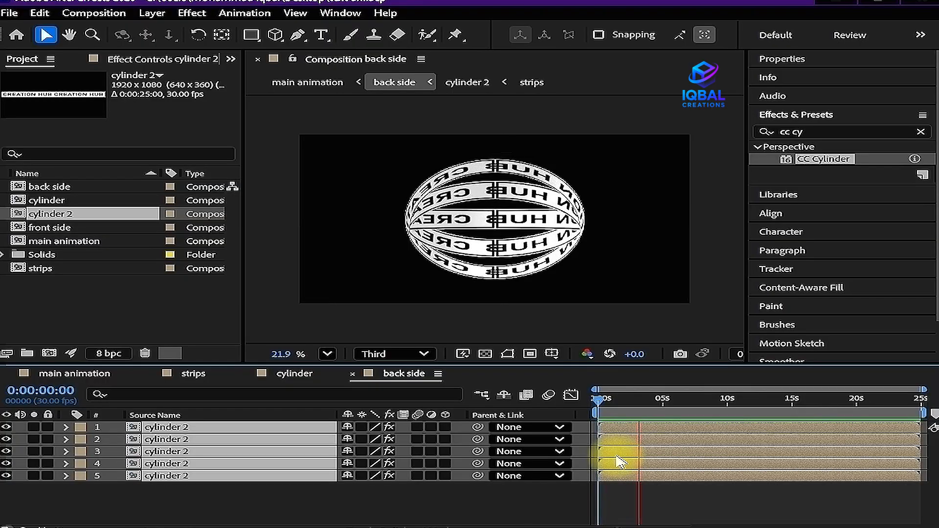
key(space)
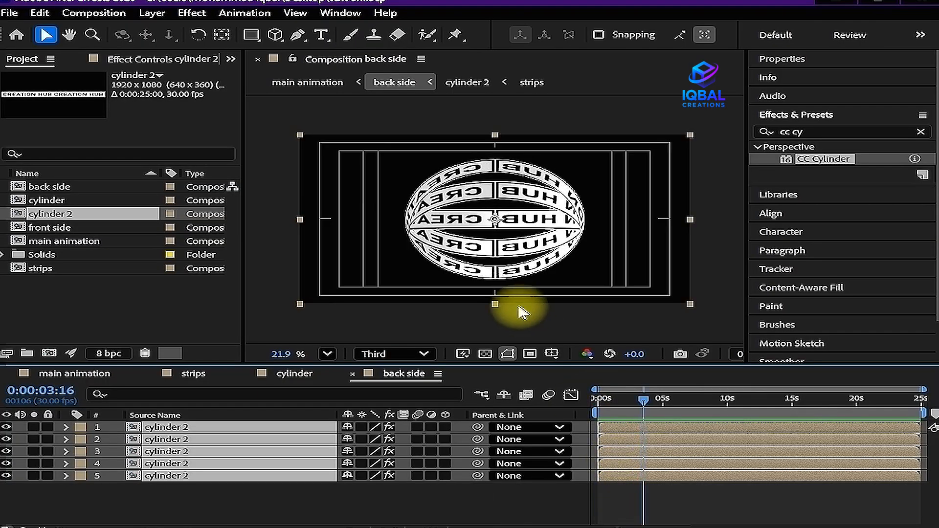
Inspect the cylinder 2 composition and its nested strips composition, and close strips
click(220, 491)
click(220, 474)
double_click(230, 476)
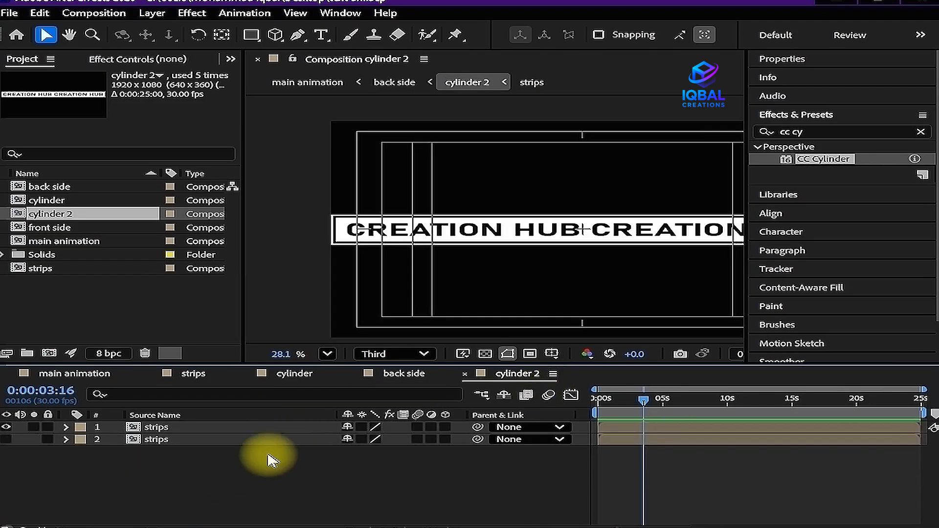
click(198, 430)
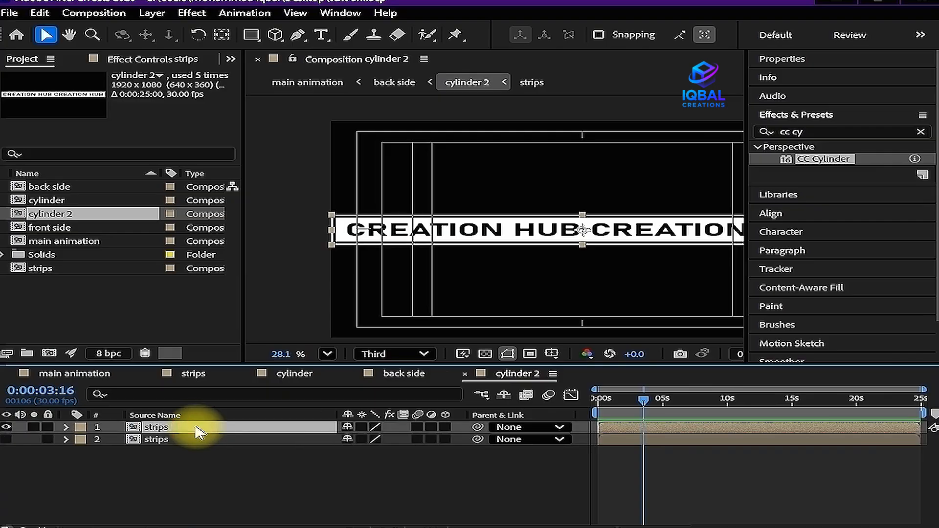
double_click(195, 430)
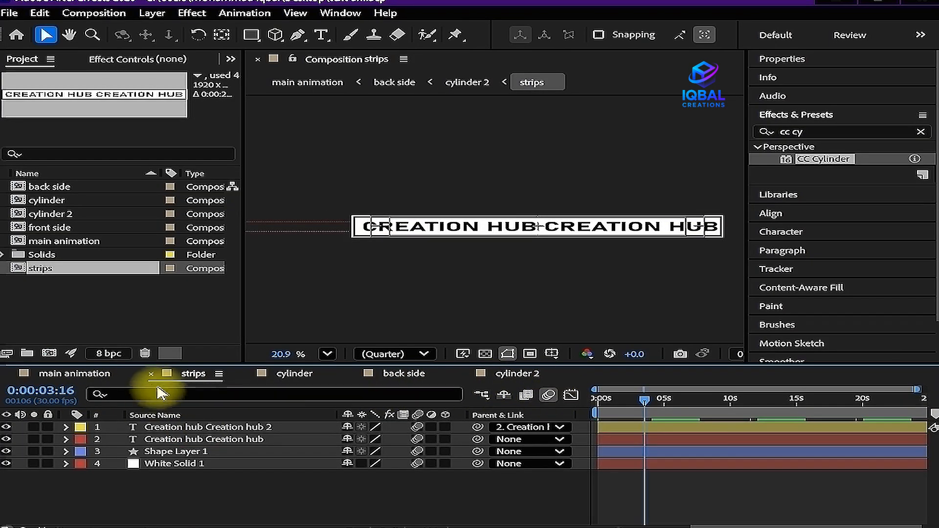
click(151, 375)
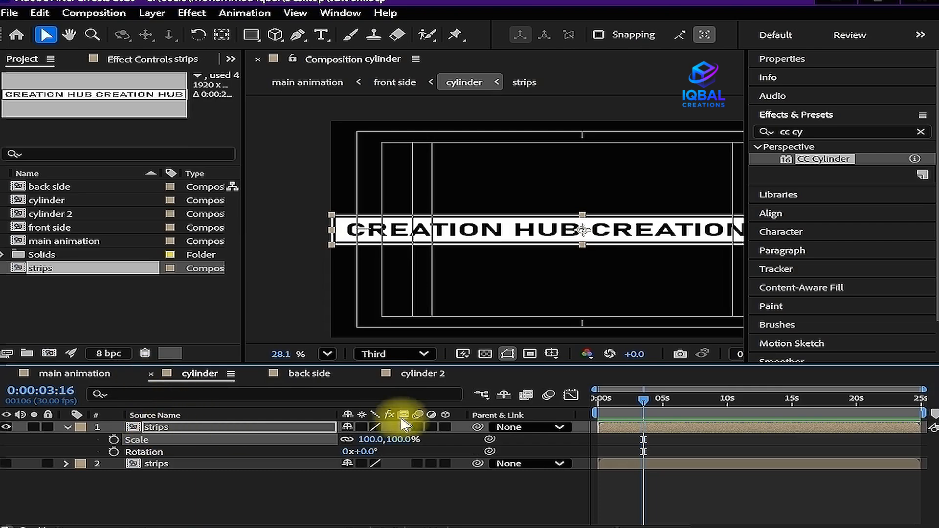
Reveal the project source of the cylinder composition's first strips layer and duplicate the strips composition
click(272, 430)
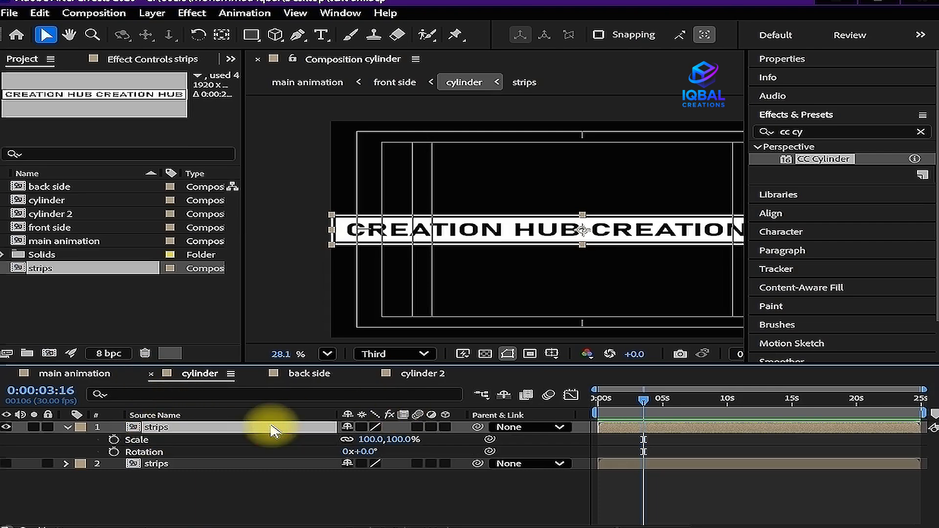
right_click(272, 430)
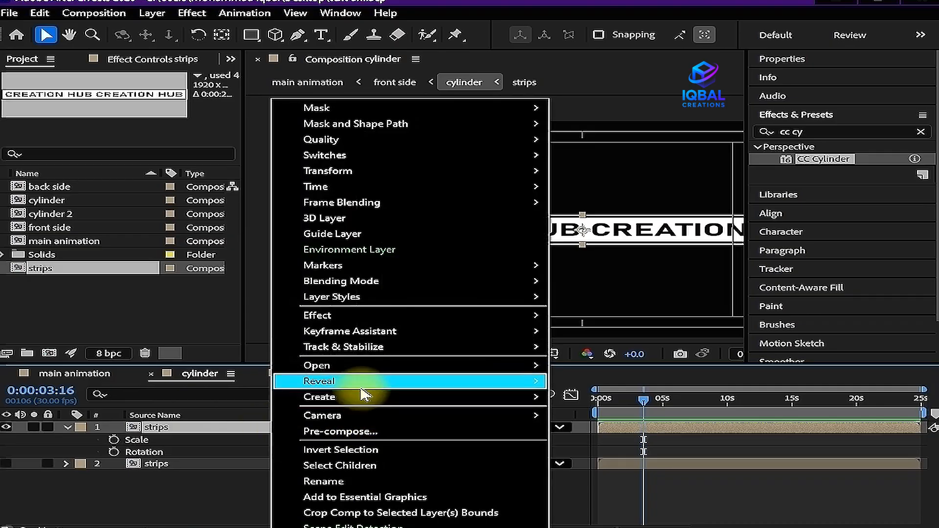
mouse_move(523, 381)
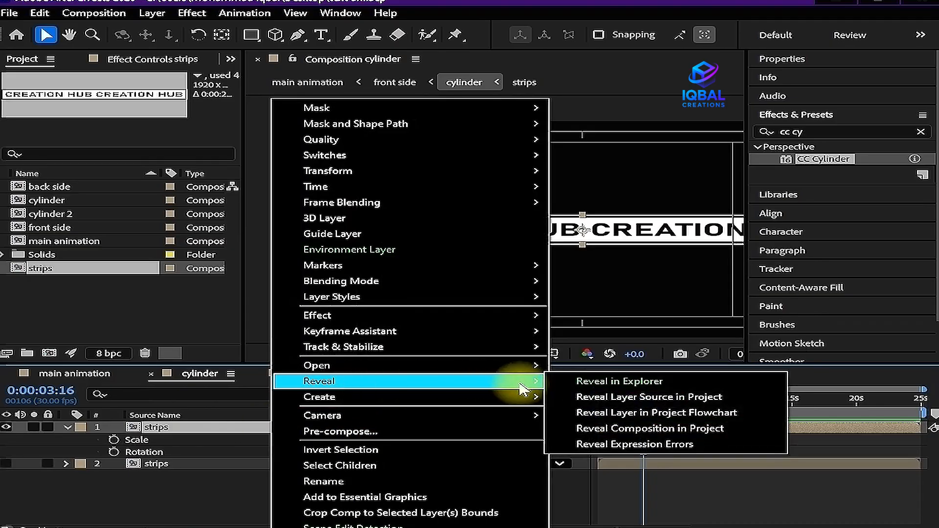
click(637, 398)
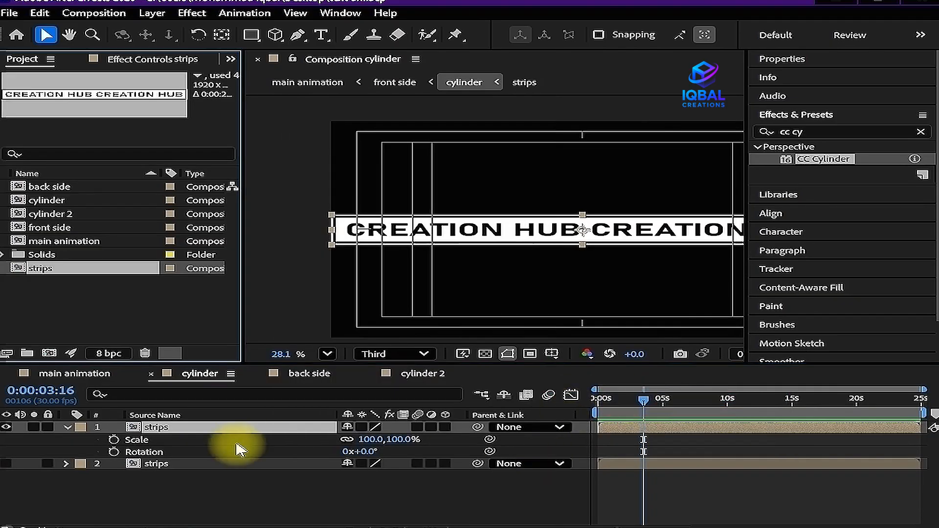
click(67, 428)
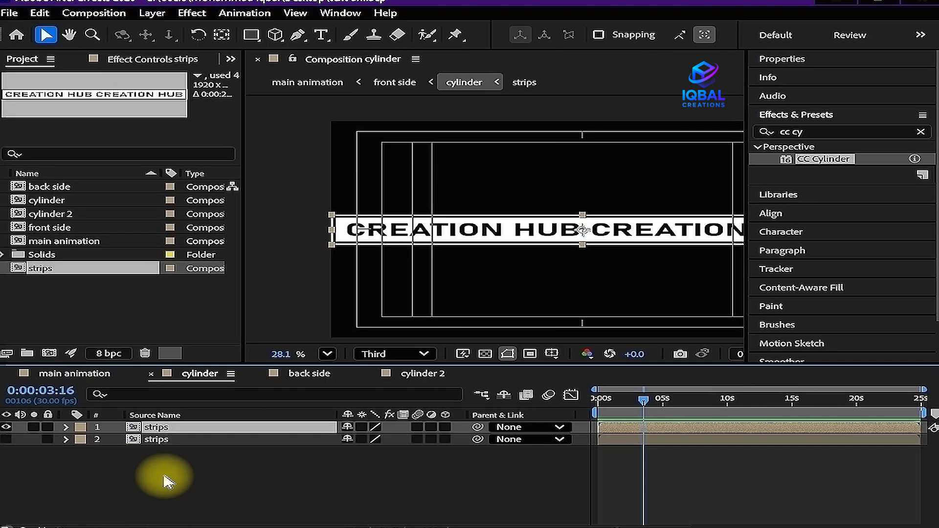
click(41, 273)
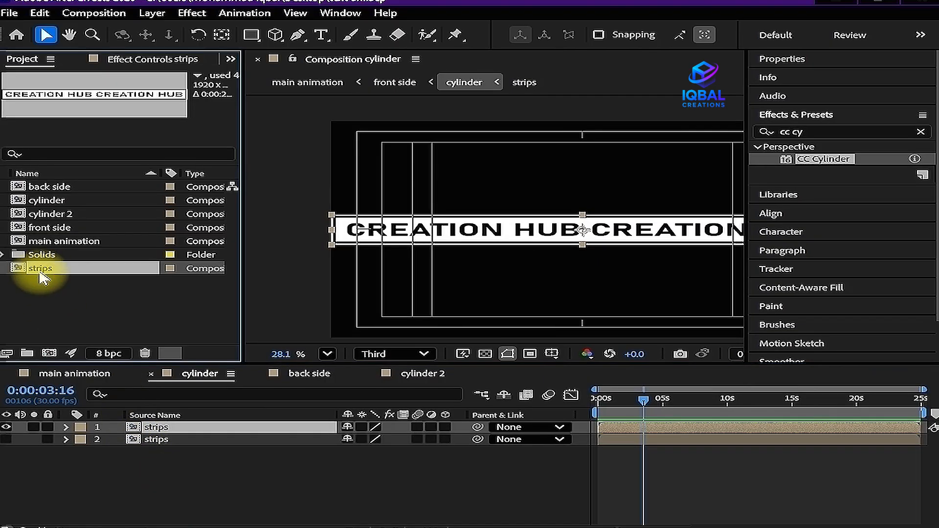
key(ctrl+d)
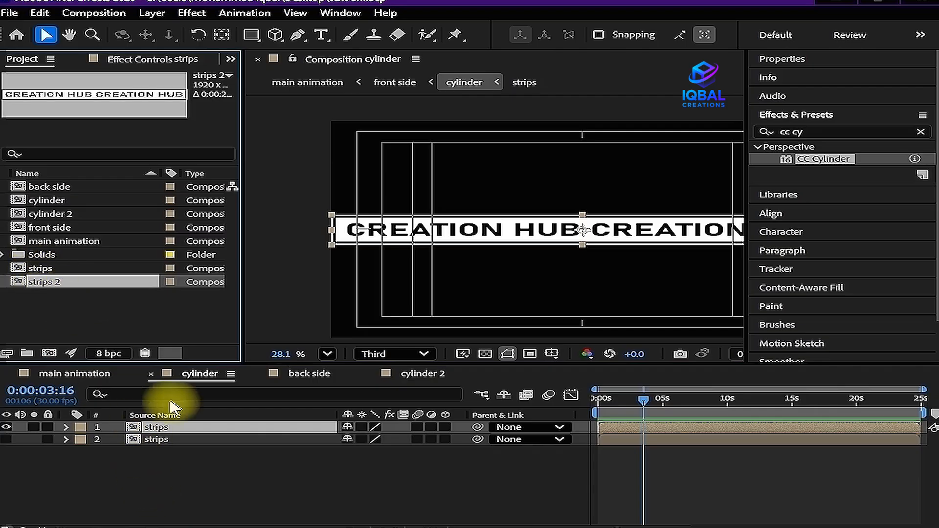
Replace the visible strips layer in the cylinder composition with strips 2 and delete the hidden strips layer below it
drag(39, 281, 145, 443)
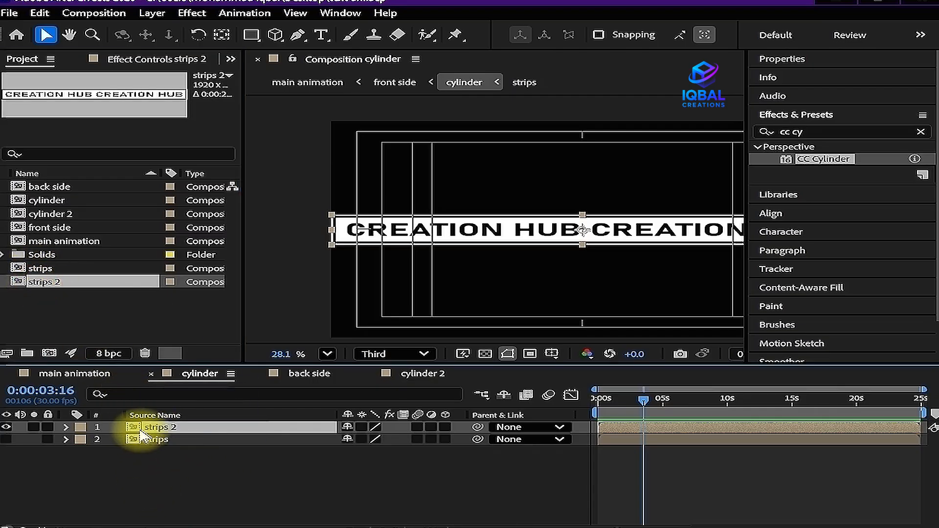
click(165, 440)
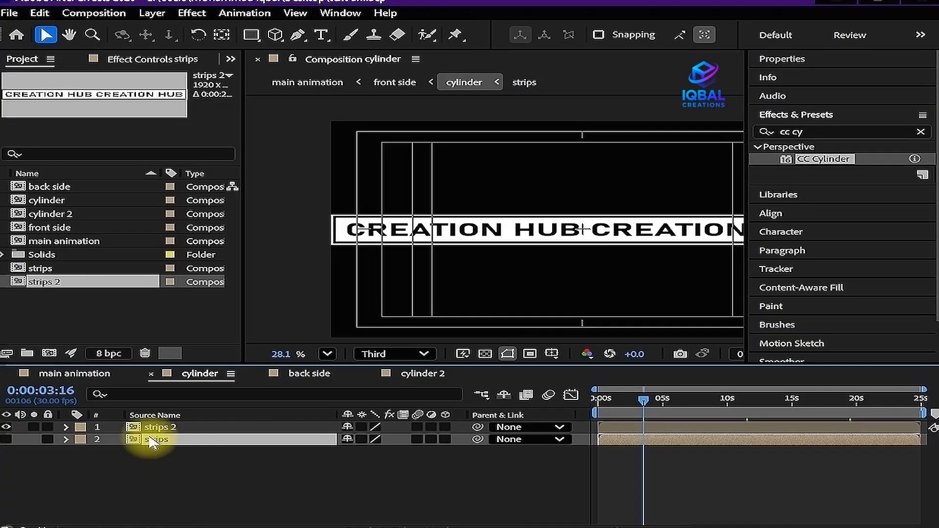
key(Delete)
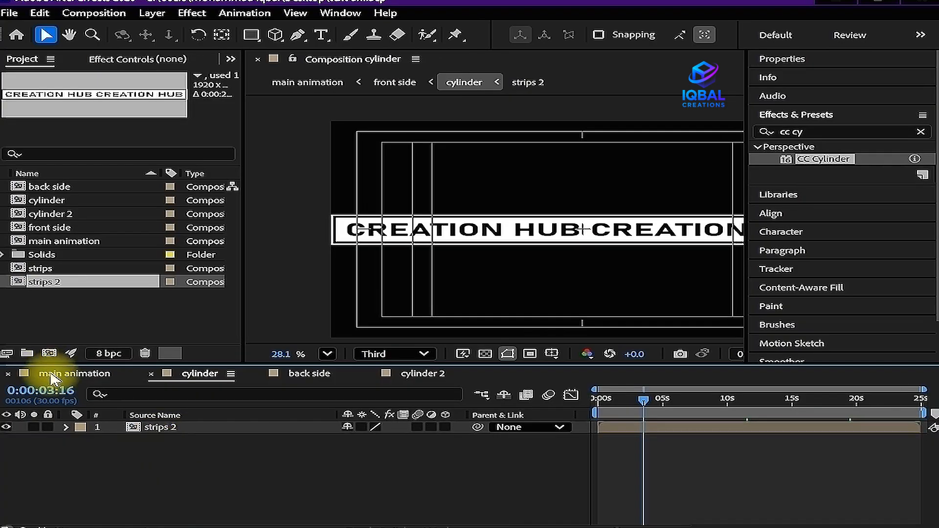
Open the strips 2 composition and recolour its white background solid to black (000000) as a new solid
double_click(164, 427)
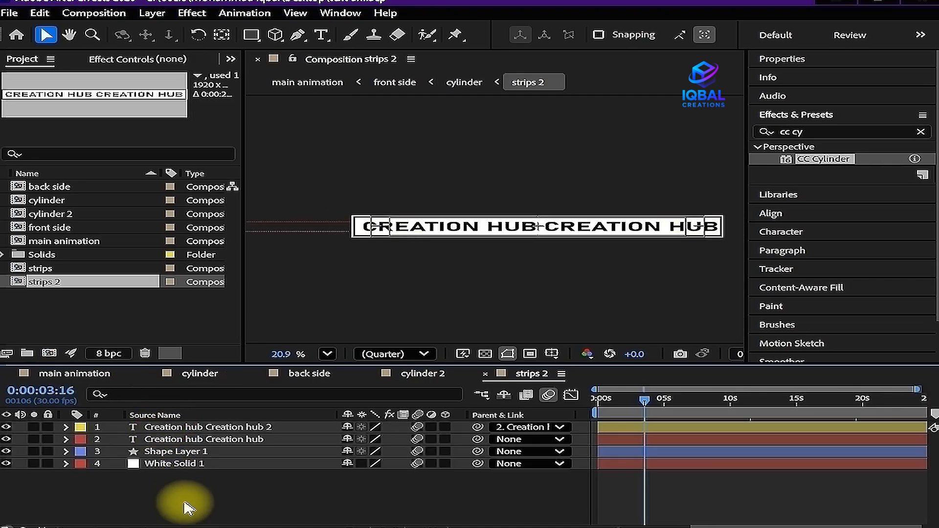
click(187, 464)
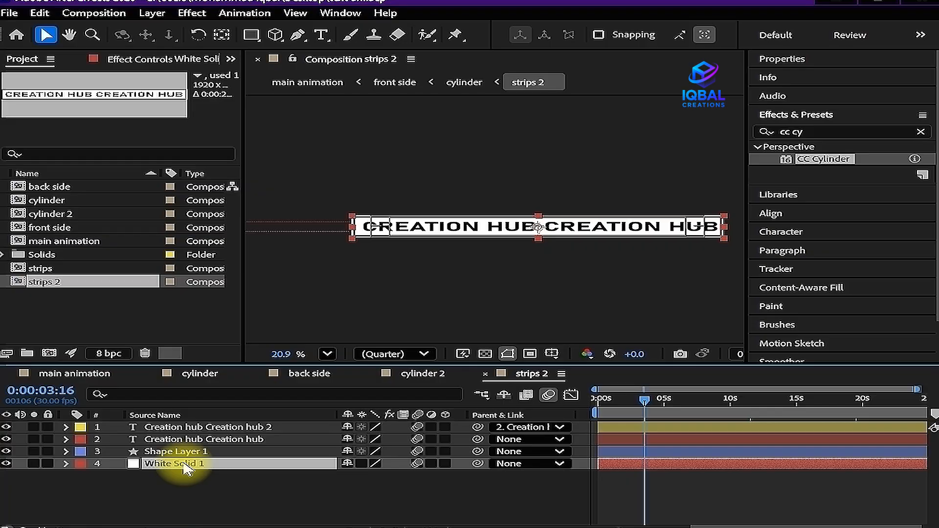
key(ctrl+shift+y)
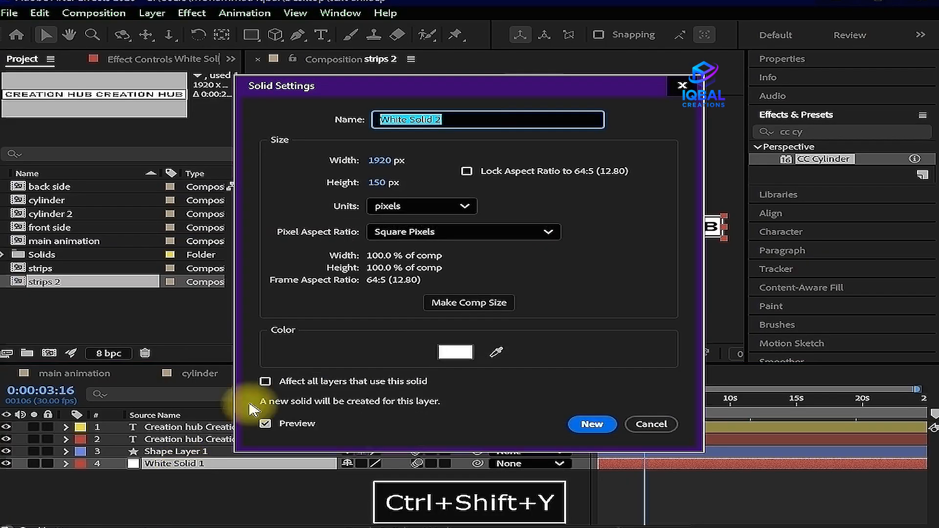
click(461, 360)
drag(395, 361, 106, 496)
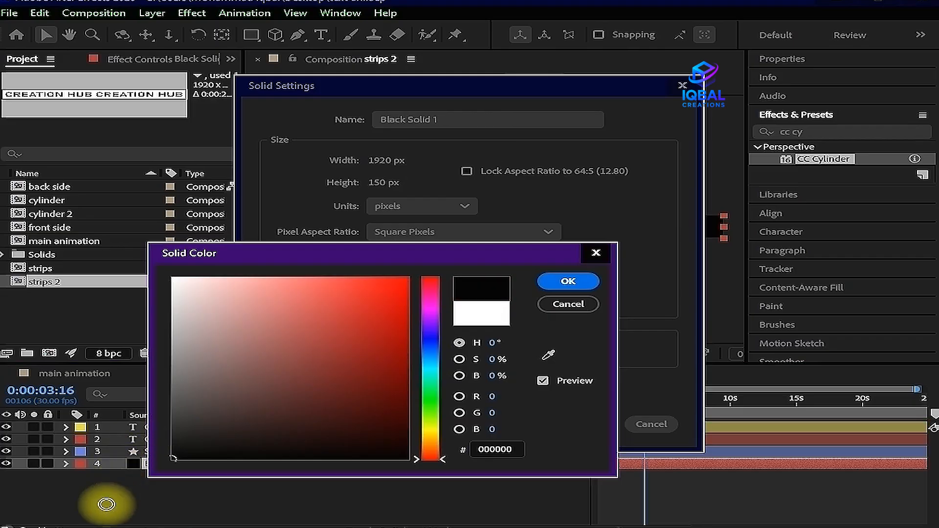
click(567, 283)
click(593, 423)
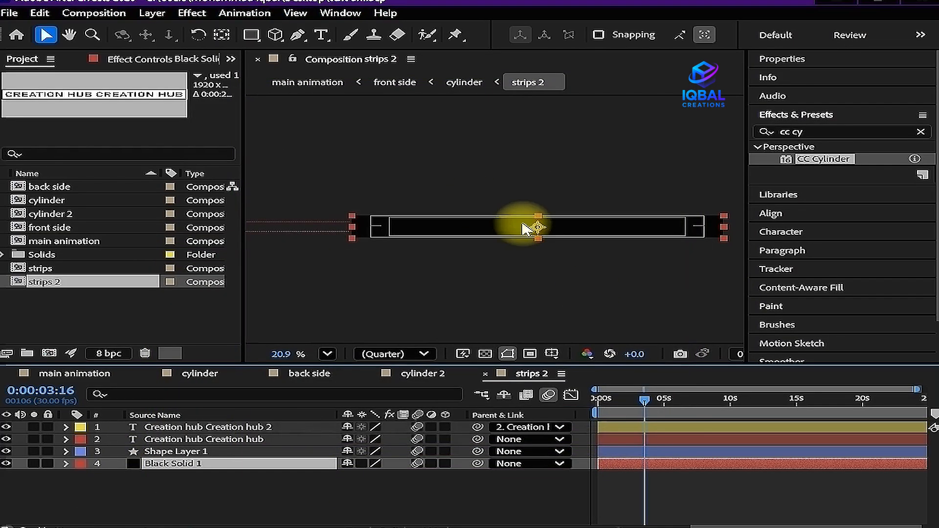
Set the stroke colour of Shape Layer 1 in strips 2 to white (FFFFFF)
click(187, 451)
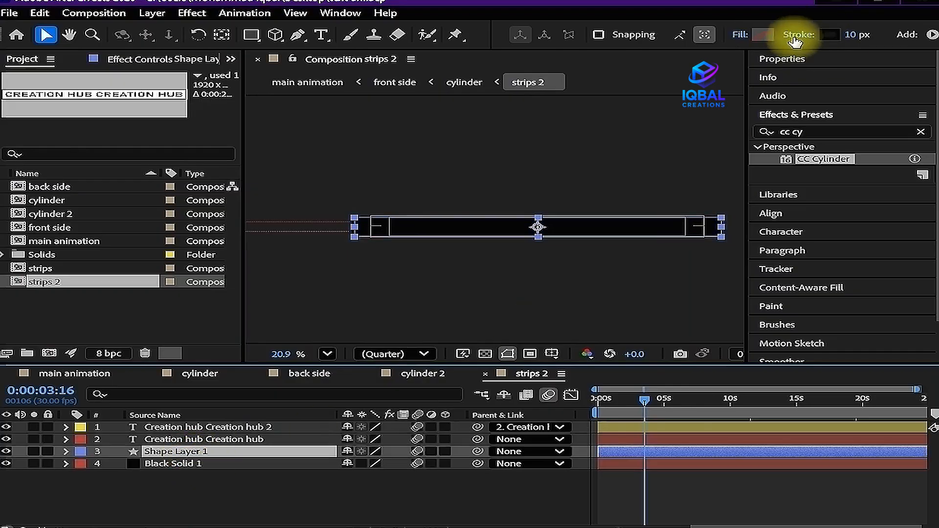
click(816, 36)
drag(274, 406, 70, 234)
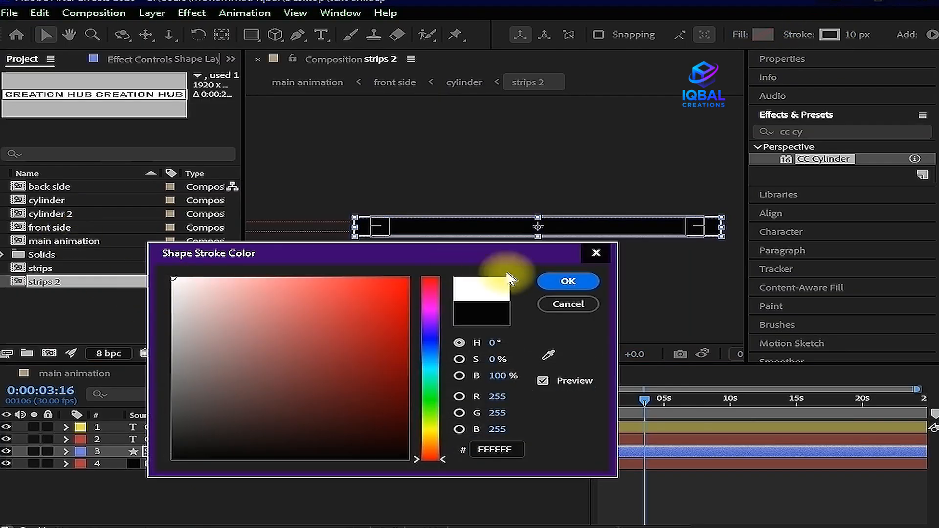
click(568, 282)
Set the fill colour of the "Creation hub Creation hub 2" text layer to white (FFFFFF)
click(188, 440)
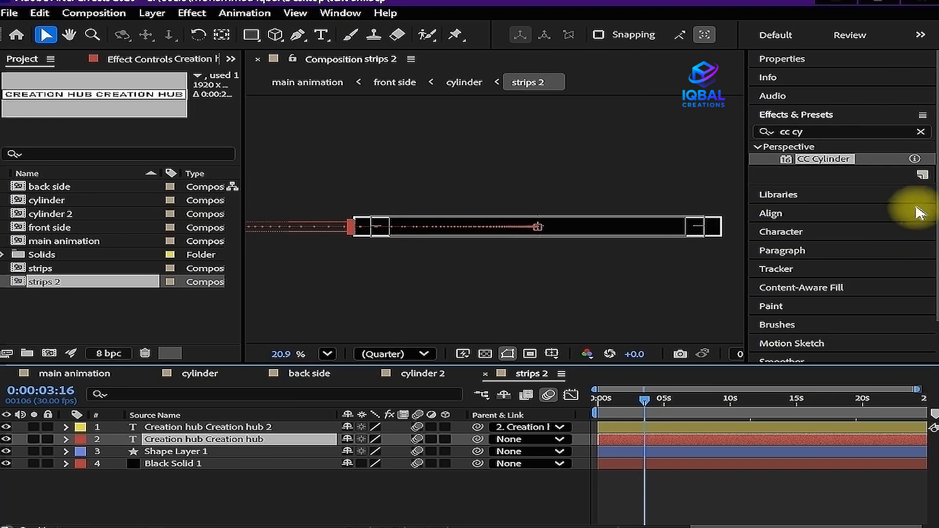
scroll(930, 291, down, 2)
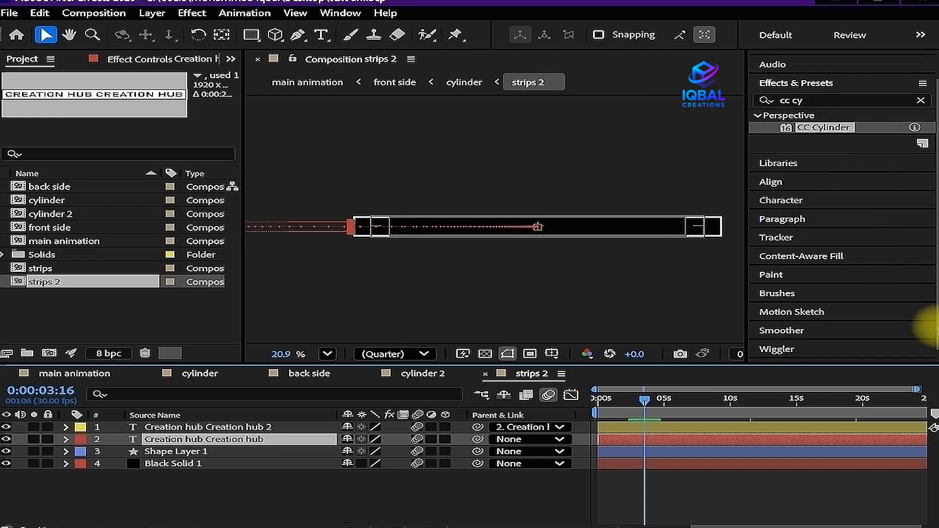
scroll(929, 338, up, 2)
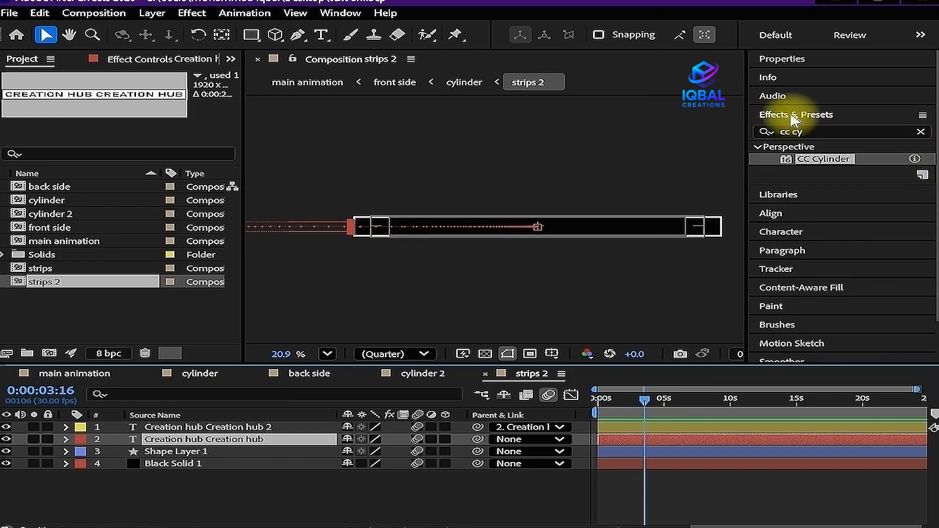
click(258, 430)
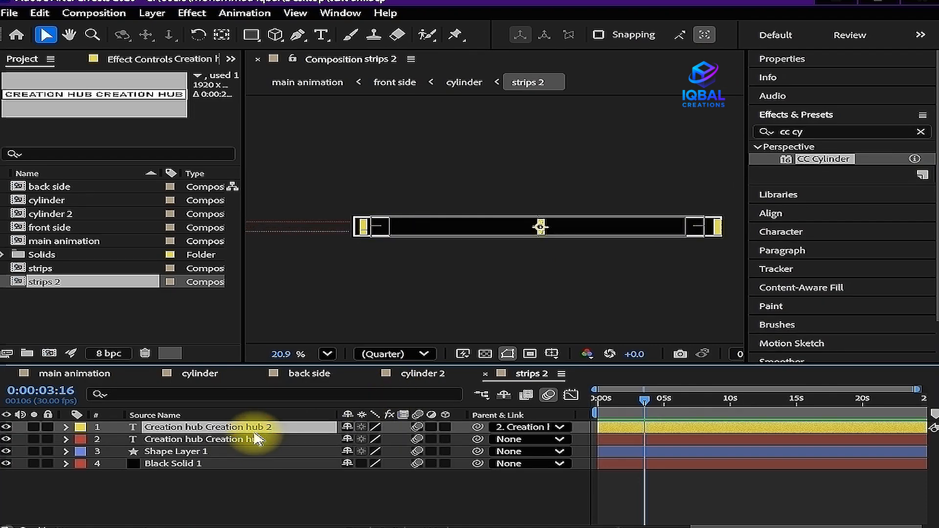
click(254, 439)
double_click(263, 428)
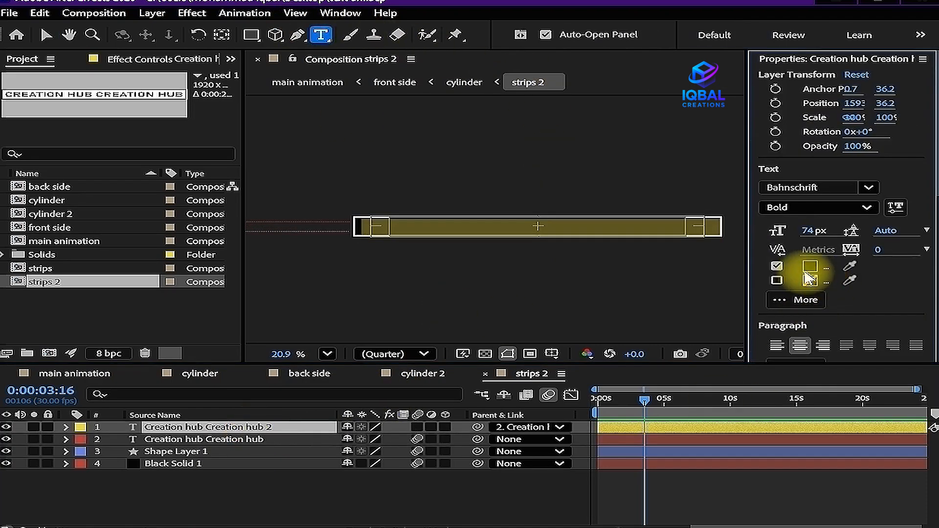
click(808, 272)
drag(272, 413, 113, 218)
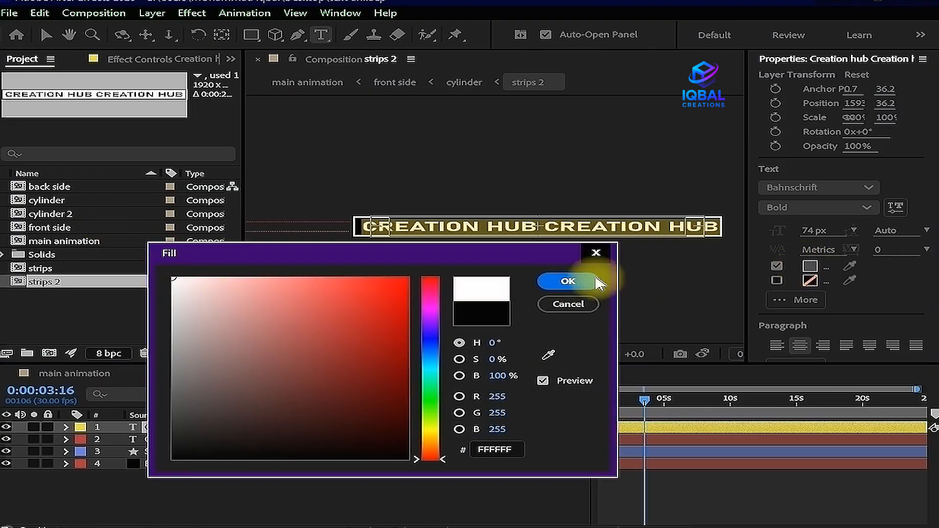
click(597, 281)
Set the fill of the "Creation hub Creation hub" text layer to white, deselect all layers, and save the project
click(214, 440)
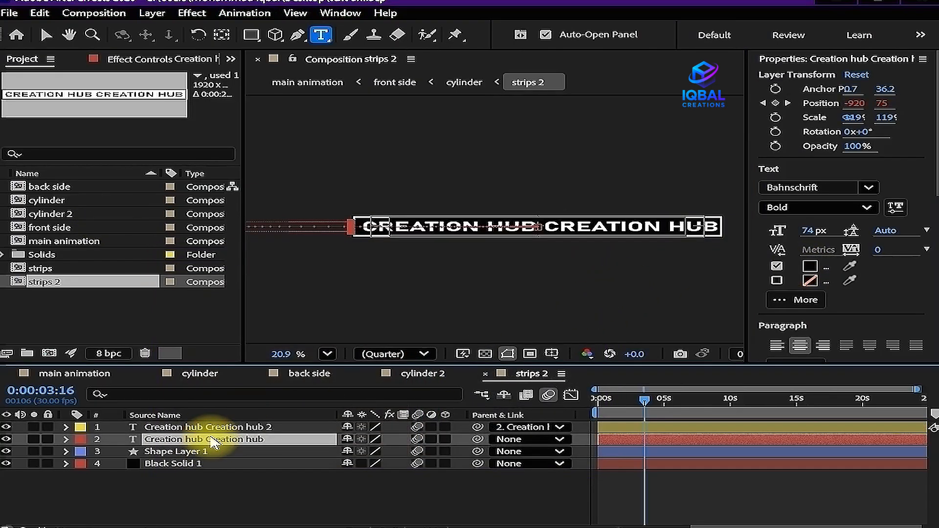
click(809, 266)
drag(308, 373, 106, 219)
click(569, 281)
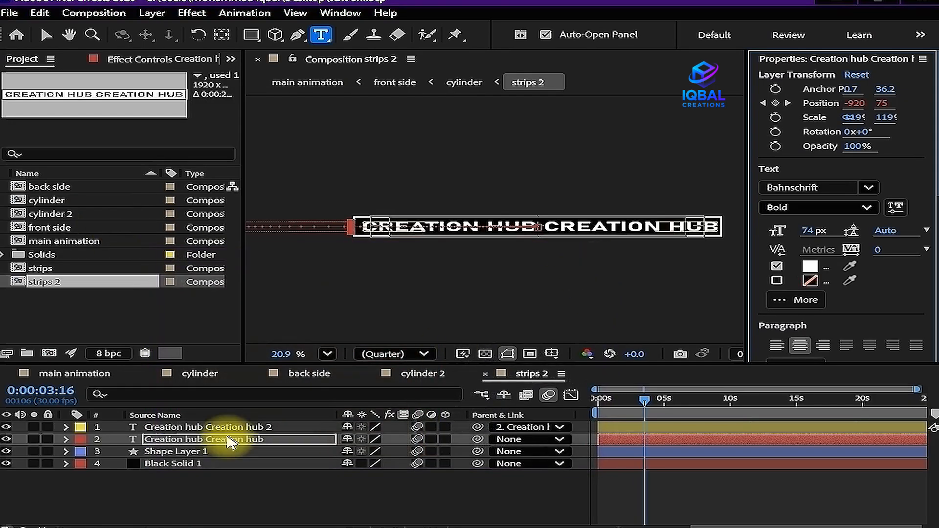
click(178, 494)
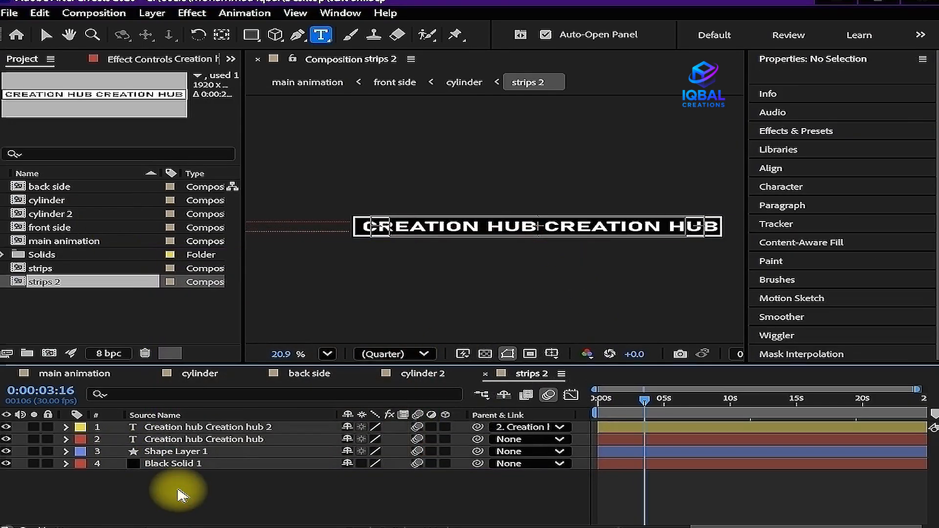
key(ctrl+s)
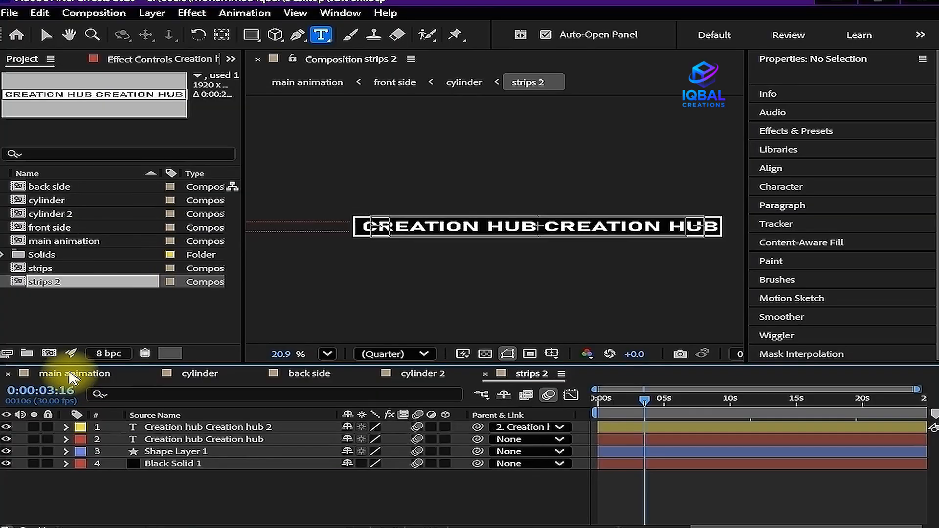
Open the main animation composition and preview the sphere from the start without the guide overlays
click(71, 374)
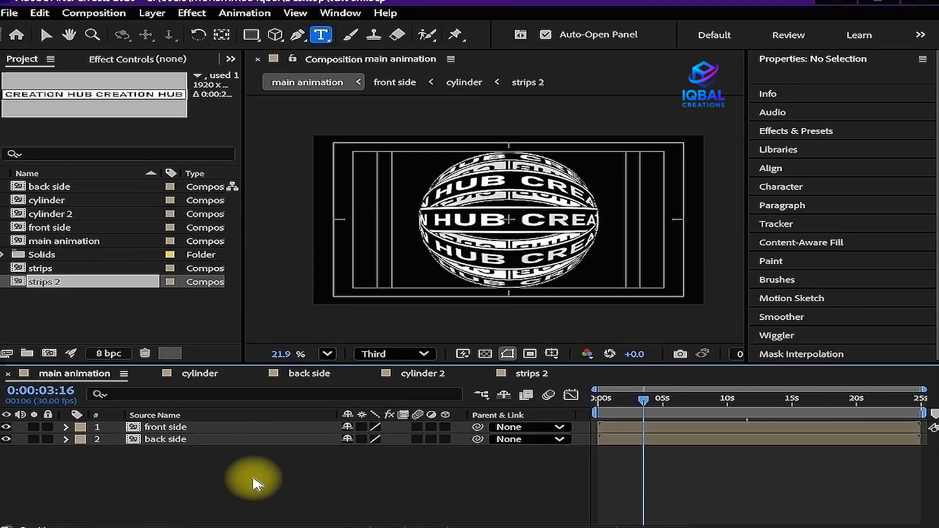
click(634, 402)
drag(635, 402, 570, 395)
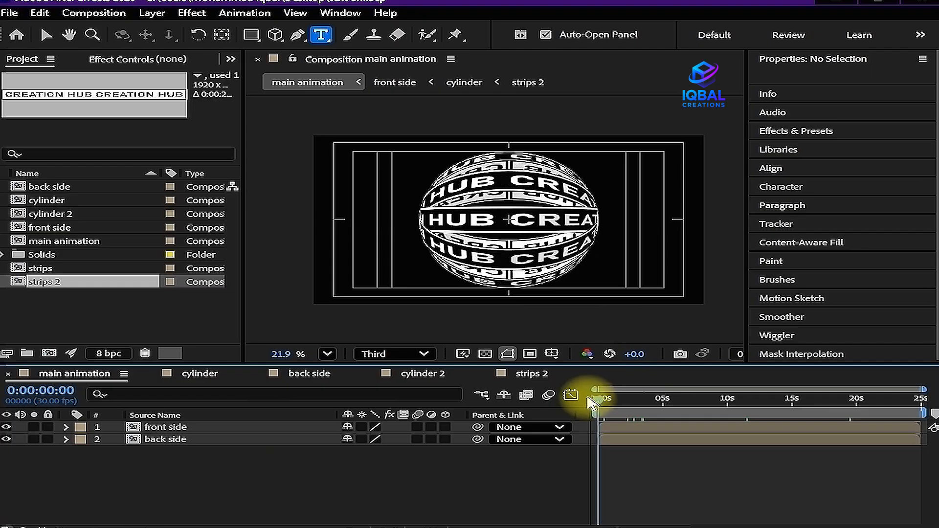
key(space)
key(apostrophe)
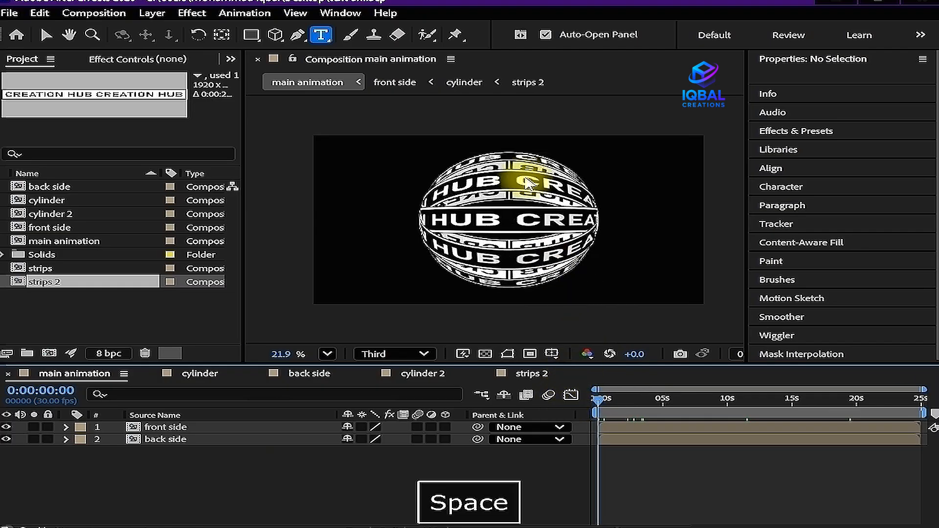
scroll(538, 191, up, 2)
key(space)
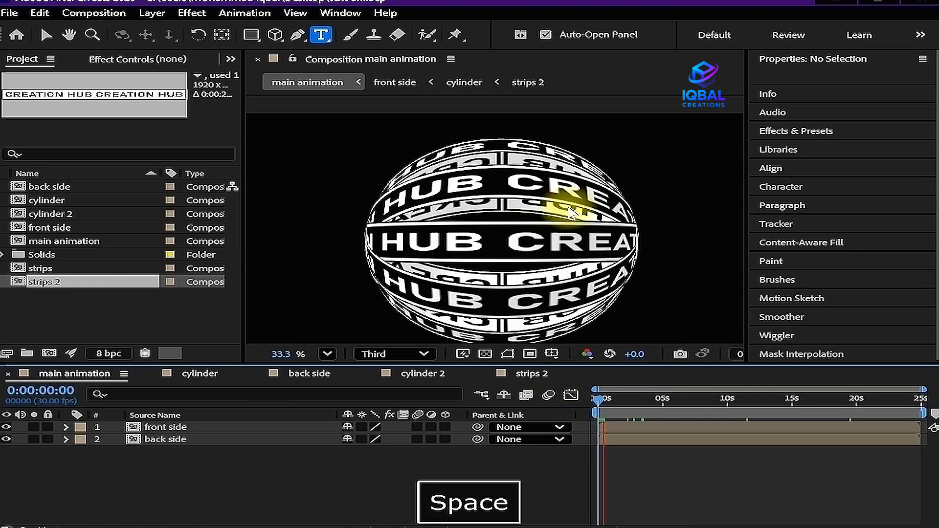
Activate the Selection tool and inspect the sphere's strips closely at Full preview resolution
scroll(535, 196, up, 5)
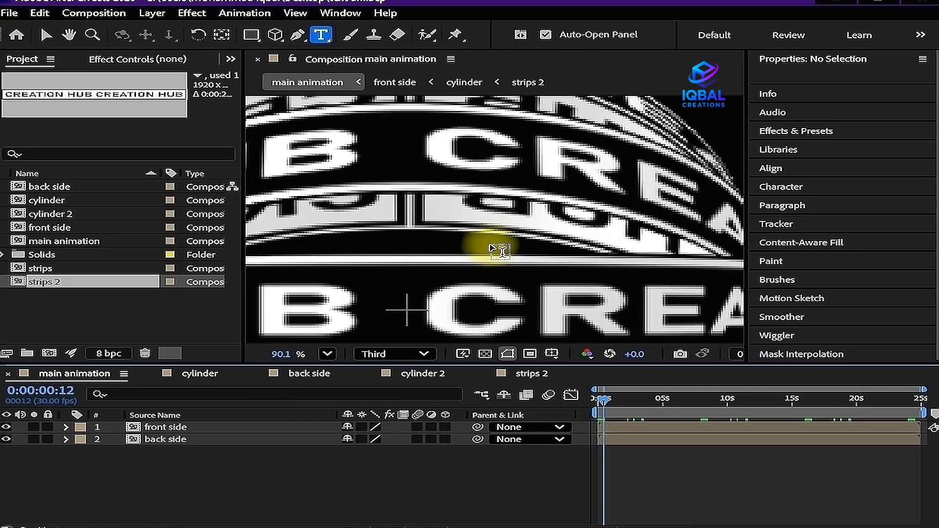
click(46, 35)
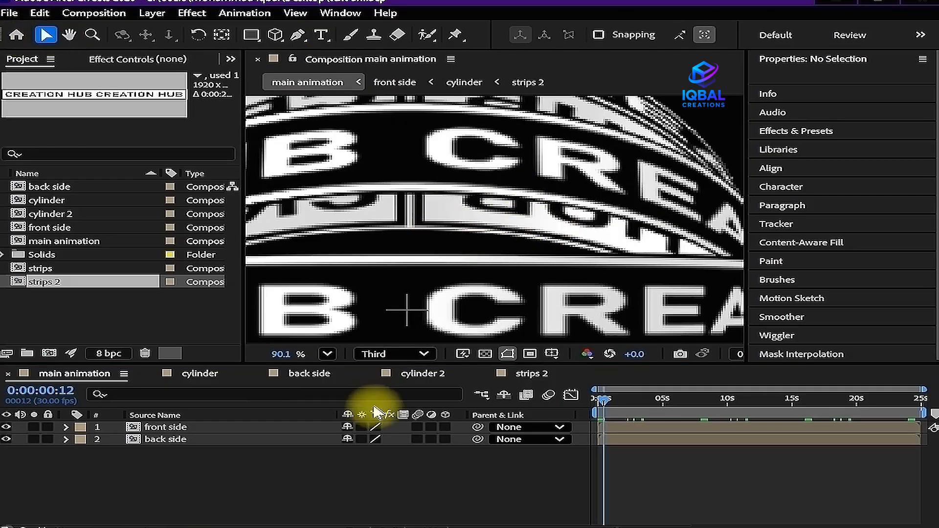
click(386, 353)
click(394, 394)
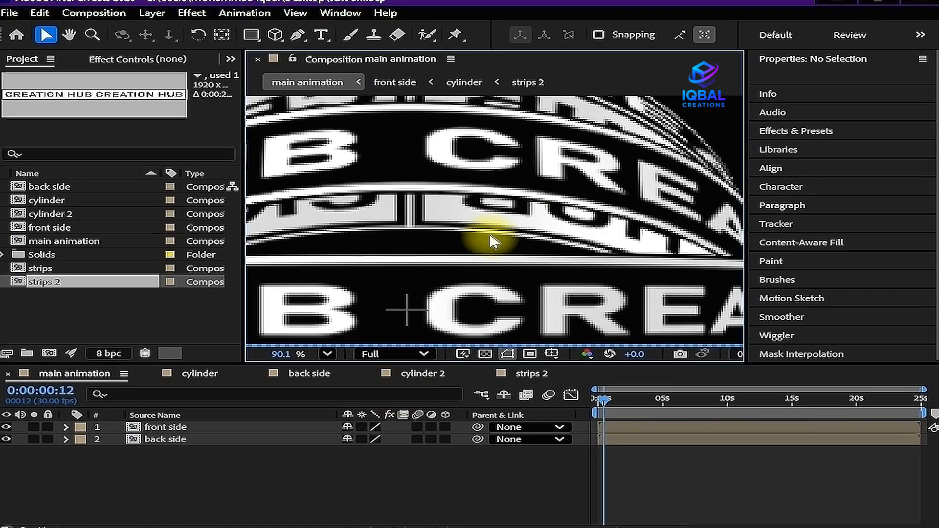
scroll(494, 239, down, 3)
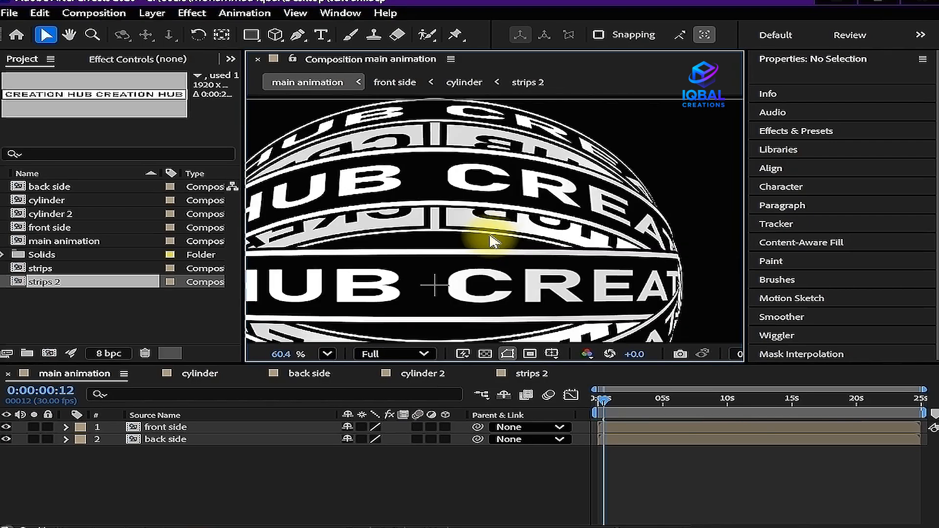
scroll(443, 167, down, 3)
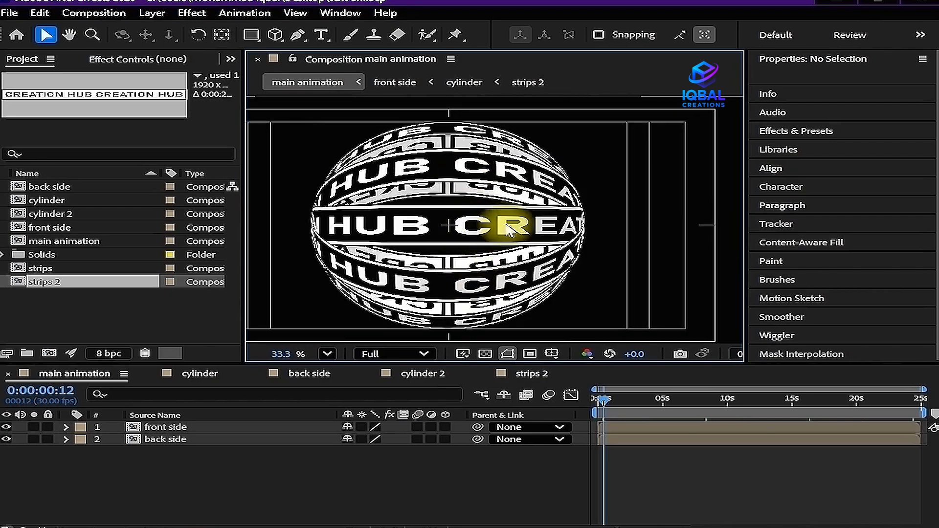
Set the main animation's preview resolution to Half and return the current time to 0:00:00:00
click(376, 354)
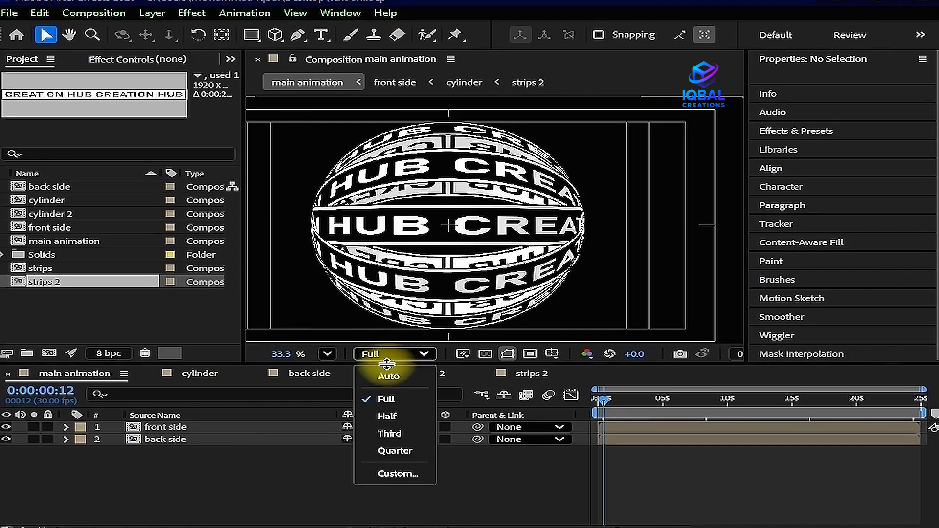
click(395, 450)
click(392, 354)
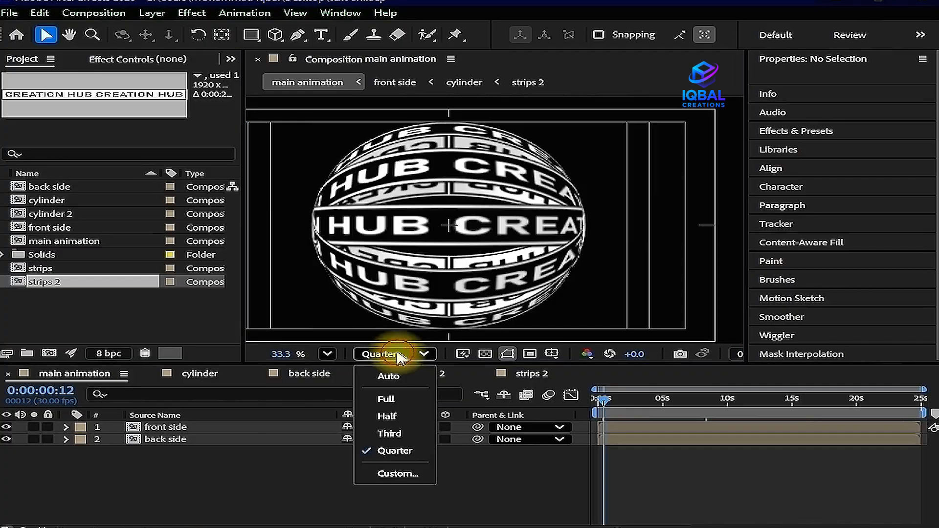
click(387, 416)
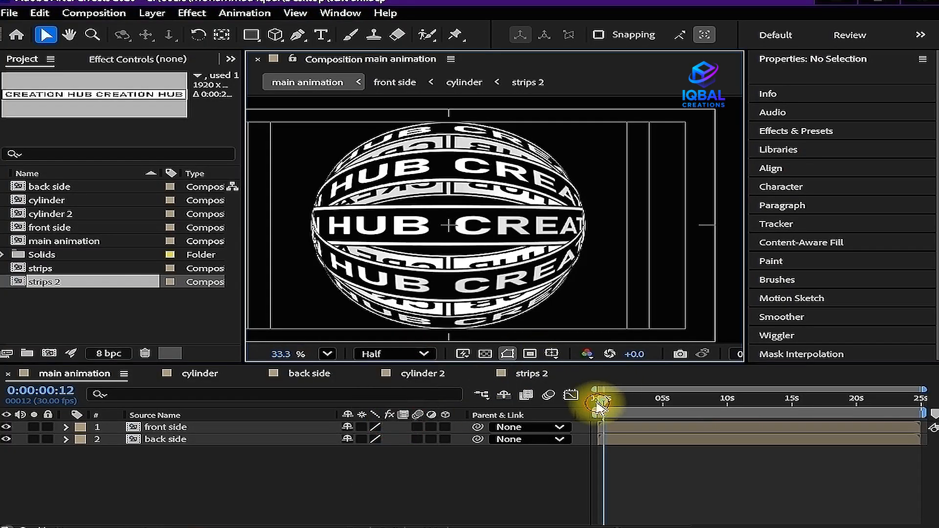
drag(599, 402, 587, 406)
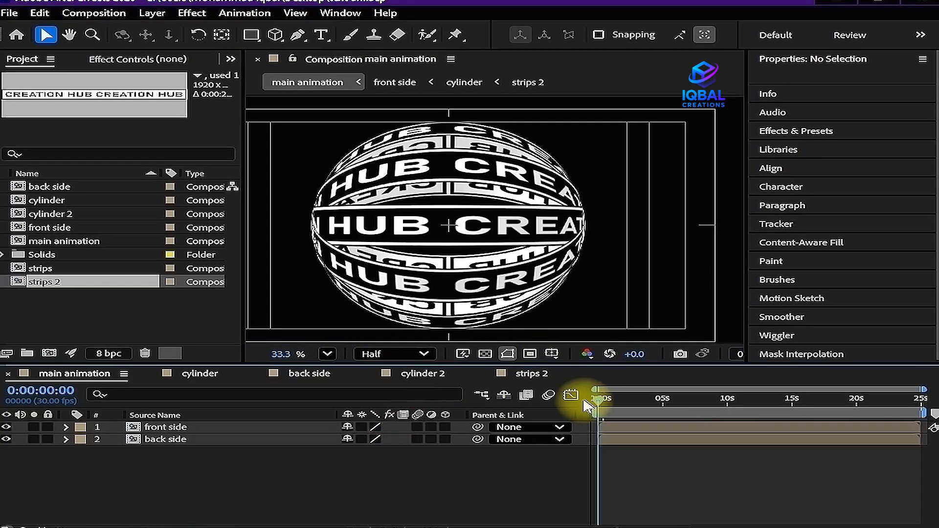
Open the front side composition and shift its second cylinder layer to start at 0:00:00:05
double_click(166, 427)
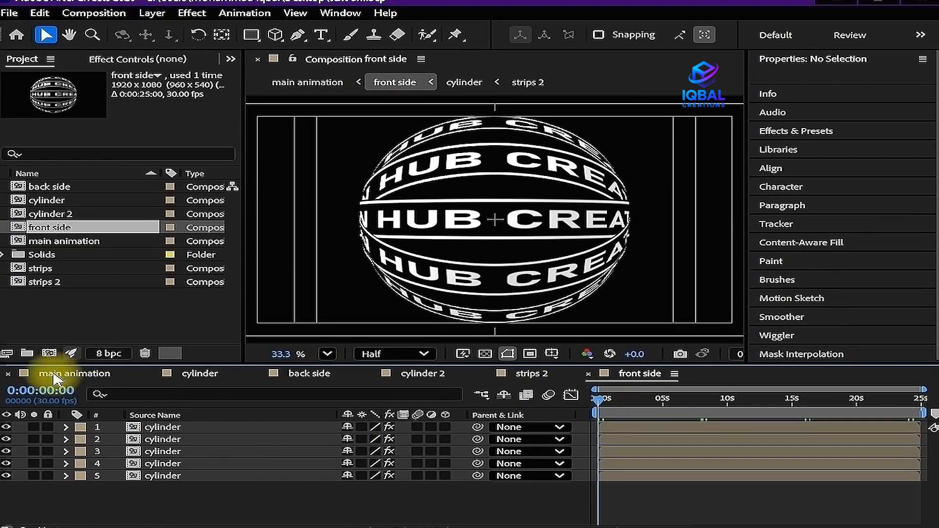
click(78, 392)
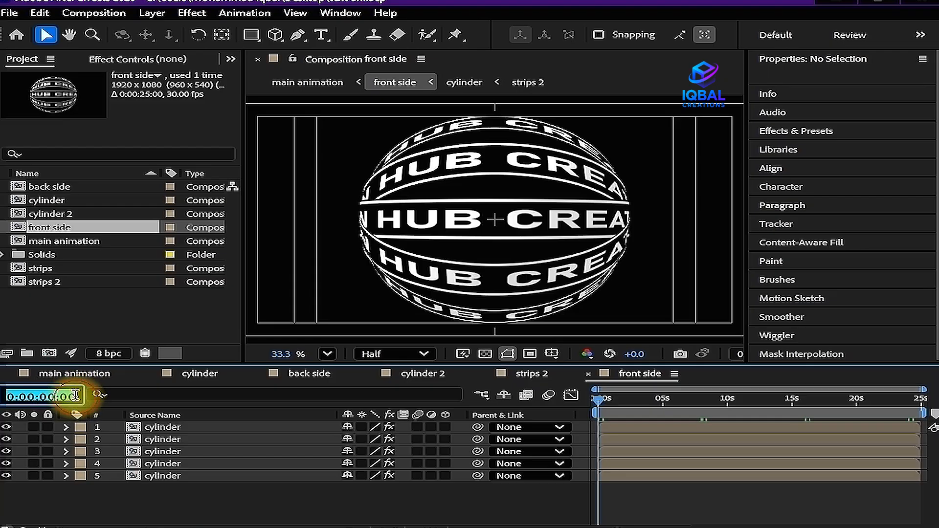
key(BackSpace)
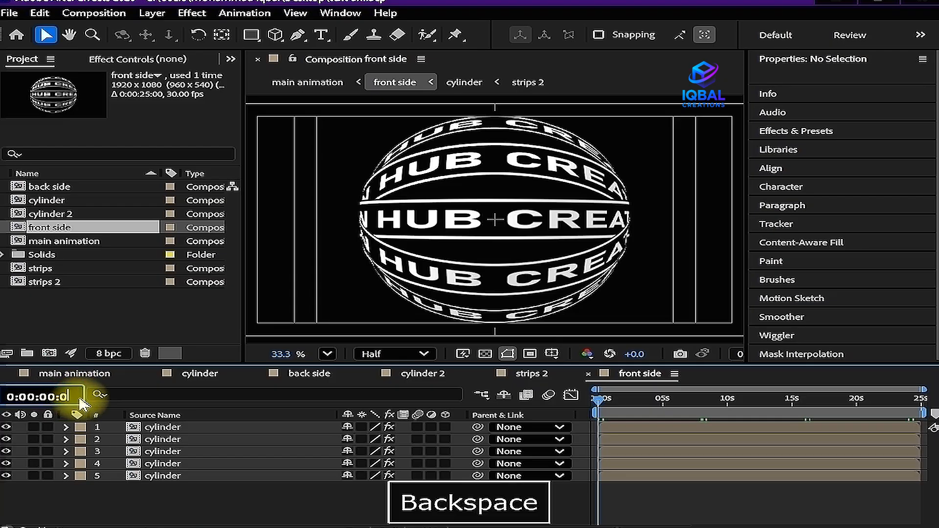
text(5)
key(Return)
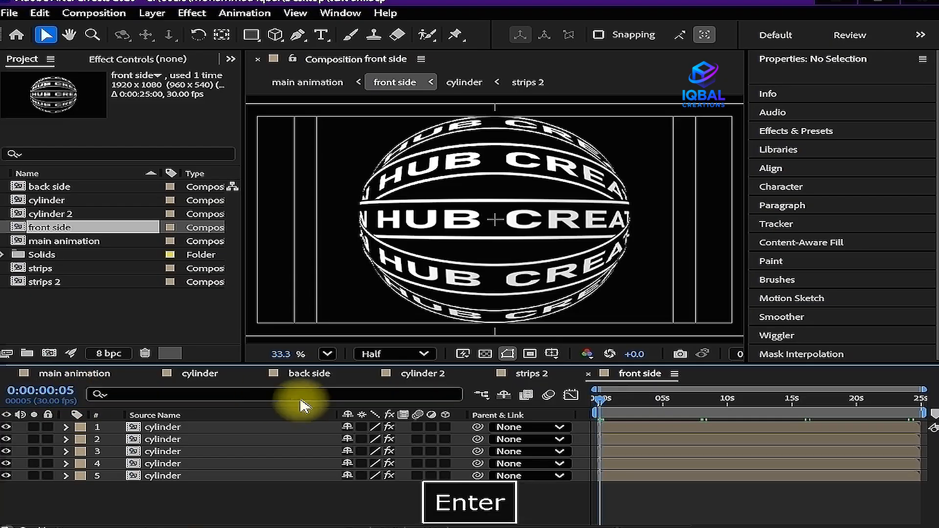
scroll(624, 438, up, 5)
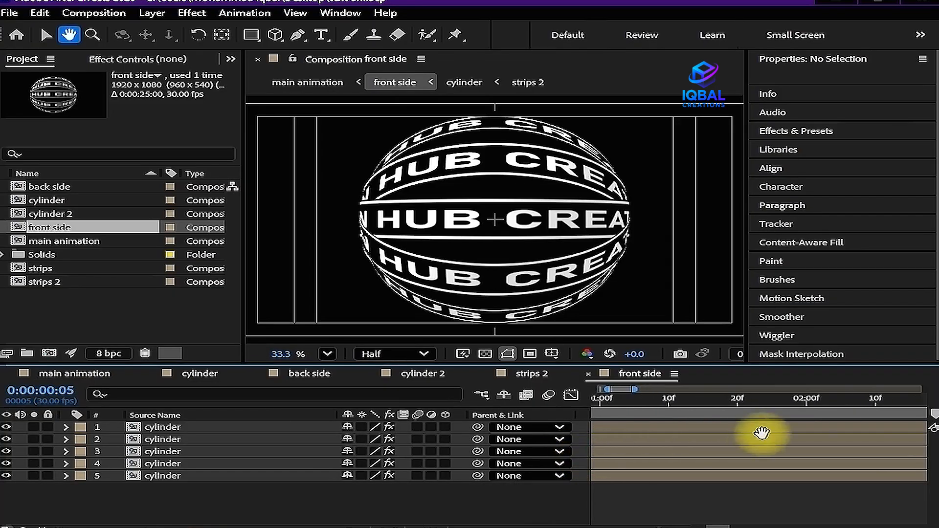
scroll(909, 406, left, 5)
drag(611, 477, 634, 475)
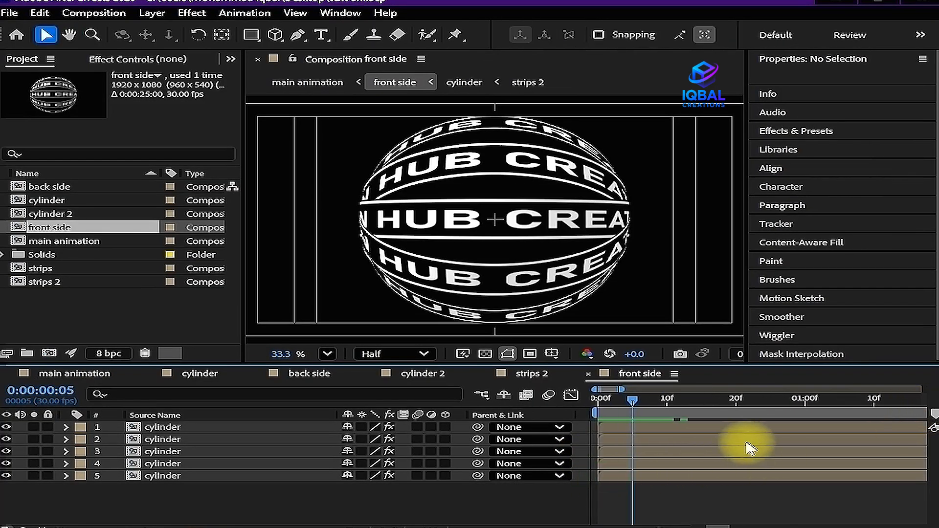
scroll(699, 435, up, 1)
click(710, 439)
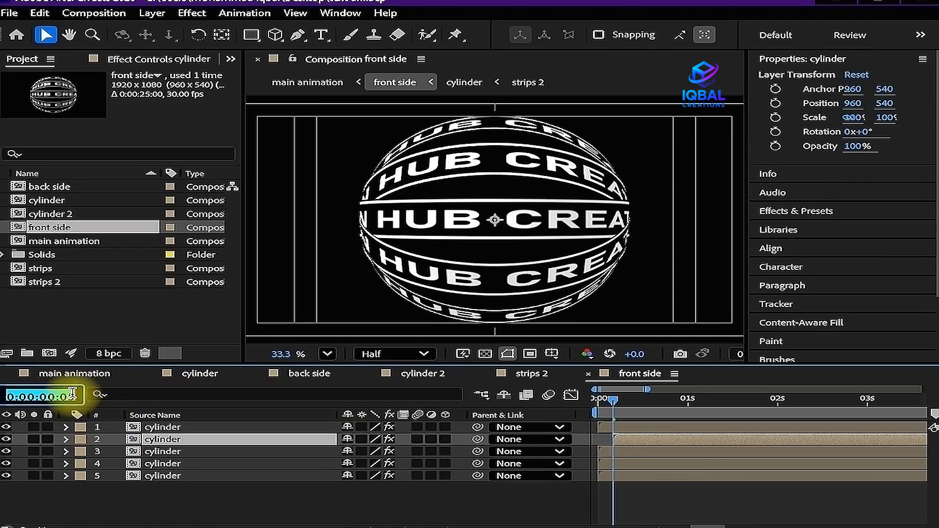
Shift the front side's third cylinder layer to start at 0:00:00:10
key(BackSpace)
key(BackSpace)
text(1)
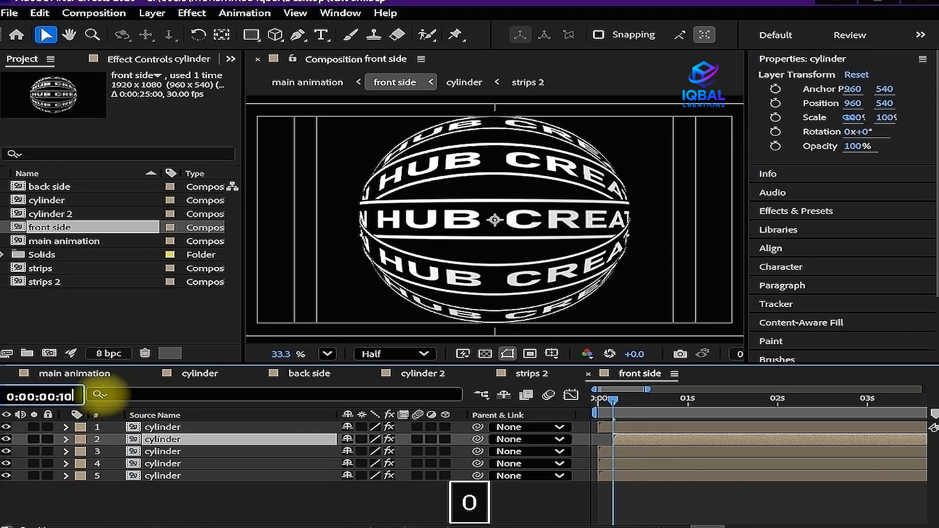
key(Return)
click(650, 453)
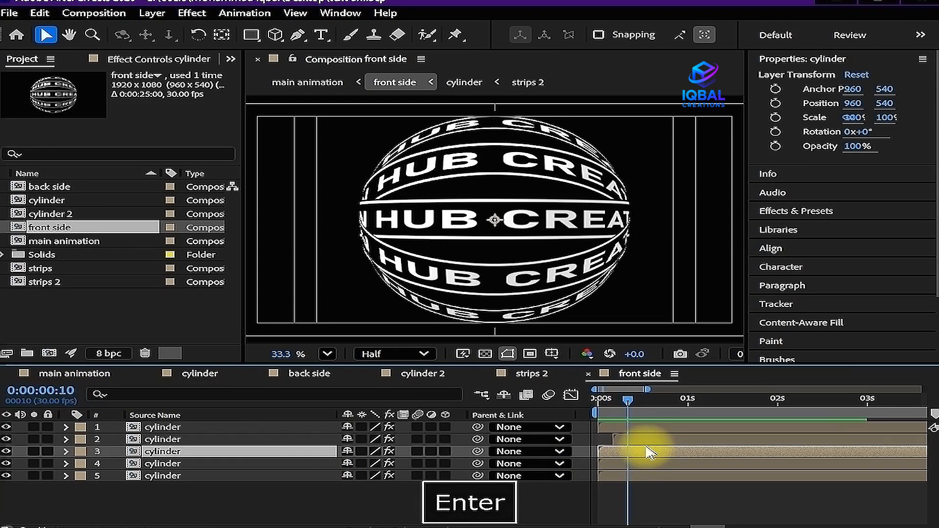
key(bracketleft)
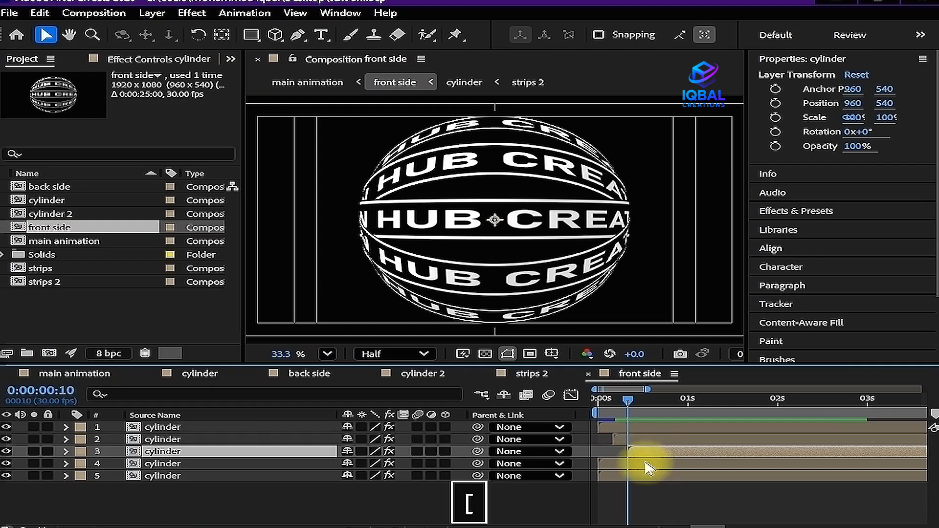
Shift the front side's fourth cylinder layer to start at 0:00:00:15
click(67, 391)
click(73, 395)
key(BackSpace)
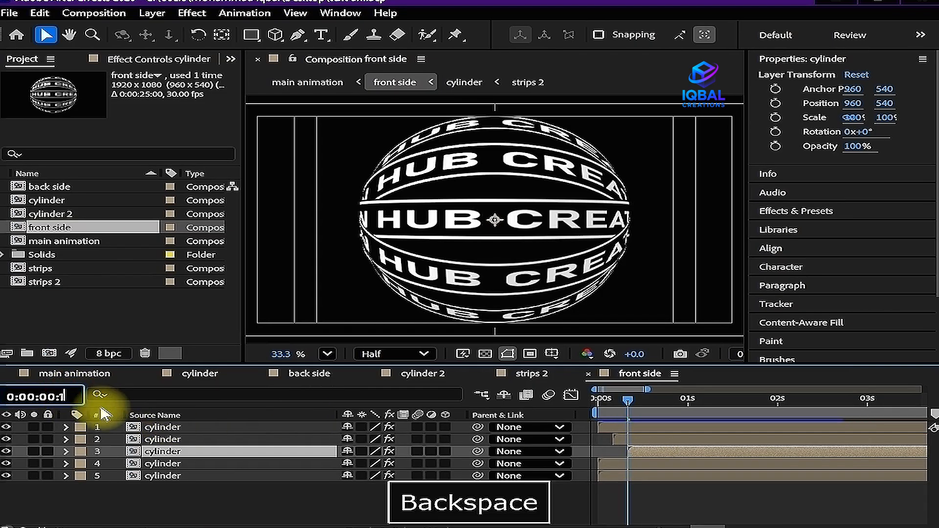
text(5)
key(Return)
click(688, 465)
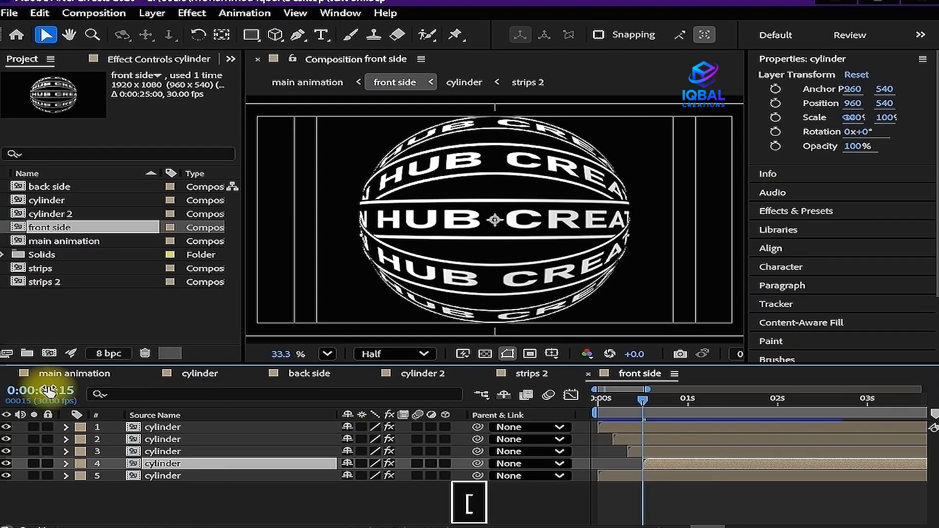
click(71, 395)
key(BackSpace)
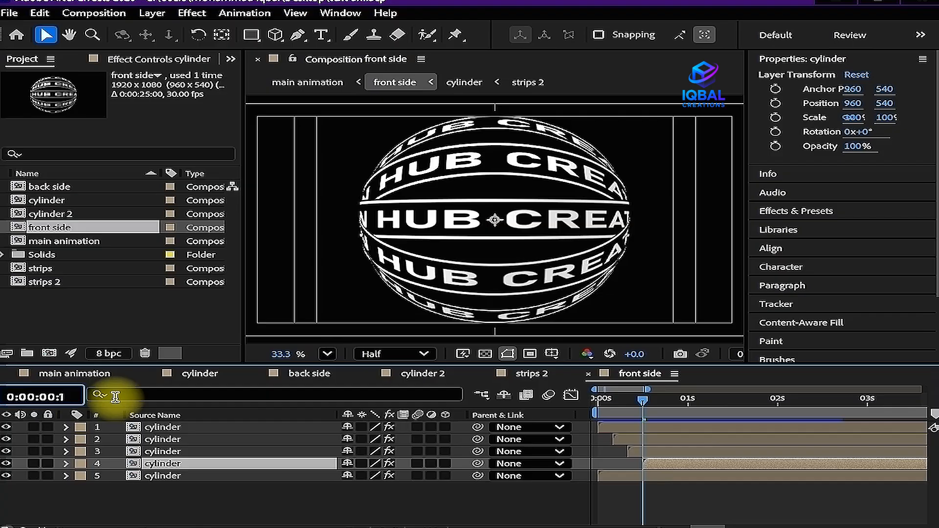
text(0)
key(Return)
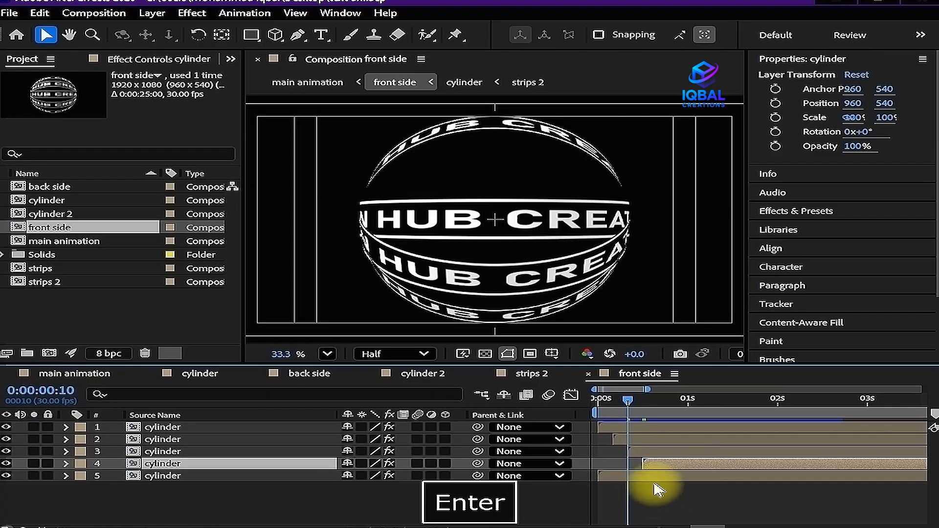
Shift the front side's fifth cylinder layer to start at 0:00:00:20
click(74, 394)
key(BackSpace)
text(2)
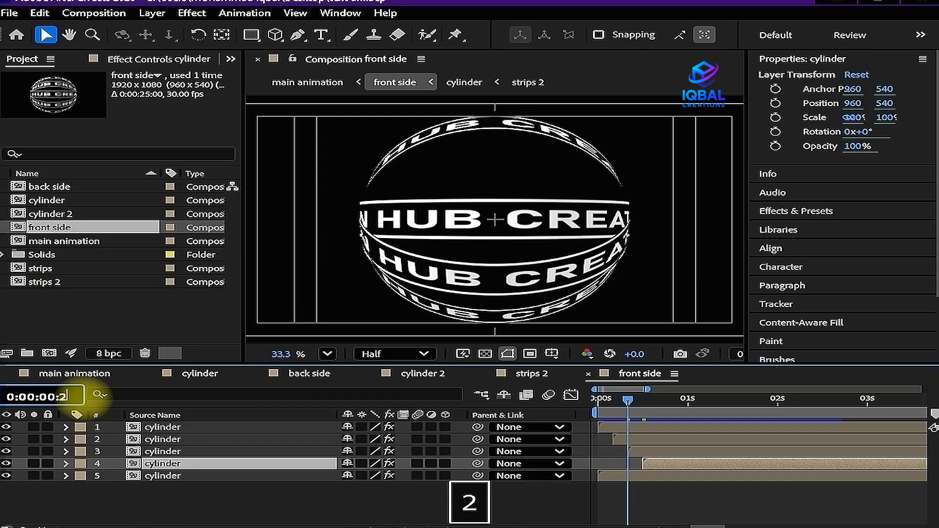
text(0)
key(Return)
click(661, 477)
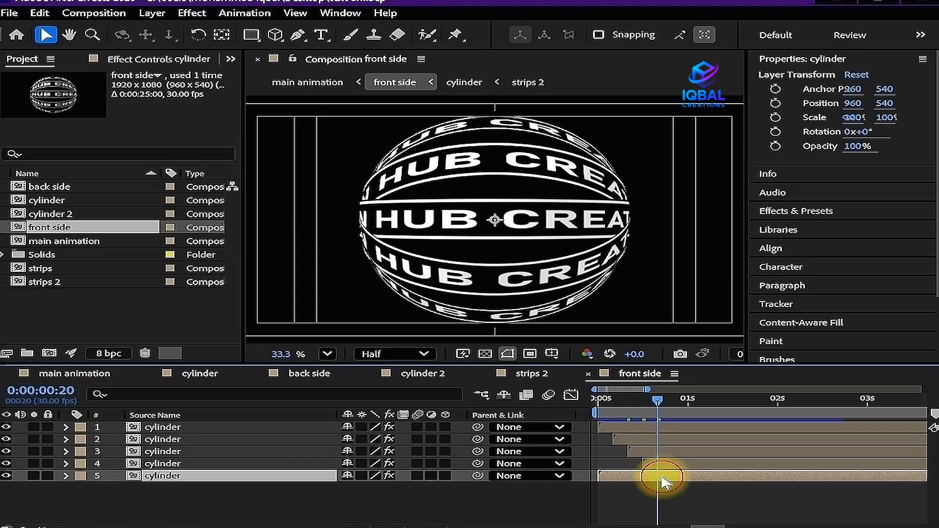
key(bracketleft)
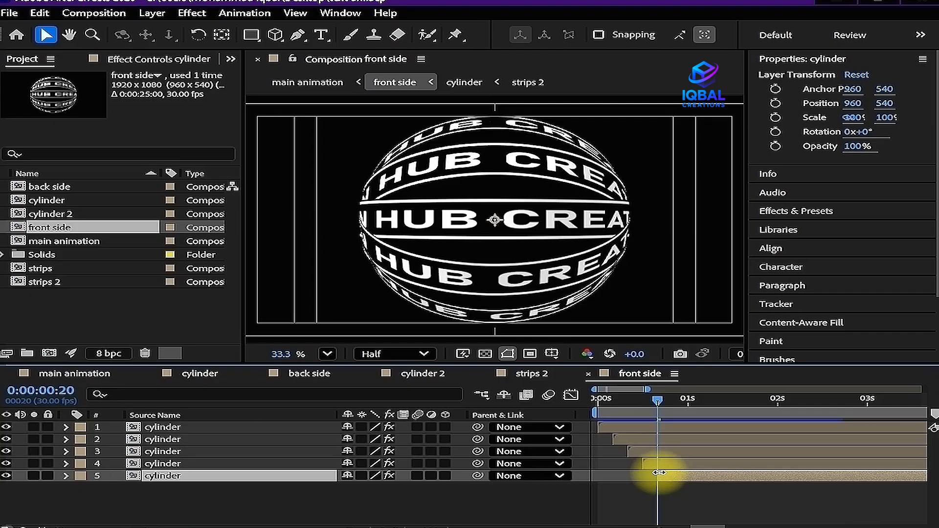
Move the current time back to 0:00:00:18 and open the back side composition from the main animation
mouse_move(657, 400)
mouse_down()
mouse_move(625, 400)
mouse_move(652, 401)
mouse_up()
click(316, 374)
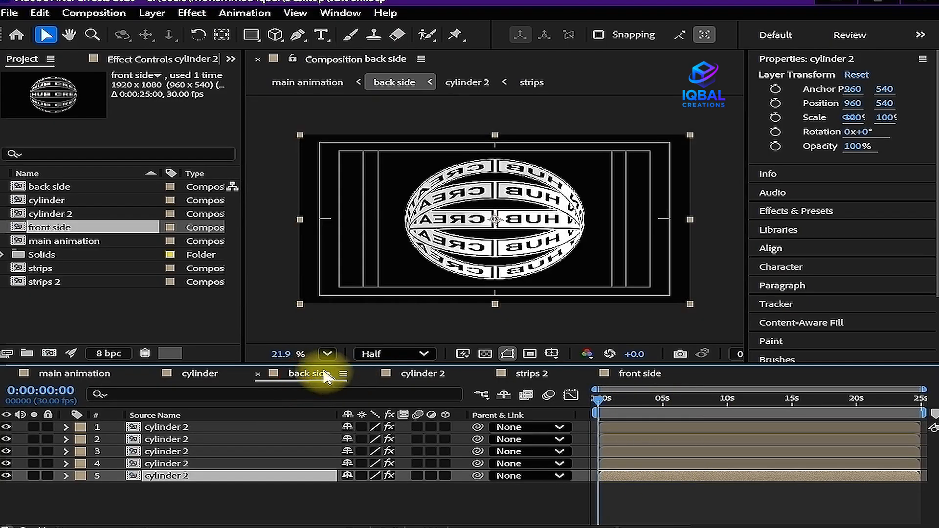
click(75, 374)
click(169, 439)
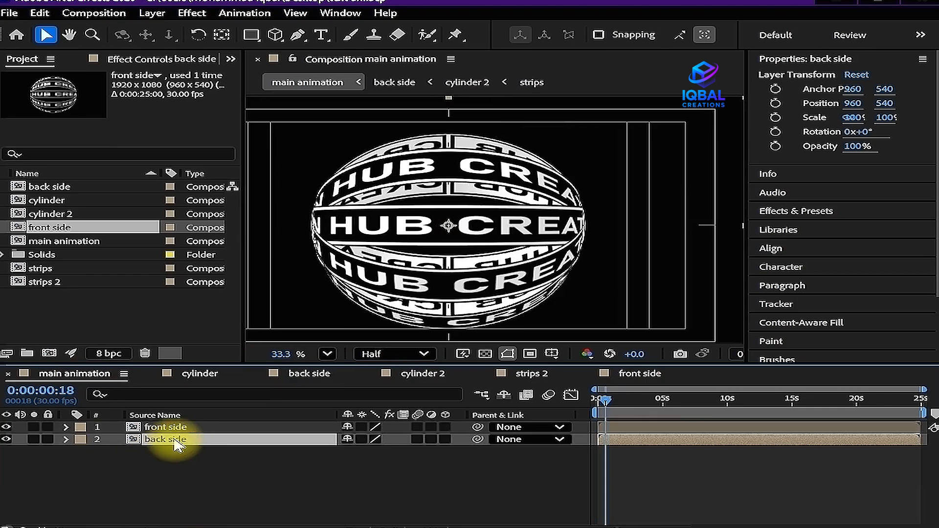
double_click(175, 439)
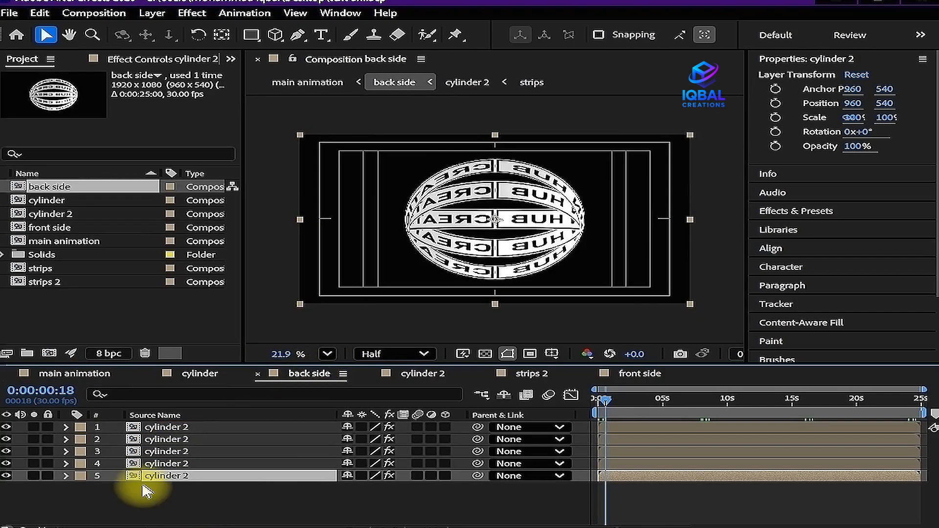
Shift the back side's second cylinder 2 layer to start at 0:00:00:05
click(602, 427)
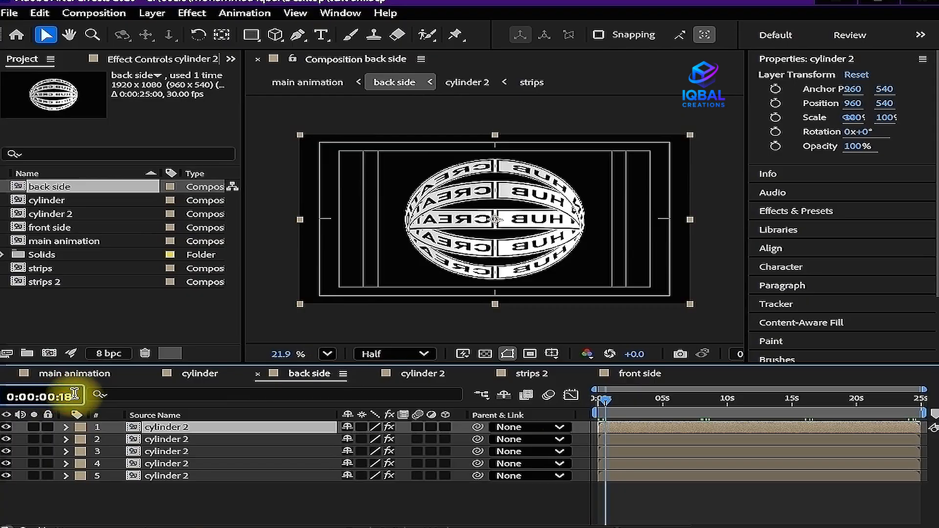
key(BackSpace)
text(5)
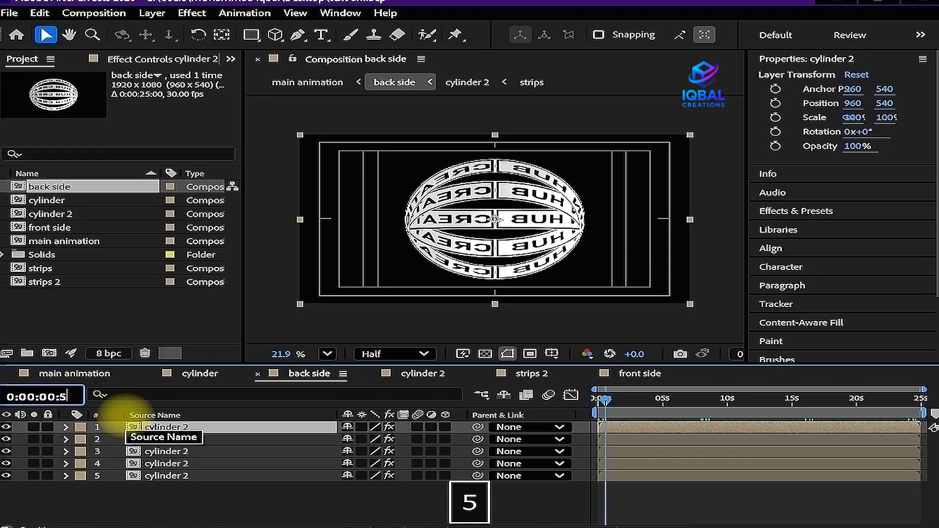
key(Return)
click(630, 440)
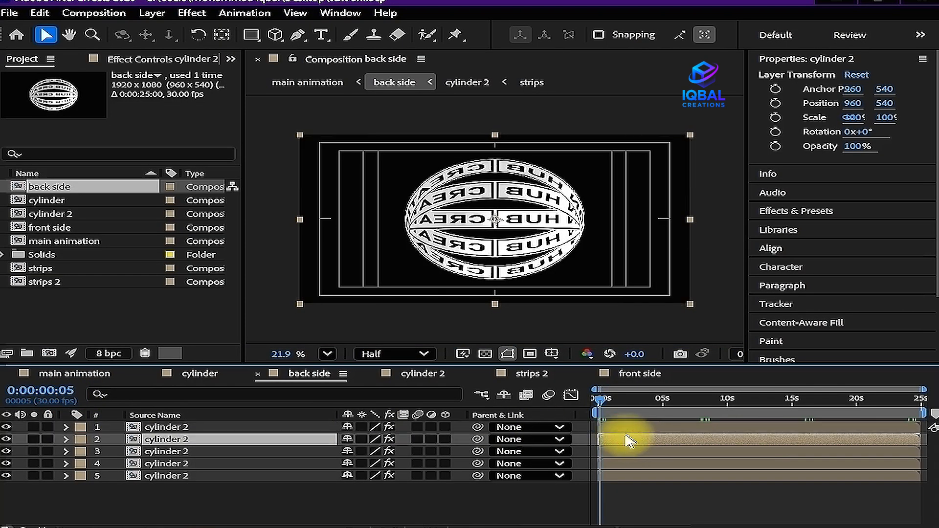
key(bracketleft)
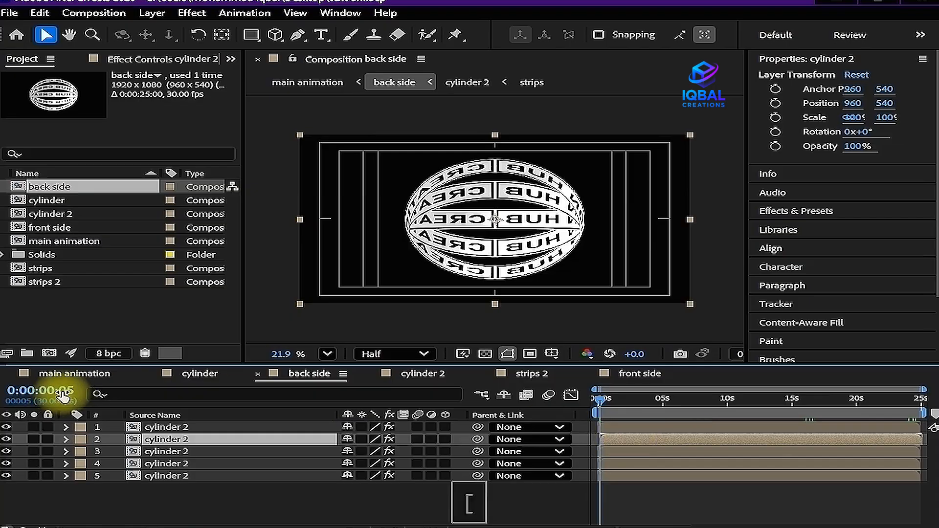
Shift the back side's third cylinder 2 layer to start at 0:00:00:10
click(74, 394)
key(BackSpace)
key(BackSpace)
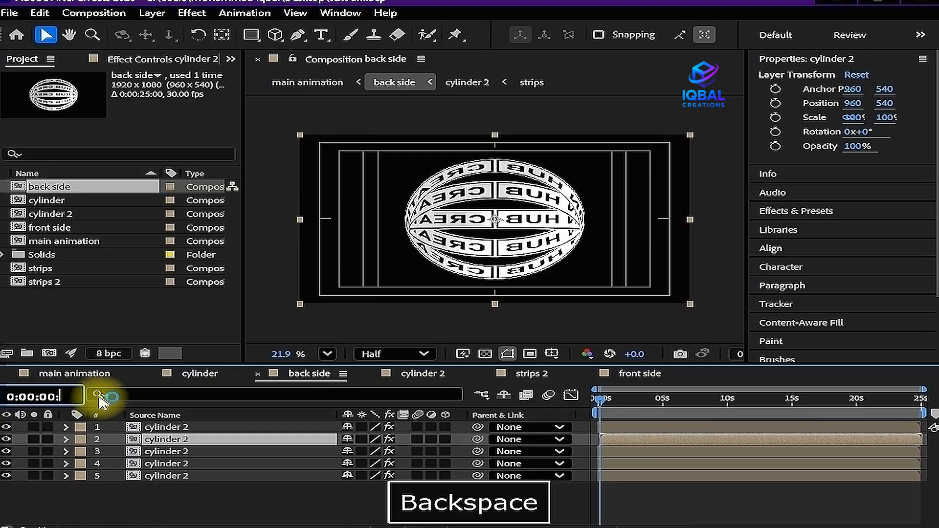
text(10)
key(Return)
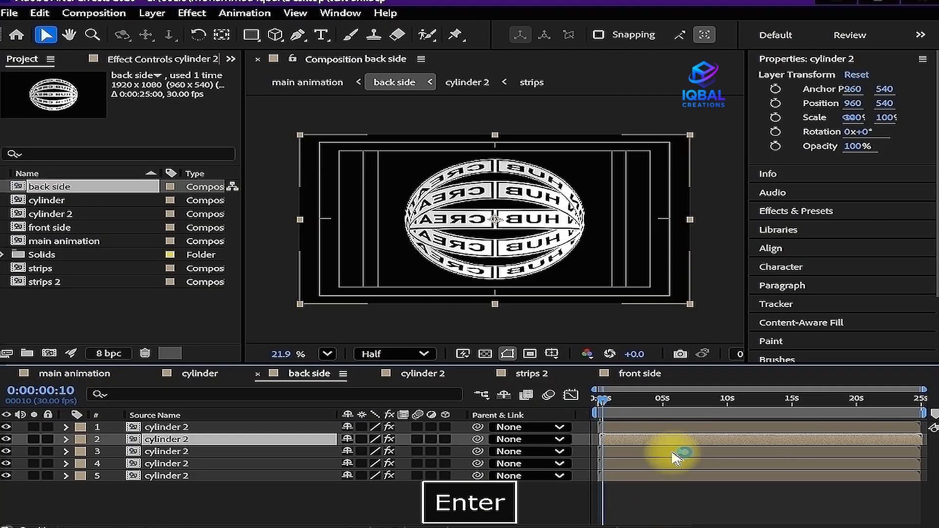
click(663, 451)
key(bracketleft)
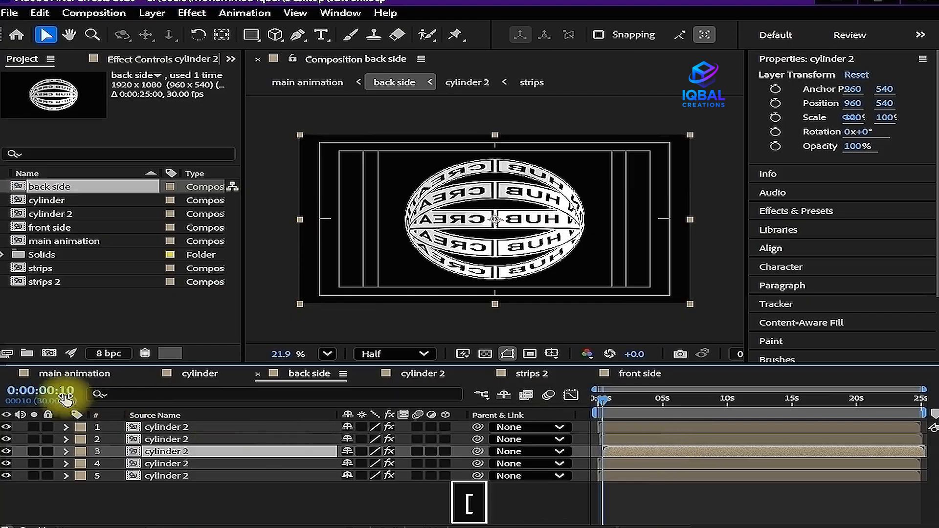
Shift the back side's fourth cylinder 2 layer to start at 0:00:00:15
key(BackSpace)
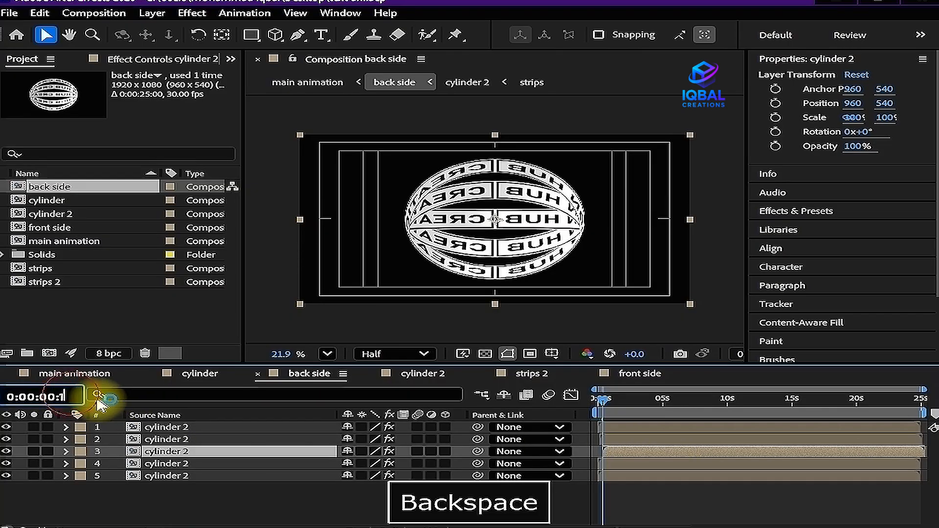
text(15)
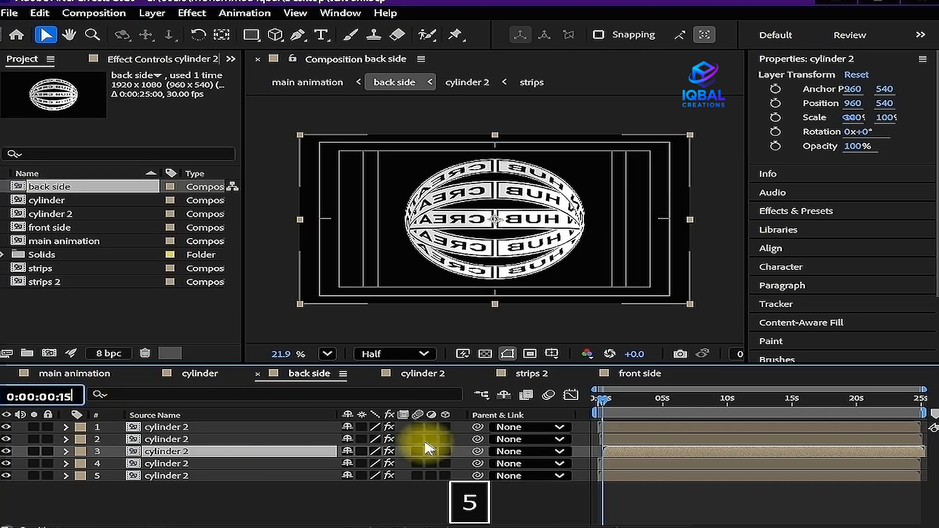
key(Return)
click(630, 463)
key(bracketleft)
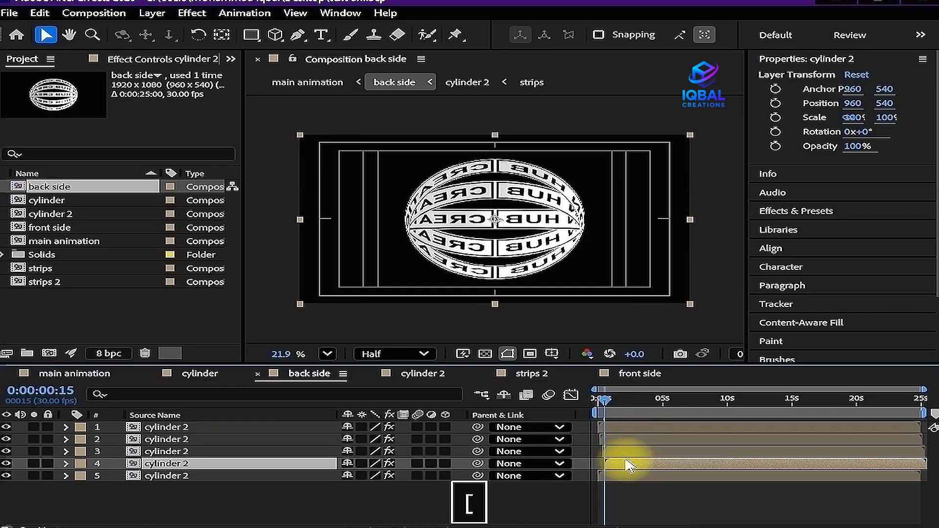
Shift the back side's fifth cylinder 2 layer to start at 0:00:00:20 and save the project
key(BackSpace)
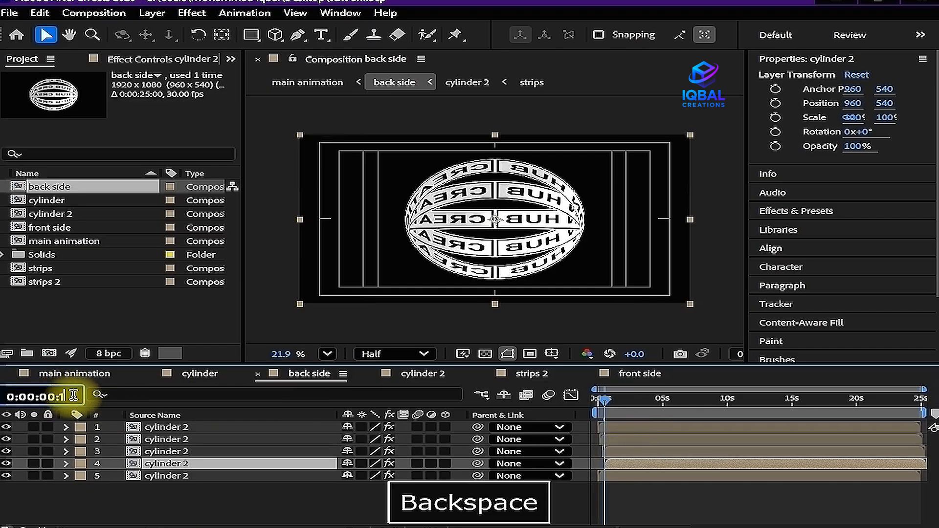
text(20)
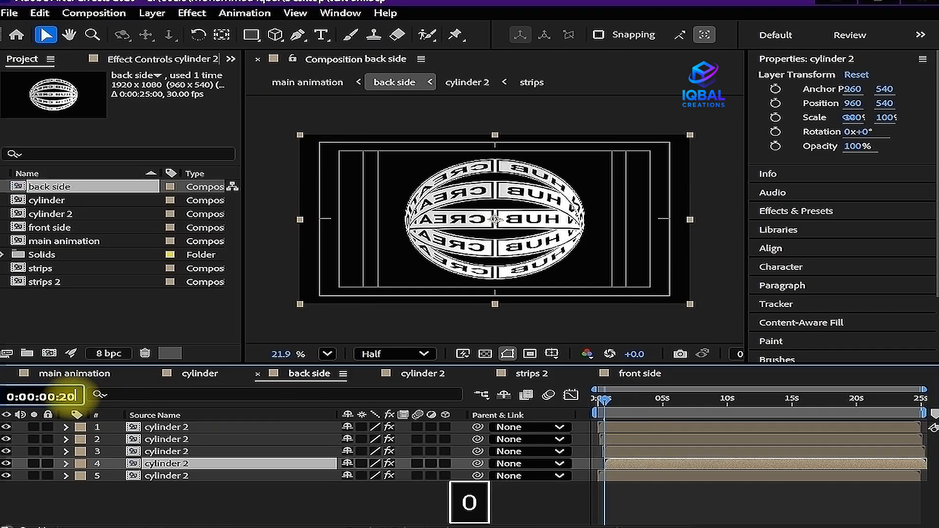
key(Return)
click(638, 477)
key(bracketleft)
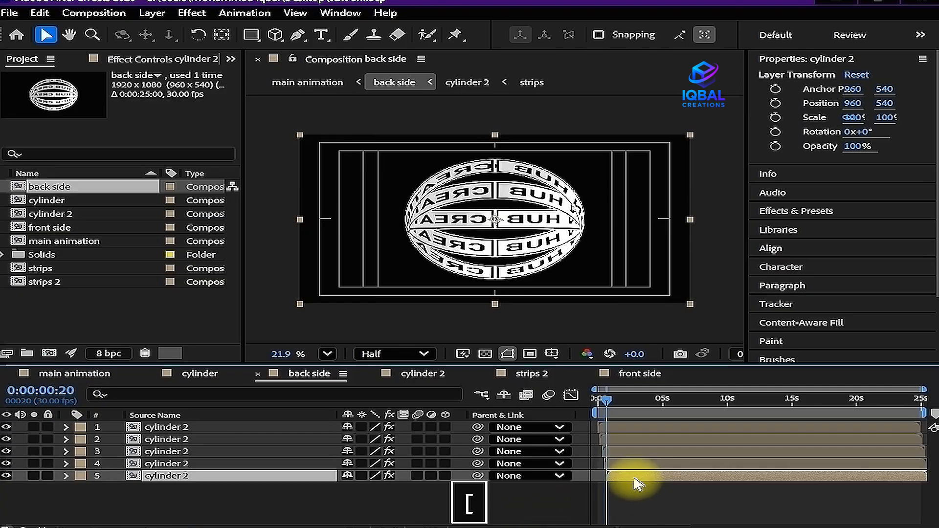
key(ctrl+s)
In the main animation composition, trim the front side and back side layers to begin at 0:00:00:20
mouse_move(606, 405)
mouse_down()
mouse_move(601, 399)
mouse_move(615, 400)
mouse_up()
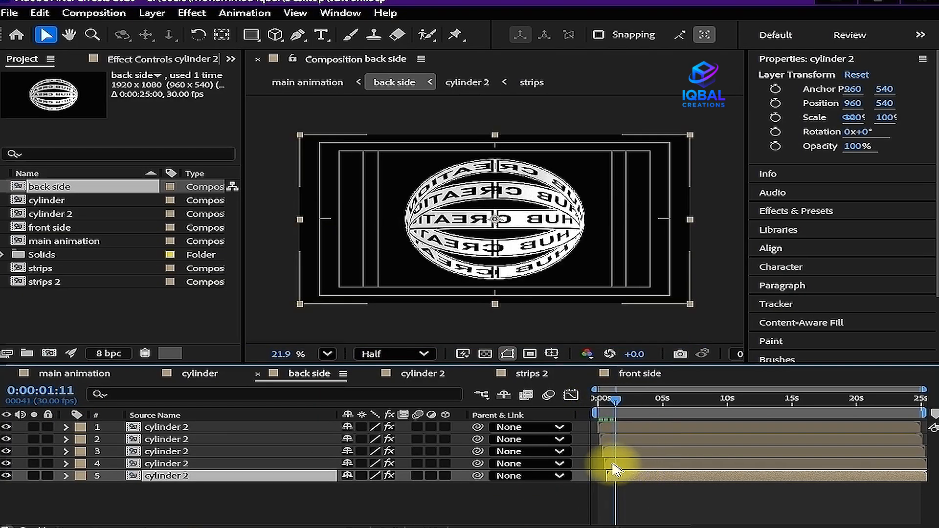
key(equal)
key(equal)
key(equal)
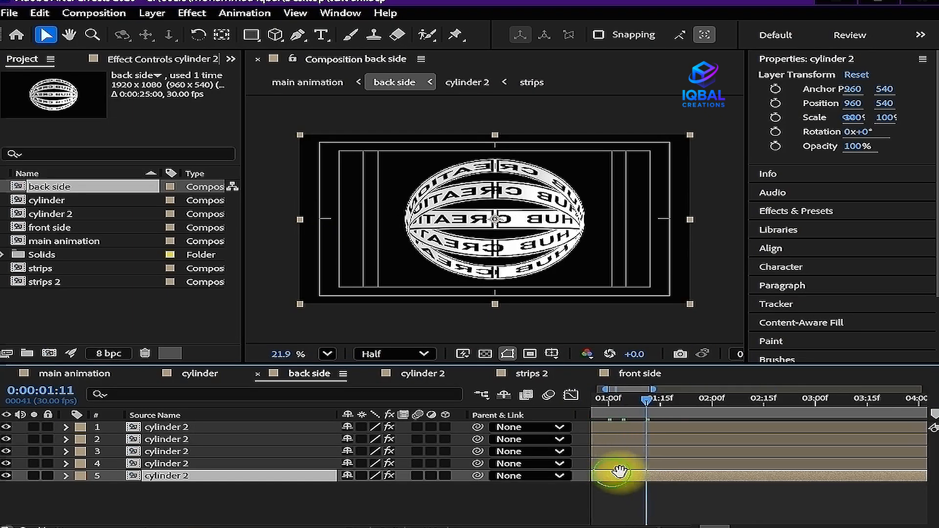
click(27, 373)
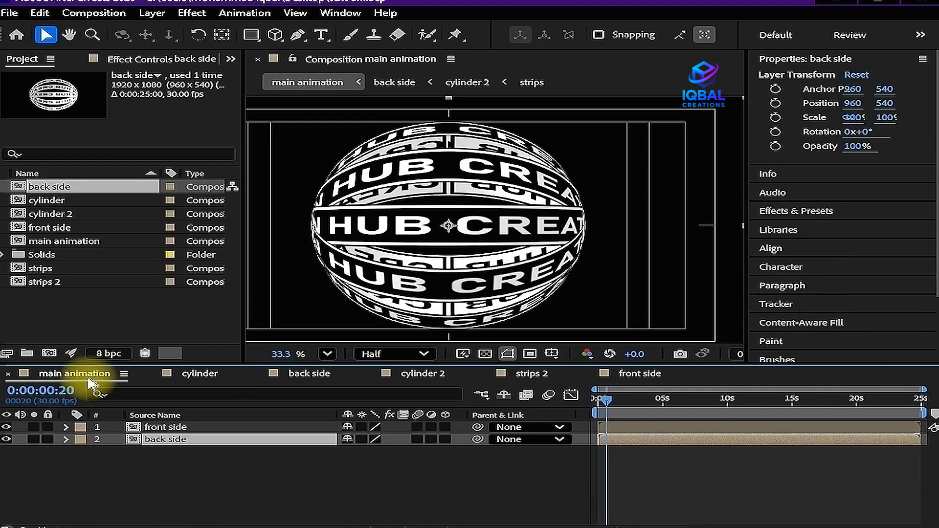
shift+click(626, 430)
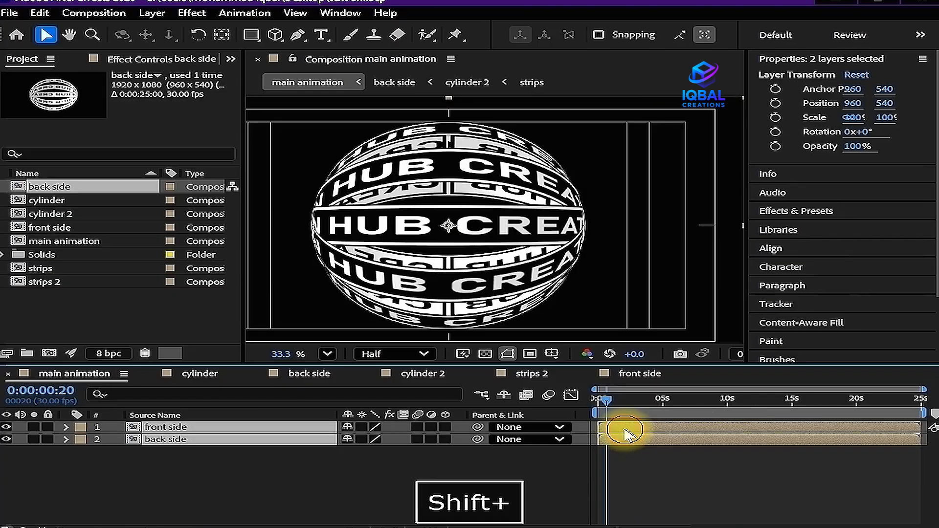
key(alt+bracketleft)
key(Home)
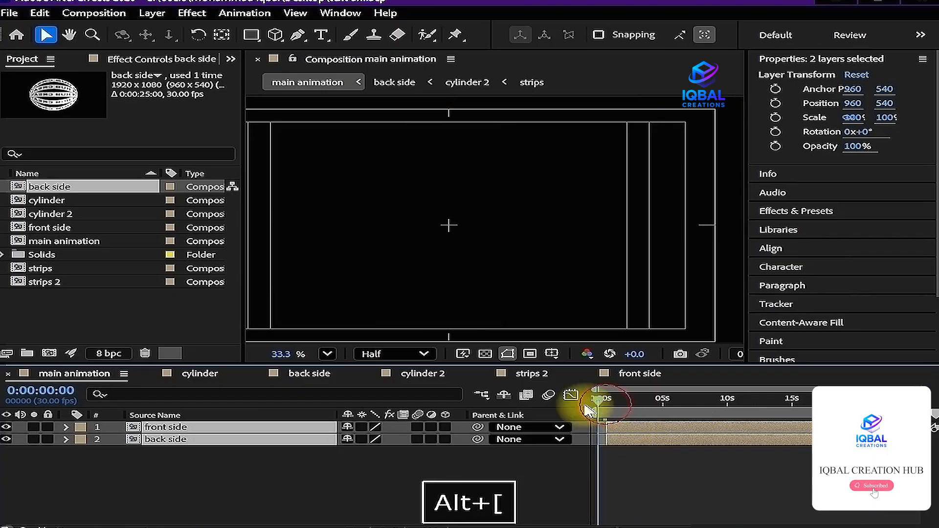
Shift the trimmed front side and back side layers to start at 0:00:00:00
key(bracketleft)
click(629, 489)
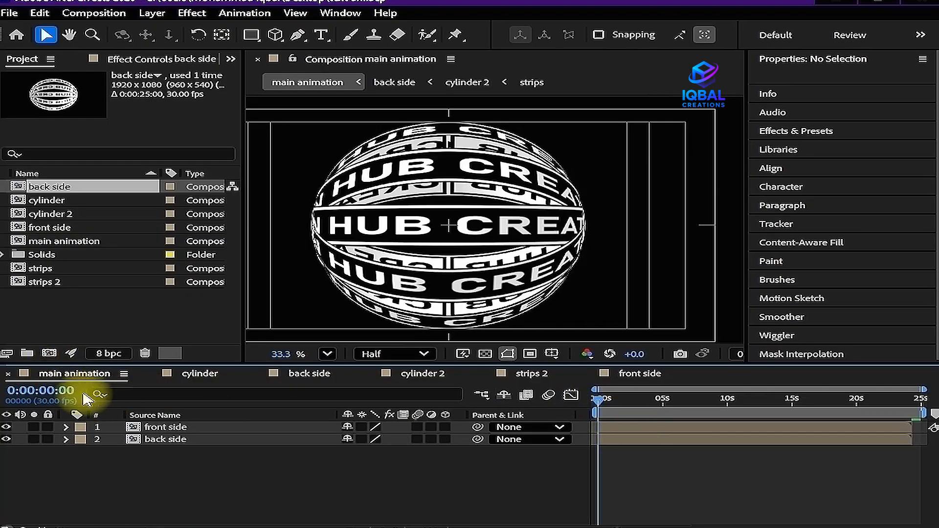
key(ctrl+z)
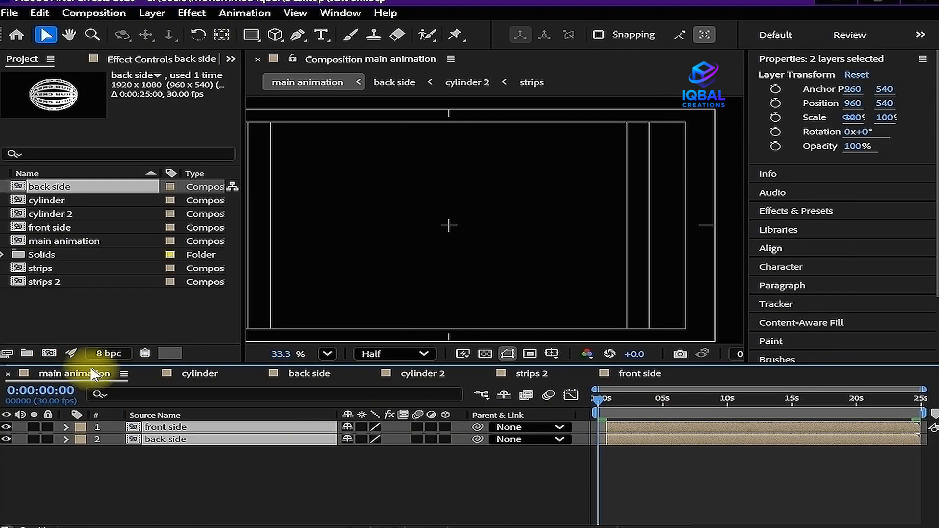
key(i)
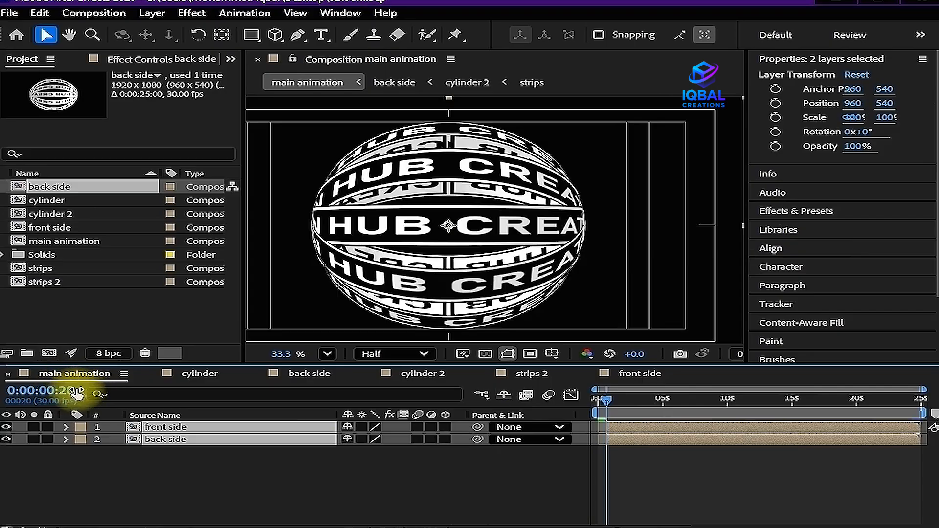
key(ctrl+z)
key(ctrl+shift+z)
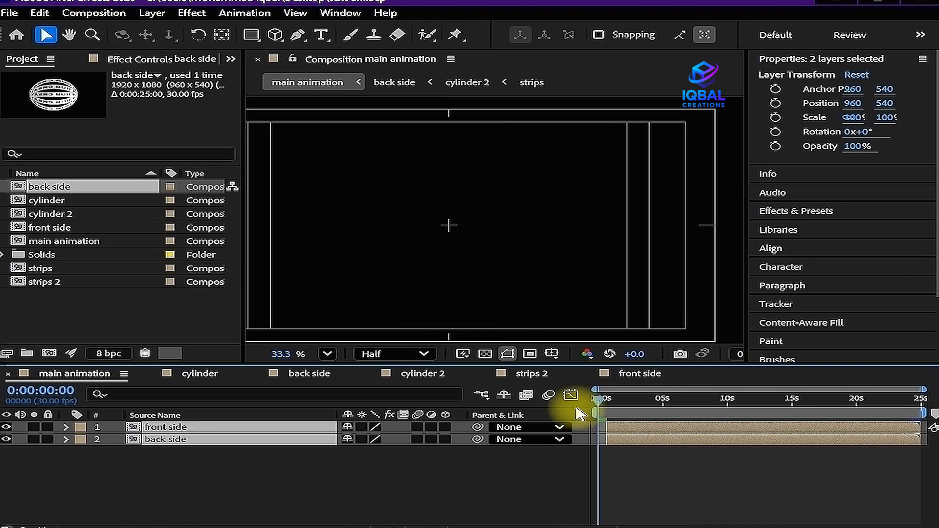
click(649, 478)
End the work area at 0:00:12:00, trim the main animation composition to it, and return to its first frame
drag(600, 407, 552, 418)
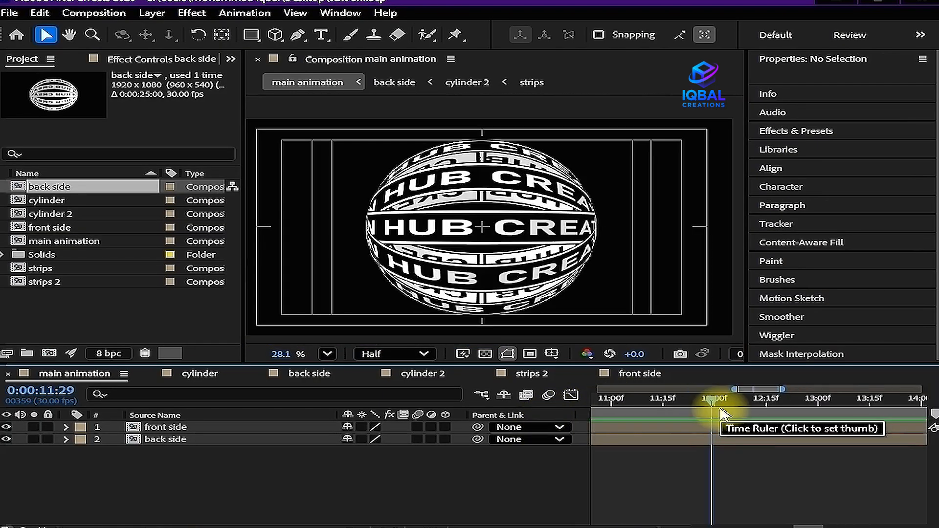
drag(704, 402, 710, 405)
key(semicolon)
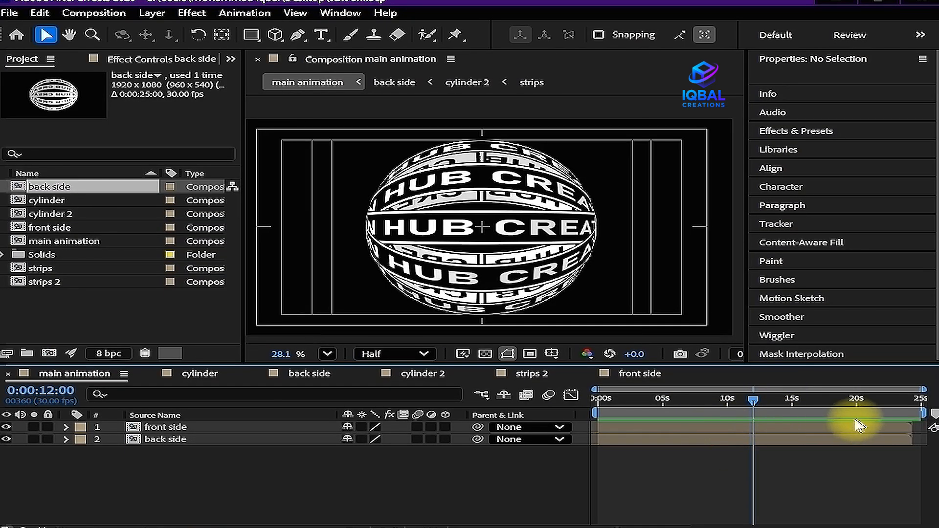
key(n)
key(ctrl+shift+x)
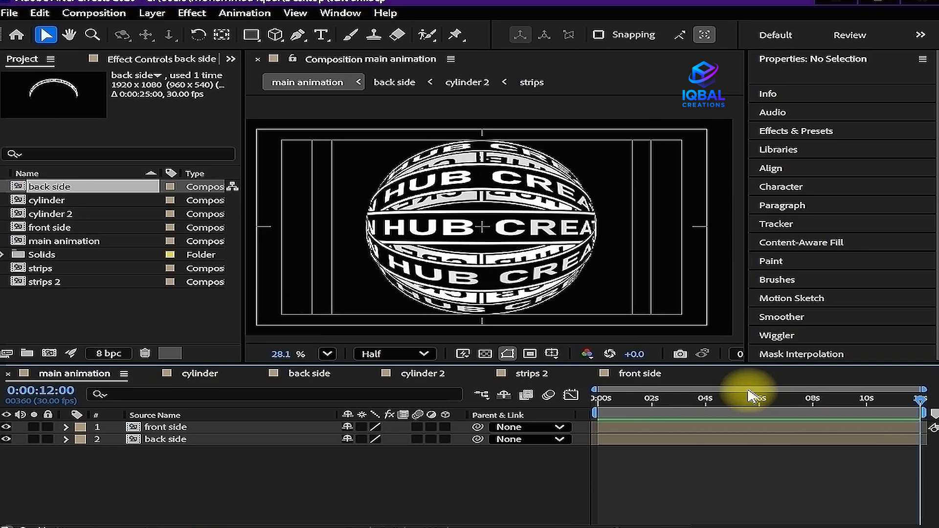
key(Home)
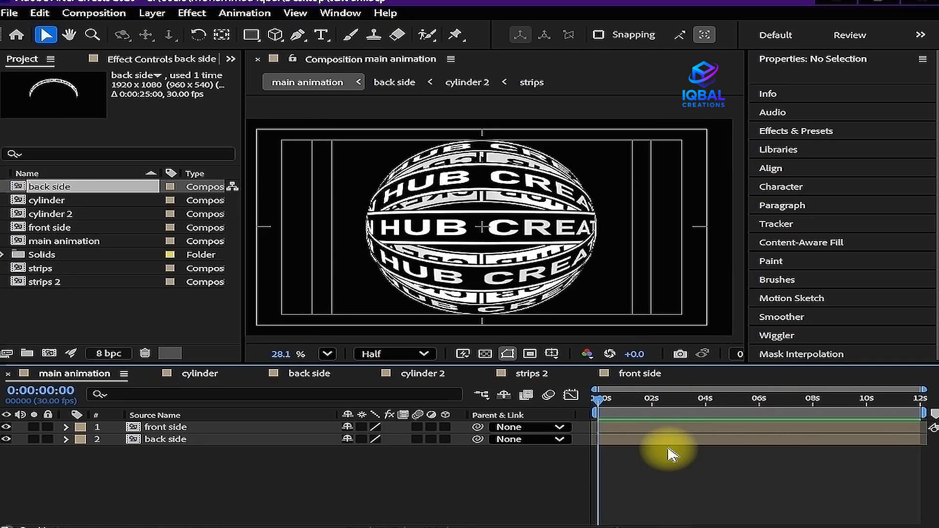
Pre-compose the front side and back side layers into a new composition named sphares, moving all attributes into it
scroll(489, 225, down, 1)
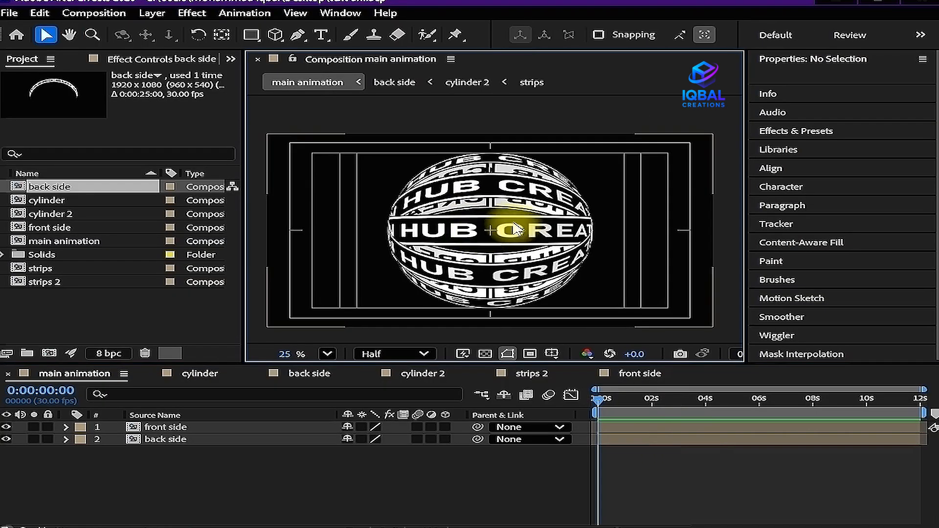
drag(396, 469, 304, 406)
key(ctrl+shift+c)
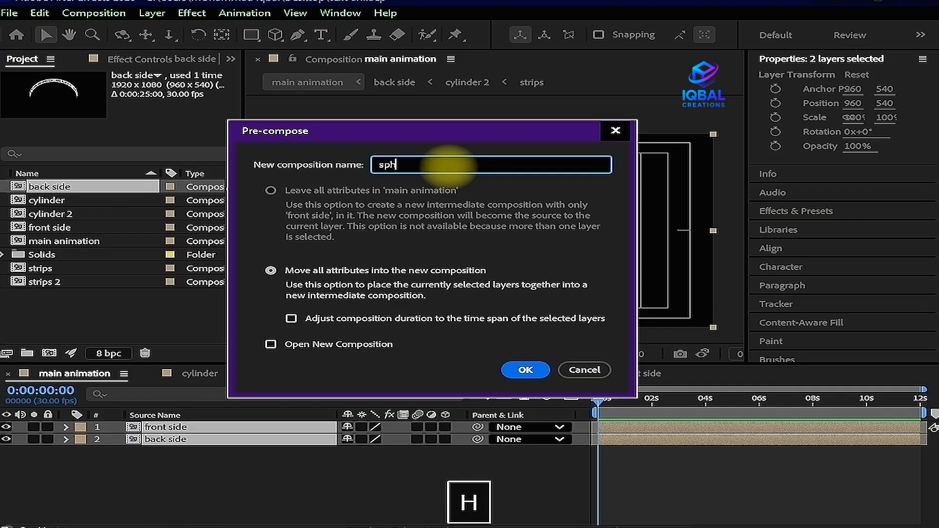
text(s)
key(Return)
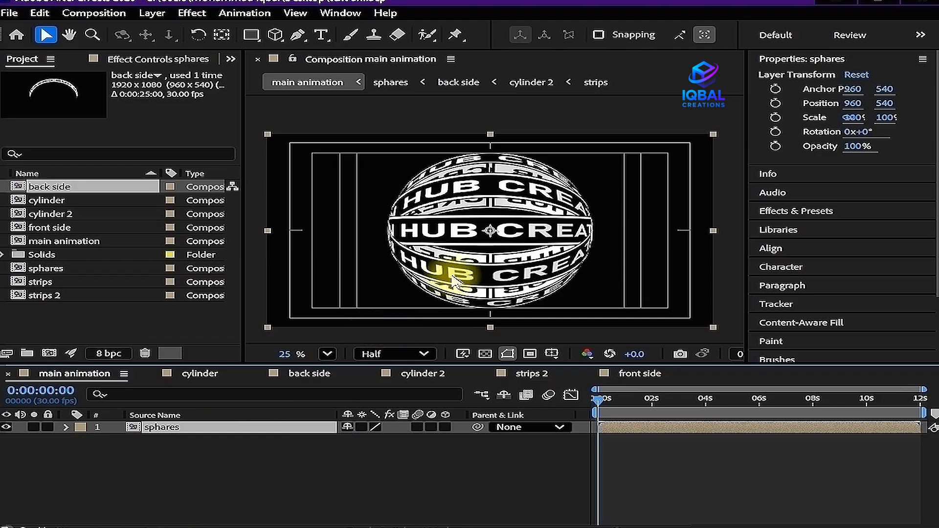
Unlink the sphares layer's scale proportions and set its vertical scale to 111%
key(s)
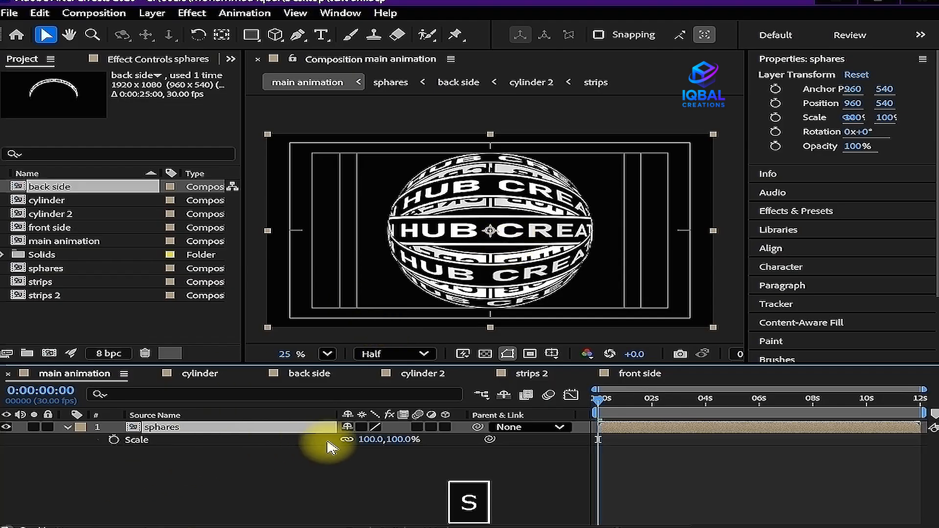
click(346, 439)
click(346, 439)
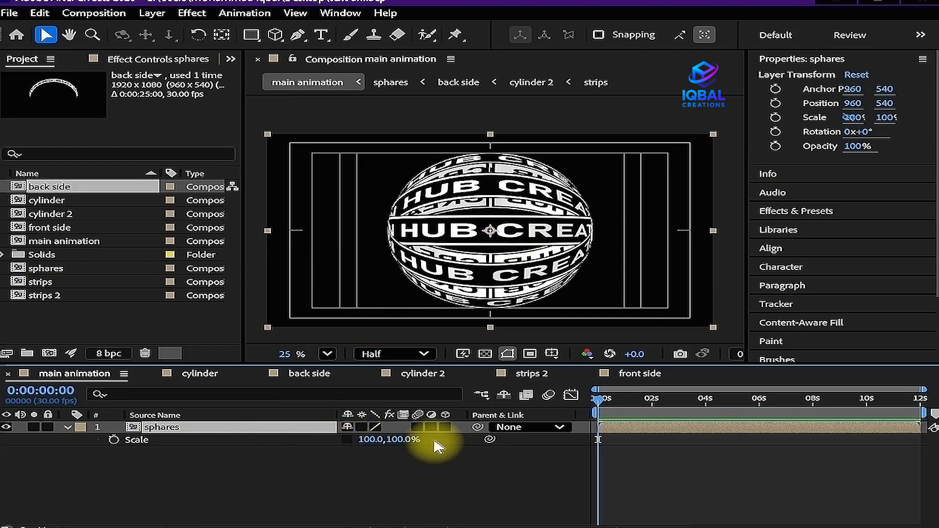
mouse_move(404, 441)
mouse_down()
mouse_move(430, 440)
mouse_move(403, 447)
mouse_move(411, 447)
mouse_up()
key(ctrl+z)
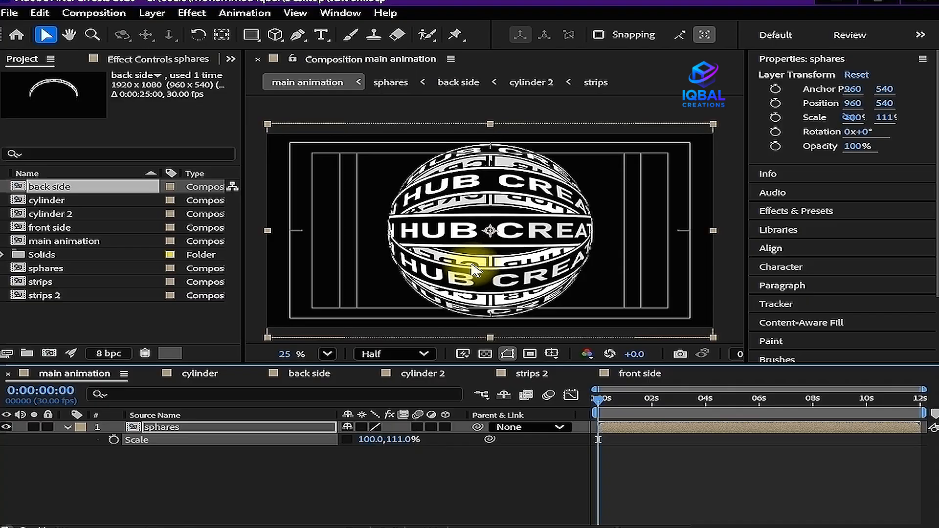
Duplicate the sphares layer twice, placing copies at the frame's upper-left and lower-left corners, about 137, 87 and 182, 1170
click(216, 427)
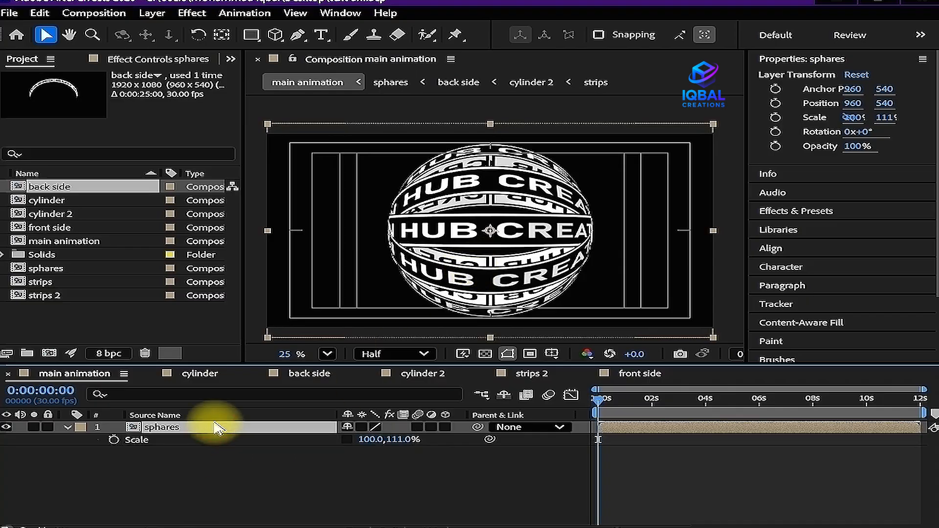
key(ctrl+d)
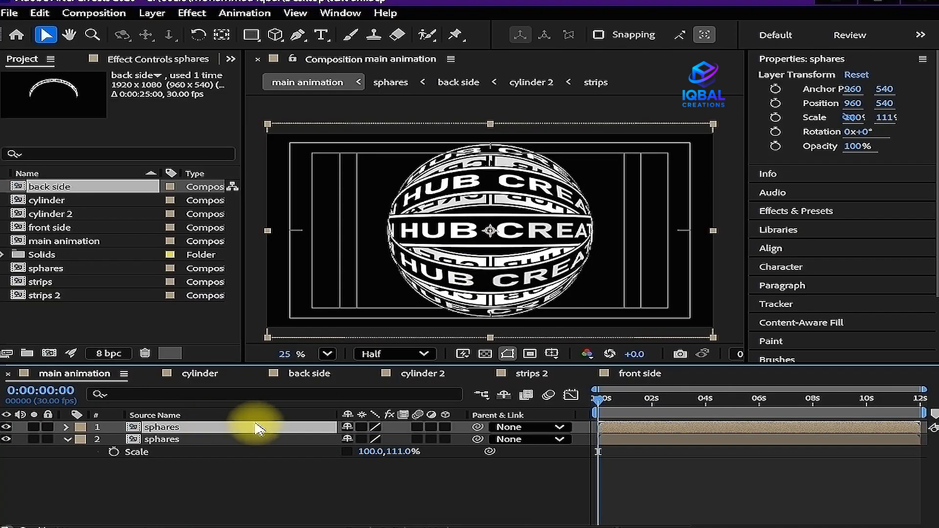
scroll(484, 257, down, 1)
drag(500, 264, 330, 189)
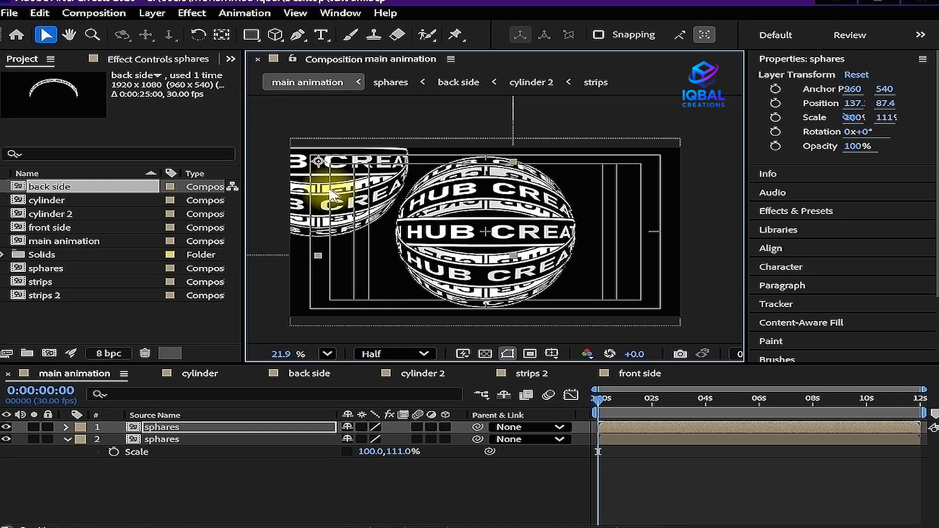
key(ctrl+d)
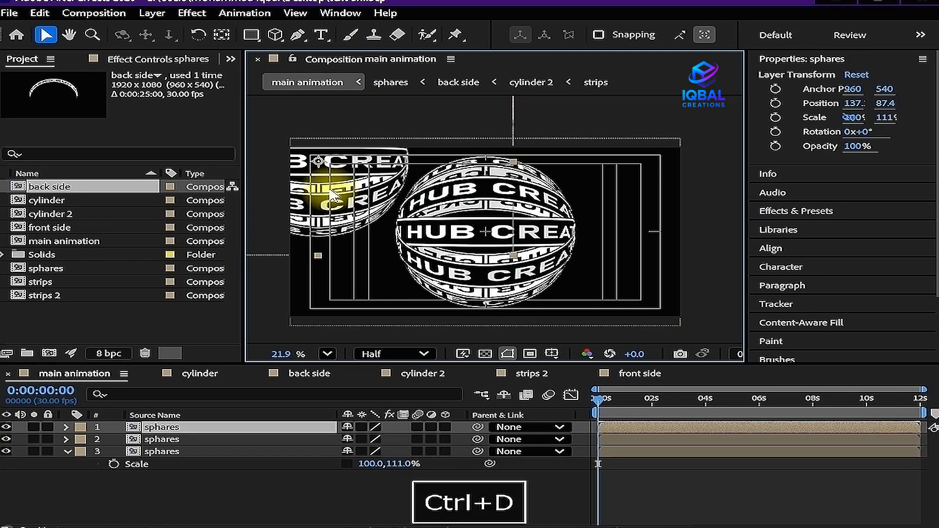
drag(332, 192, 342, 351)
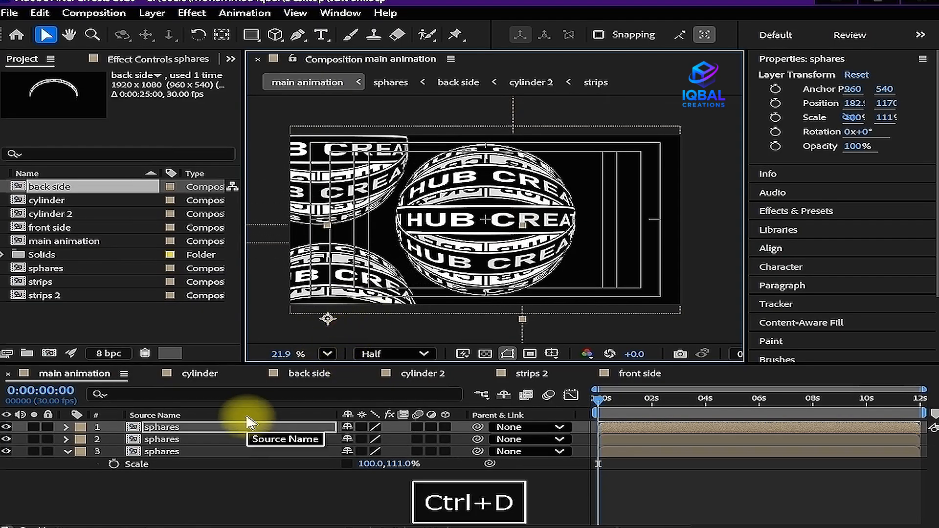
Duplicate the sphere twice more, placing copies at the frame's lower-right and upper-right corners, about 1755, 1170 and 1755, -36
key(ctrl+d)
drag(346, 268, 657, 262)
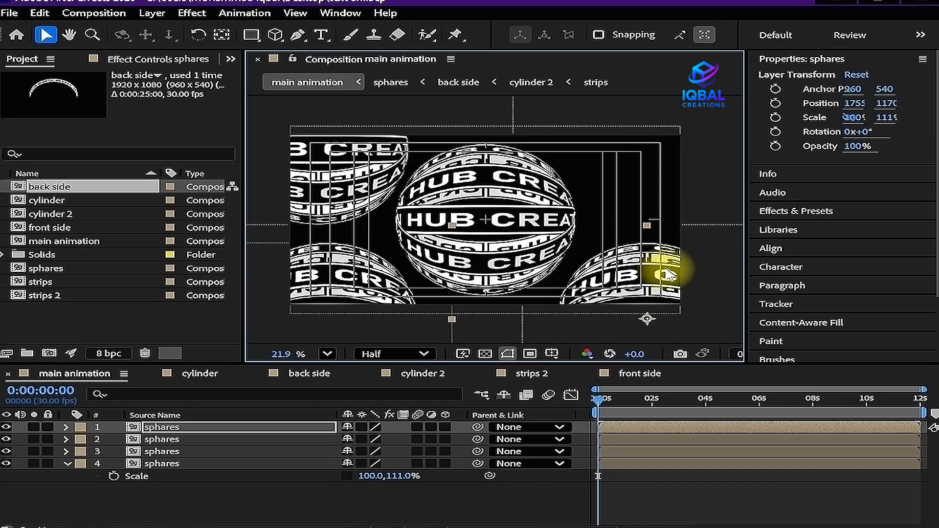
key(ctrl+d)
drag(667, 269, 669, 84)
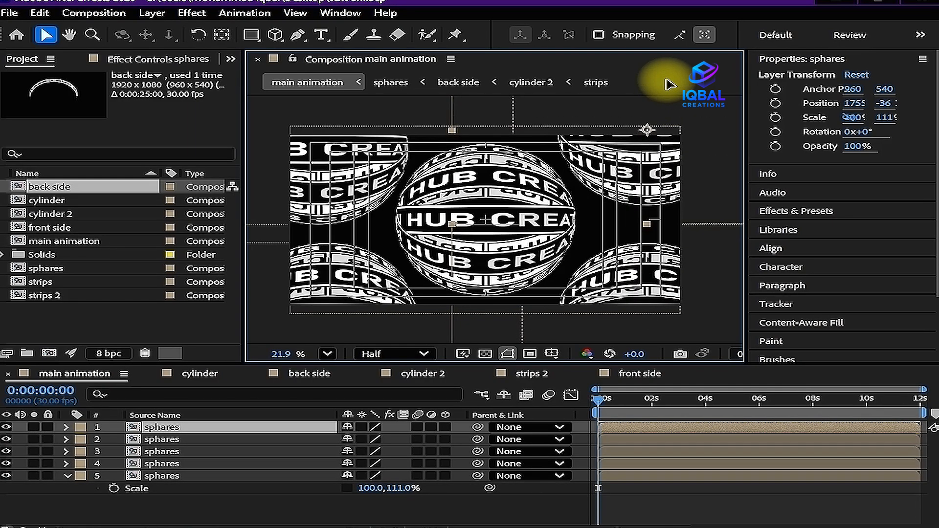
Show the rulers and place two vertical and two horizontal guides for aligning the corner spheres
click(552, 354)
click(584, 377)
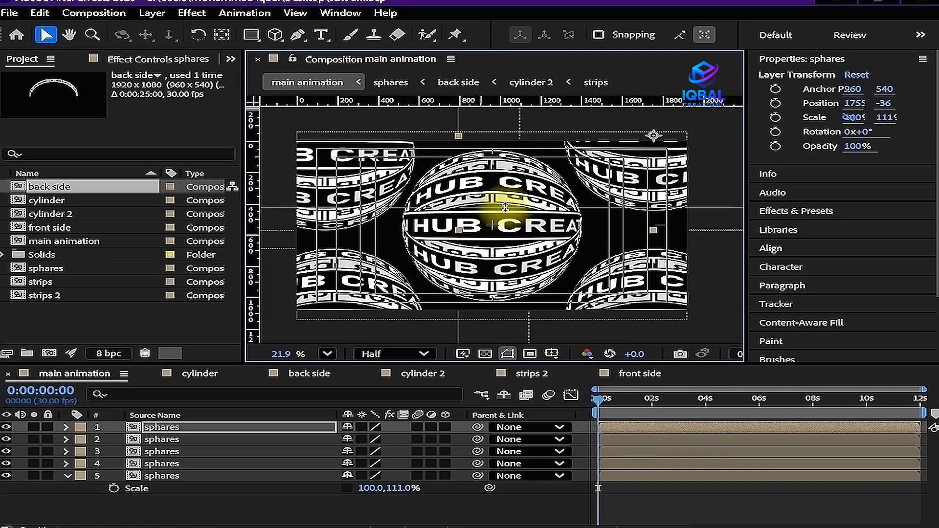
Identify the sphere layers by toggling their visibility, then nudge the lower-left sphere left to an X position of about 177
click(186, 475)
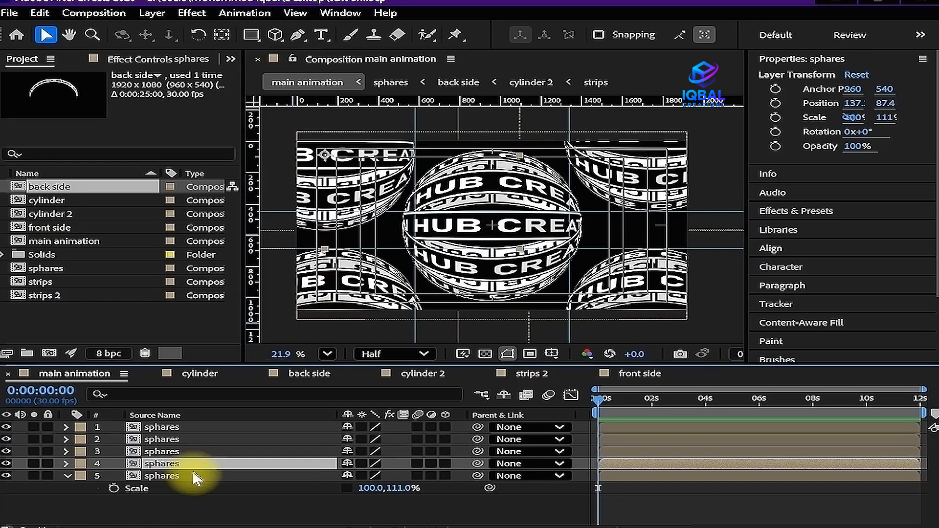
click(66, 477)
click(7, 475)
click(7, 475)
click(189, 463)
click(7, 463)
click(7, 463)
click(196, 450)
key(Left)
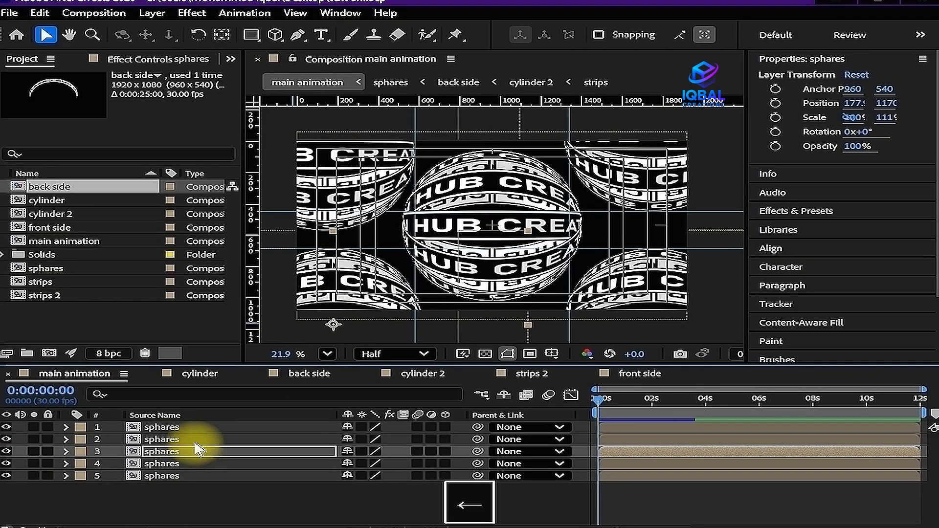
Nudge the two right-hand spheres outward to X positions 1770 for the lower one and 1780 for the upper one
click(189, 439)
key(Right)
click(186, 428)
key(Right)
key(Left)
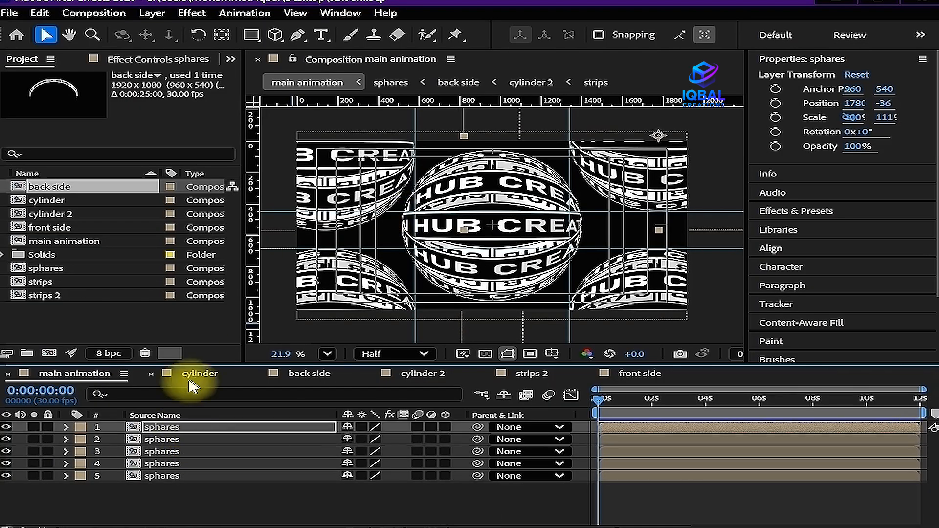
Raise the upper-left sphere until its lower edge lines up with the upper horizontal guide
click(184, 463)
key(Up)
key(Up)
key(Up)
key(Up)
key(Up)
key(Up)
key(Up)
key(Up)
key(Up)
key(Up)
key(Up)
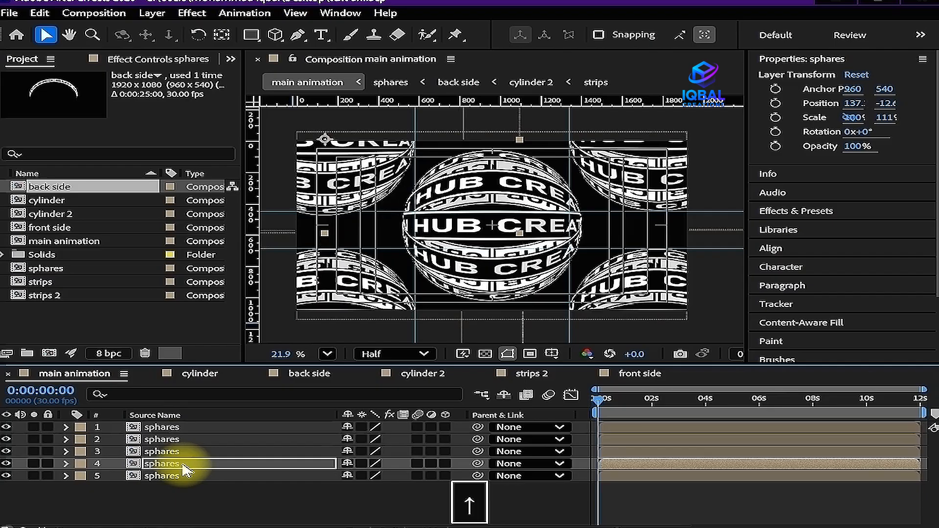
key(Down)
key(Up)
key(Down)
key(Down)
Raise the lower-left and lower-right spheres towards the lower horizontal guide, with the lower-right sphere at Y 1105
click(191, 452)
key(Up)
key(Up)
key(Up)
click(188, 440)
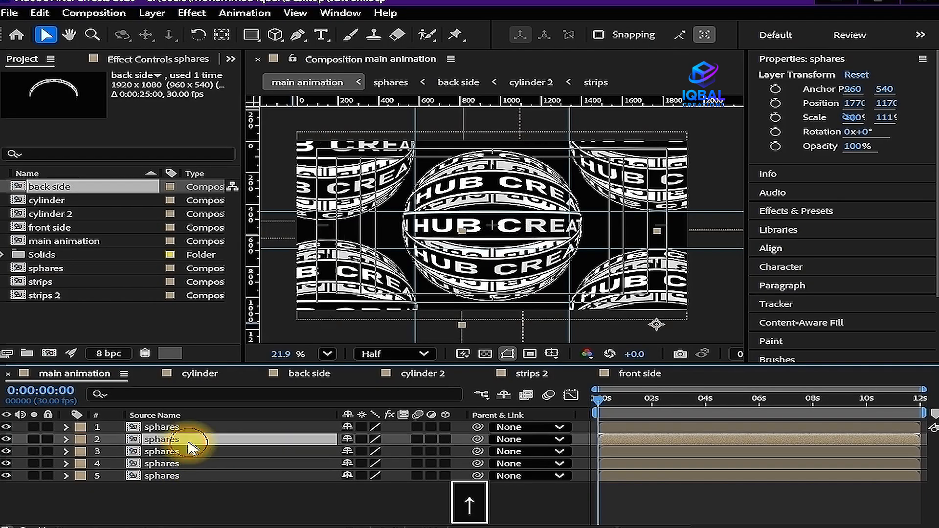
key(Up)
key(Up)
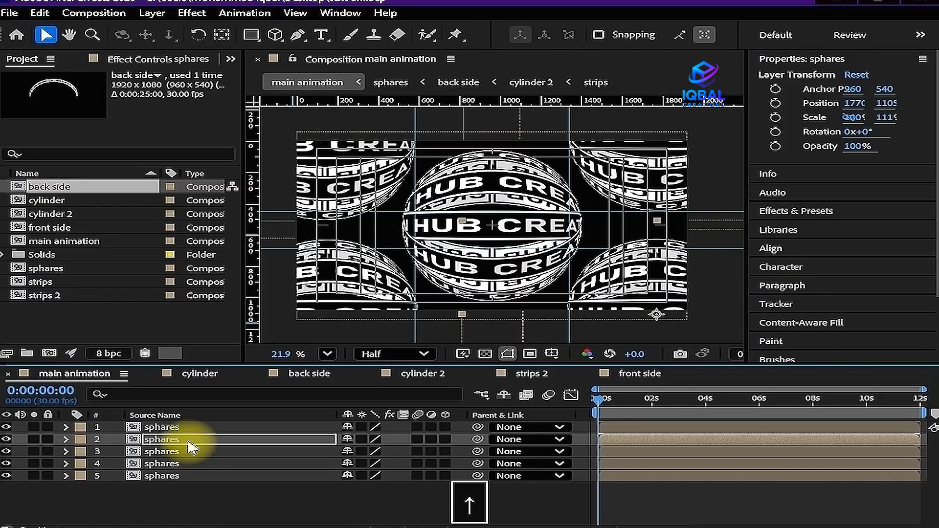
Lower the upper-right sphere to a Y position of 24 and save the project
click(186, 428)
key(Down)
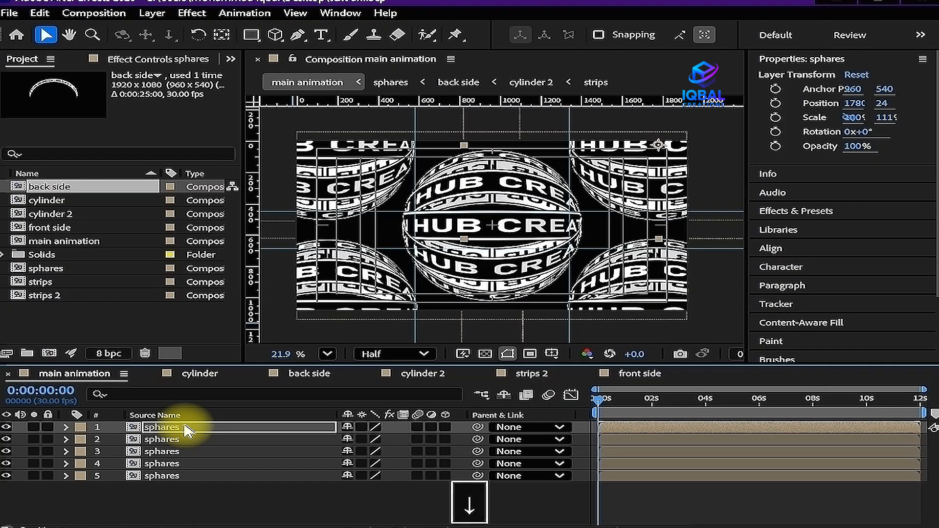
key(ctrl+s)
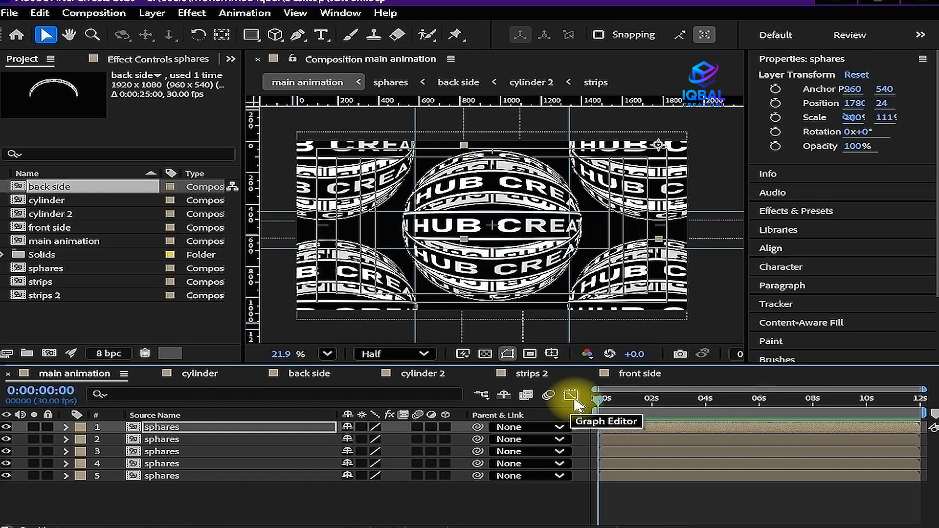
Preview the main animation with all five spheres and return the playhead to the start
key(space)
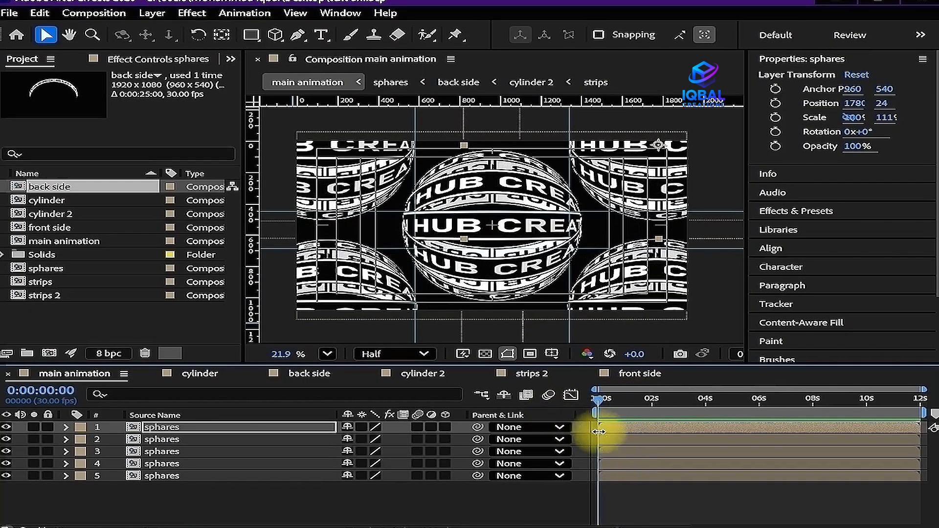
key(space)
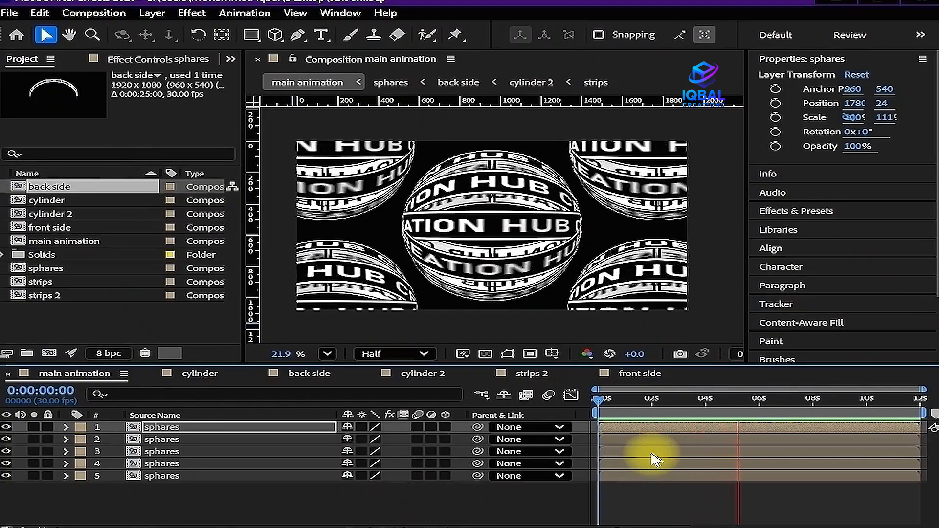
key(space)
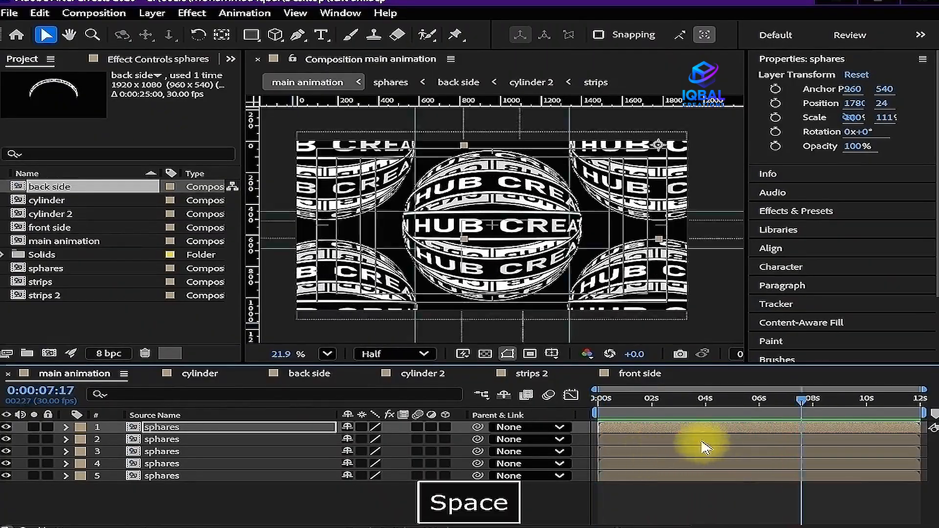
drag(685, 398, 484, 403)
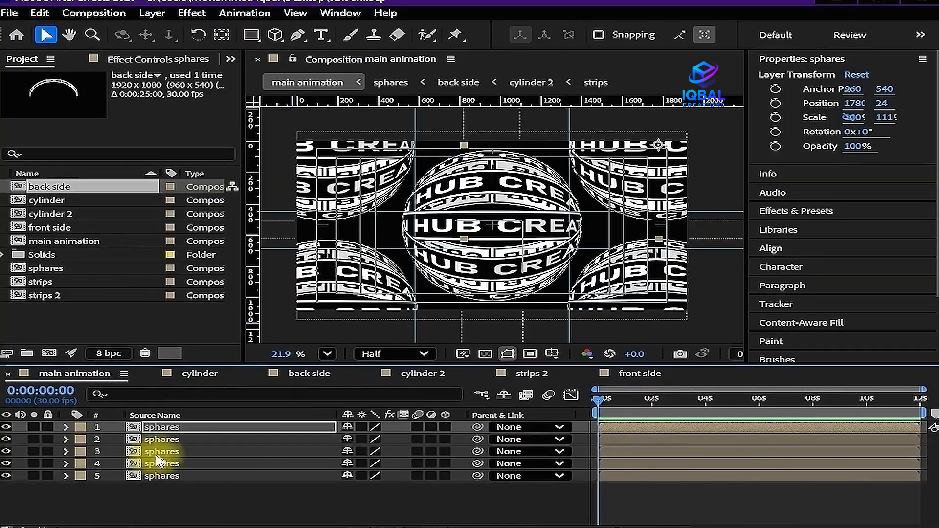
Scale the upper-left sphere down proportionally to 44.1, 49.0% and move it fully into the frame, at about X 265, Y 255
click(188, 464)
key(s)
drag(387, 477, 360, 474)
key(ctrl+z)
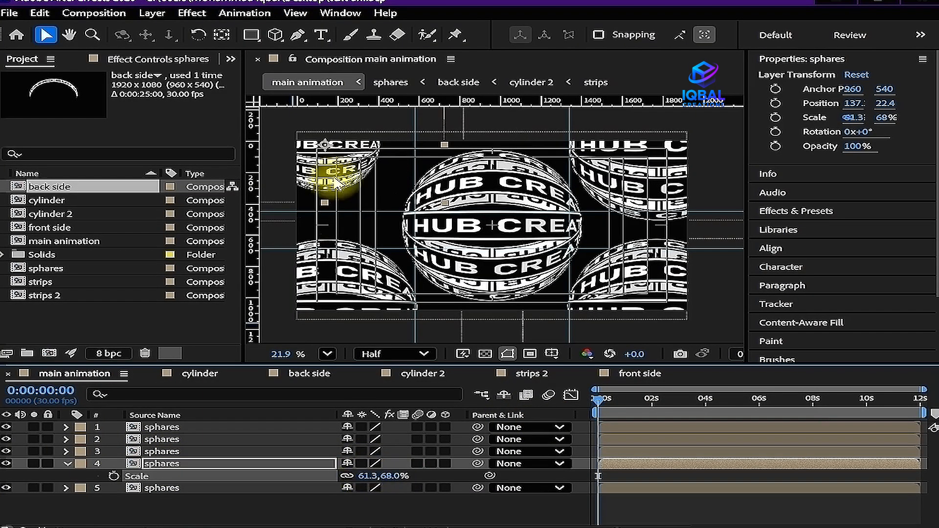
drag(326, 166, 353, 201)
drag(383, 478, 348, 464)
mouse_move(361, 195)
mouse_down()
mouse_move(362, 185)
mouse_move(362, 196)
mouse_up()
click(648, 465)
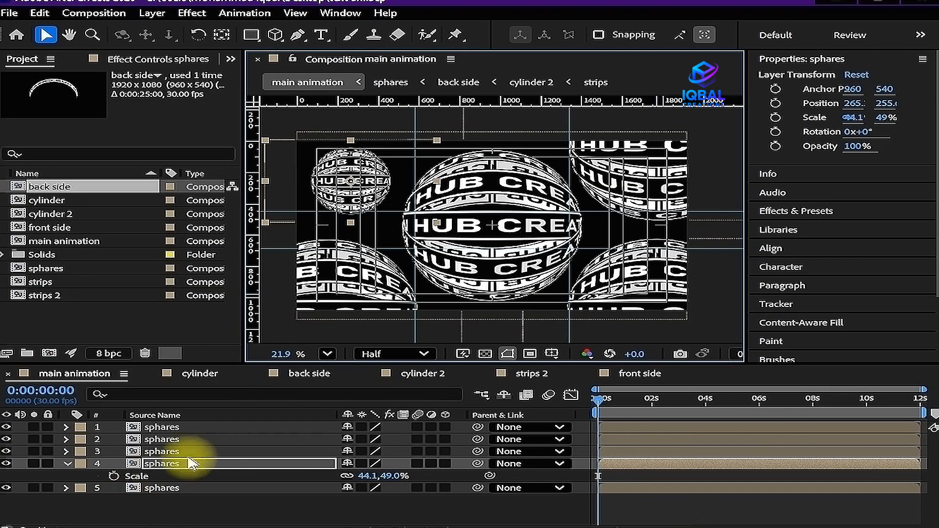
Scale the lower-right sphere to 50% with its proportions linked, undoing the unlinked width-only change
click(194, 430)
click(194, 439)
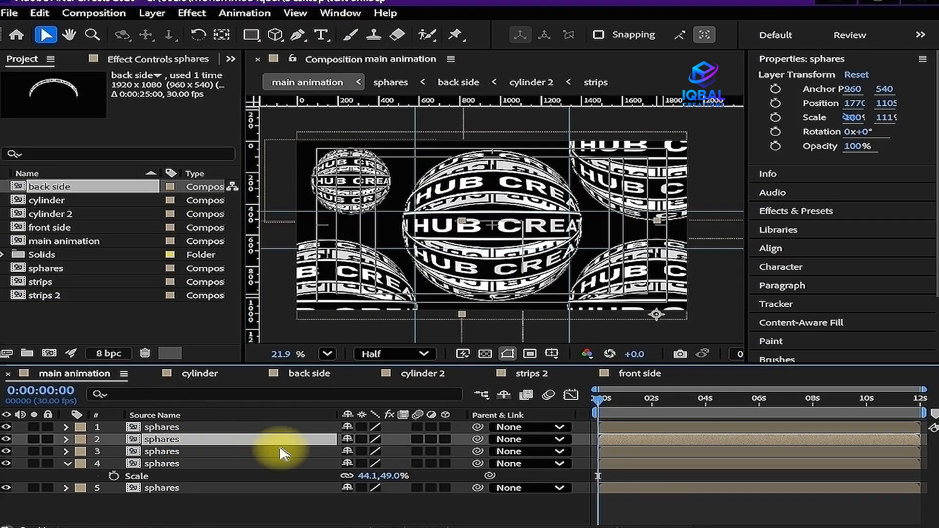
key(s)
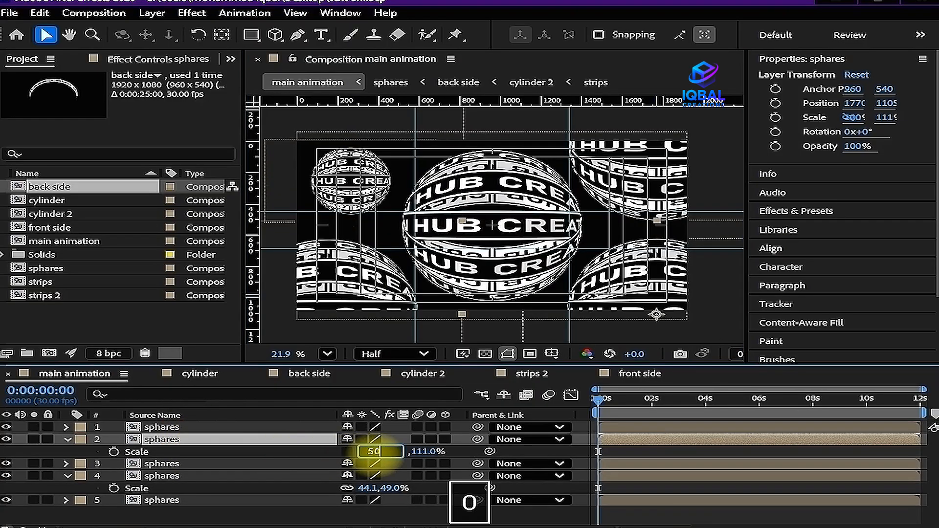
key(Return)
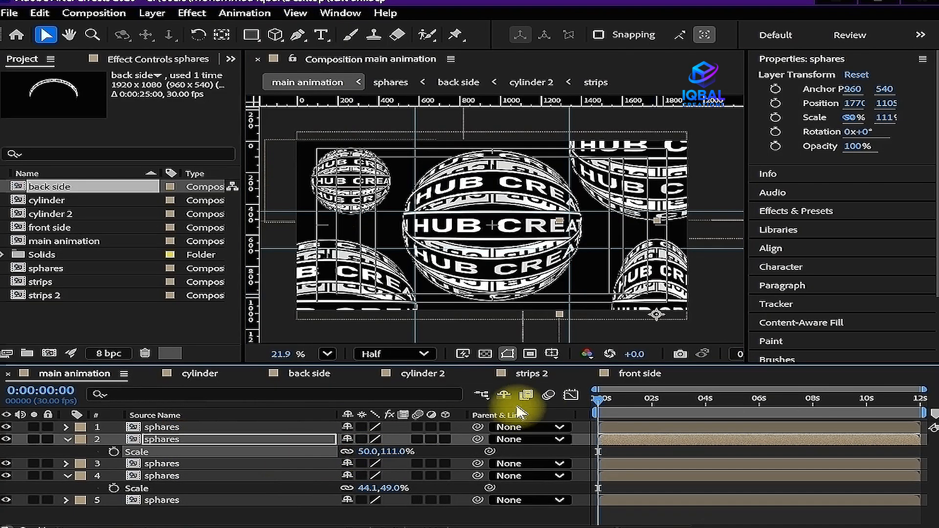
key(ctrl+z)
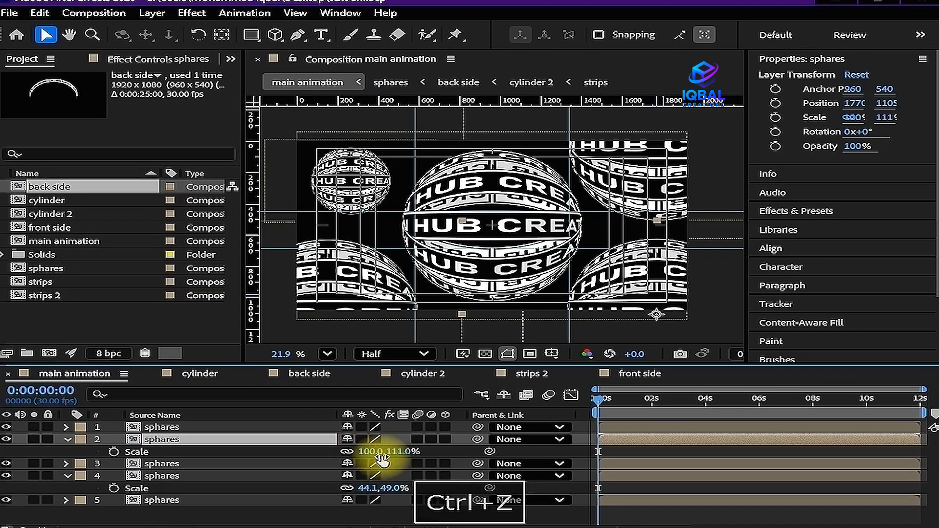
click(379, 453)
text(50)
key(Return)
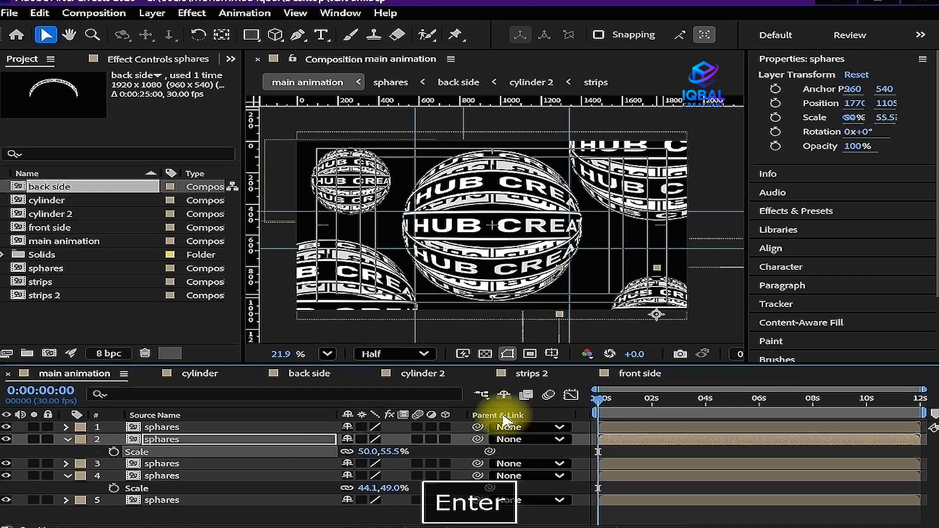
Move the lower-right sphere up and inward to position 1692.4, 888.9
key(p)
key(ctrl+z)
drag(379, 451, 195, 447)
drag(346, 450, 286, 451)
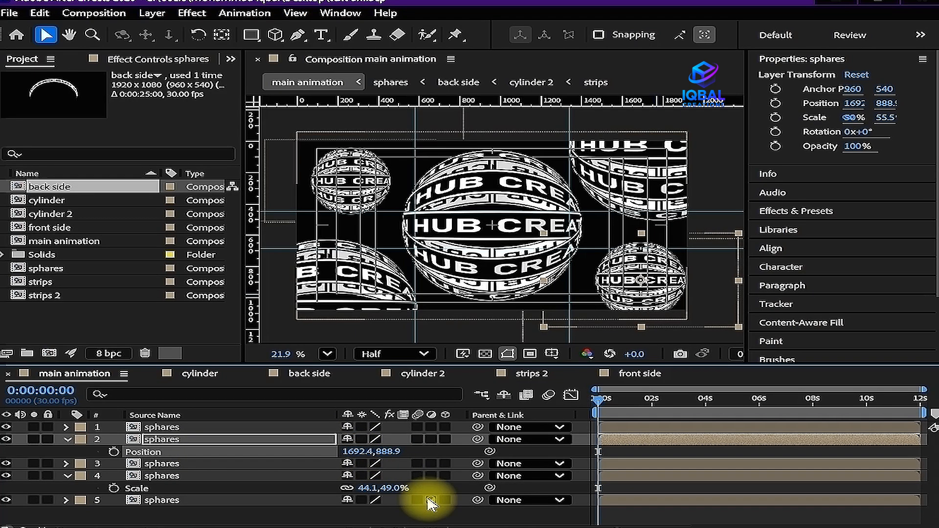
Reduce the lower-right sphere's linked scale to 44% and nudge it to about X 1687, Y 879
key(s)
click(372, 450)
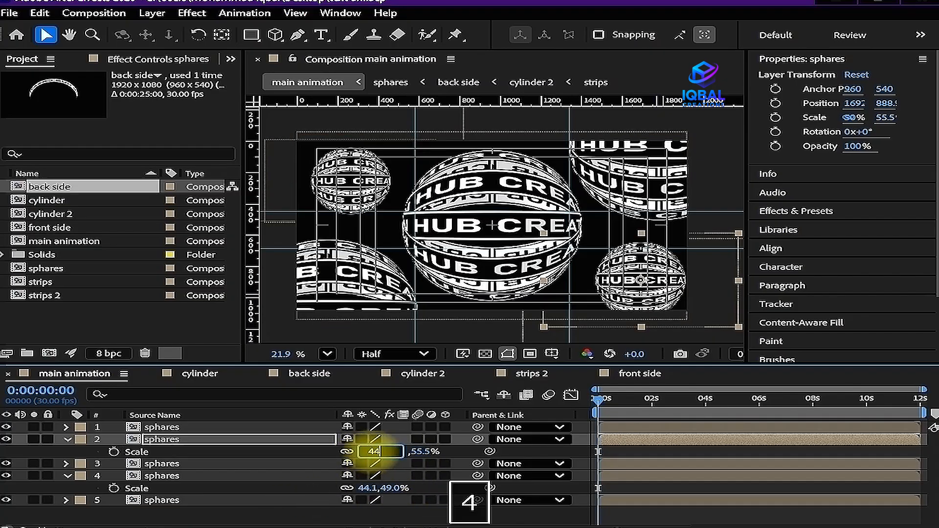
text(44)
key(Return)
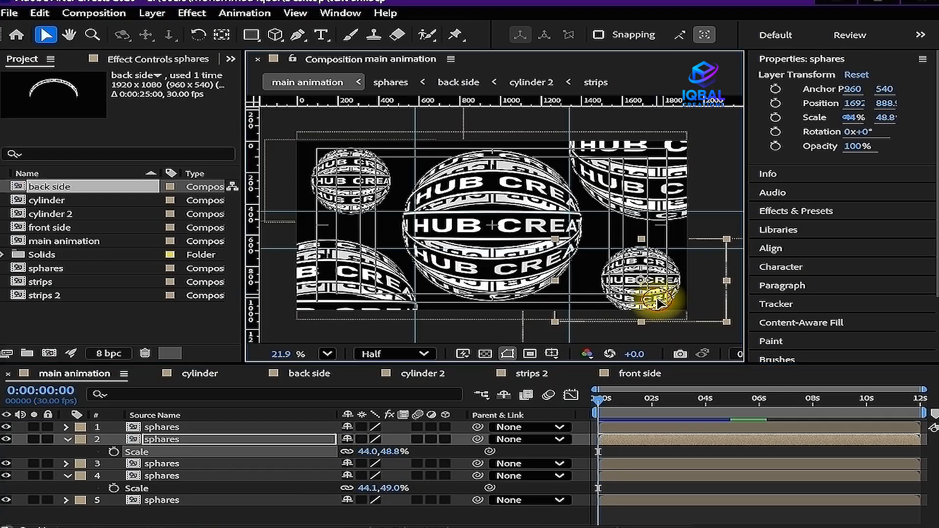
drag(659, 302, 659, 302)
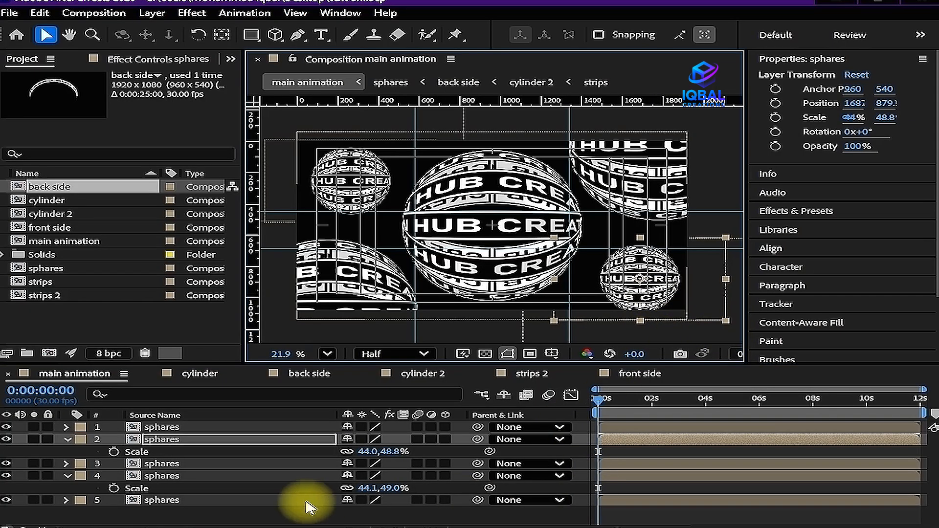
Keyframe the rotation of all five sphere layers from 0 at the start to one full revolution at 12 seconds
drag(181, 509, 197, 413)
key(r)
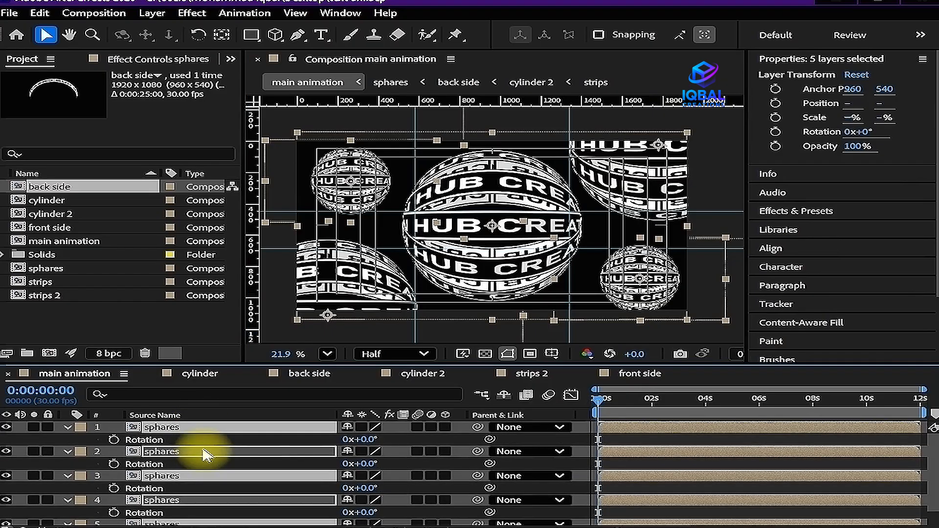
click(114, 440)
drag(599, 398, 844, 414)
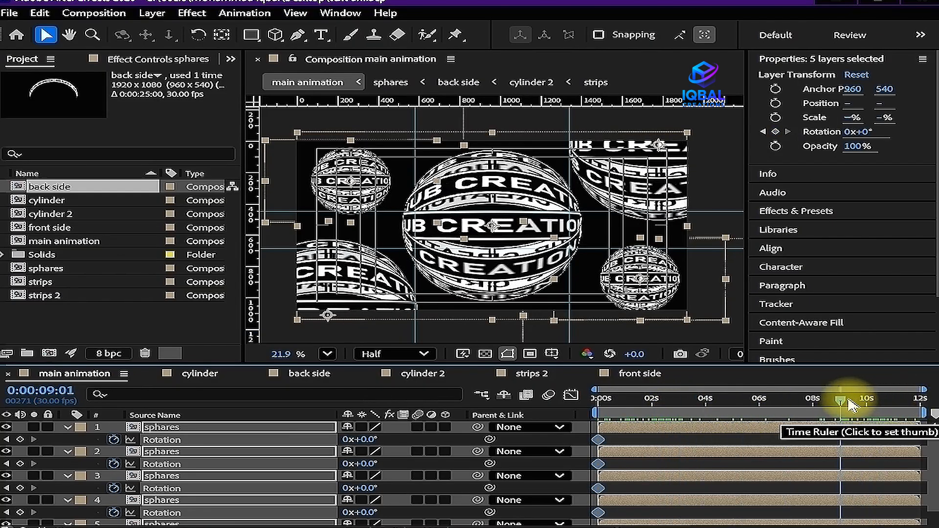
drag(851, 405, 933, 412)
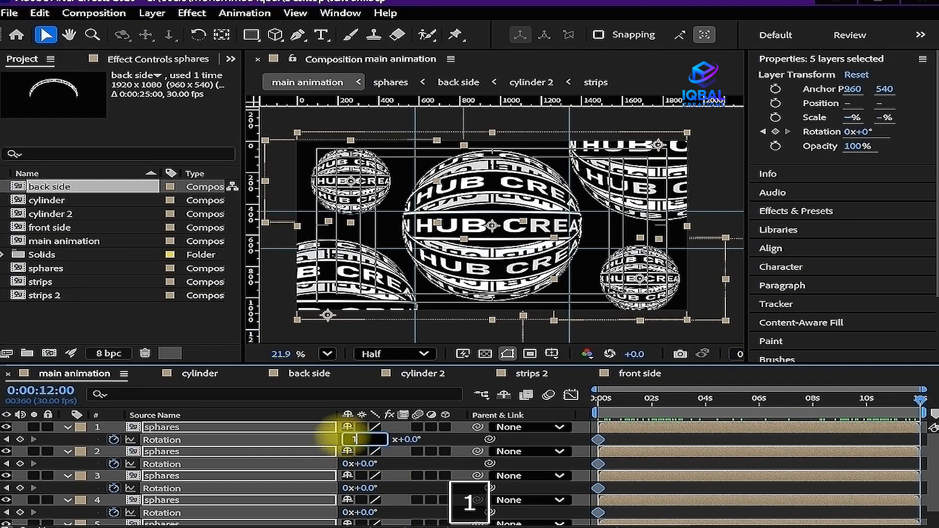
key(Return)
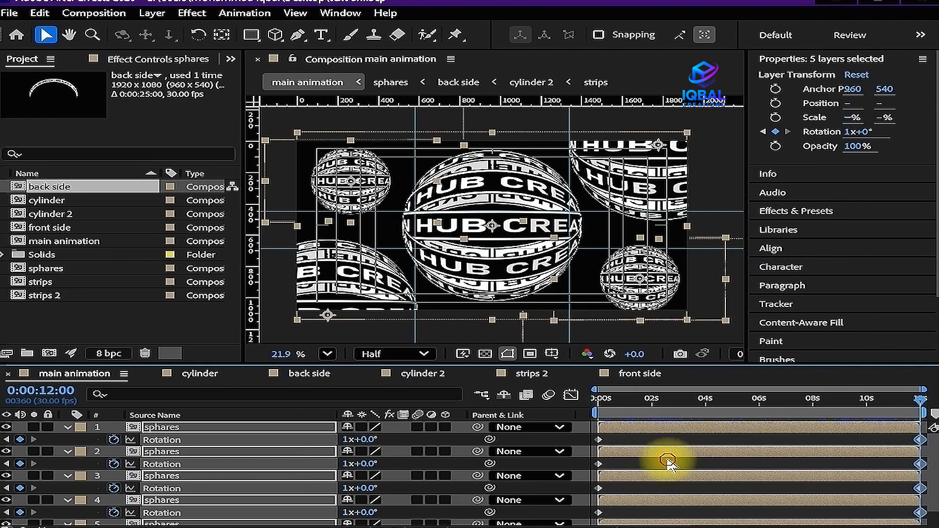
click(666, 465)
Reverse the spin of sphere layers 2 and 4 by setting their rotation at 12 seconds to -1 revolution
click(347, 463)
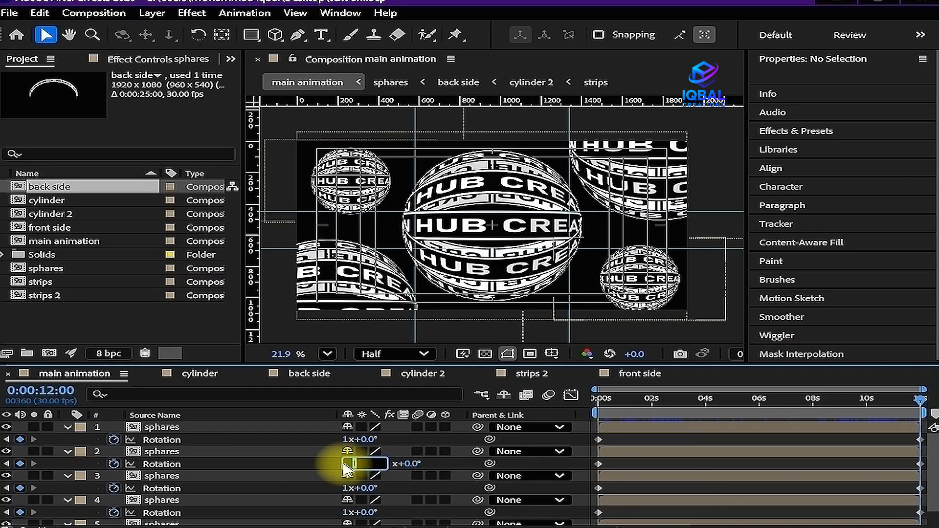
text(-1)
key(Return)
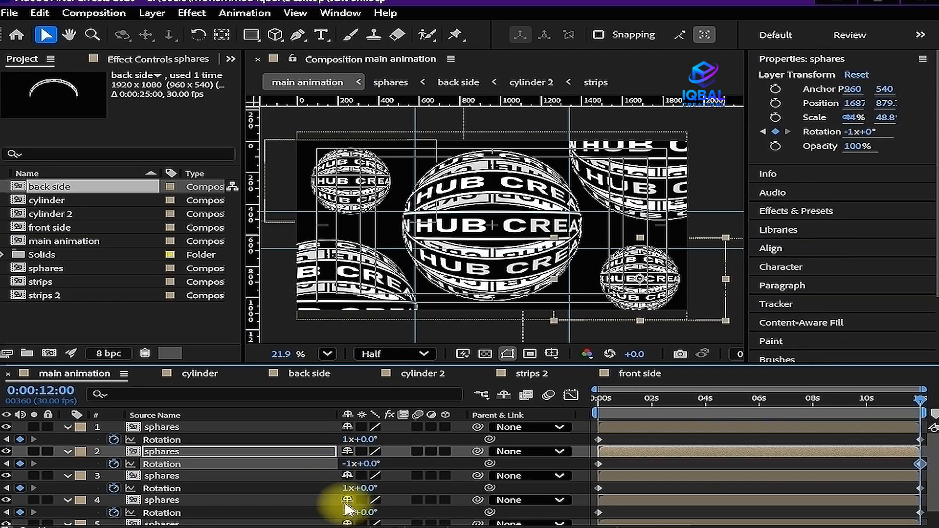
scroll(346, 516, down, 1)
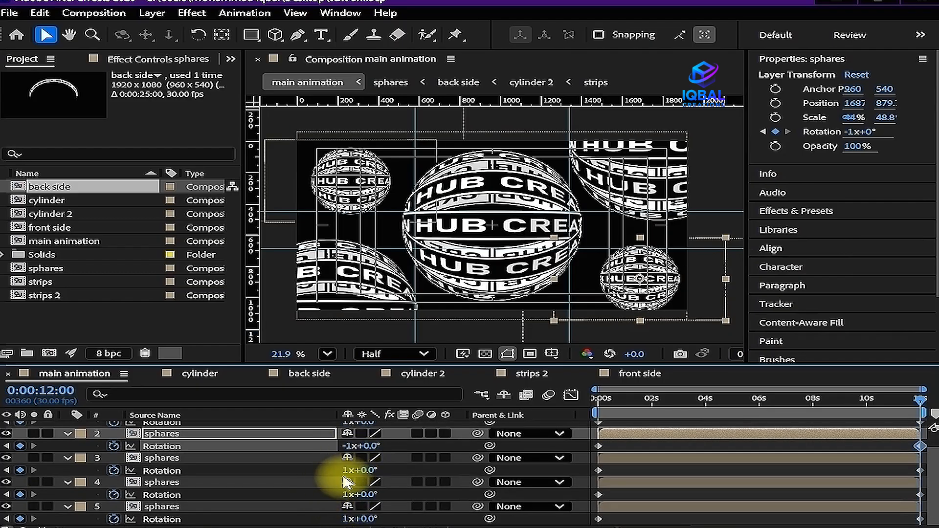
text(1)
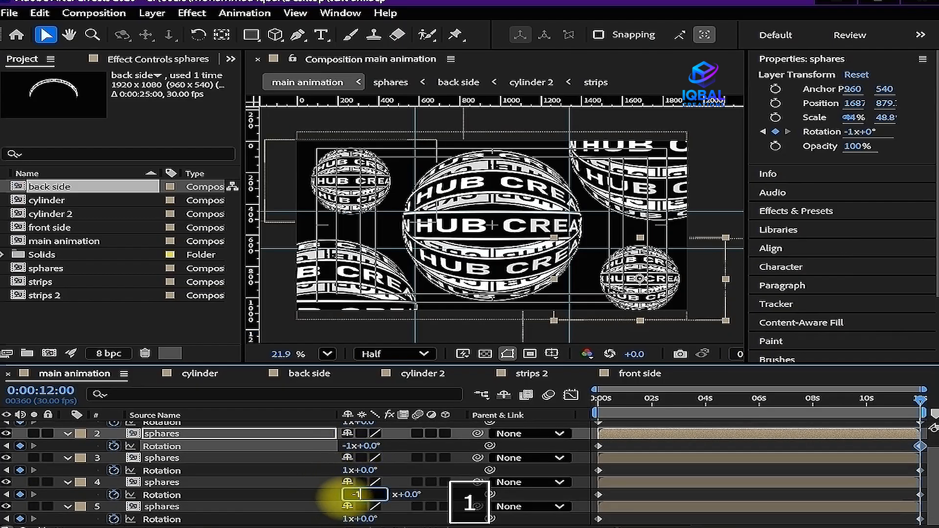
key(Return)
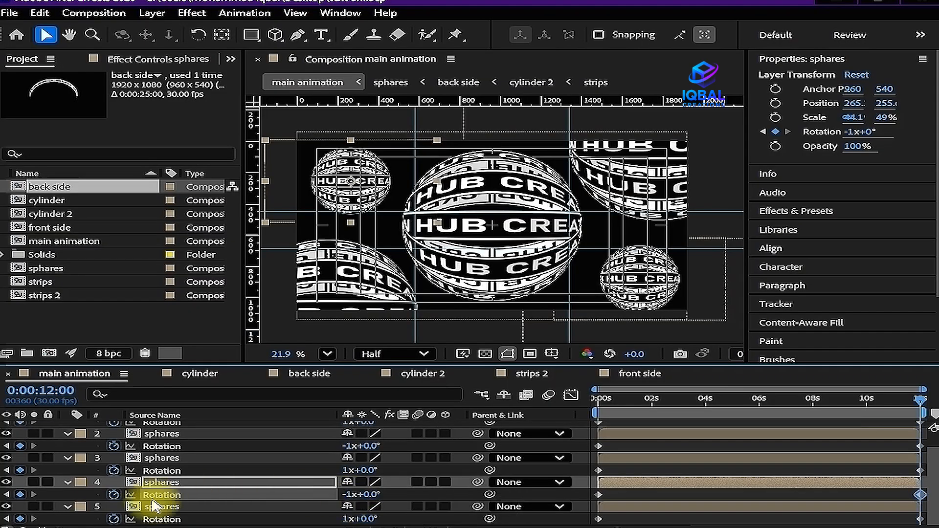
Collapse the rotation properties of all five sphere layers and deselect them
scroll(151, 506, up, 1)
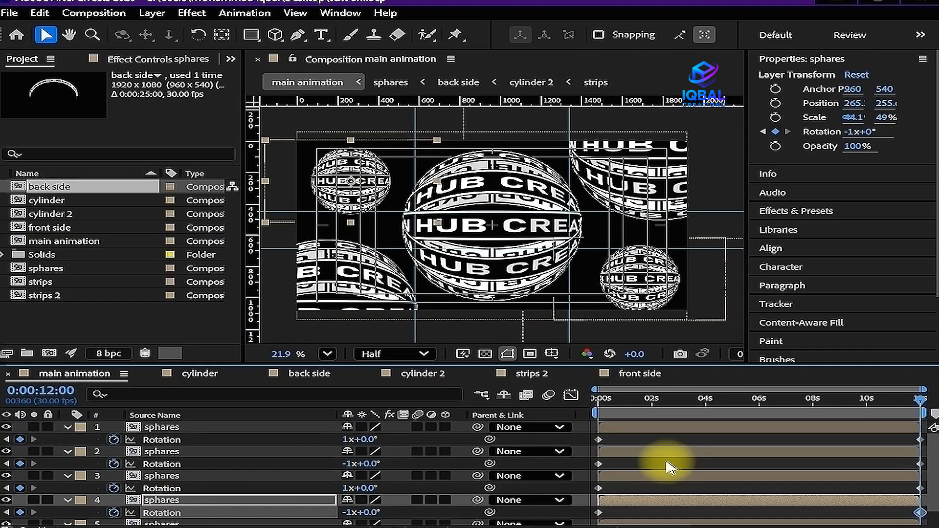
key(ctrl+a)
key(r)
click(636, 501)
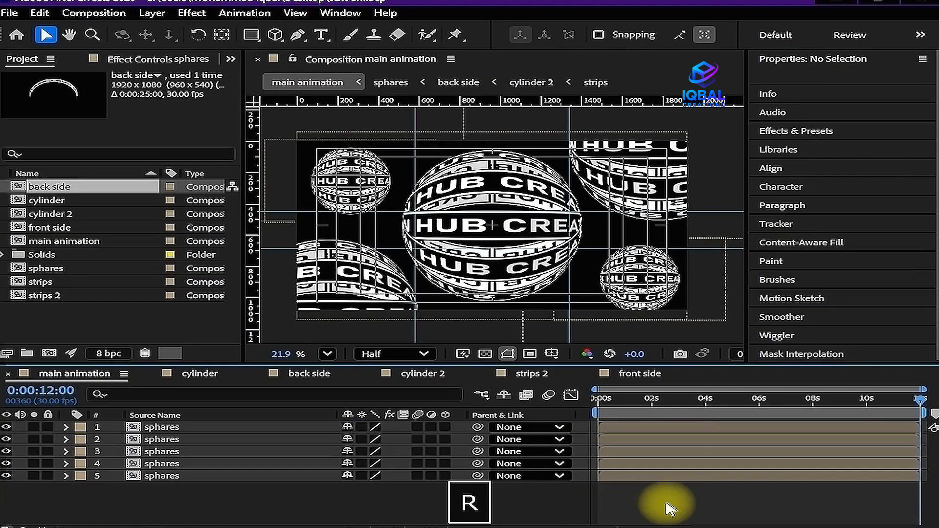
Preview the rotating spheres from the start of the timeline
click(603, 399)
key(space)
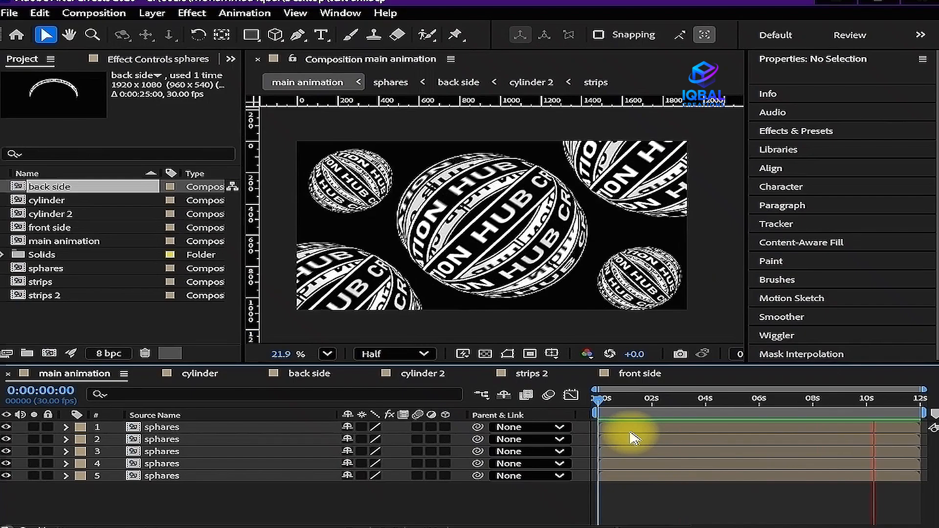
key(space)
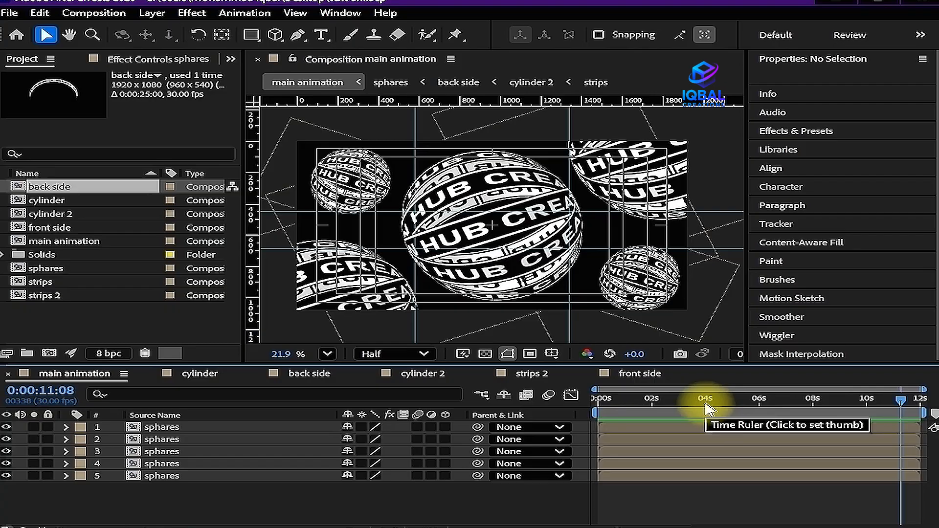
Pre-compose all five sphere layers into a new composition named "main", moving all attributes into it
click(214, 487)
drag(214, 487, 230, 427)
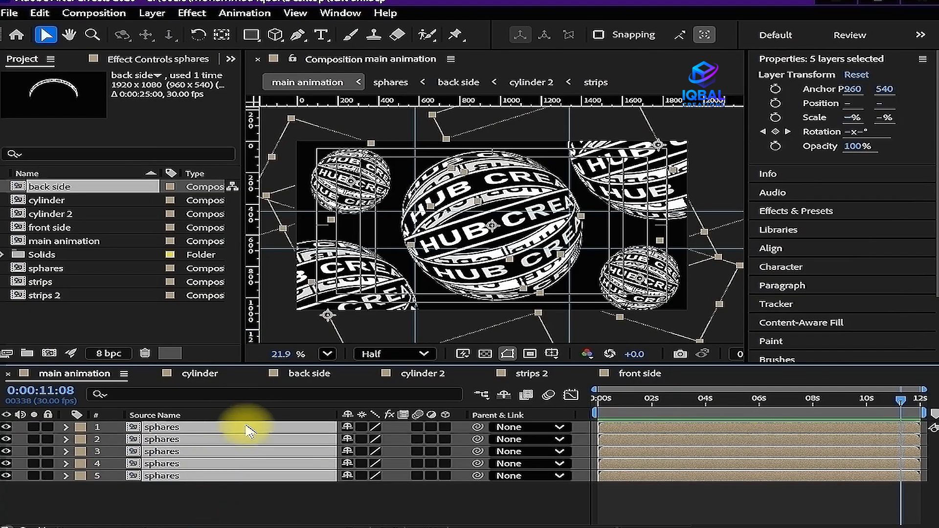
key(ctrl+shift+c)
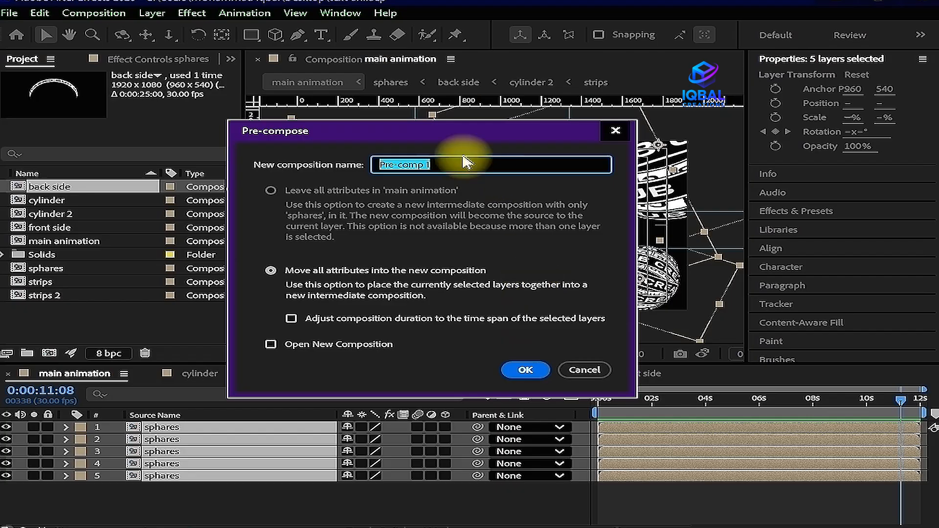
text(manin)
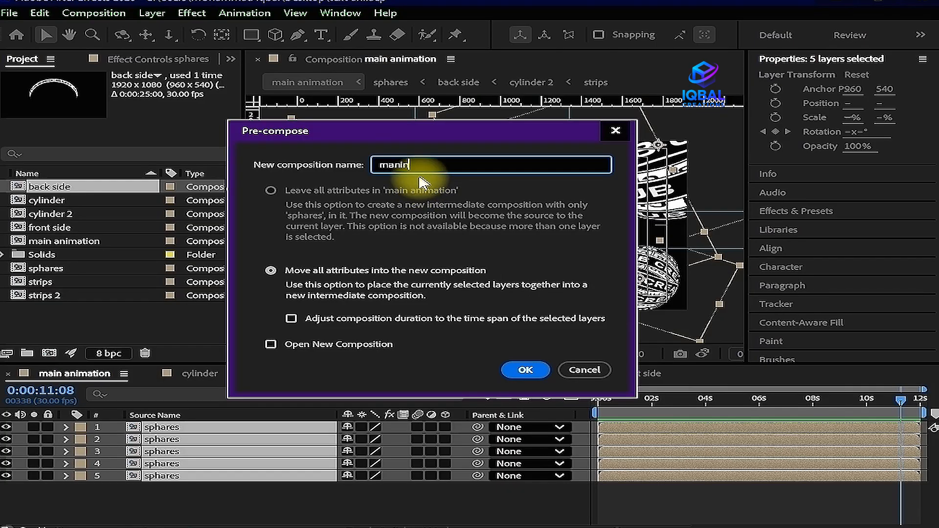
key(BackSpace)
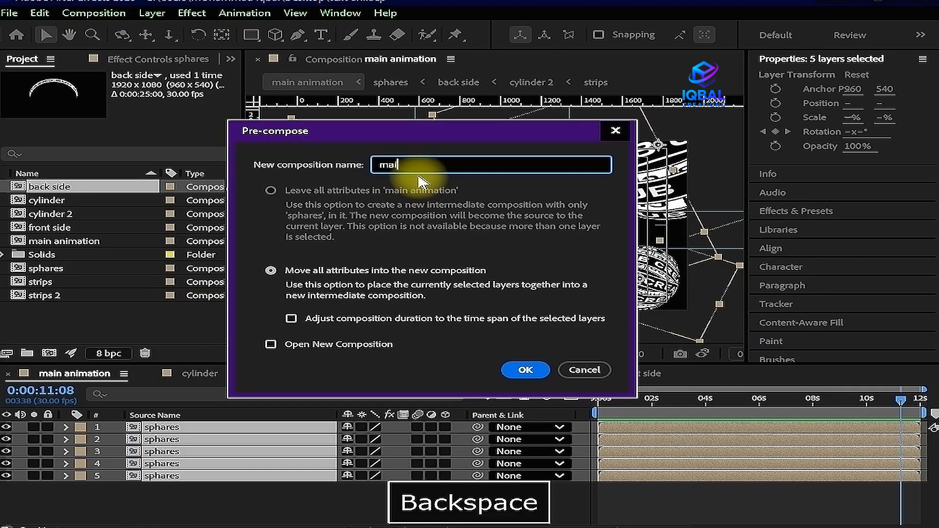
text(n)
click(525, 369)
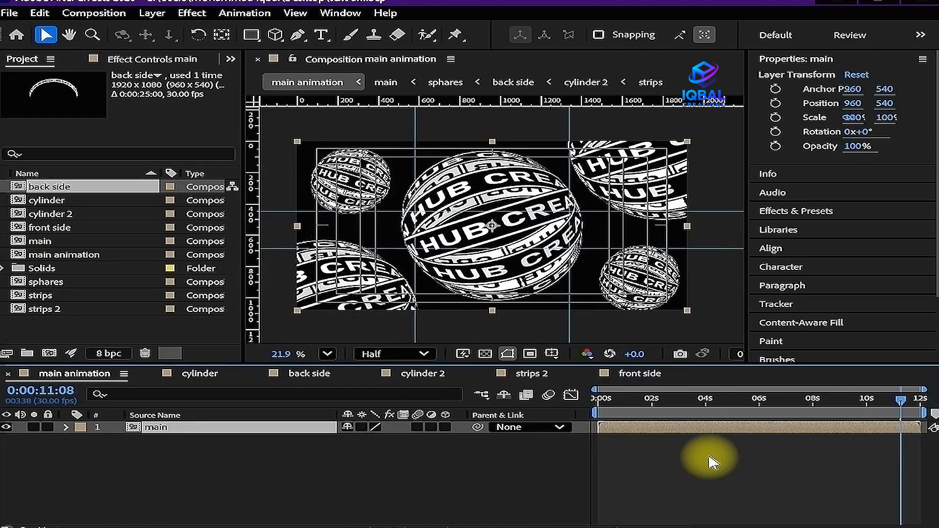
Add a composition-sized white solid, place it beneath the "main" layer and save the project
click(695, 469)
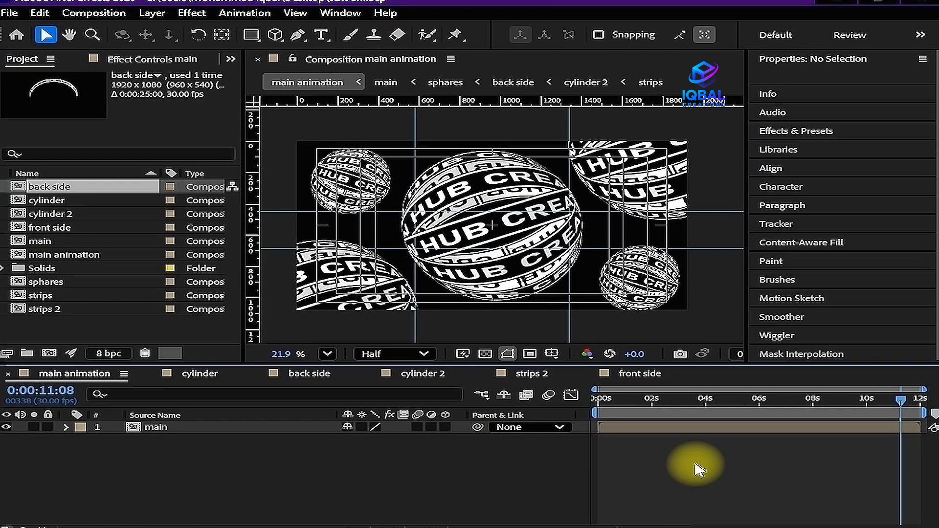
key(ctrl+y)
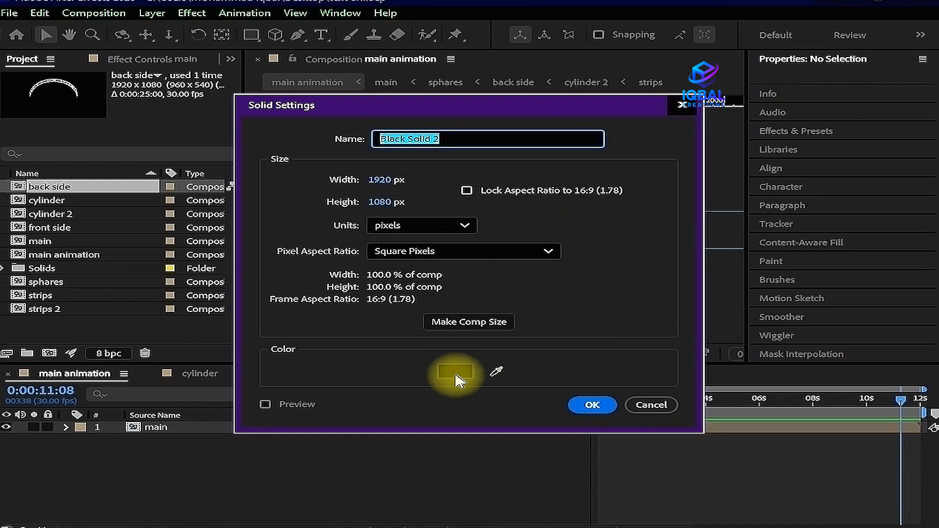
click(455, 372)
drag(295, 339, 156, 274)
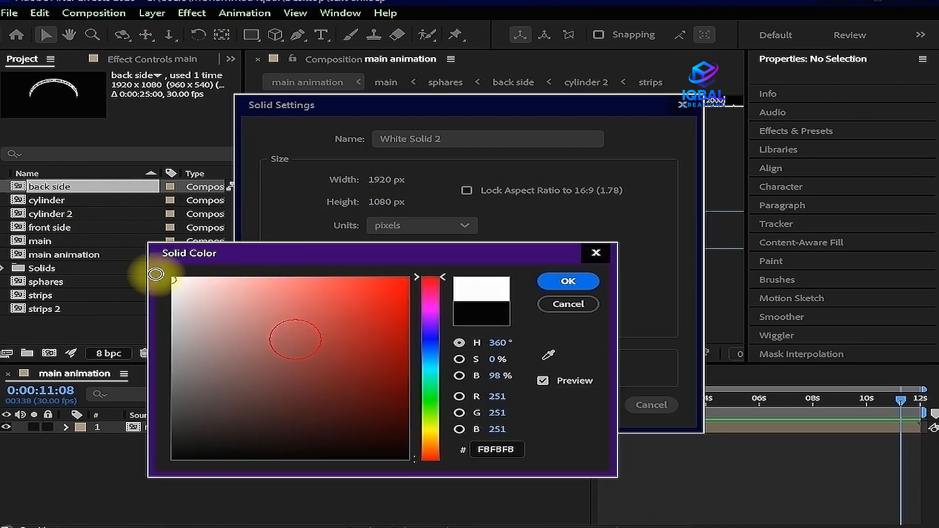
click(567, 281)
click(594, 400)
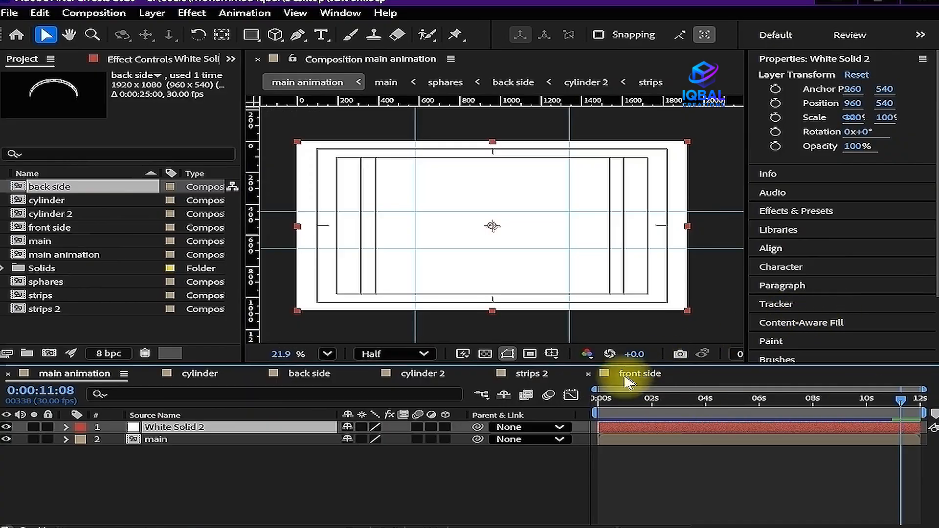
drag(304, 441, 303, 423)
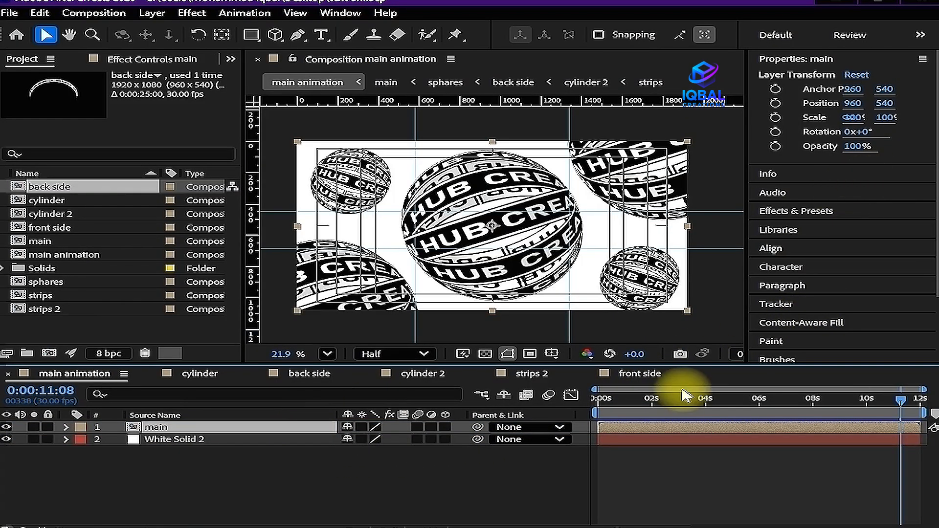
key(ctrl+s)
Find the Drop Shadow effect and apply it to the "main" layer
click(839, 211)
click(862, 132)
text(dr)
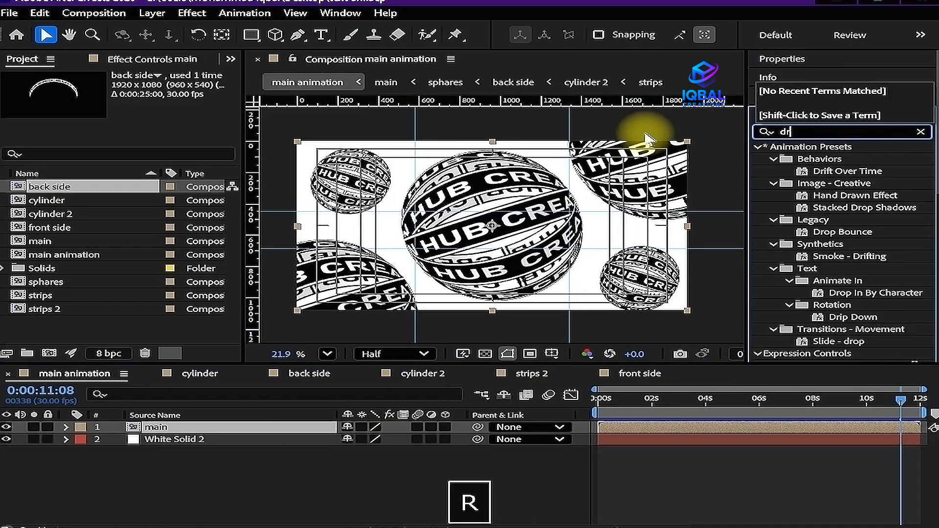
text(op sha)
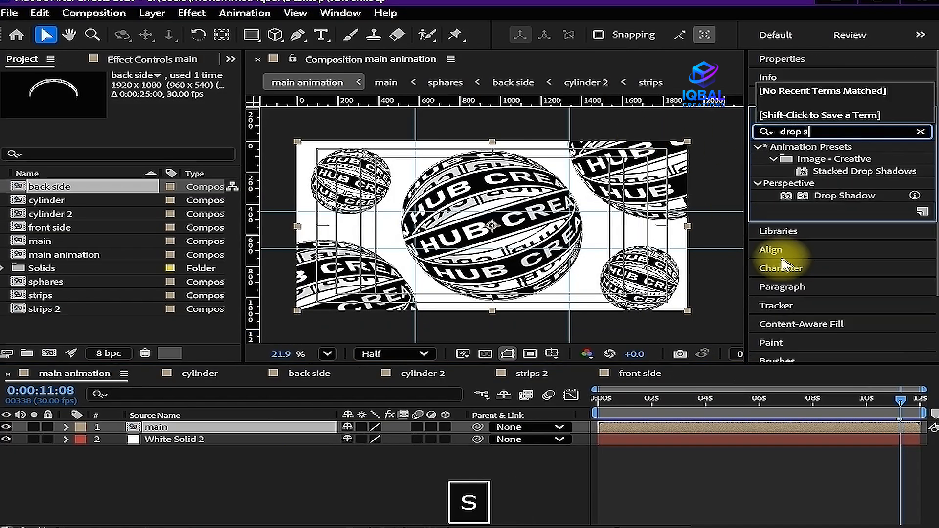
double_click(839, 196)
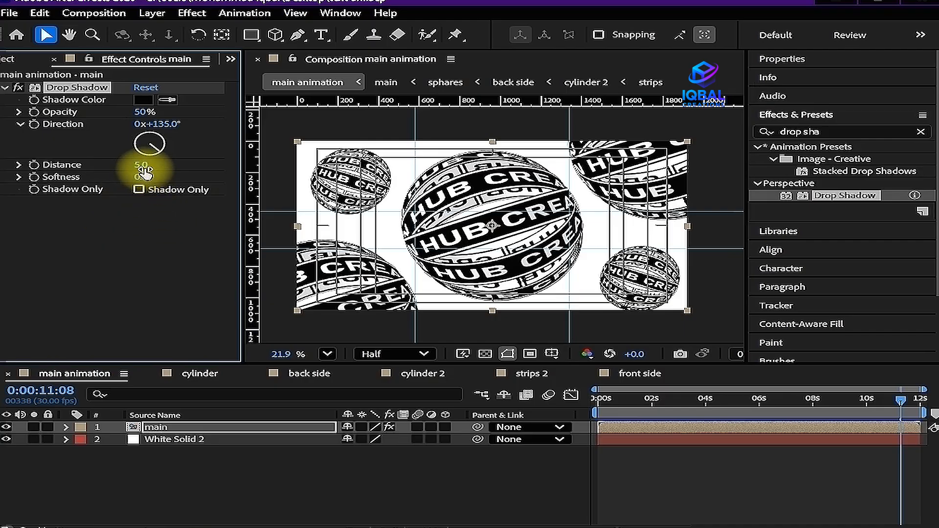
Set the drop shadow on "main" to softness 180, distance 35 and opacity 25%
drag(145, 171, 142, 173)
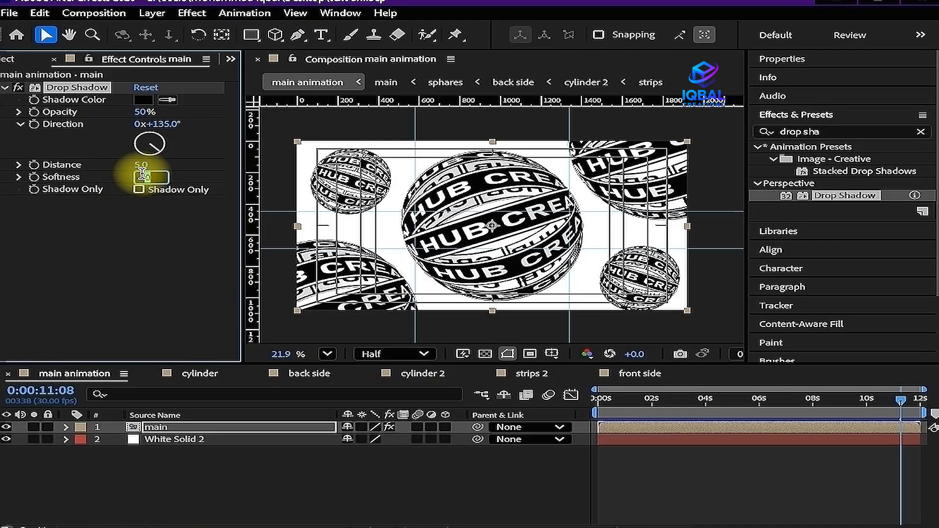
text(180)
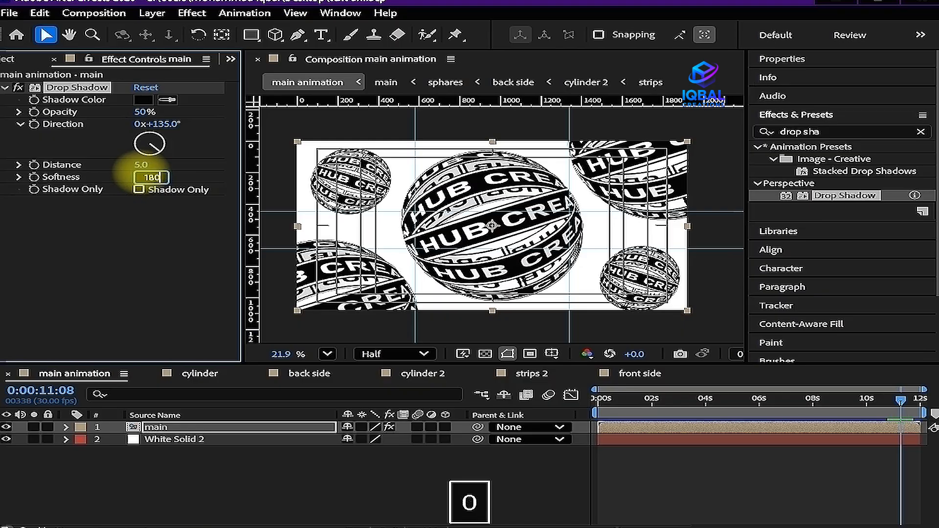
key(Return)
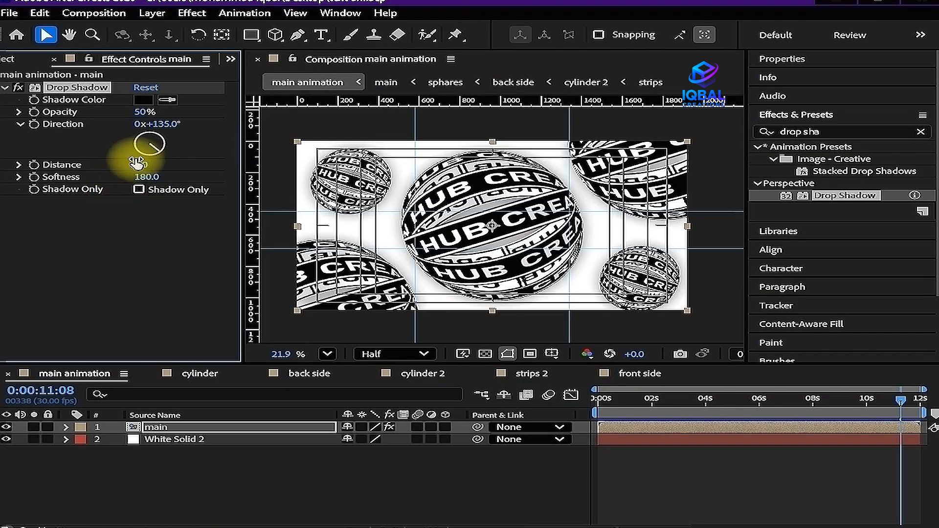
click(140, 163)
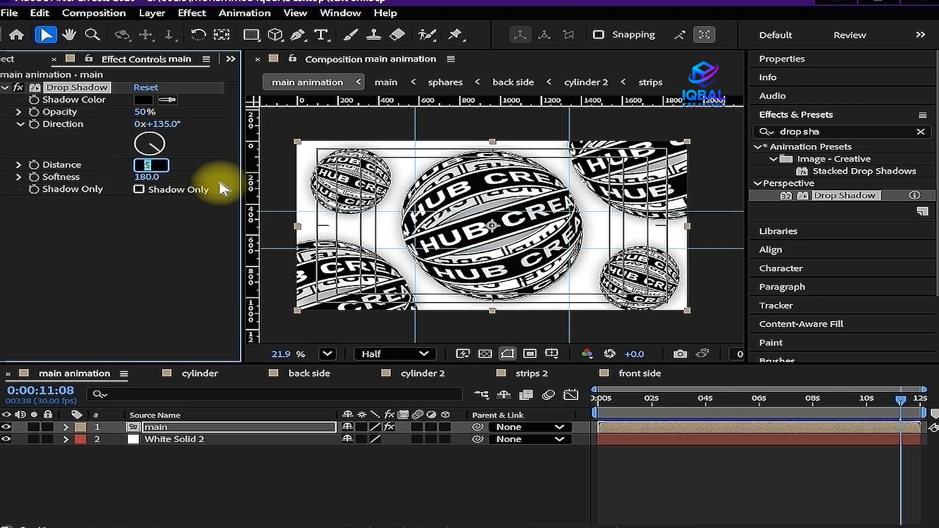
text(3)
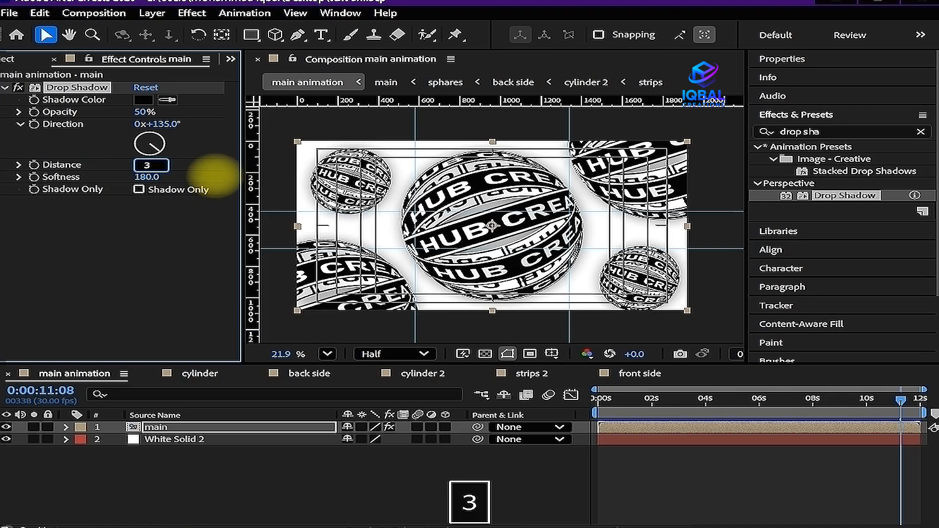
text(5)
key(Return)
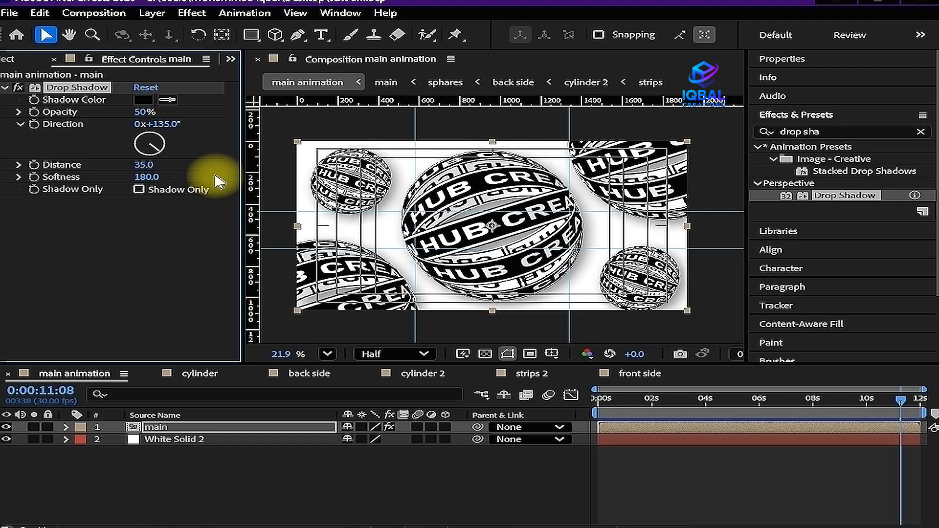
click(147, 111)
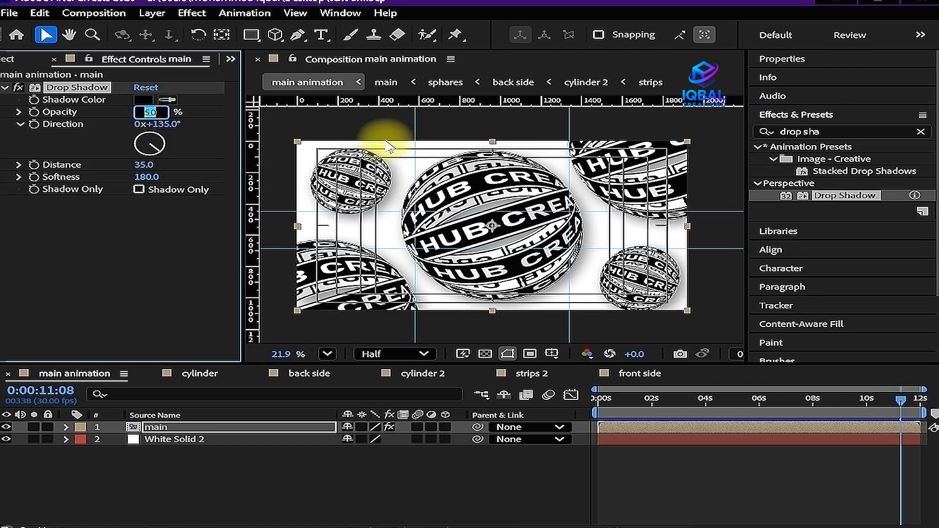
text(2)
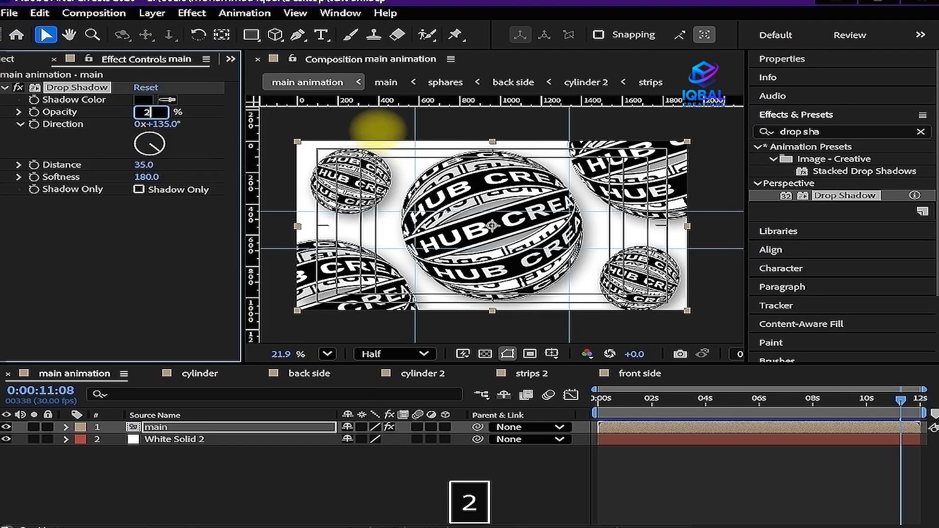
text(5)
key(Return)
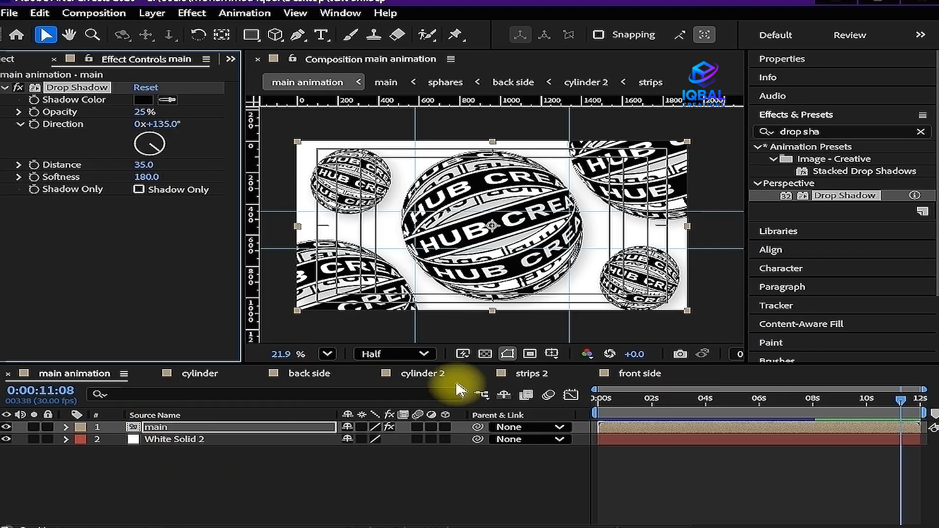
Inspect the sphere layers inside the "main" composition and return to "main animation"
double_click(230, 430)
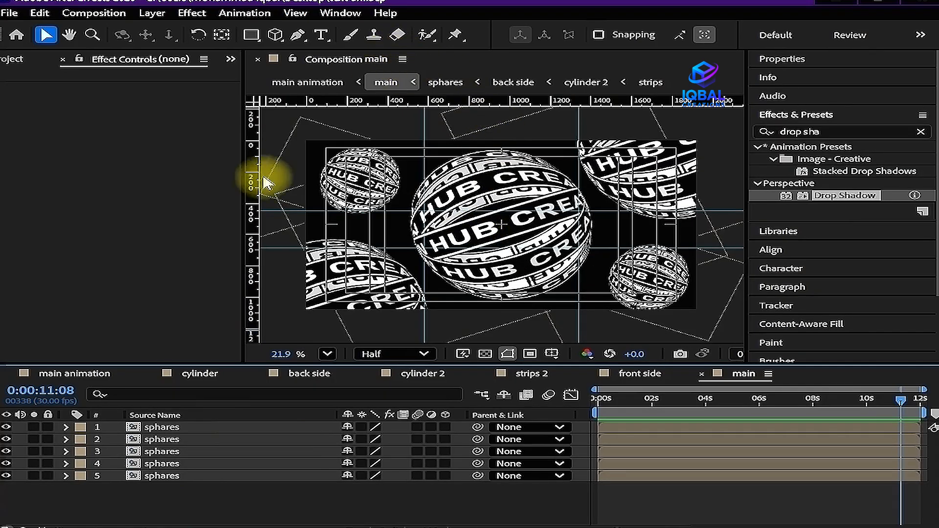
click(106, 377)
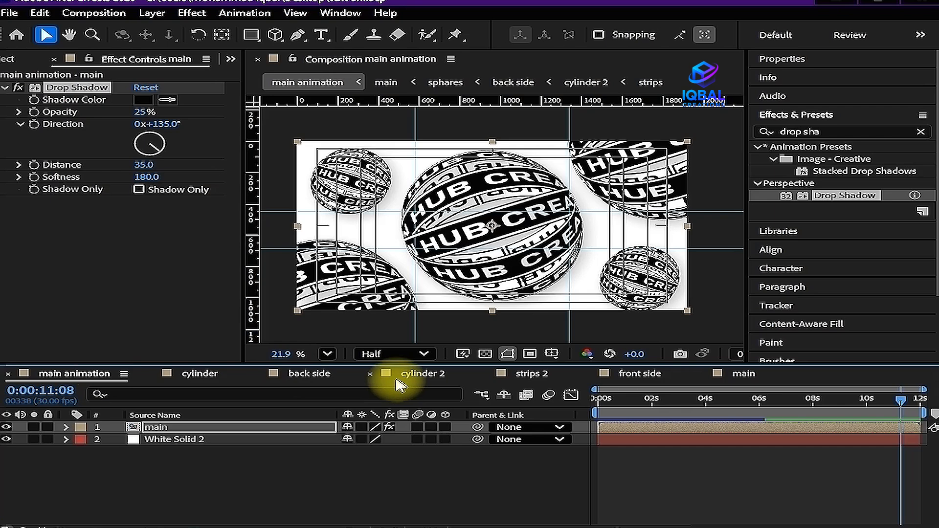
click(363, 389)
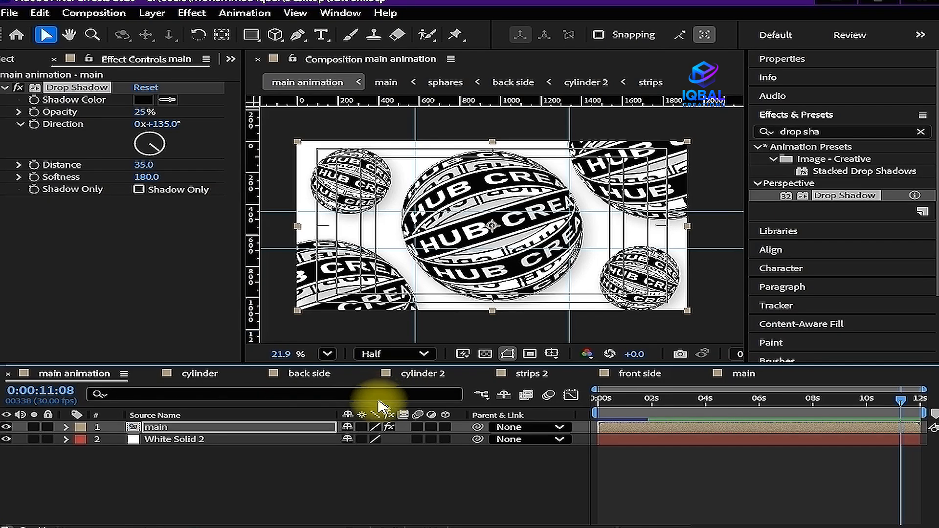
With no layer selected, set up the shape tool with a solid black fill and no stroke
click(251, 35)
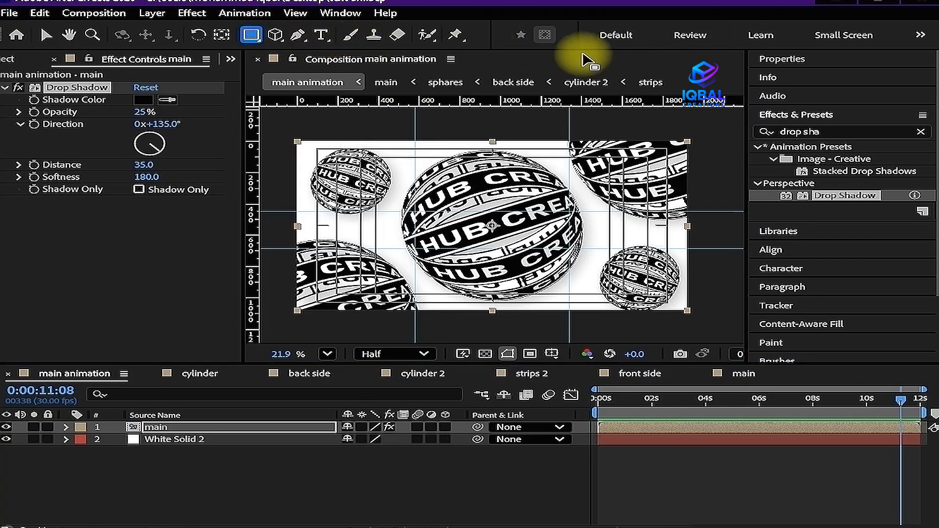
click(262, 481)
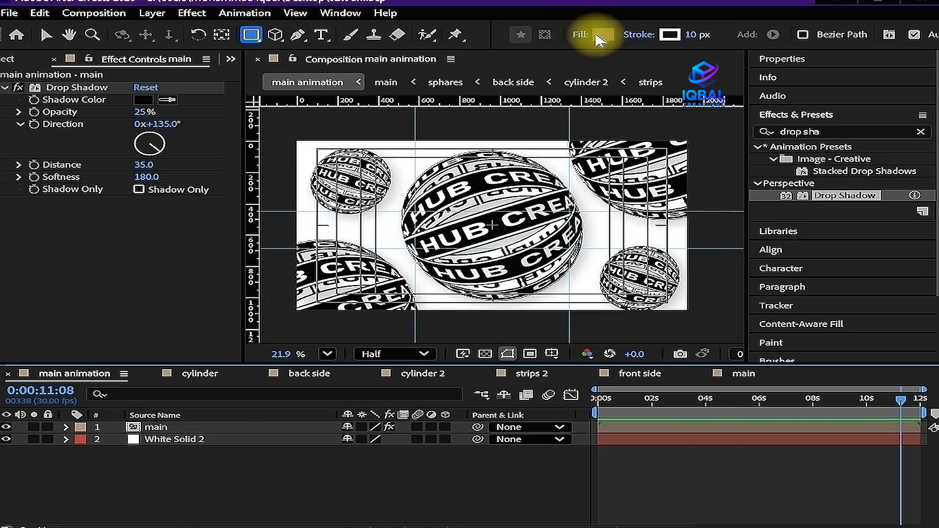
click(577, 36)
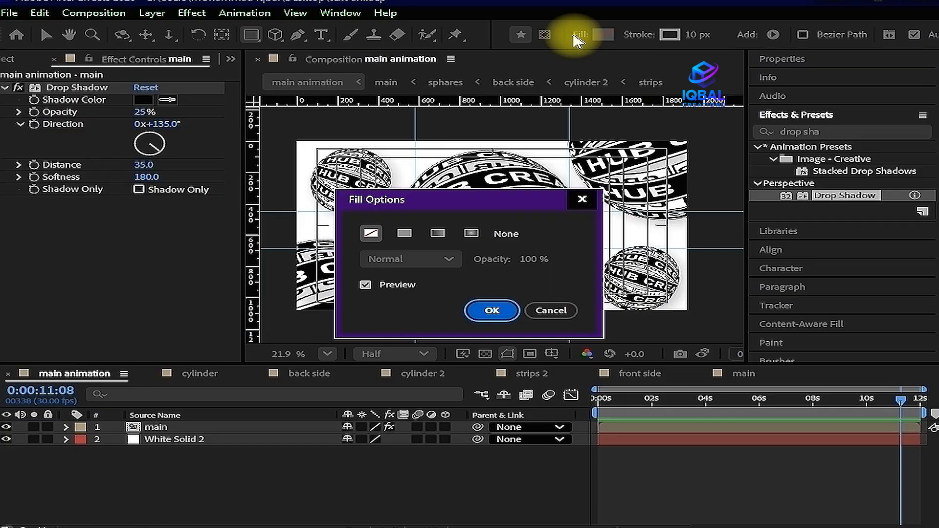
click(404, 234)
click(491, 310)
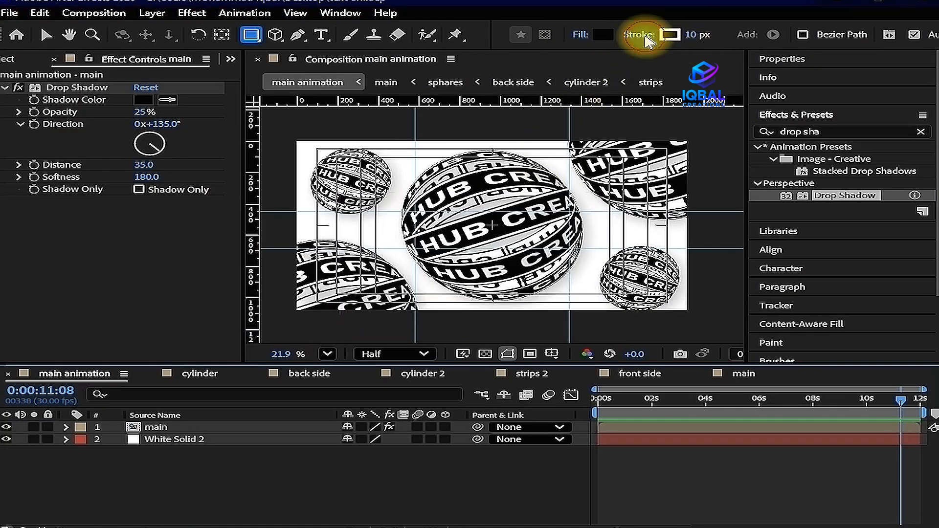
click(646, 39)
click(369, 225)
click(489, 310)
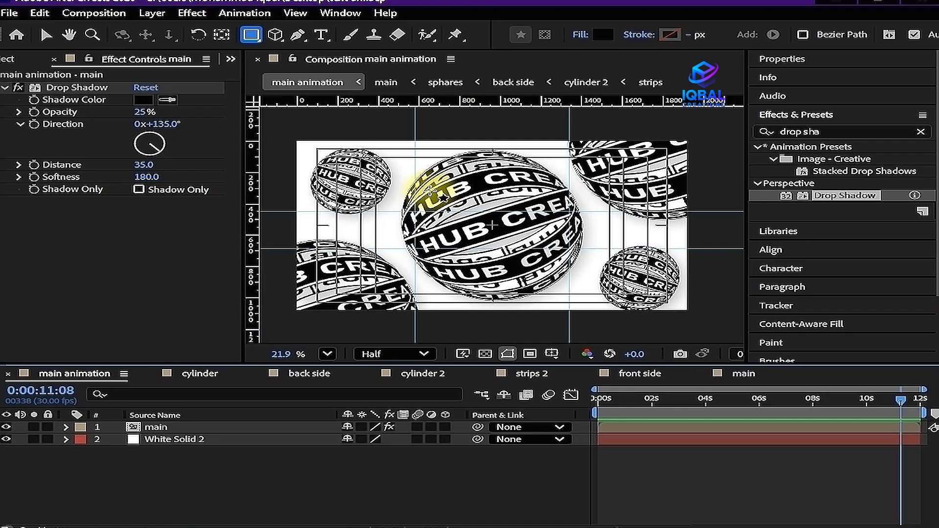
Draw a black circle about 507 px across over the central sphere with the Ellipse tool, center its anchor point and save
drag(430, 189, 521, 262)
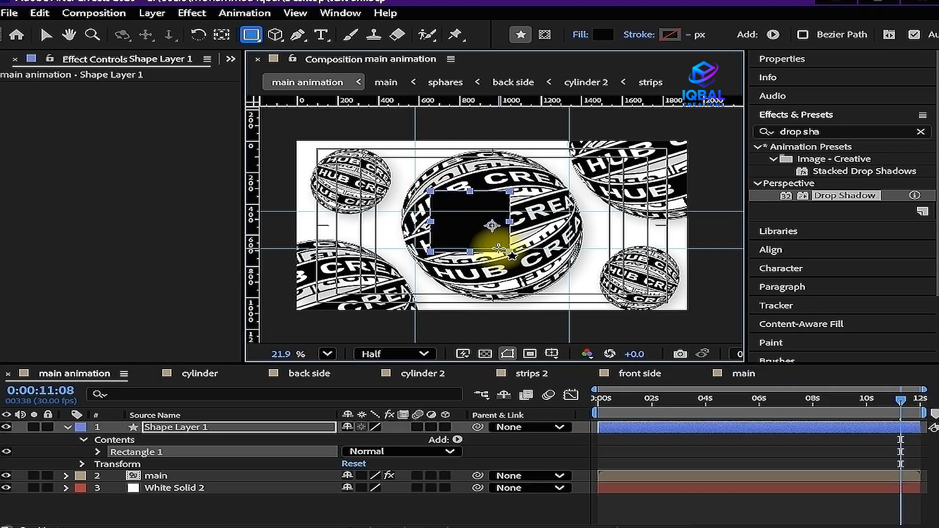
key(ctrl+z)
drag(251, 35, 308, 65)
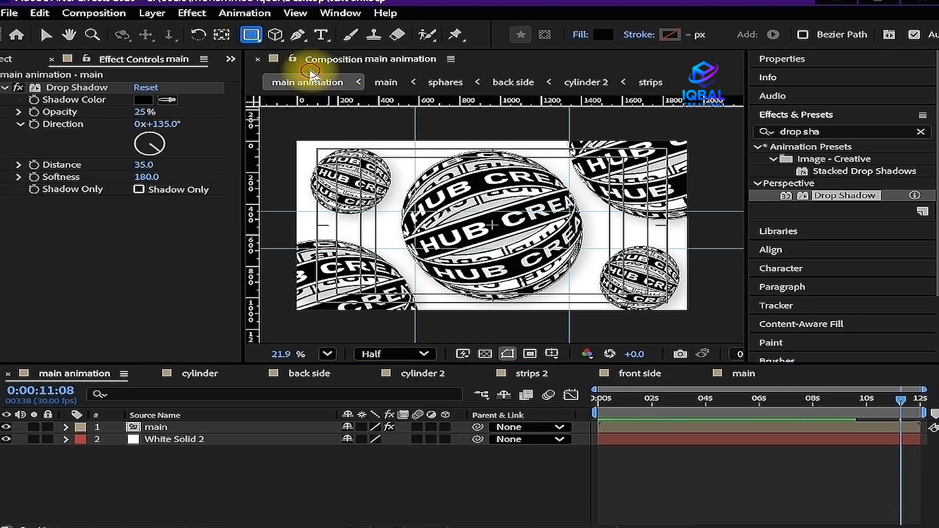
mouse_move(416, 186)
mouse_down()
mouse_move(519, 279)
mouse_move(506, 255)
mouse_move(519, 254)
mouse_up()
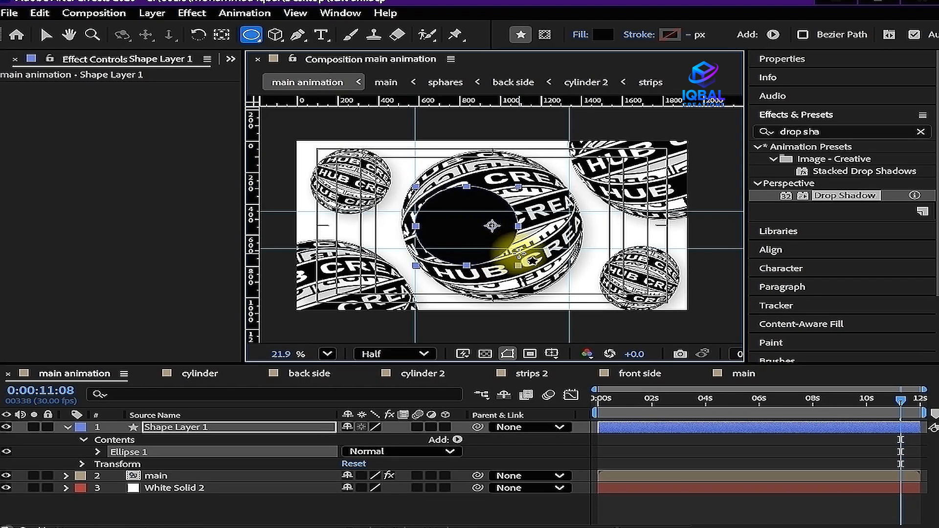
key(ctrl+alt+Home)
key(ctrl+s)
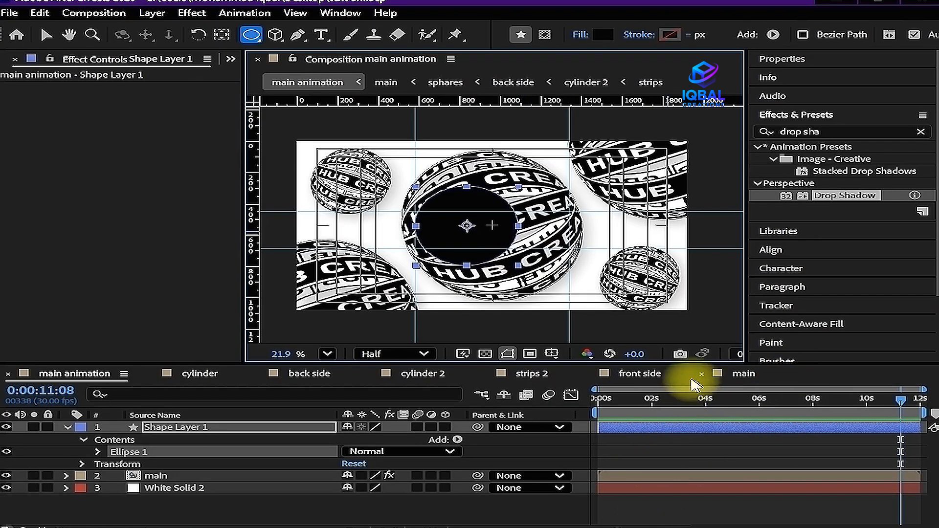
Center the circle horizontally and vertically in the composition and move its shape layer beneath "main"
click(772, 249)
click(899, 204)
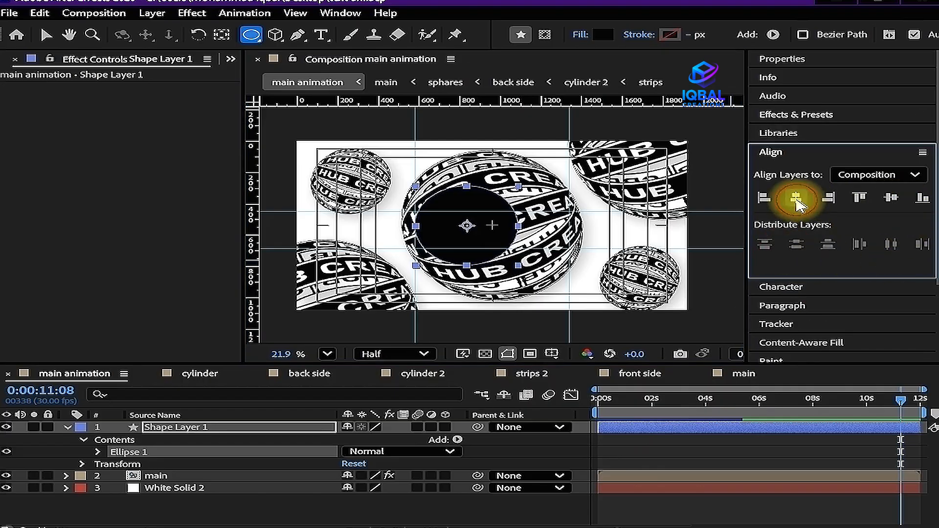
click(796, 199)
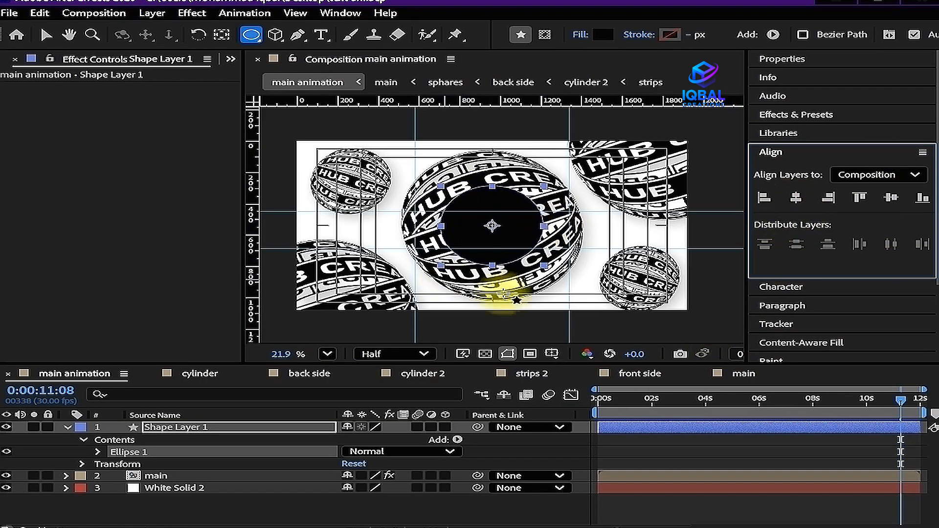
click(46, 34)
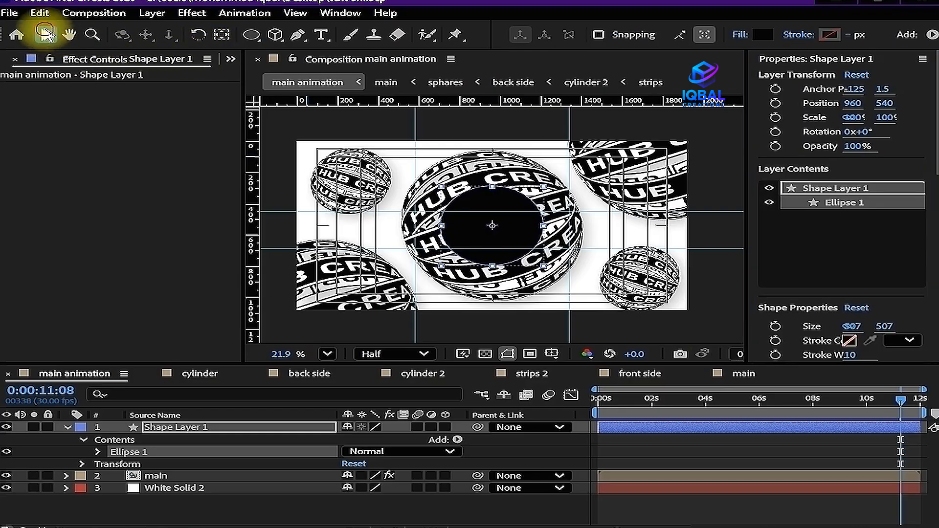
drag(227, 430, 213, 489)
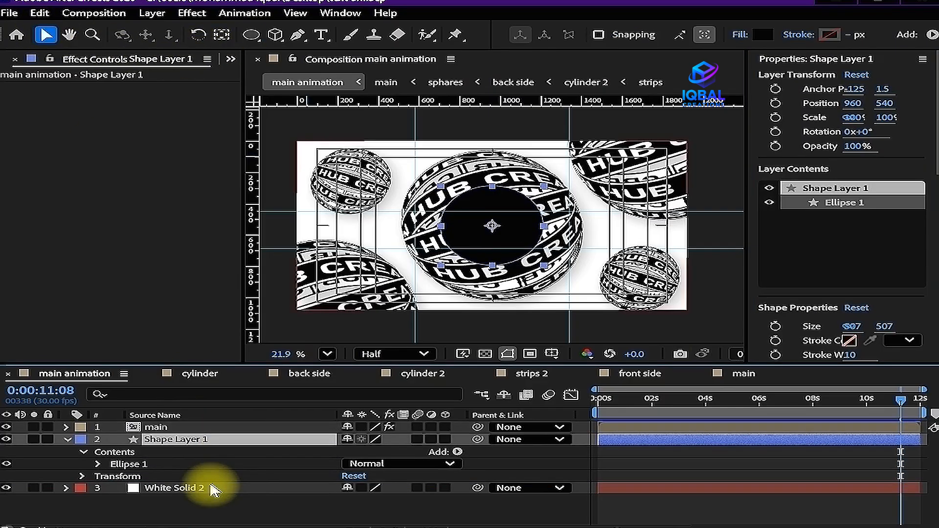
click(273, 521)
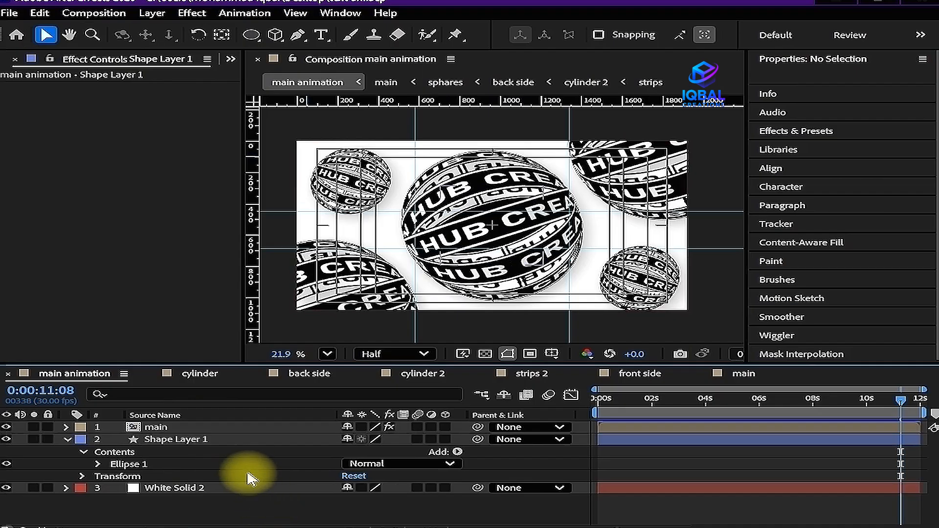
Add a 0% Scale keyframe to the black circle's layer and place it at the start of the timeline
click(243, 440)
key(s)
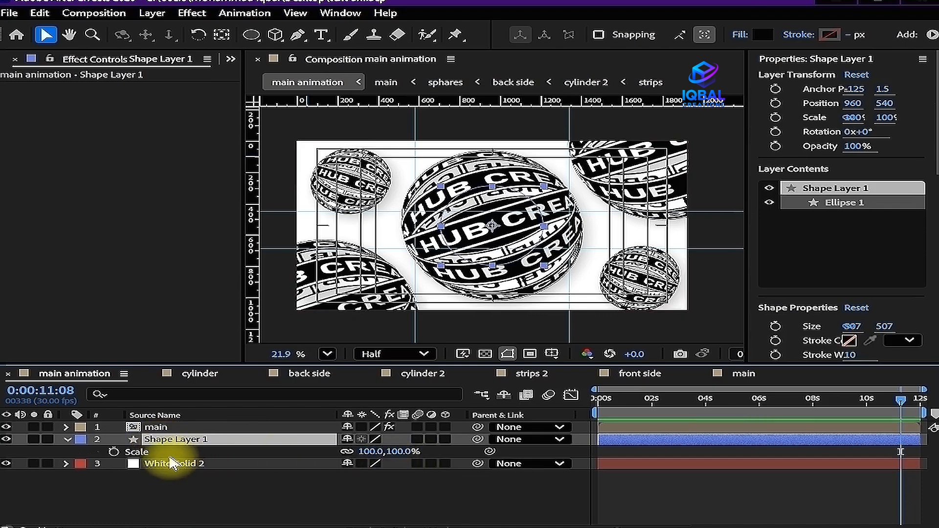
click(114, 451)
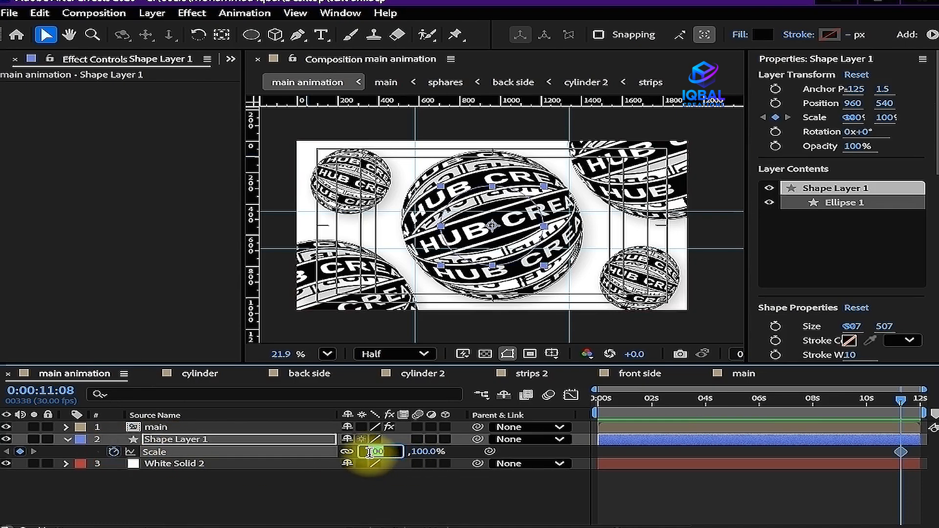
key(Return)
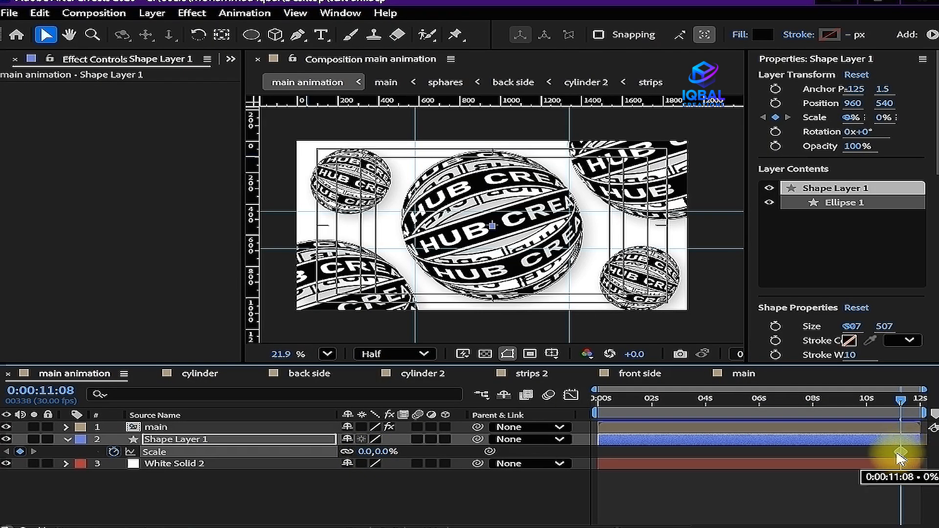
drag(902, 453, 599, 470)
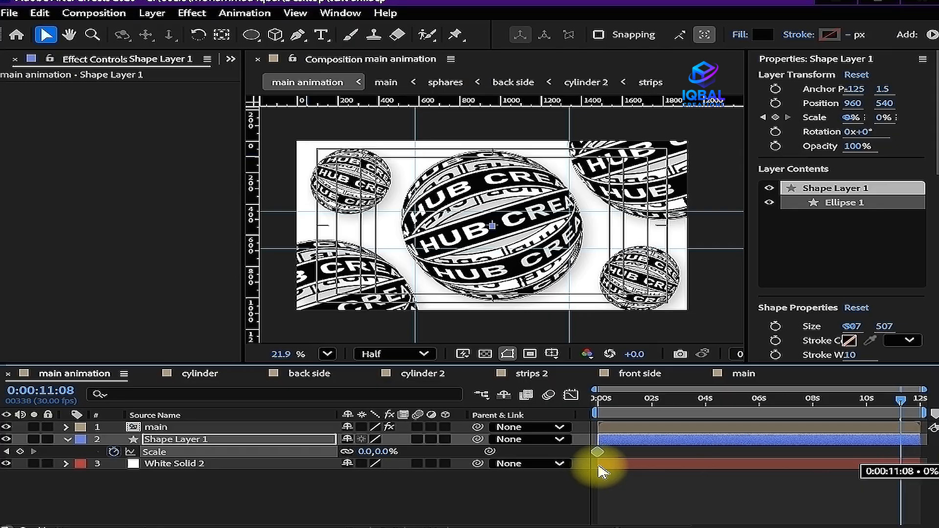
At 0:00:06:01, scale the black circle up to 442% so it covers the whole frame
click(705, 406)
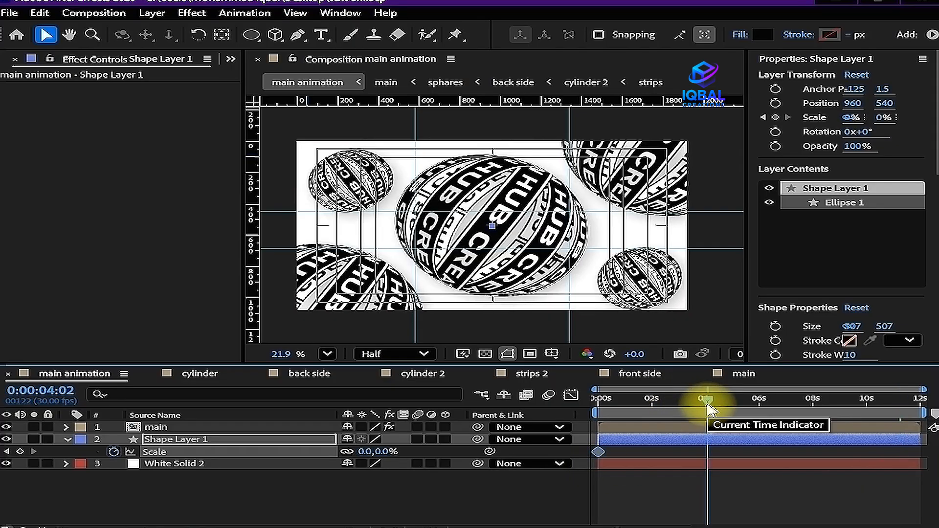
drag(705, 404, 759, 415)
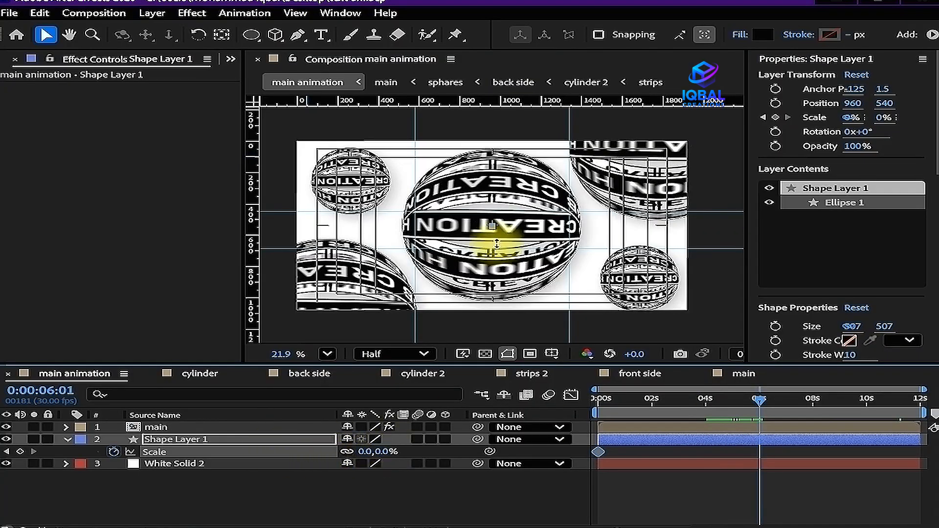
key(comma)
drag(389, 451, 762, 426)
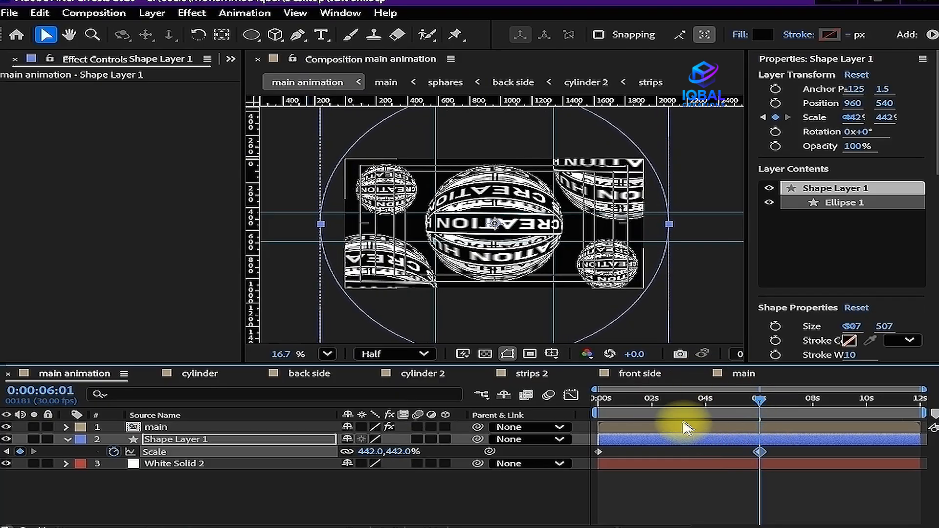
Duplicate the animated circle layer and shift the copy to start at 0:00:06:01
click(683, 440)
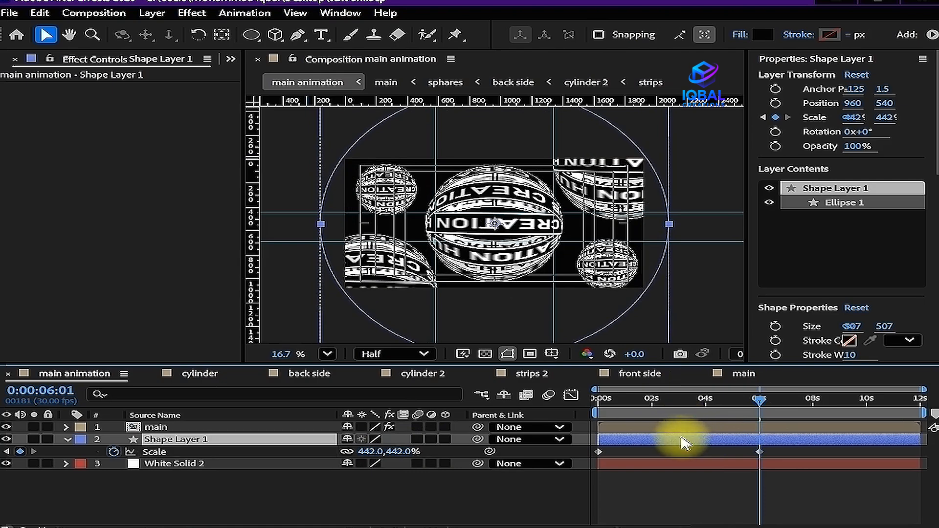
key(ctrl+d)
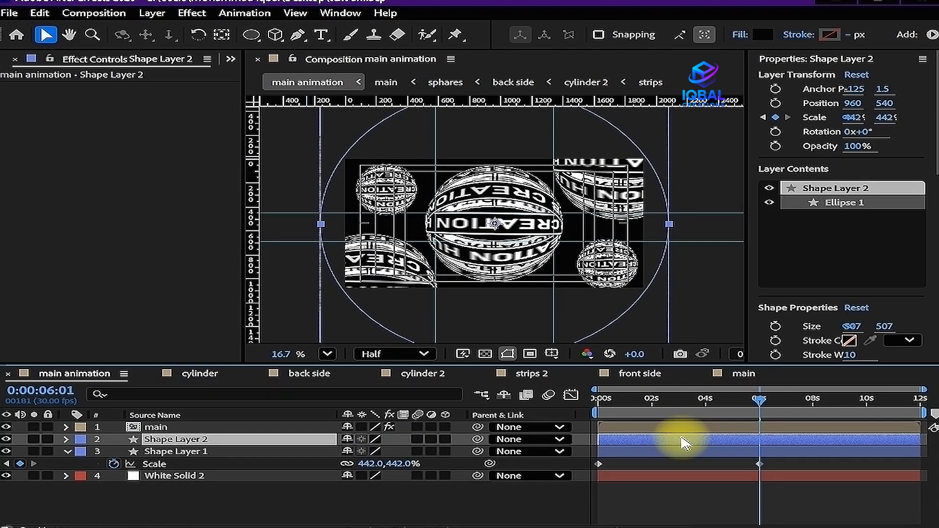
key(alt+bracketleft)
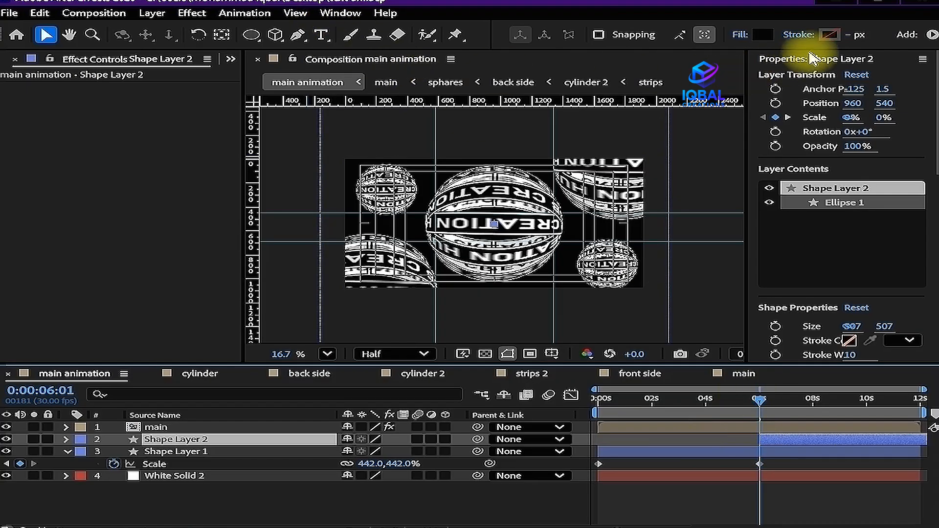
Change the duplicated circle's fill to white (FFFFFF) and collapse the original circle layer's properties
click(766, 38)
drag(325, 402, 113, 215)
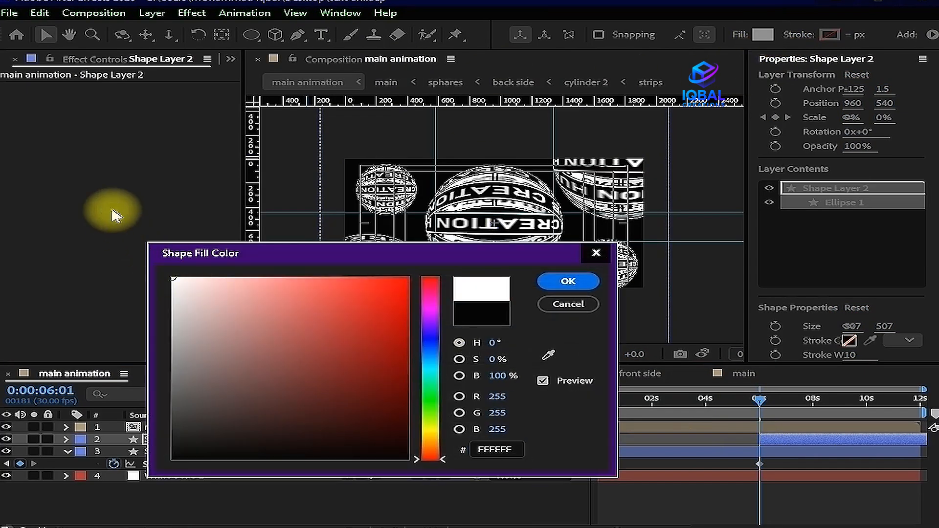
click(566, 282)
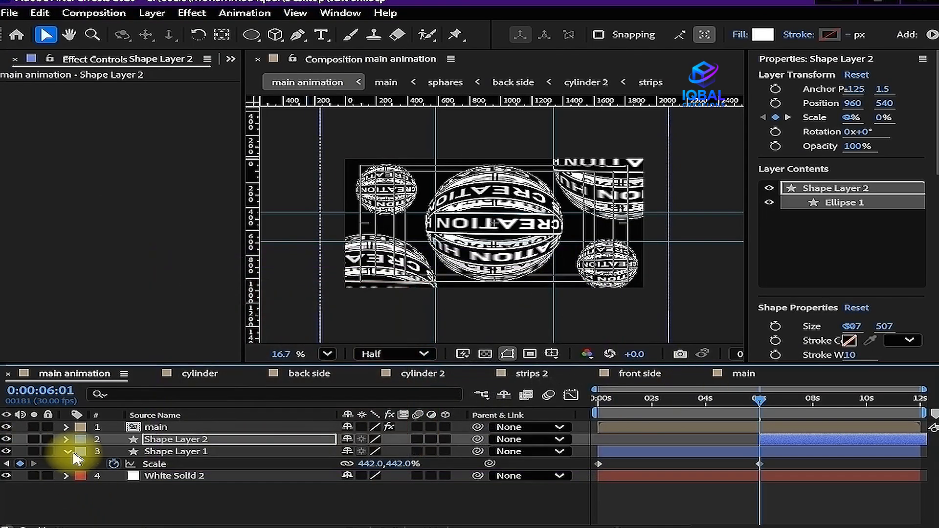
click(73, 457)
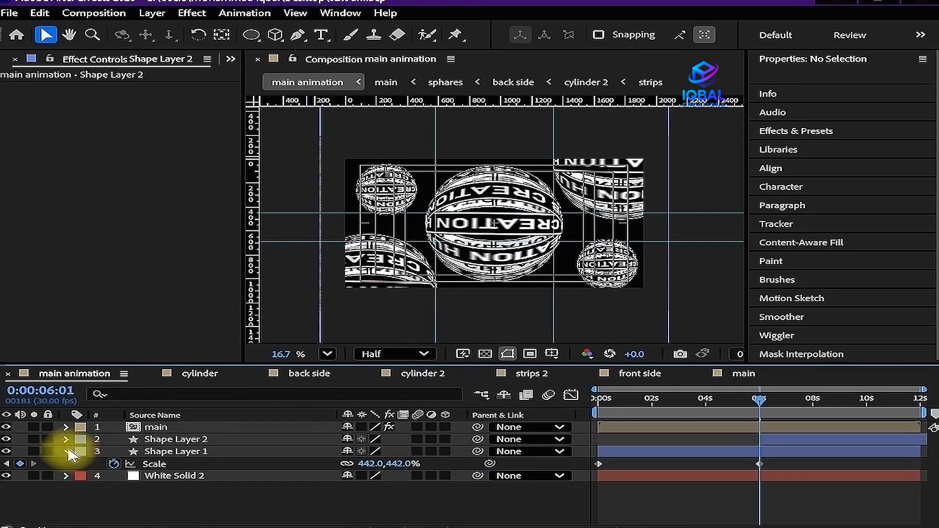
click(66, 450)
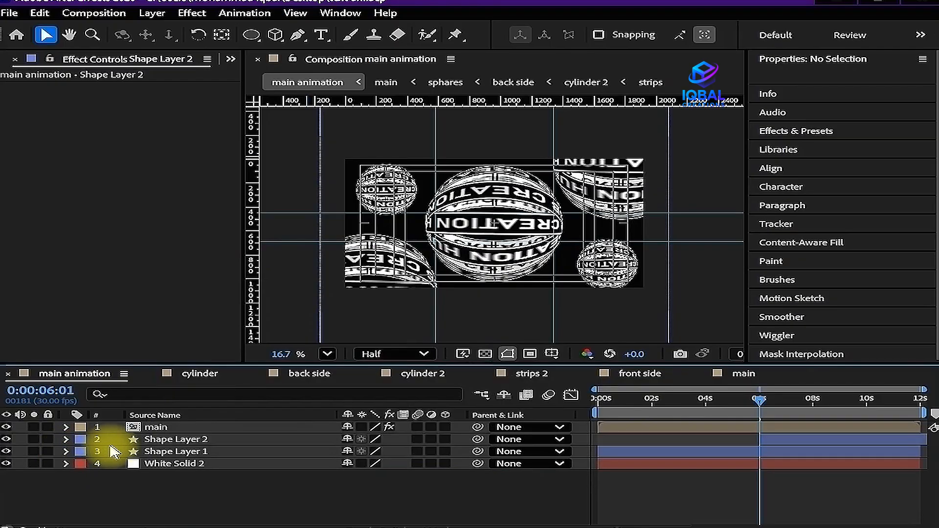
Preview the circle transitions from the start, return to the opening frames and examine the shape of the central sphere
drag(758, 399, 567, 418)
key(space)
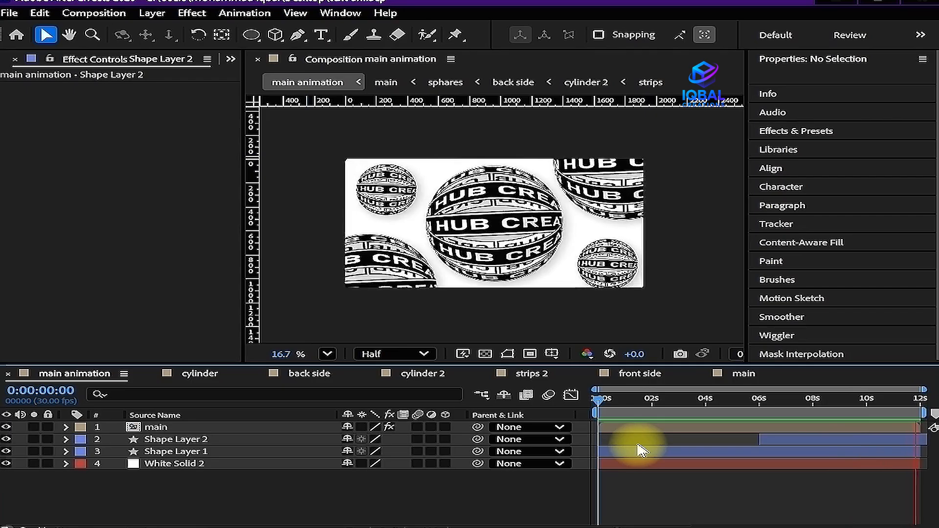
key(space)
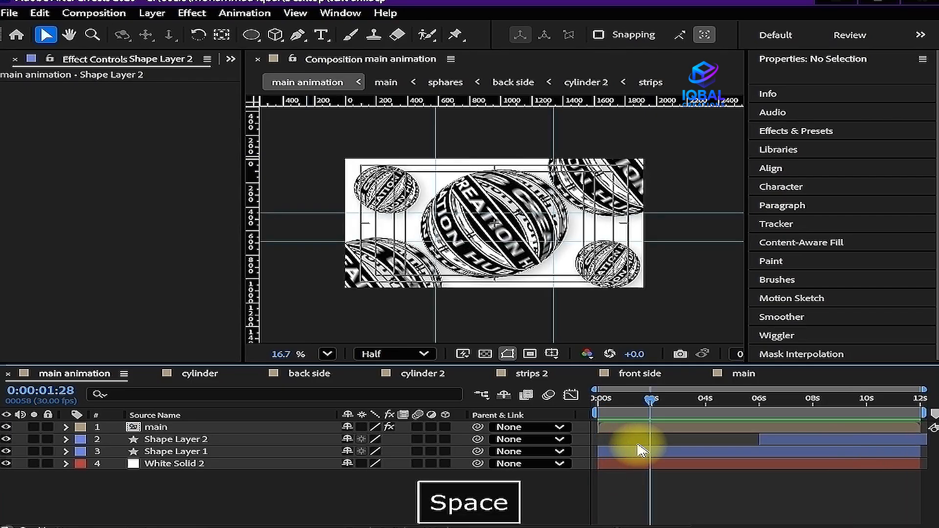
drag(652, 403, 602, 378)
click(691, 428)
click(751, 402)
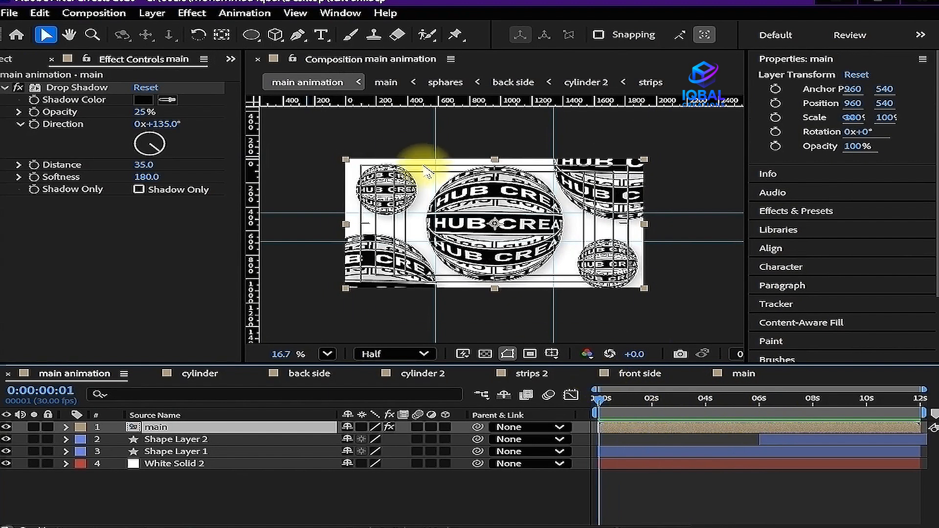
scroll(427, 171, up, 1)
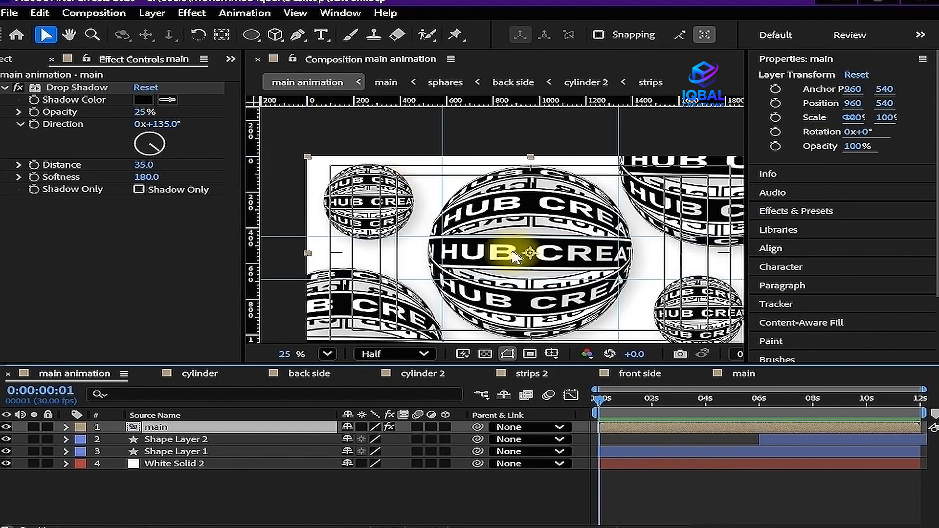
Open the "main" composition and reveal the Scale property of all five sphere layers
double_click(177, 430)
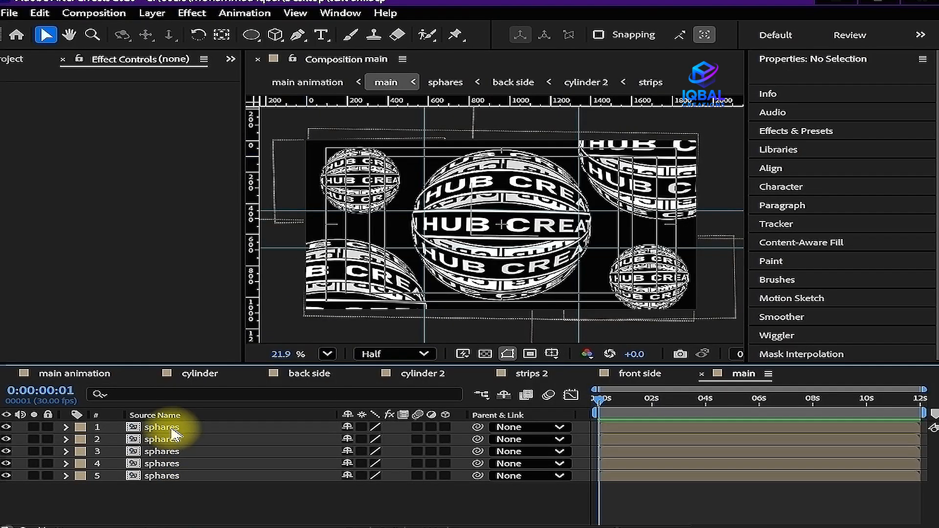
shift+click(210, 475)
key(s)
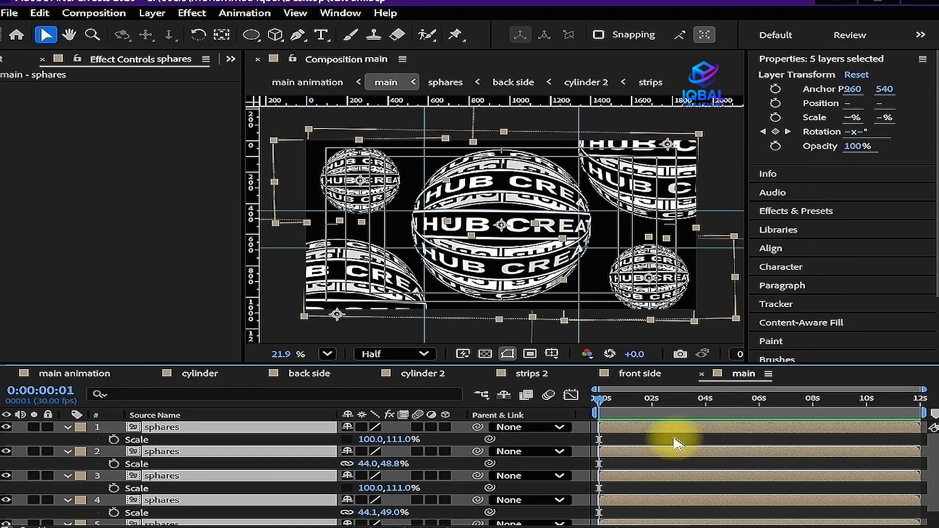
key(ctrl+shift+a)
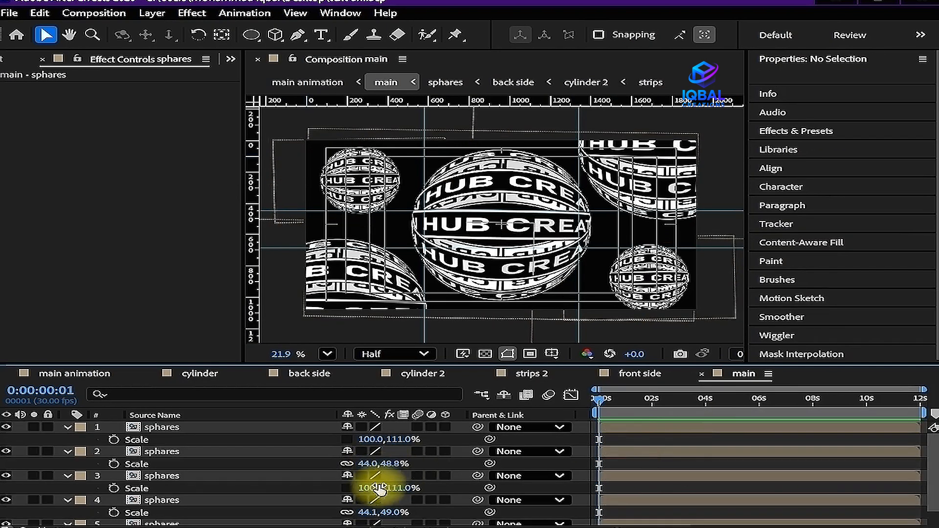
scroll(270, 500, down, 1)
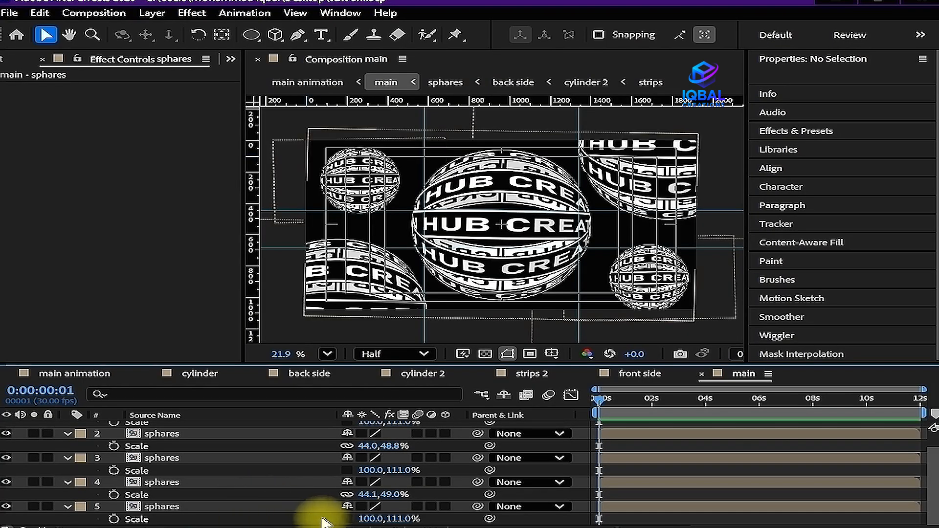
Set the vertical scale of the three large sphere layers (1, 3 and 5) to 100%
click(279, 505)
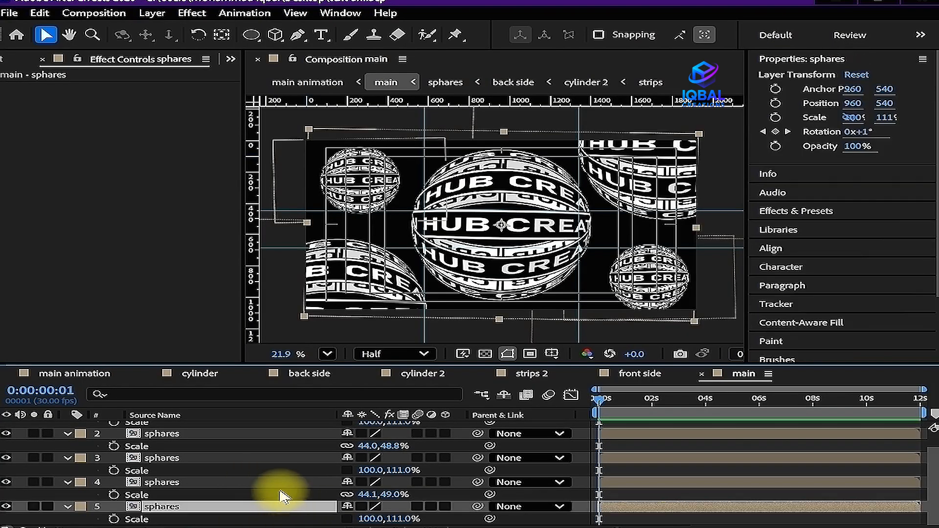
ctrl+click(263, 462)
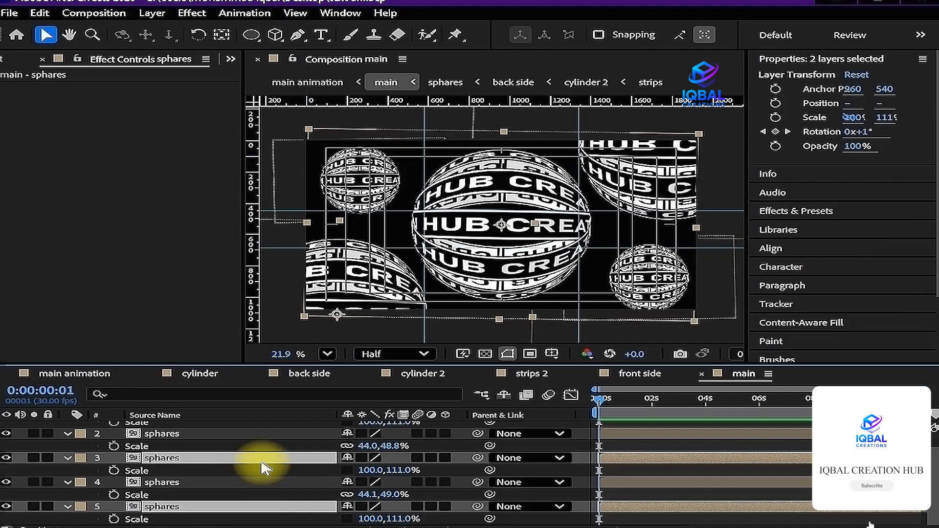
scroll(262, 467, up, 1)
ctrl+click(283, 428)
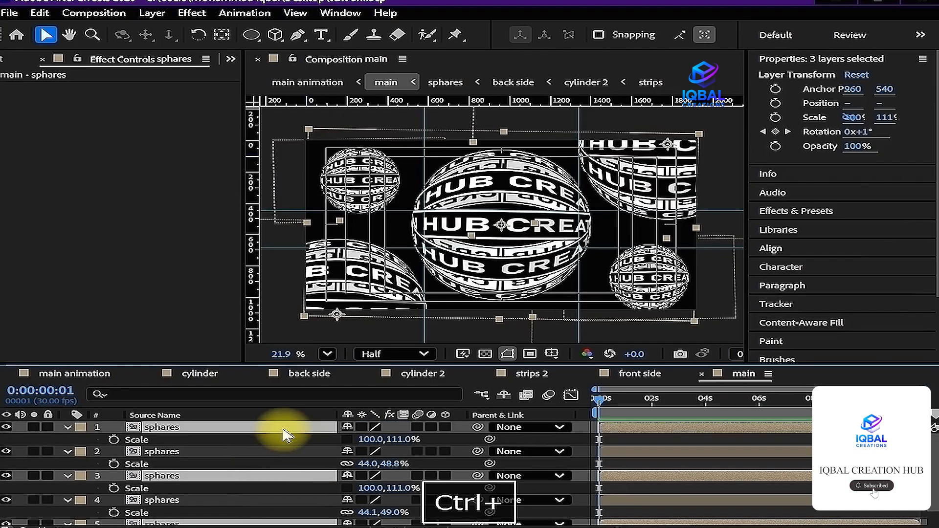
key(ctrl+z)
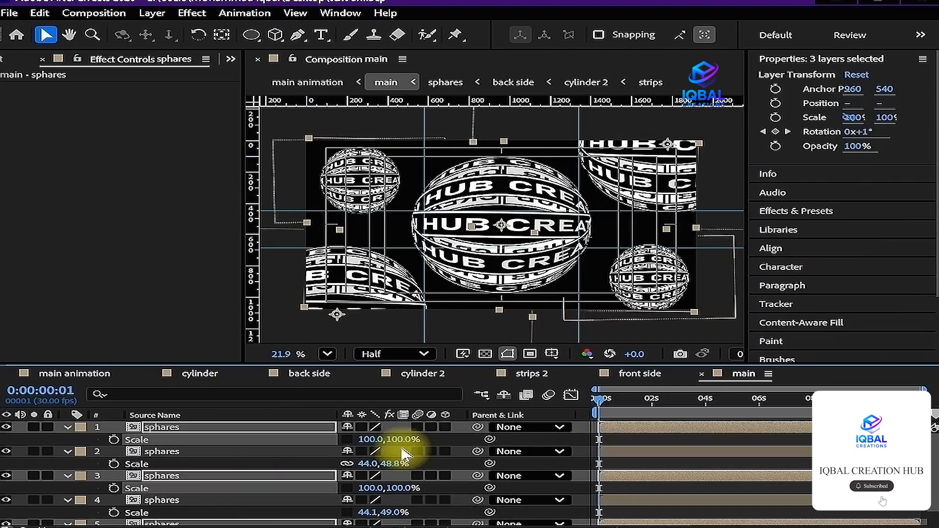
Set the scale of the two small sphere layers (2 and 4) to 44% both horizontally and vertically
click(200, 451)
scroll(250, 491, down, 1)
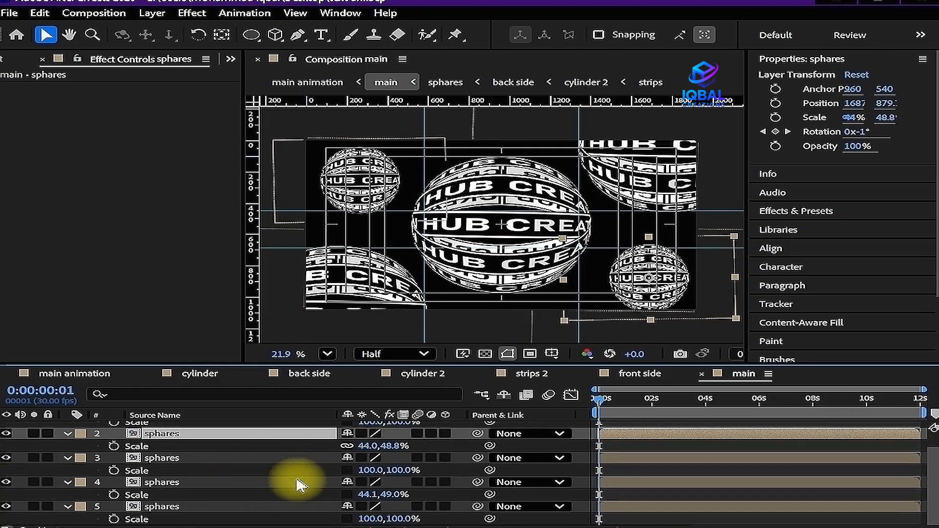
ctrl+click(245, 484)
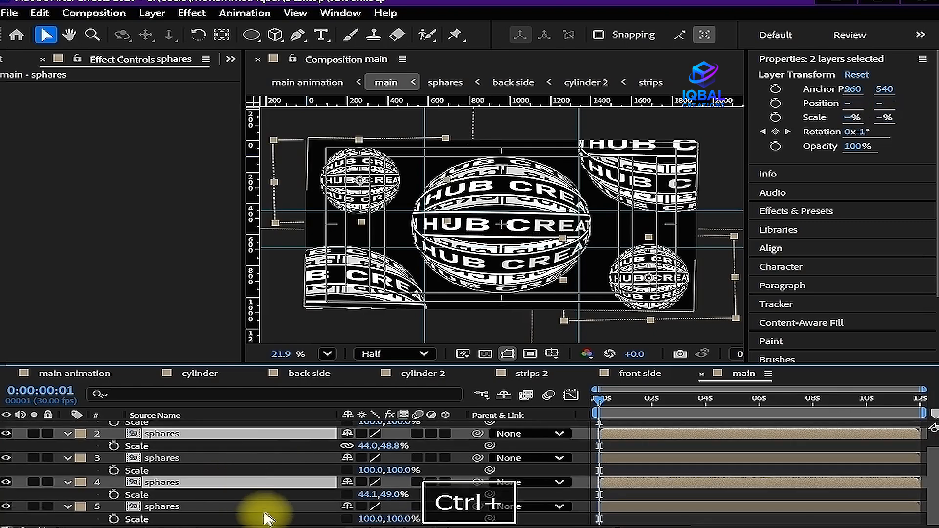
scroll(293, 486, up, 1)
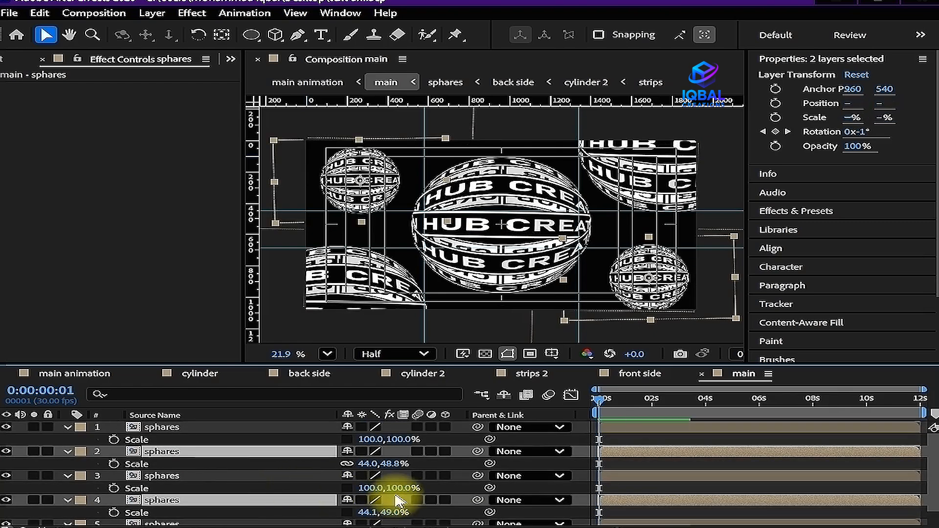
scroll(417, 495, down, 1)
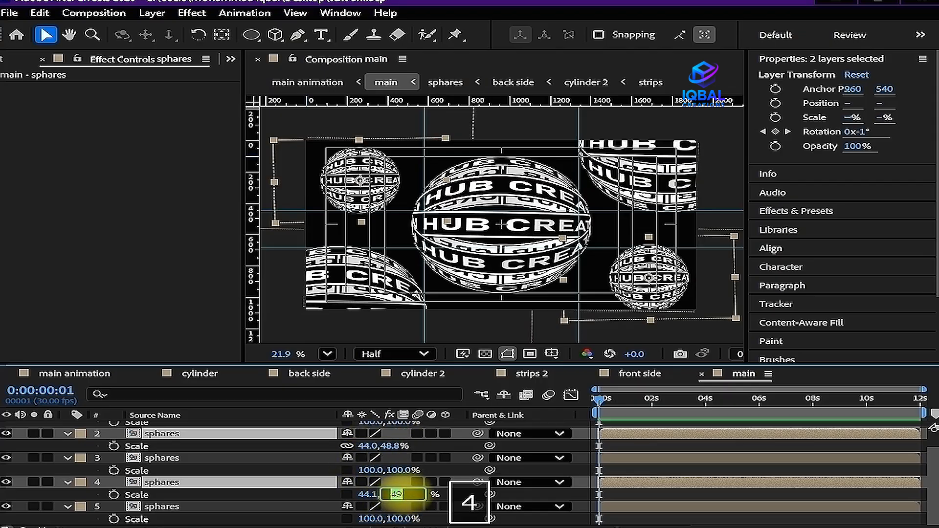
key(Return)
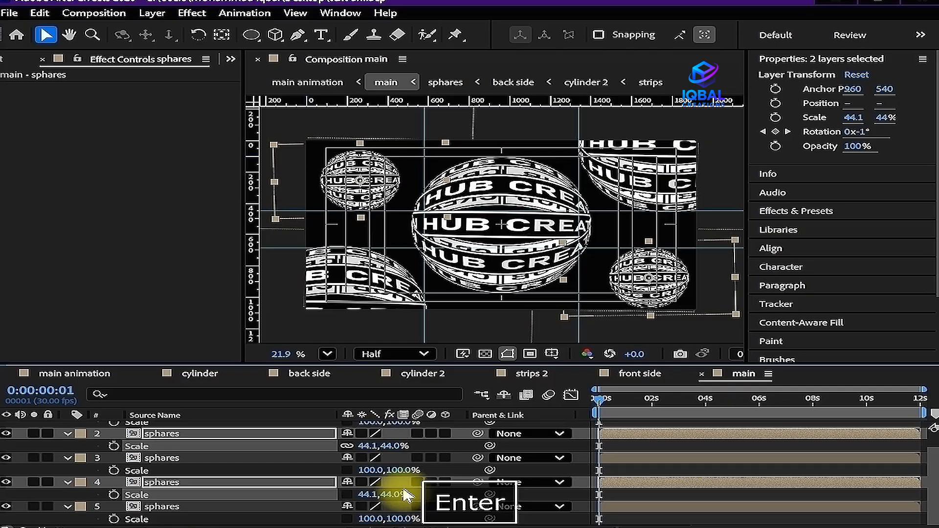
click(367, 495)
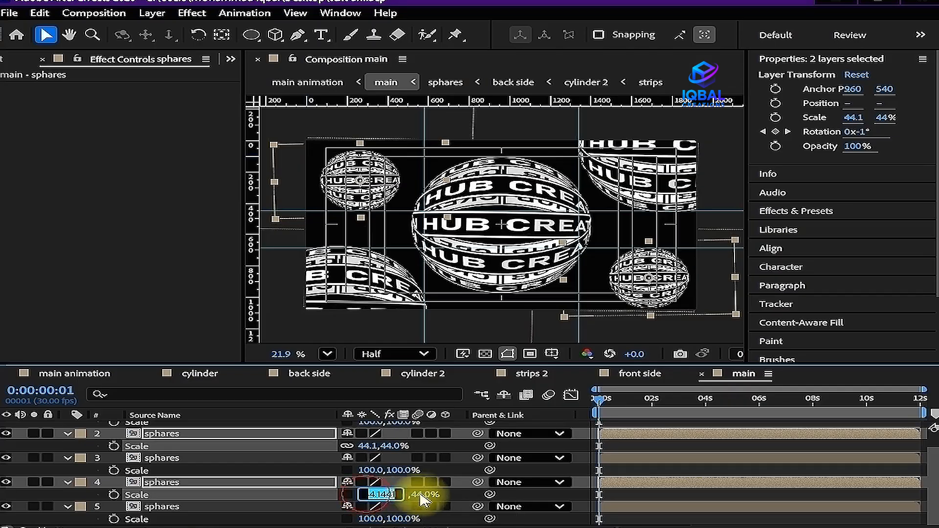
text(44)
key(Return)
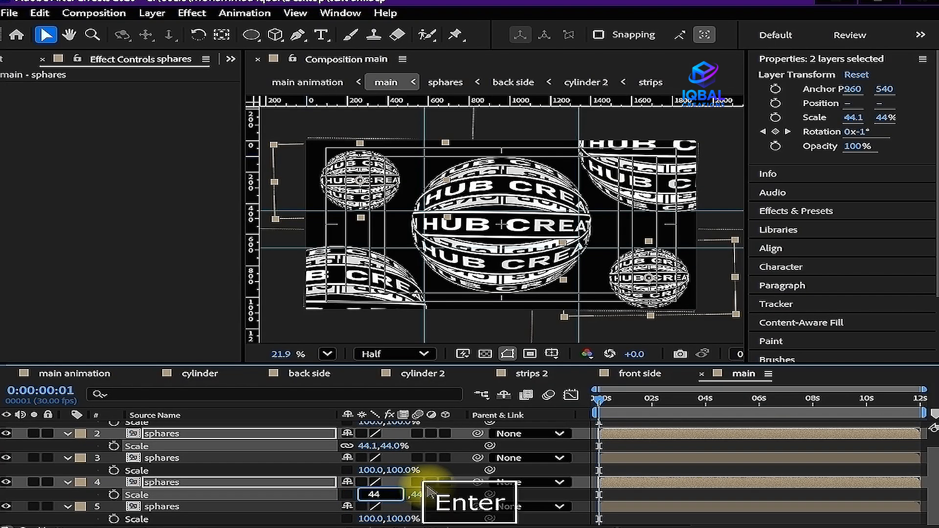
scroll(84, 438, up, 2)
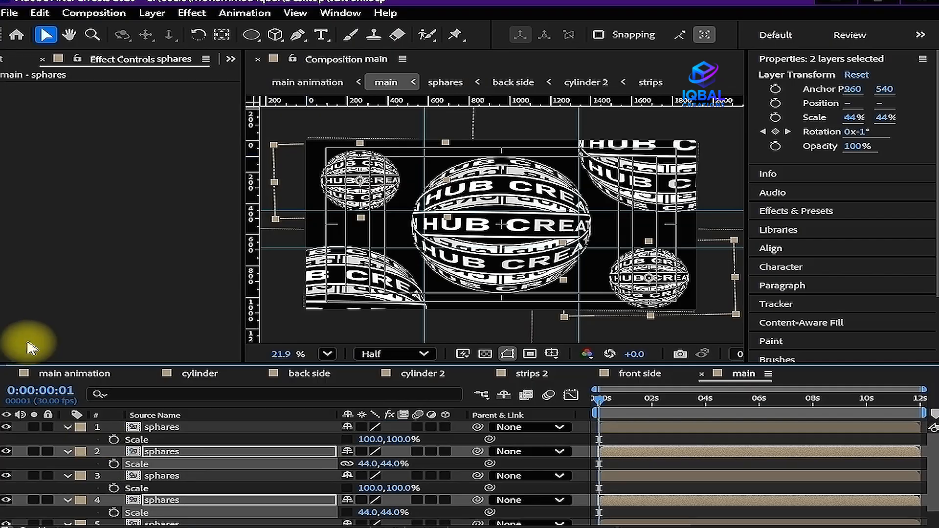
Return to the "main animation" composition and save the project
click(78, 374)
key(ctrl+s)
scroll(522, 266, down, 2)
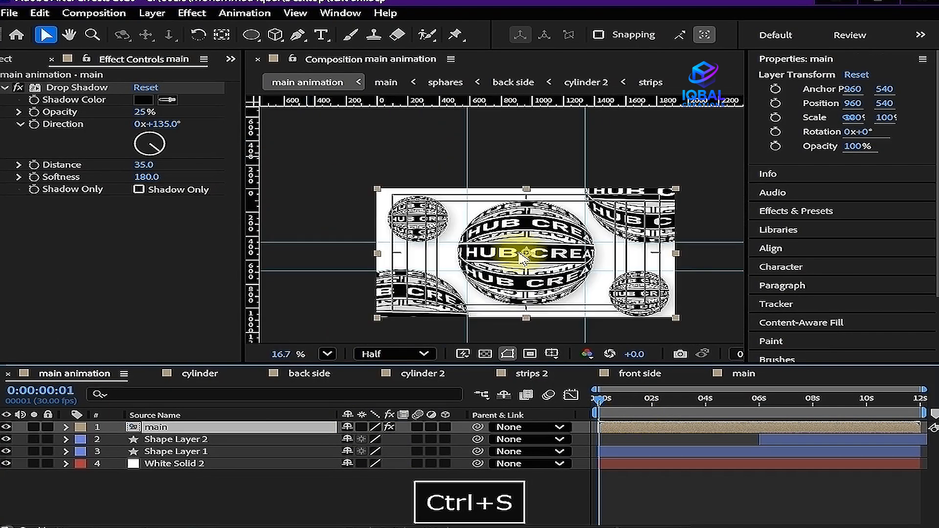
Add a new adjustment layer above all layers in the "main animation" composition
key(h)
drag(522, 266, 523, 264)
key(v)
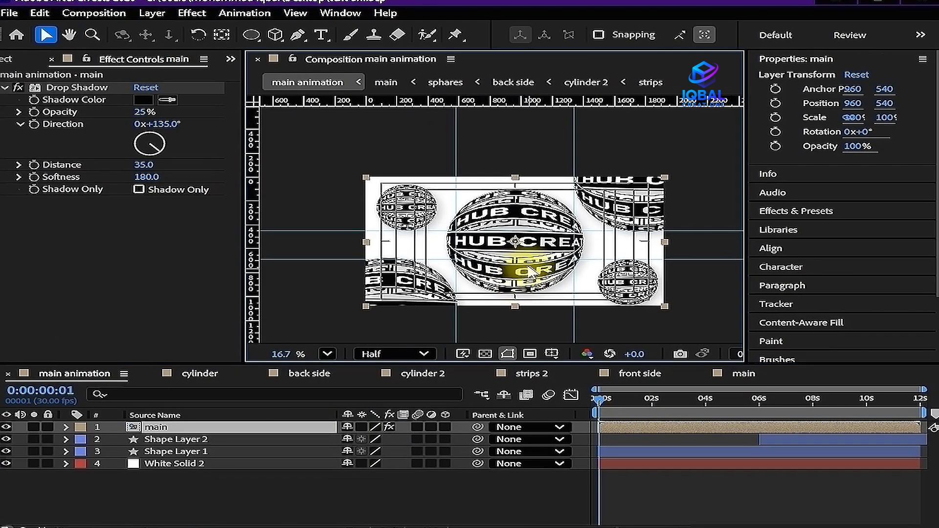
click(702, 494)
right_click(704, 495)
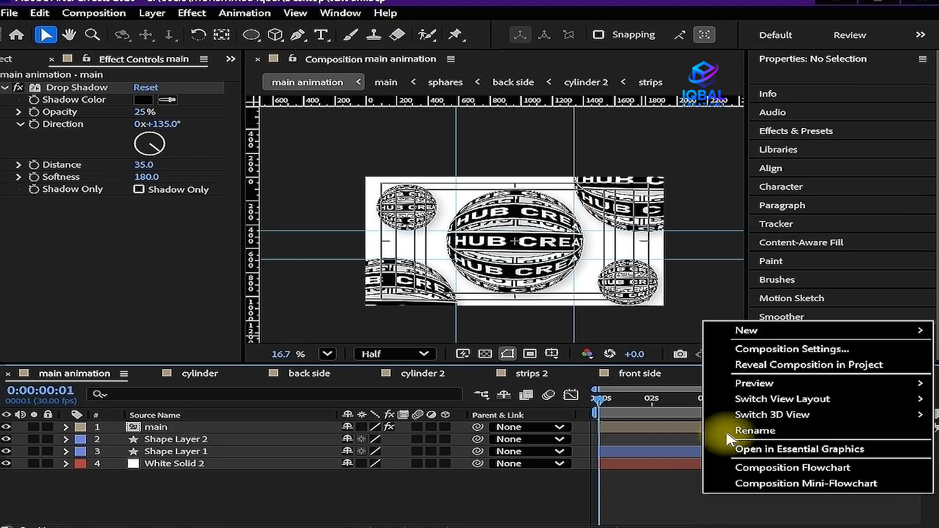
mouse_move(771, 340)
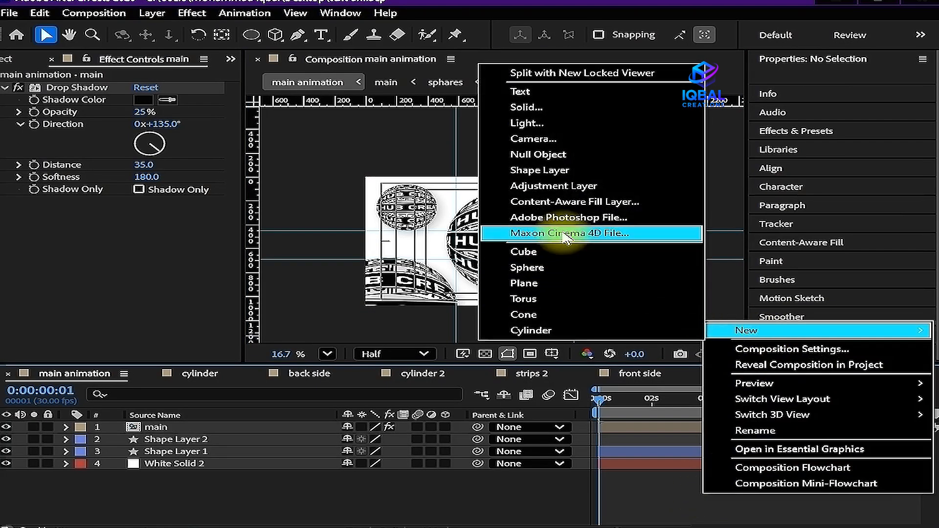
click(589, 186)
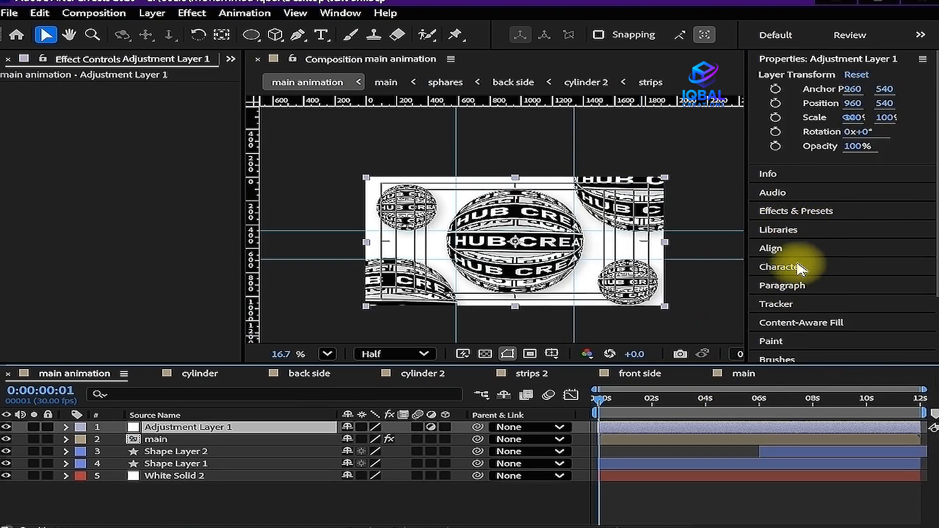
Find the Tint effect among the color correction effects and apply it to the adjustment layer
click(810, 217)
click(787, 131)
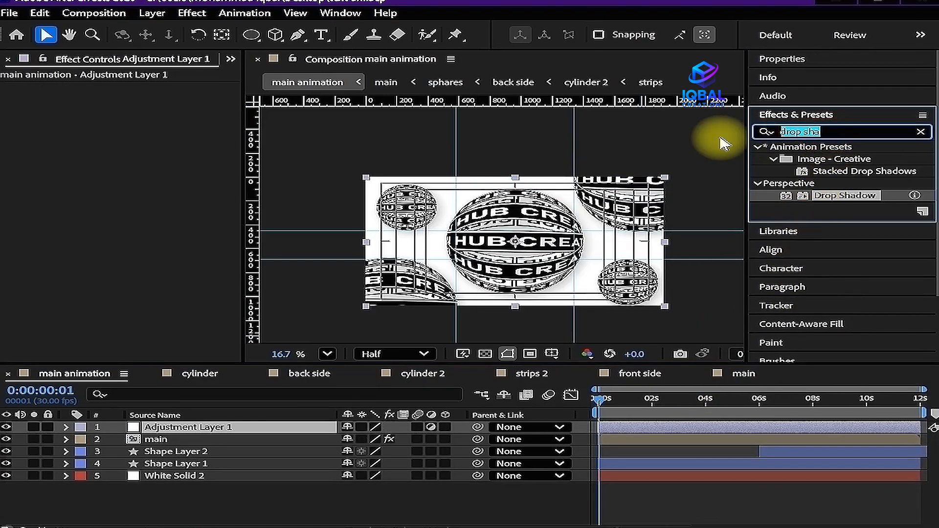
text(tint)
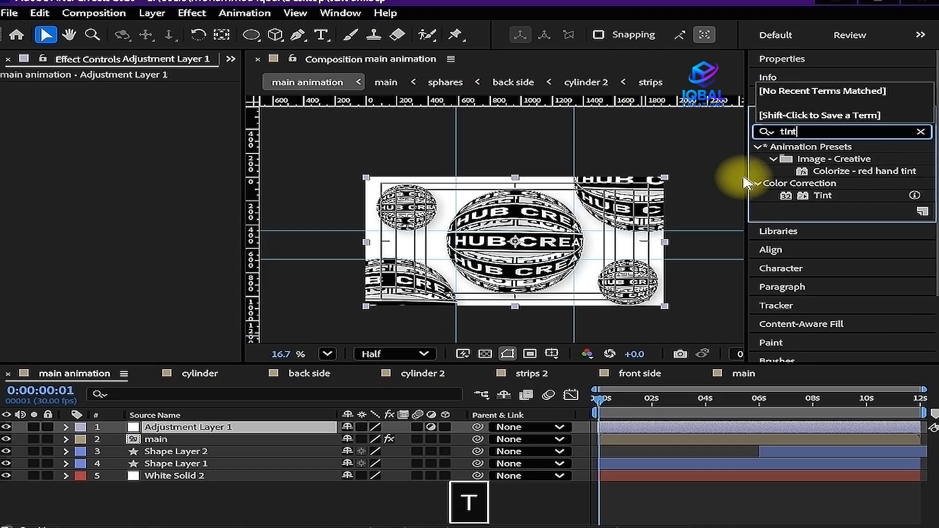
double_click(821, 195)
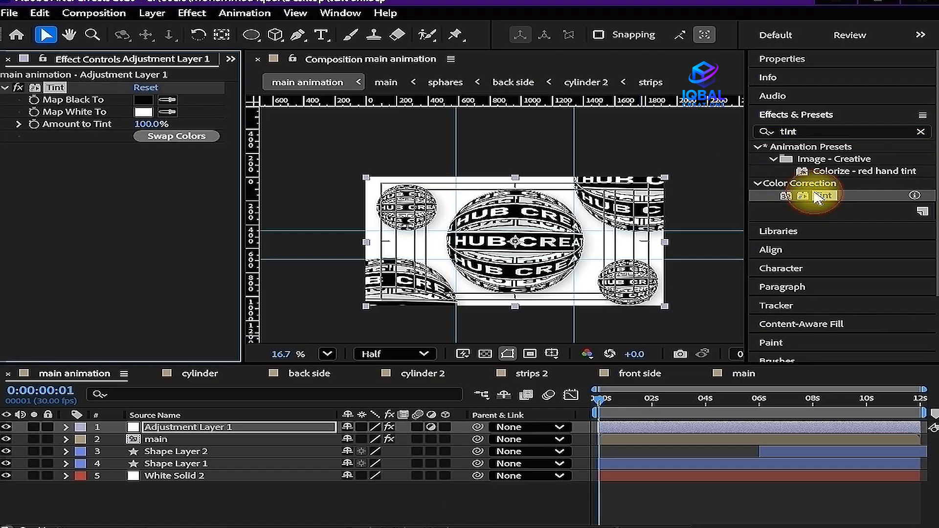
click(188, 138)
click(189, 139)
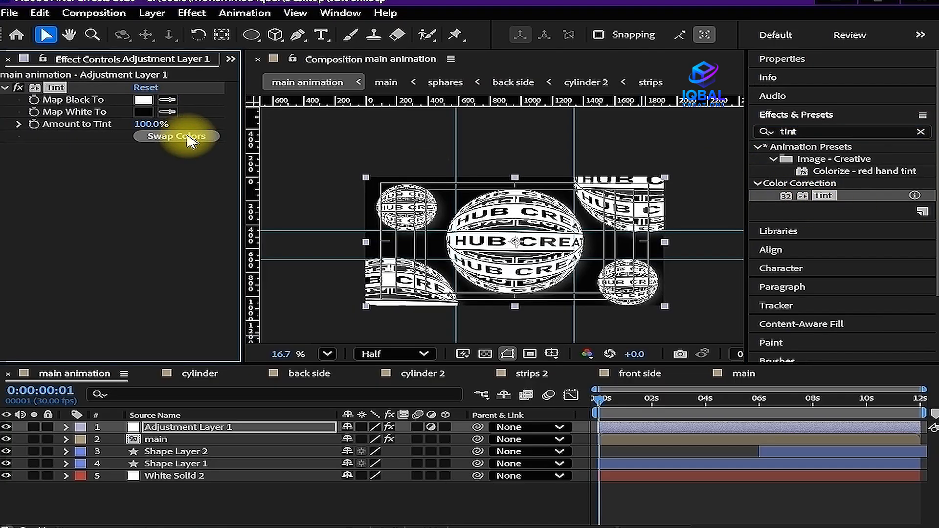
click(143, 111)
drag(322, 342, 373, 264)
drag(417, 336, 417, 430)
click(567, 305)
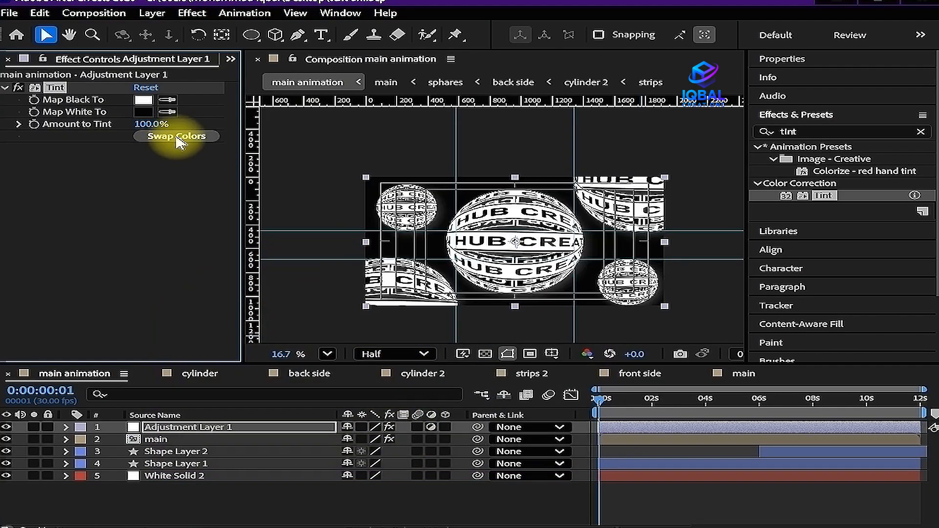
click(147, 136)
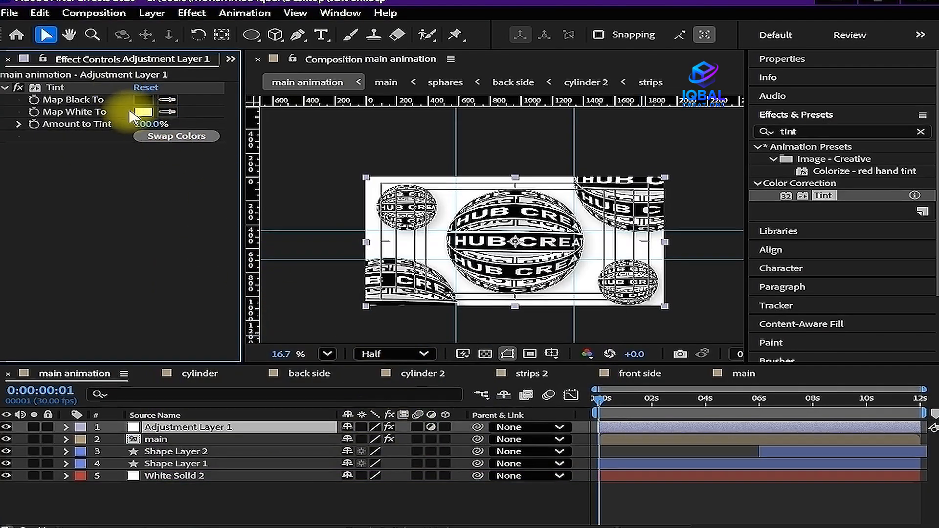
Set the Tint effect's Map White To color to bright cyan, 00FCFF
click(143, 111)
click(433, 385)
drag(436, 389, 409, 300)
drag(315, 339, 465, 251)
drag(430, 343, 435, 369)
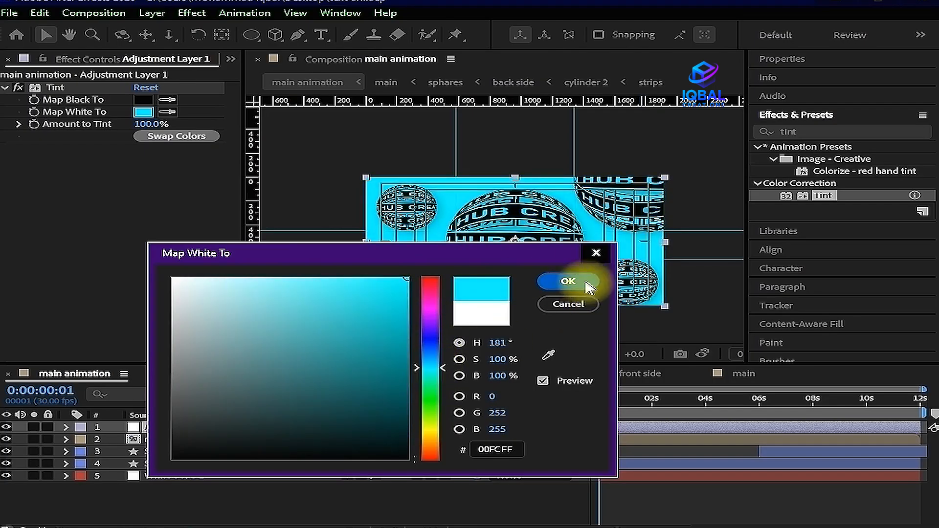
click(564, 281)
Swap the Tint colors so that black maps to cyan and white maps to black
click(157, 136)
click(156, 136)
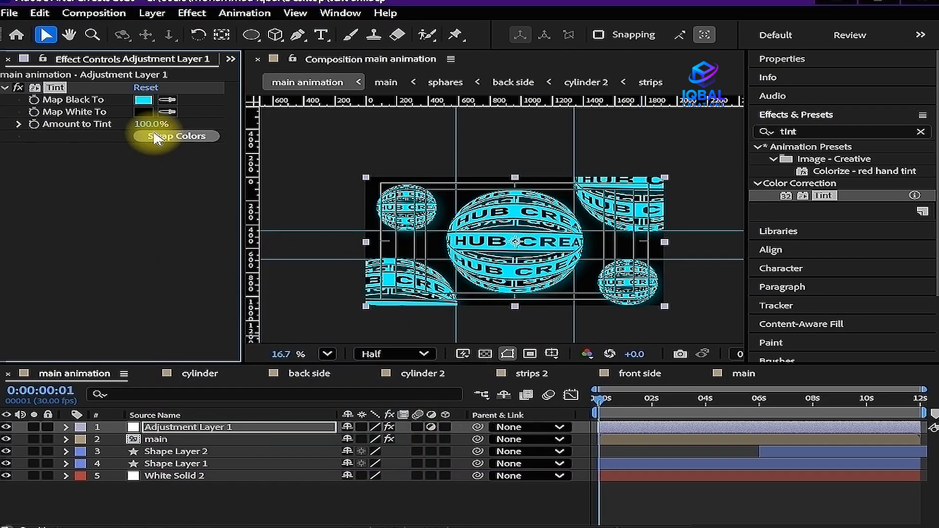
click(156, 136)
click(157, 137)
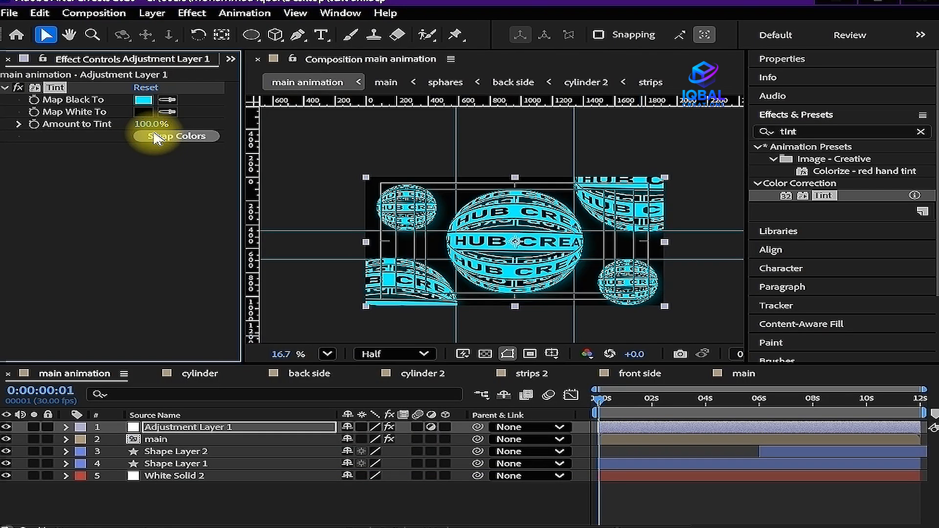